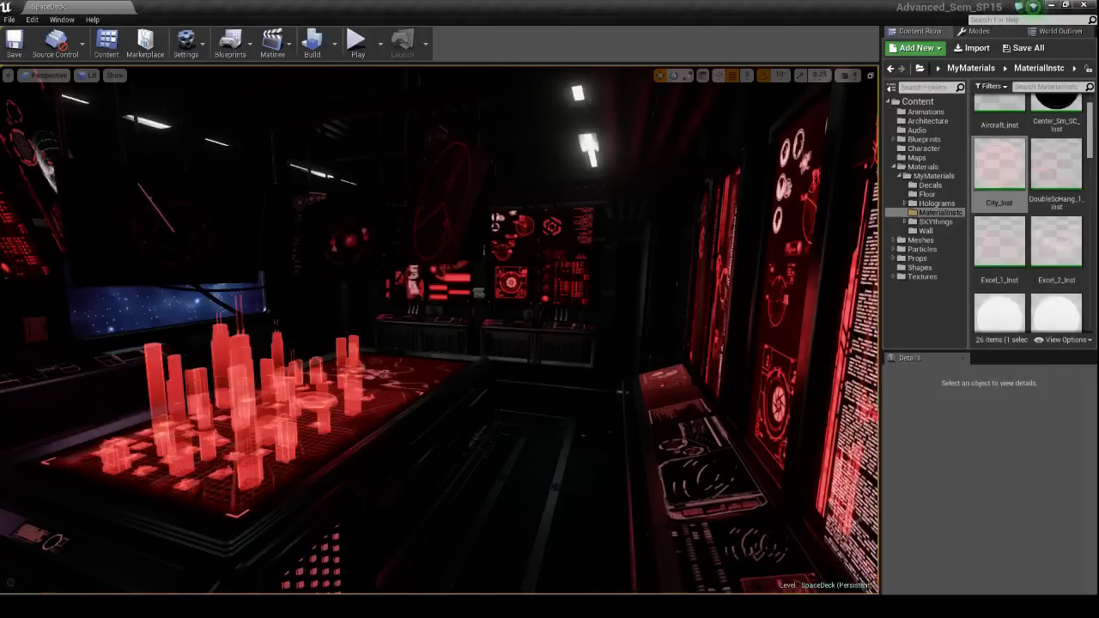
Select the hanging TV screen above the city hologram table and focus the view on it.
{"action": "left_click", "coordinate": [146, 197]}
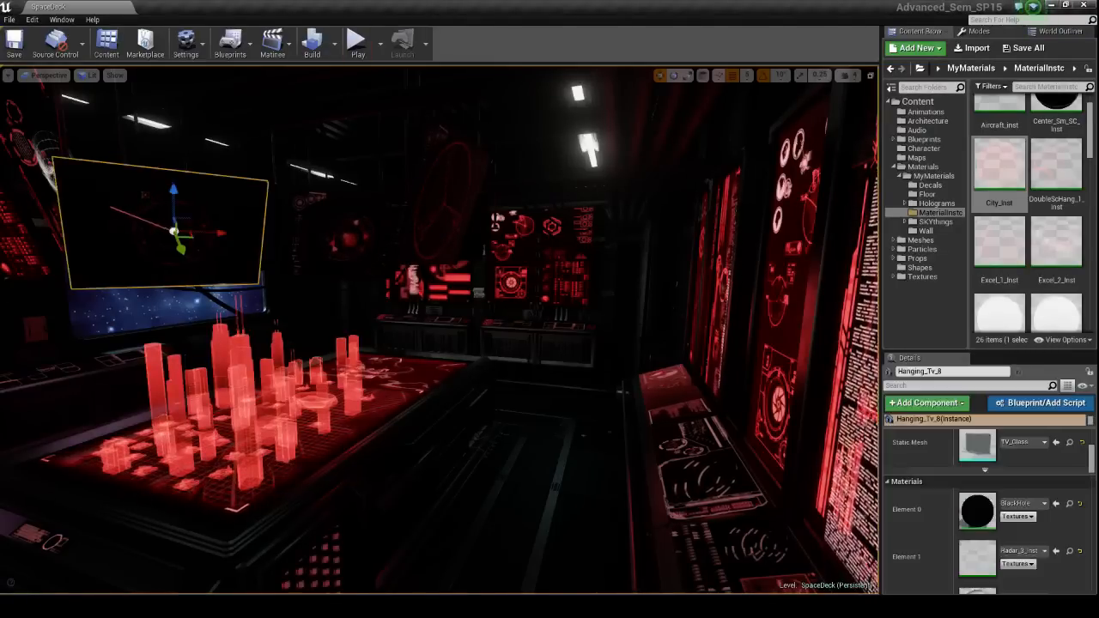
{"action": "key", "text": "f"}
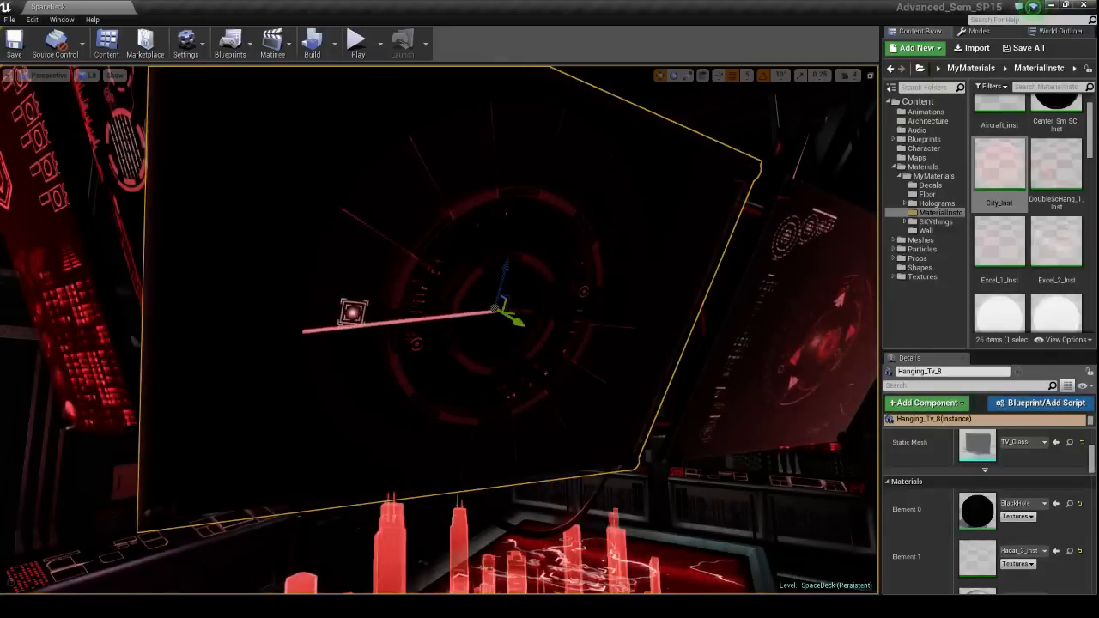
{"action": "key", "text": "Escape"}
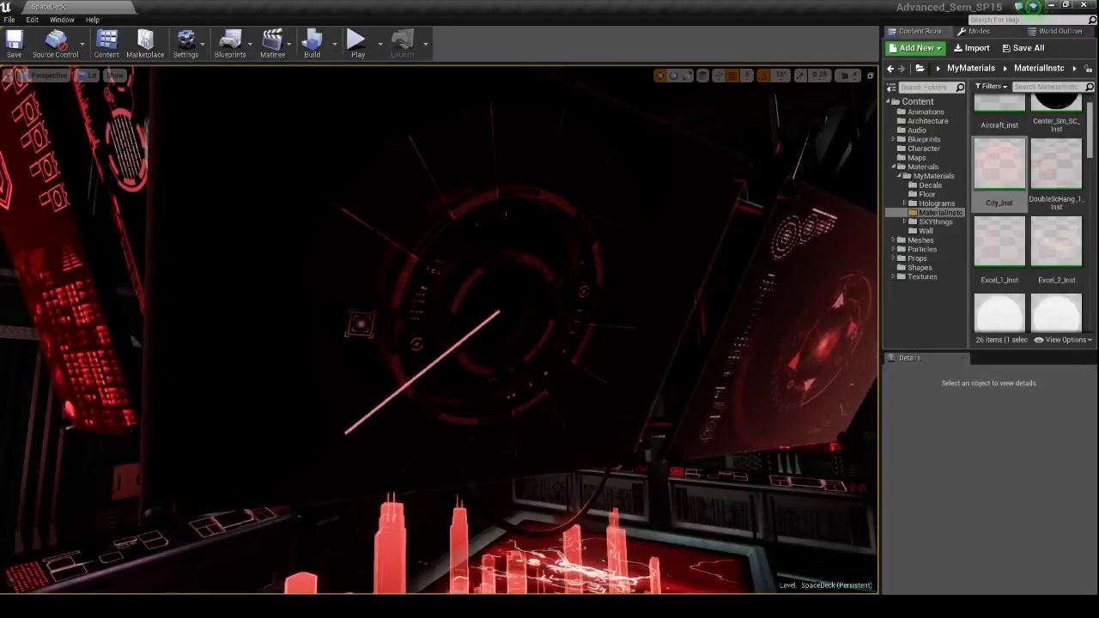
{"action": "left_click", "coordinate": [601, 361]}
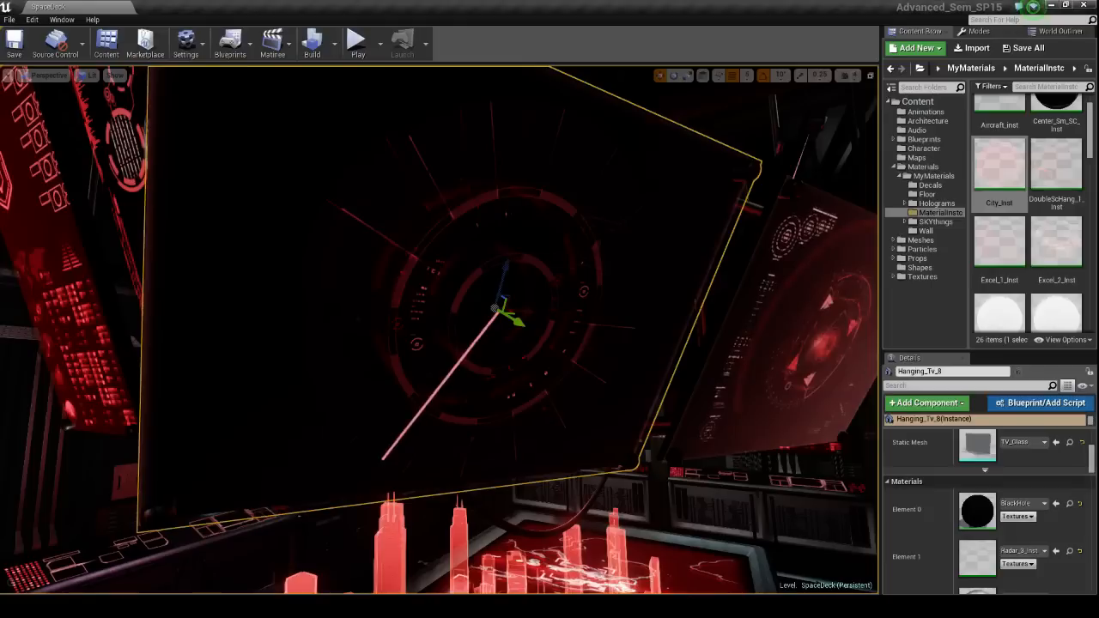
Locate the screen's TV_Glass mesh among the assets, inspect its layered geometry in the mesh editor and close it.
{"action": "left_click", "coordinate": [1069, 443]}
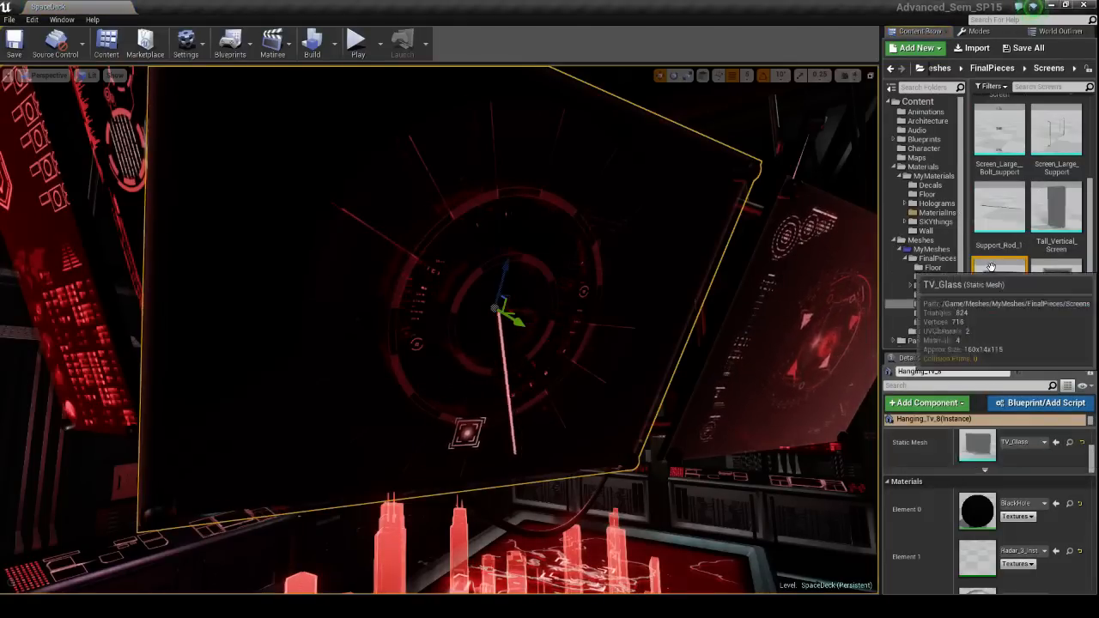
{"action": "double_click", "coordinate": [998, 288]}
{"action": "right_click_drag", "start_coordinate": [566, 343], "coordinate": [520, 291]}
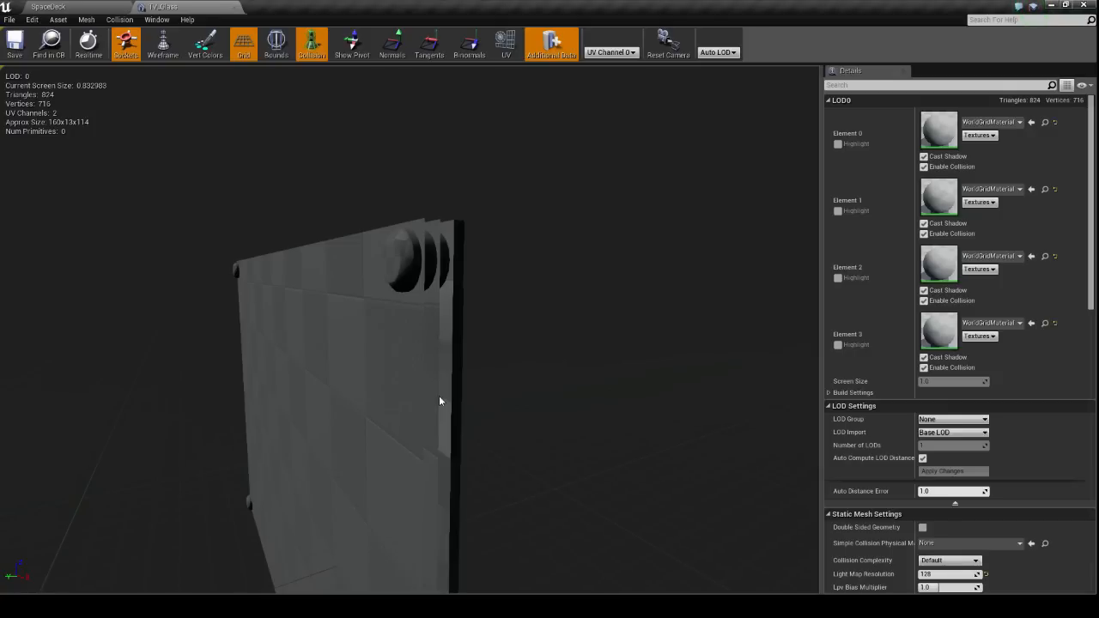
{"action": "left_click_drag", "start_coordinate": [445, 329], "coordinate": [417, 337], "text": "alt"}
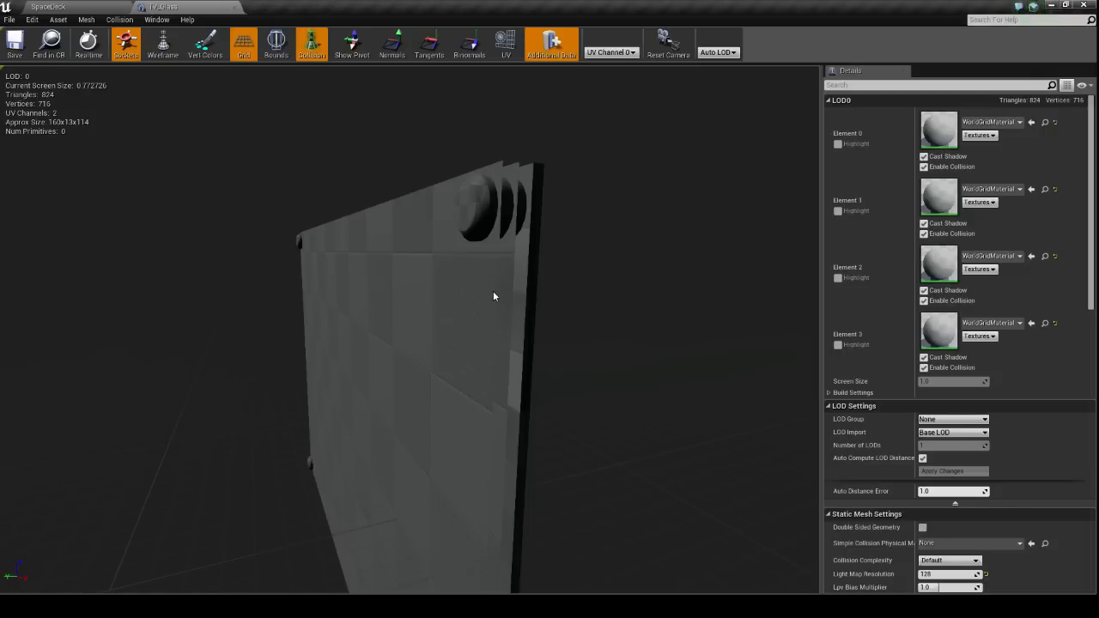
{"action": "mouse_move", "coordinate": [432, 342]}
{"action": "left_mouse_down", "text": "alt"}
{"action": "mouse_move", "coordinate": [739, 347]}
{"action": "mouse_move", "coordinate": [432, 347]}
{"action": "left_mouse_up", "text": "alt"}
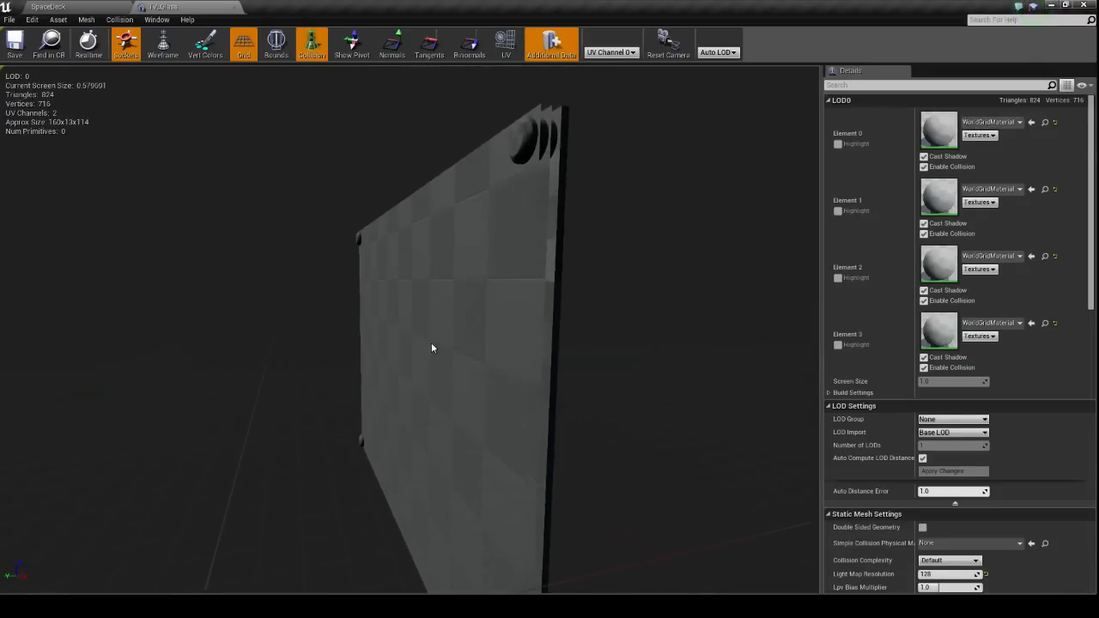
{"action": "left_click", "coordinate": [236, 8]}
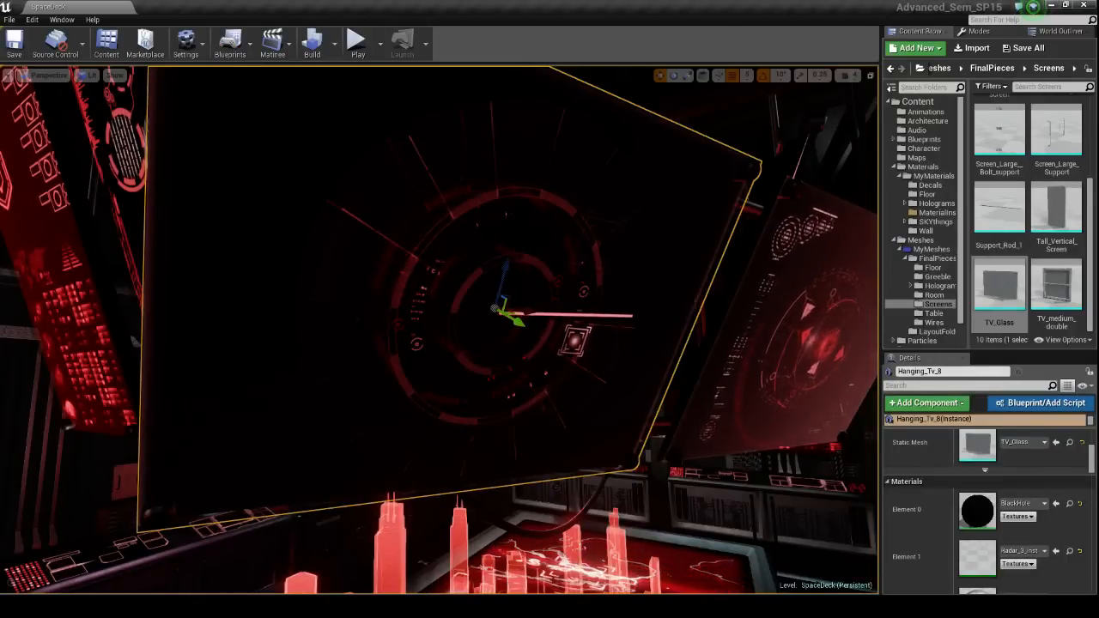
Place the Radar_3_Inst material instance window beside the TV screen and set its HologramPower to 0.932676.
{"action": "left_click_drag", "start_coordinate": [1098, 79], "coordinate": [933, 60]}
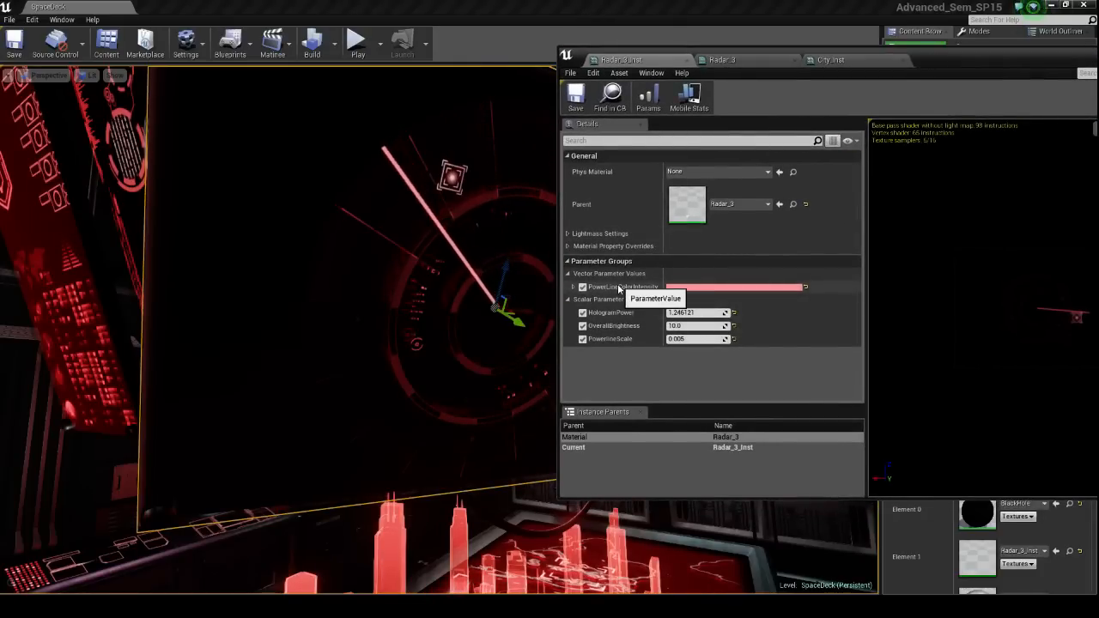
{"action": "left_click_drag", "start_coordinate": [939, 61], "coordinate": [755, 63]}
{"action": "left_click_drag", "start_coordinate": [1021, 284], "coordinate": [906, 294]}
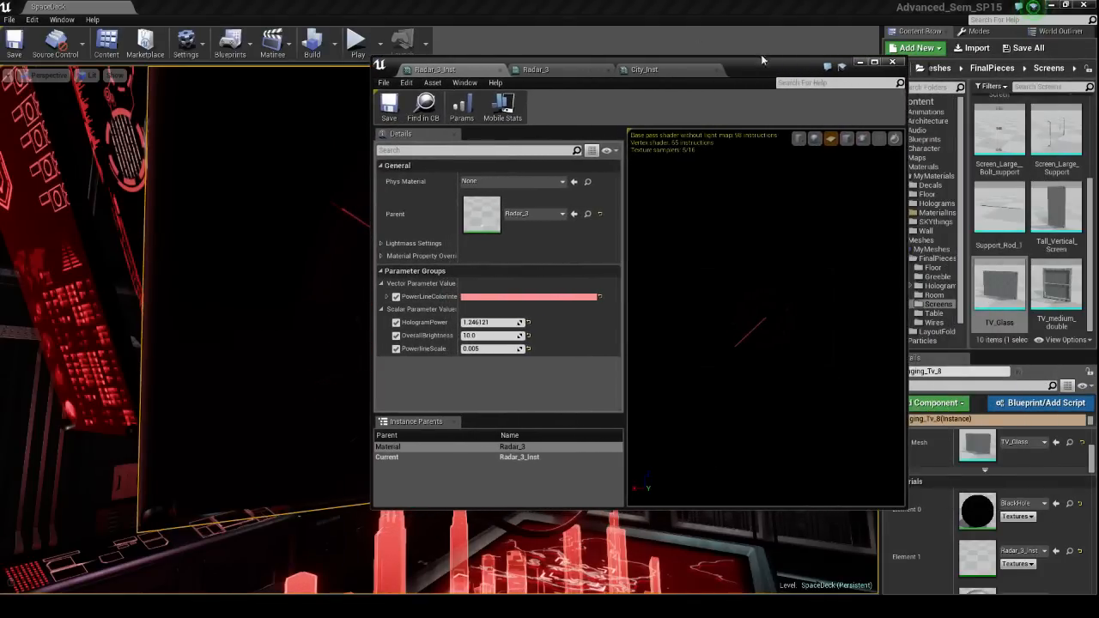
{"action": "left_click_drag", "start_coordinate": [760, 54], "coordinate": [928, 36]}
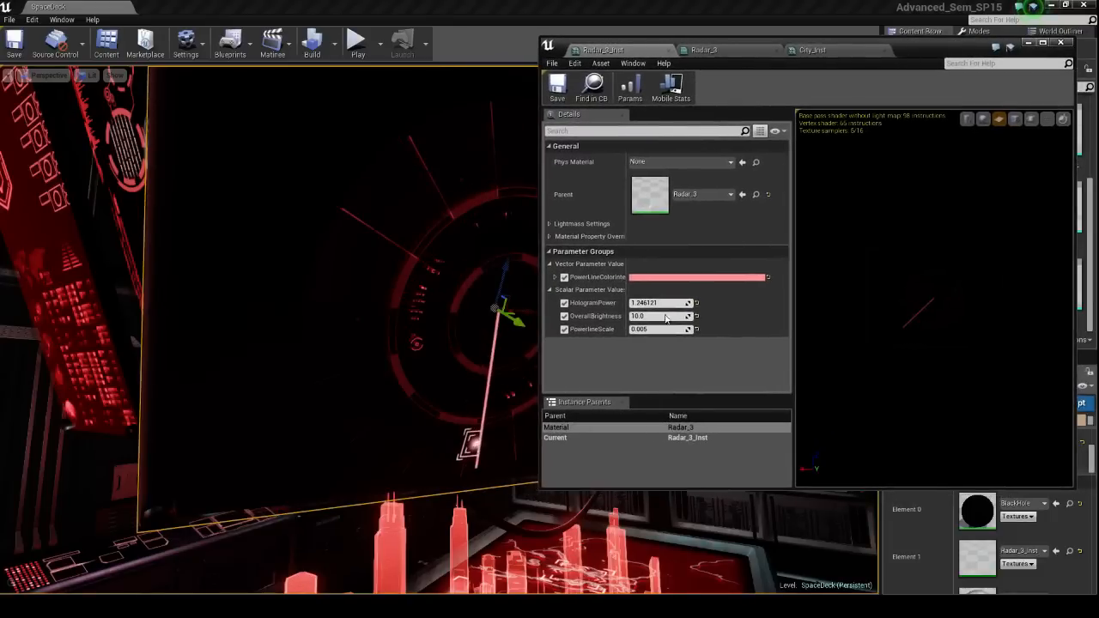
{"action": "mouse_move", "coordinate": [662, 303]}
{"action": "left_mouse_down"}
{"action": "mouse_move", "coordinate": [623, 303]}
{"action": "mouse_move", "coordinate": [694, 303]}
{"action": "mouse_move", "coordinate": [667, 303]}
{"action": "mouse_move", "coordinate": [683, 303]}
{"action": "left_mouse_up"}
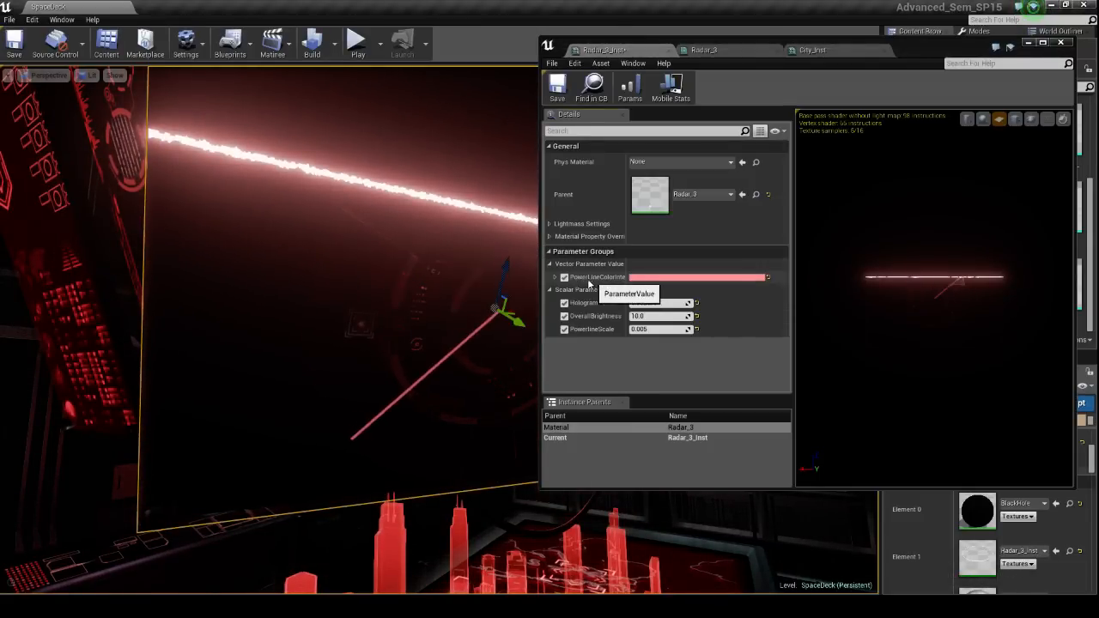
Try a purple PowerLineColorIntensity of R 0.767, G 0.168, B 1.0 and cancel the colour change.
{"action": "left_click", "coordinate": [554, 277]}
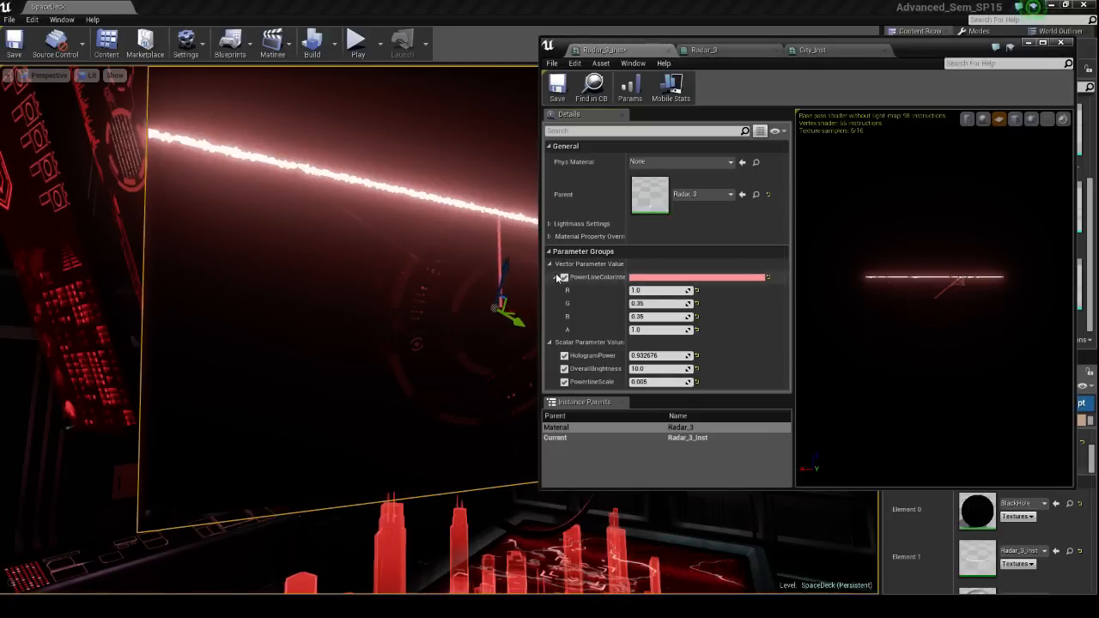
{"action": "left_click", "coordinate": [631, 278]}
{"action": "mouse_move", "coordinate": [704, 335]}
{"action": "left_mouse_down"}
{"action": "mouse_move", "coordinate": [703, 325]}
{"action": "mouse_move", "coordinate": [696, 340]}
{"action": "mouse_move", "coordinate": [736, 327]}
{"action": "left_mouse_up"}
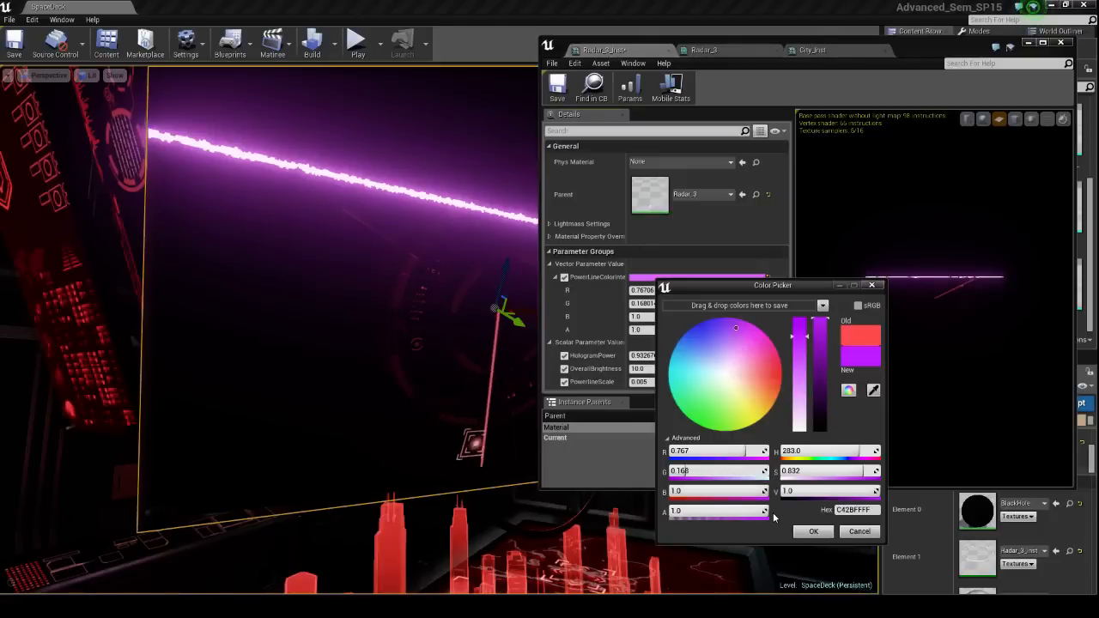
{"action": "left_click", "coordinate": [858, 531]}
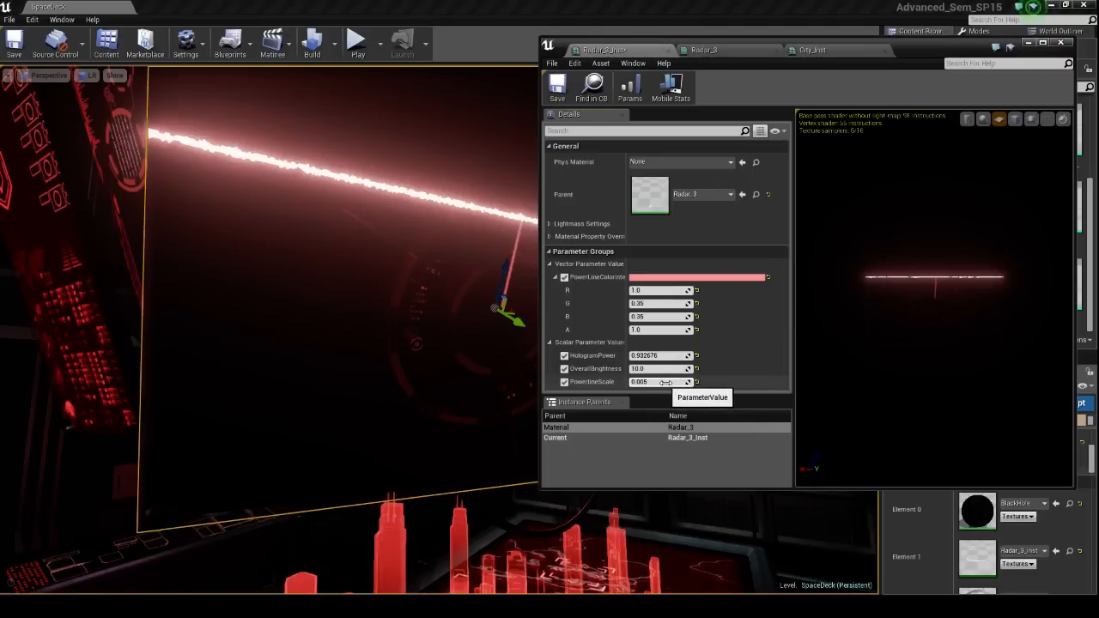
Set the instance's PowerlineScale to 1 and lower HologramPower to 0.360583.
{"action": "left_click", "coordinate": [645, 382]}
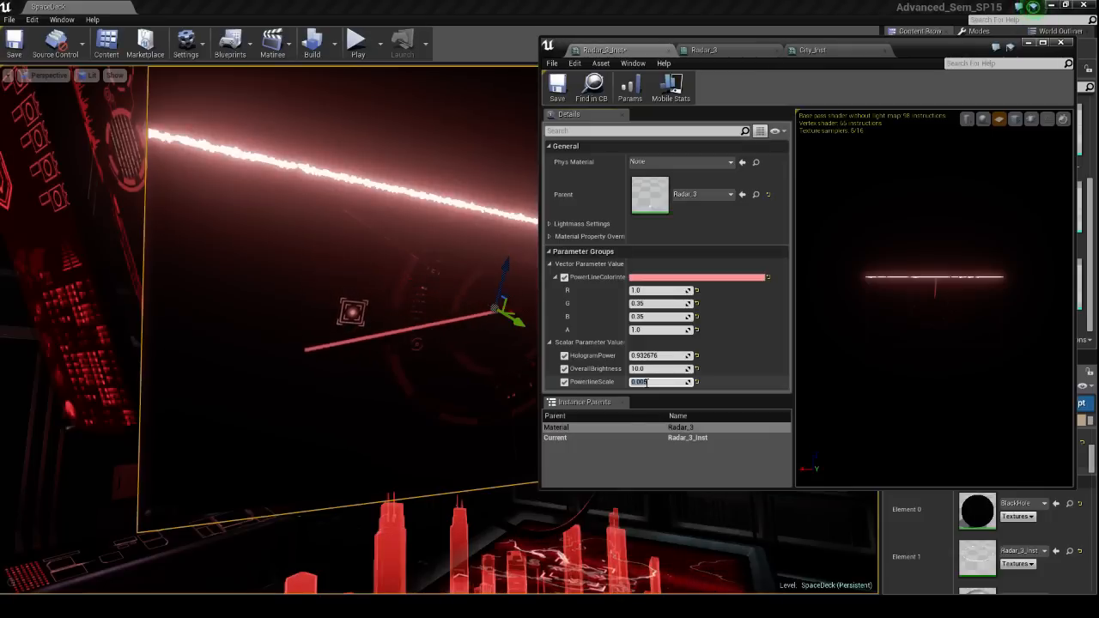
{"action": "type", "text": "1"}
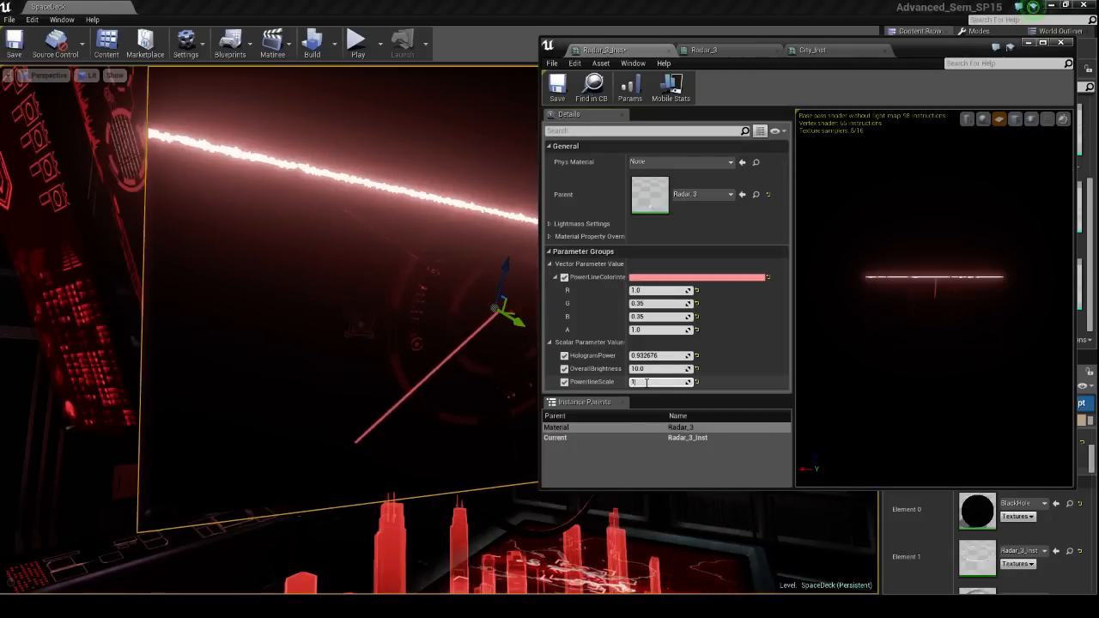
{"action": "key", "text": "Return"}
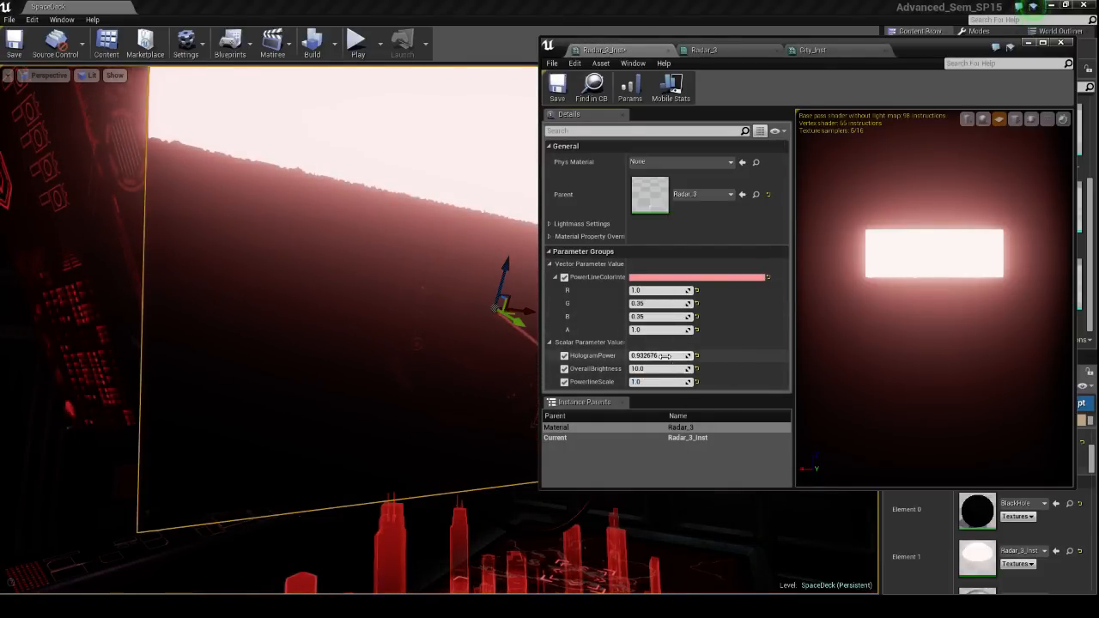
{"action": "left_click_drag", "start_coordinate": [663, 356], "coordinate": [638, 355]}
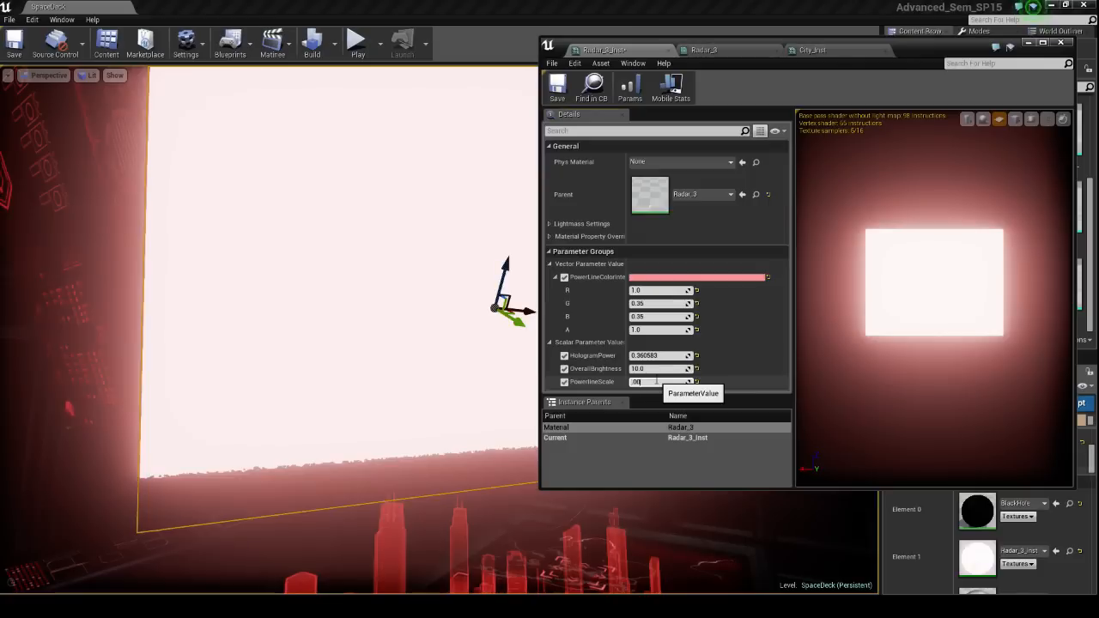
Set PowerlineScale to 0.005 and raise HologramPower to 0.918105.
{"action": "key", "text": "Return"}
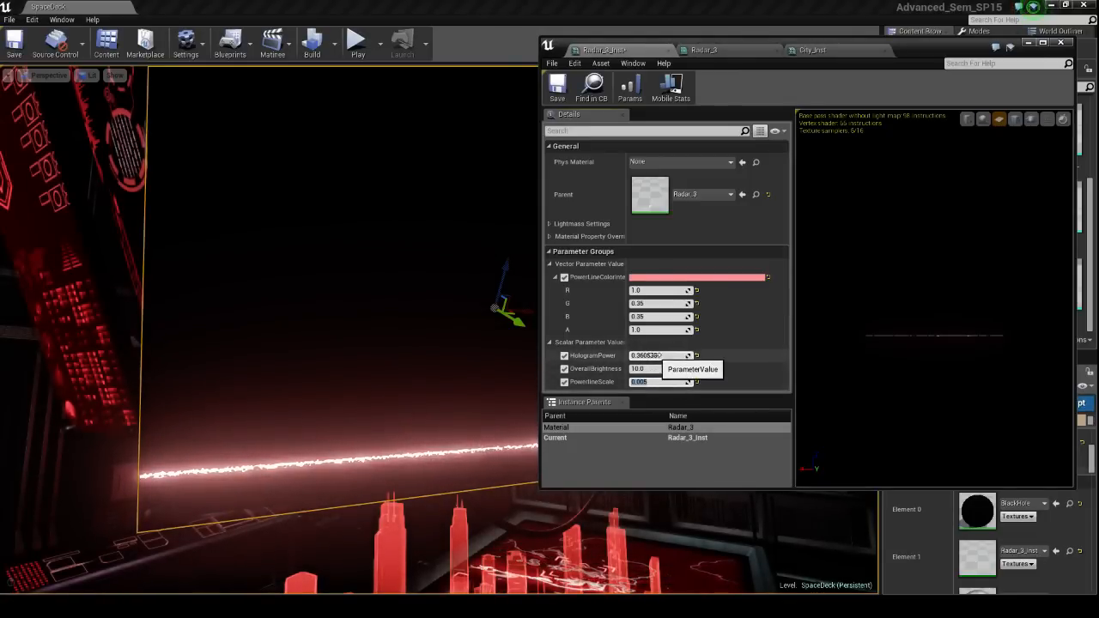
{"action": "left_click_drag", "start_coordinate": [659, 355], "coordinate": [721, 355]}
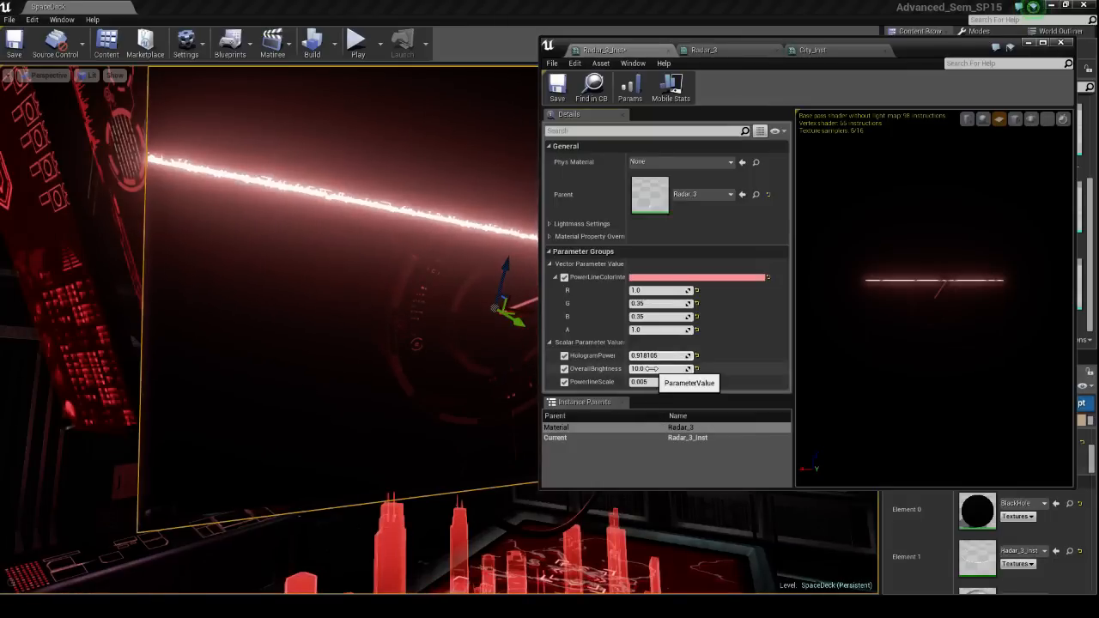
Turn the OverallBrightness parameter override off and back on to compare the glow.
{"action": "left_click", "coordinate": [564, 369]}
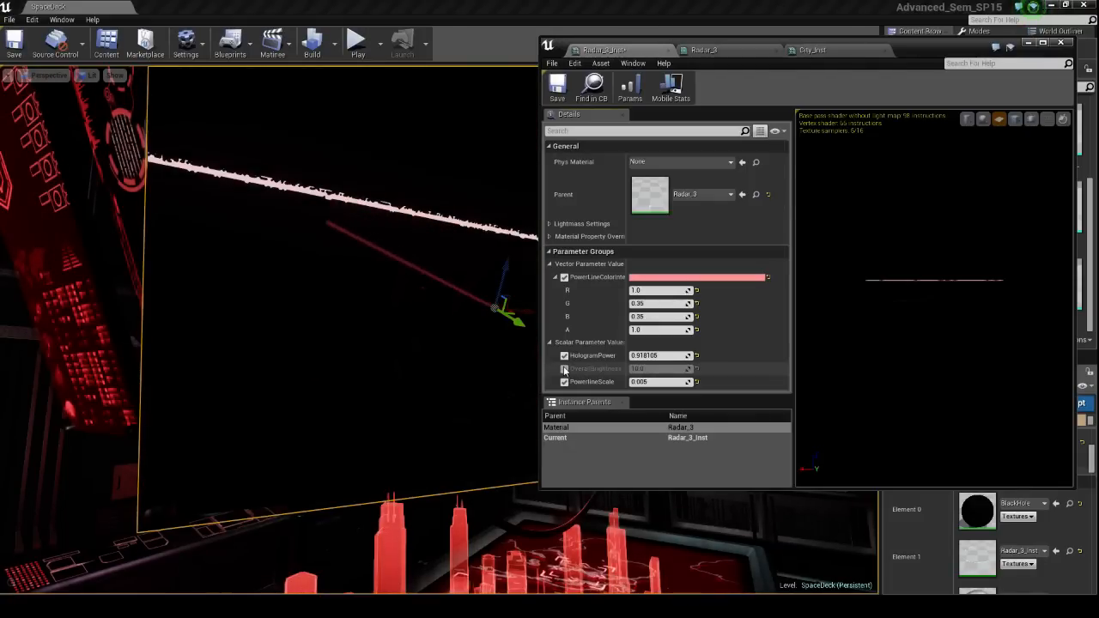
{"action": "left_click", "coordinate": [564, 368]}
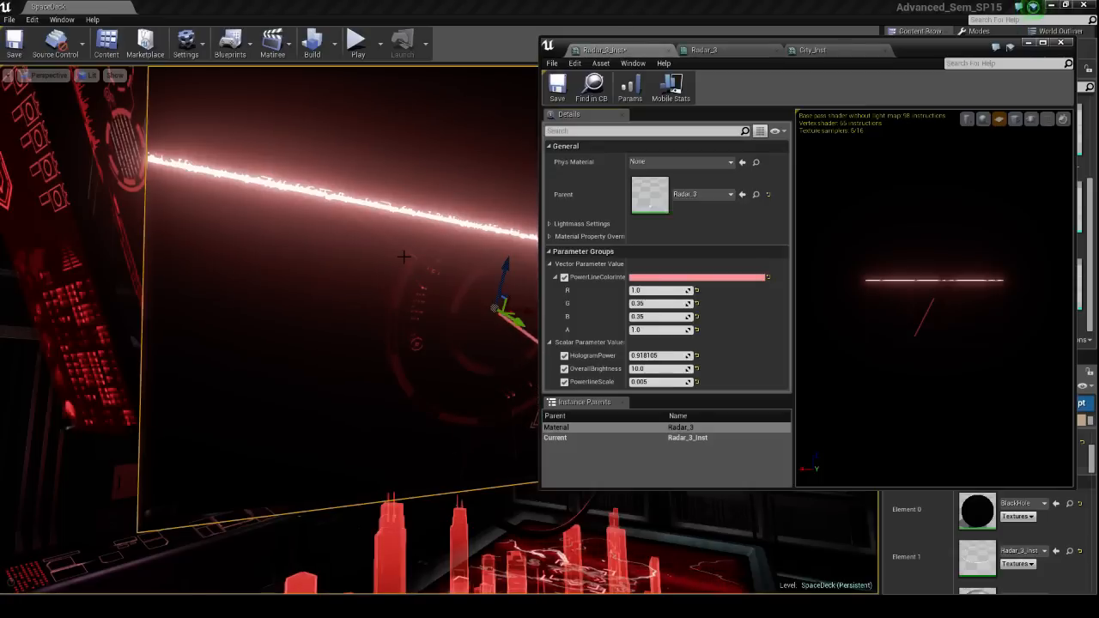
Open the parent Radar_3 material in a maximized editor and examine the node network of its POWER group.
{"action": "left_click", "coordinate": [702, 50]}
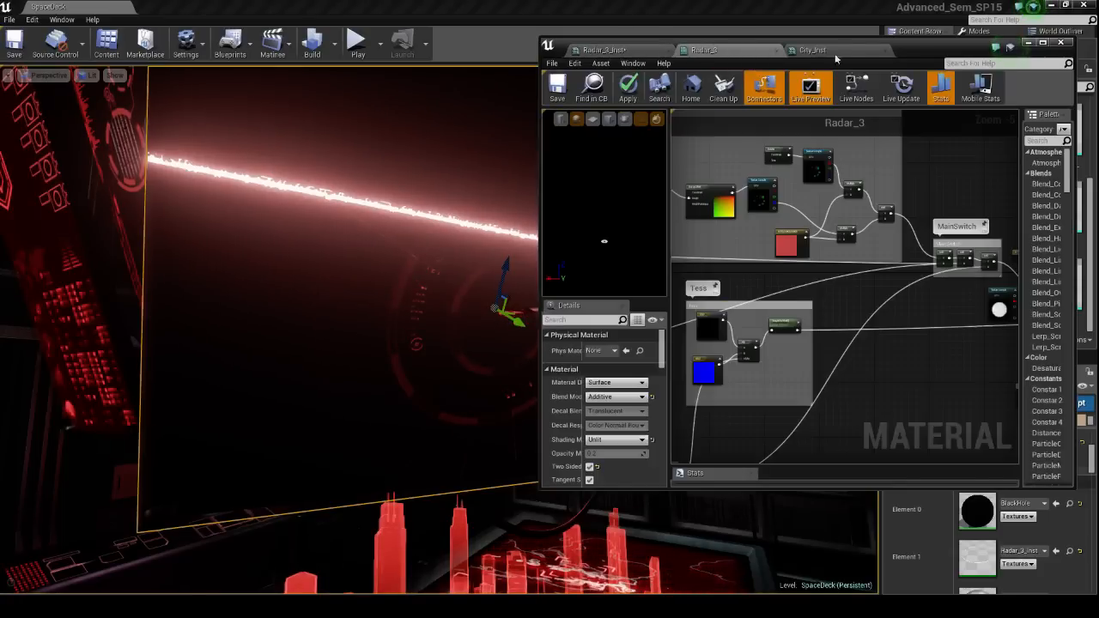
{"action": "double_click", "coordinate": [931, 46]}
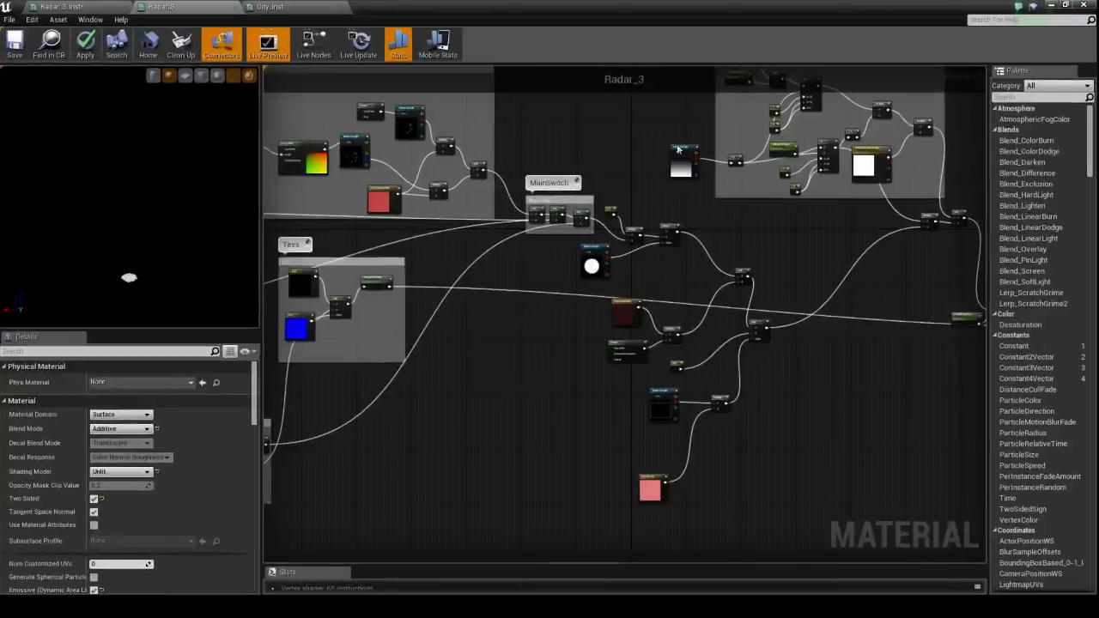
{"action": "scroll", "coordinate": [524, 365], "scroll_direction": "down", "scroll_amount": 6}
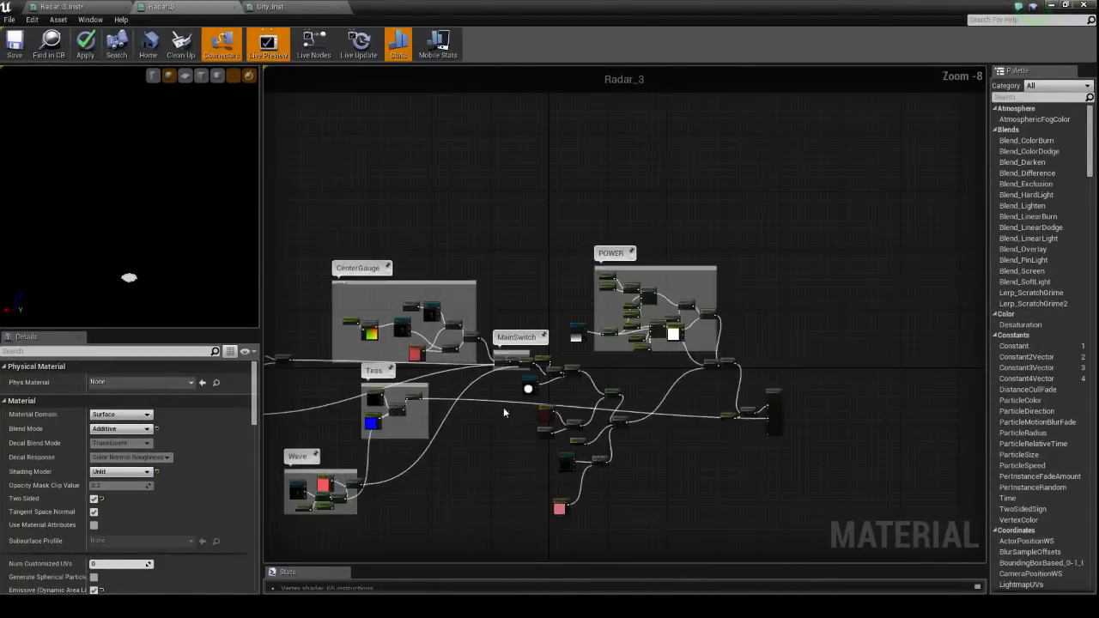
{"action": "right_click_drag", "start_coordinate": [503, 407], "coordinate": [485, 360]}
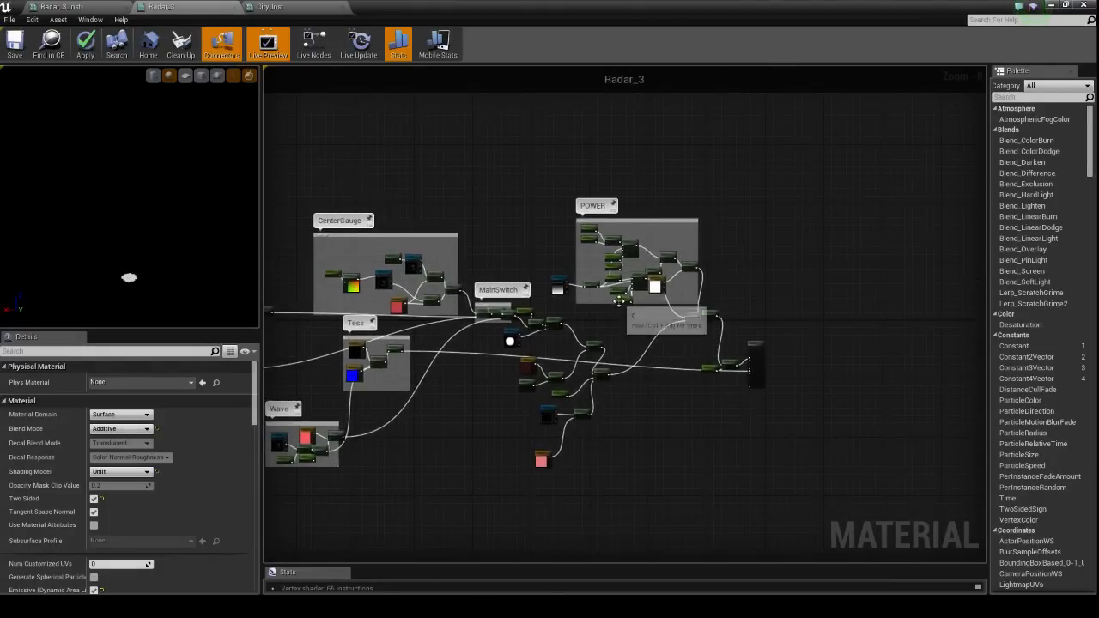
{"action": "scroll", "coordinate": [618, 299], "scroll_direction": "up", "scroll_amount": 5}
{"action": "right_click_drag", "start_coordinate": [609, 348], "coordinate": [584, 479]}
{"action": "scroll", "coordinate": [578, 426], "scroll_direction": "up", "scroll_amount": 1}
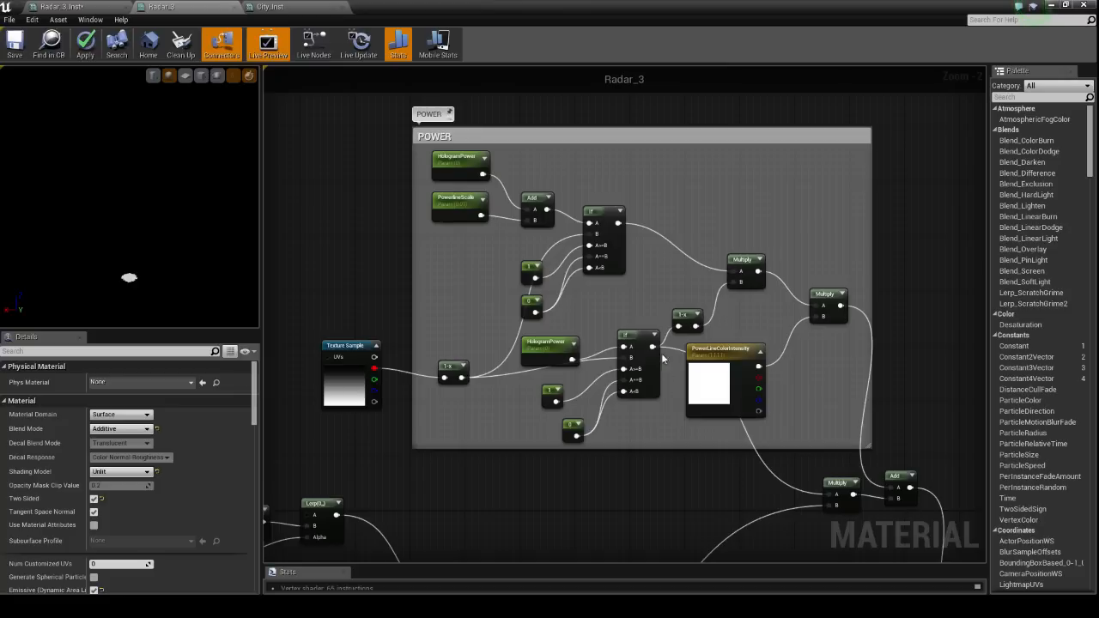
Search the material node list for "if" and dismiss it without adding a node.
{"action": "right_click", "coordinate": [605, 111]}
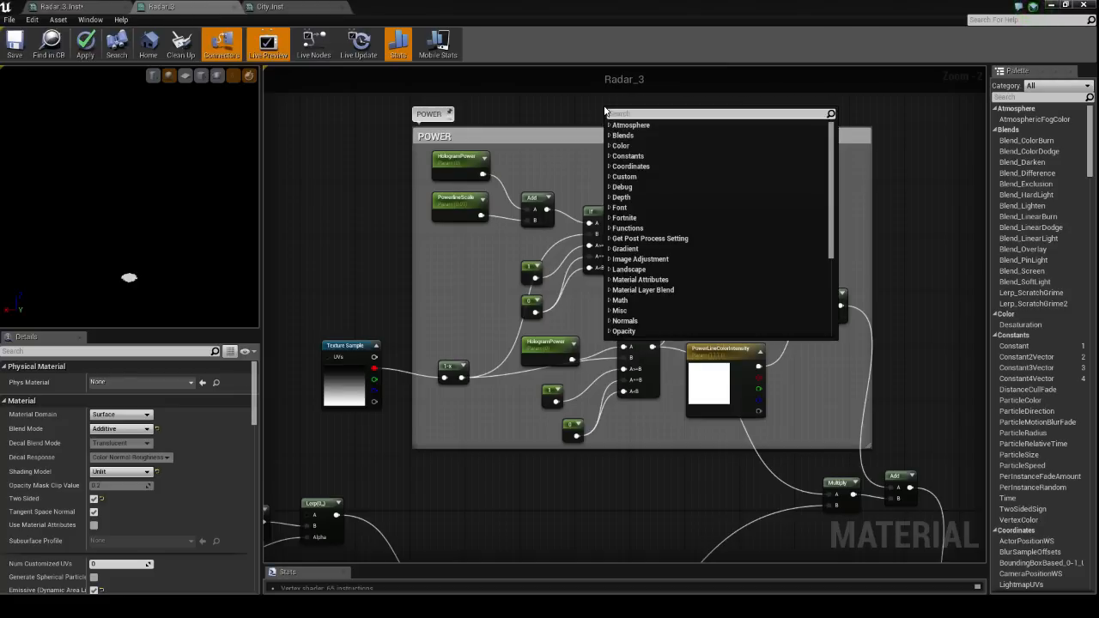
{"action": "type", "text": "if"}
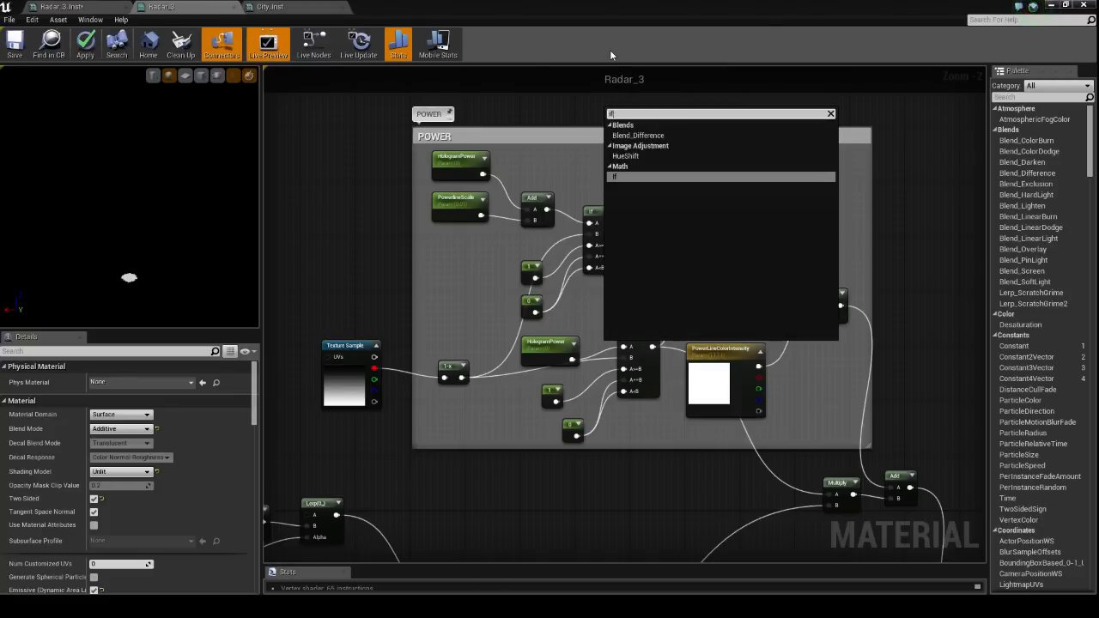
{"action": "left_click", "coordinate": [560, 109]}
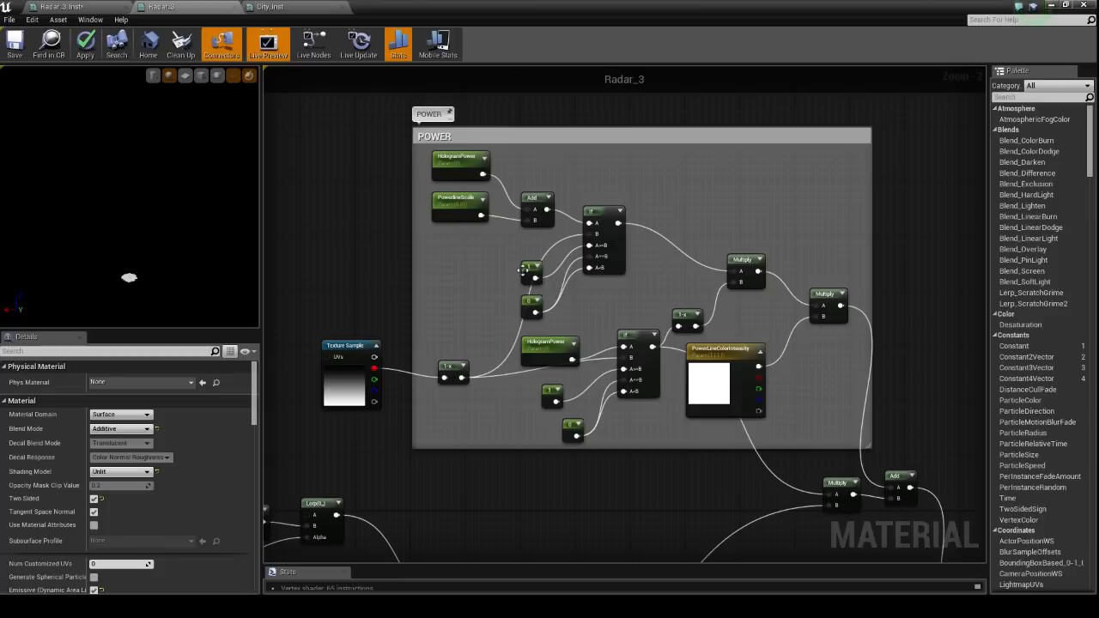
Move the constant 1 node feeding the upper If node in the POWER group slightly up and away from it.
{"action": "left_click_drag", "start_coordinate": [530, 273], "coordinate": [509, 261]}
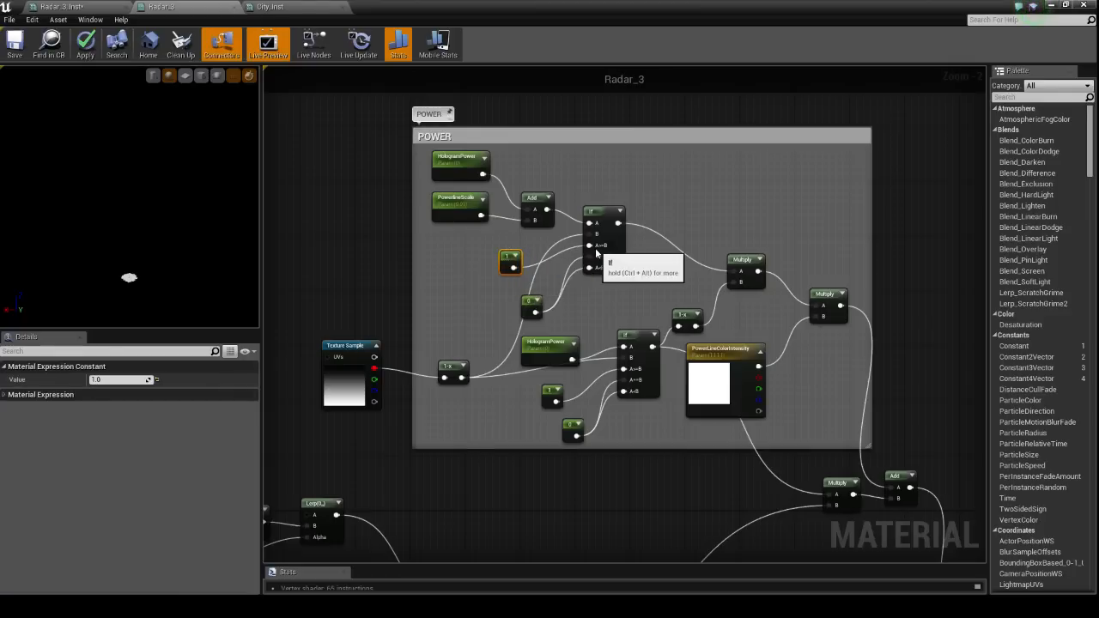
{"action": "scroll", "coordinate": [595, 248], "scroll_direction": "up", "scroll_amount": 2}
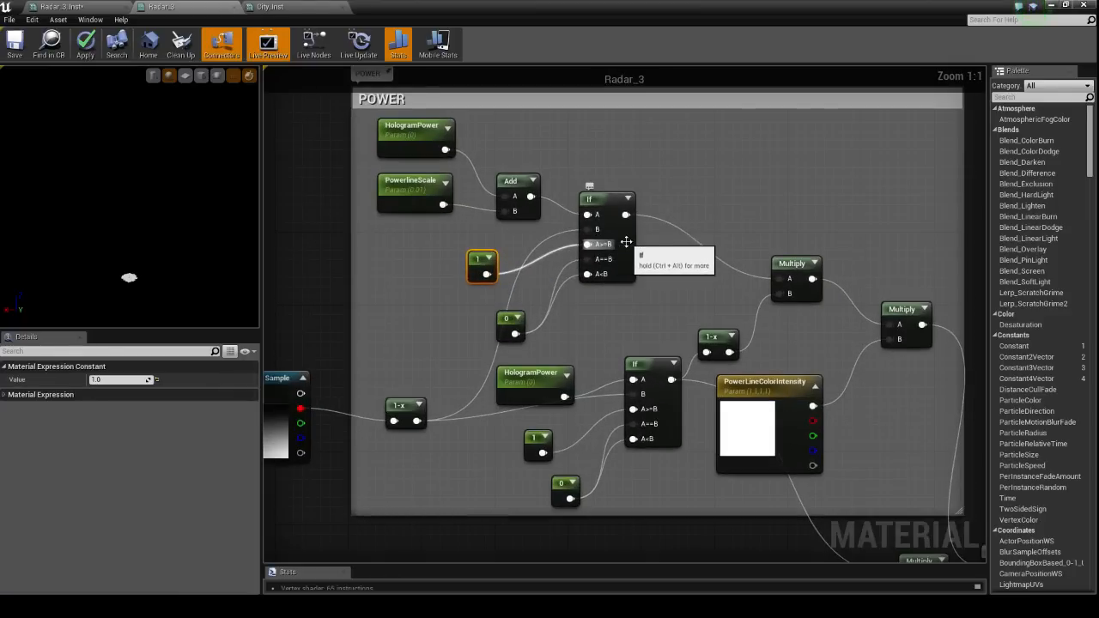
{"action": "right_click_drag", "start_coordinate": [611, 316], "coordinate": [603, 356]}
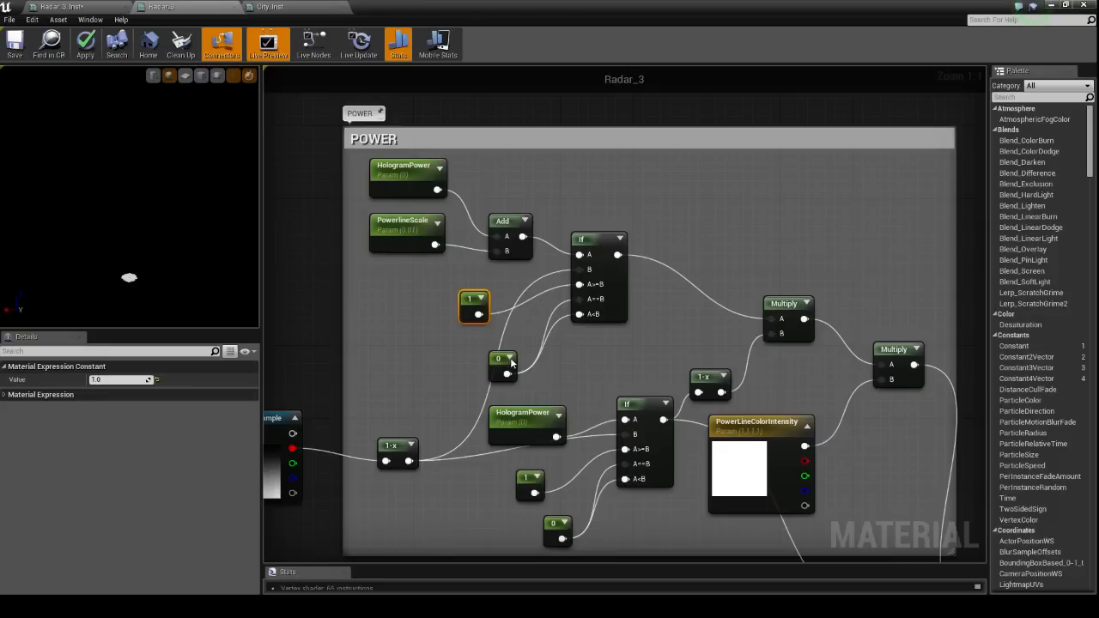
Move the constant 0 node feeding the upper If node up beside the constant 1, and nudge the Add and PowerlineScale nodes slightly.
{"action": "left_click_drag", "start_coordinate": [495, 359], "coordinate": [457, 345]}
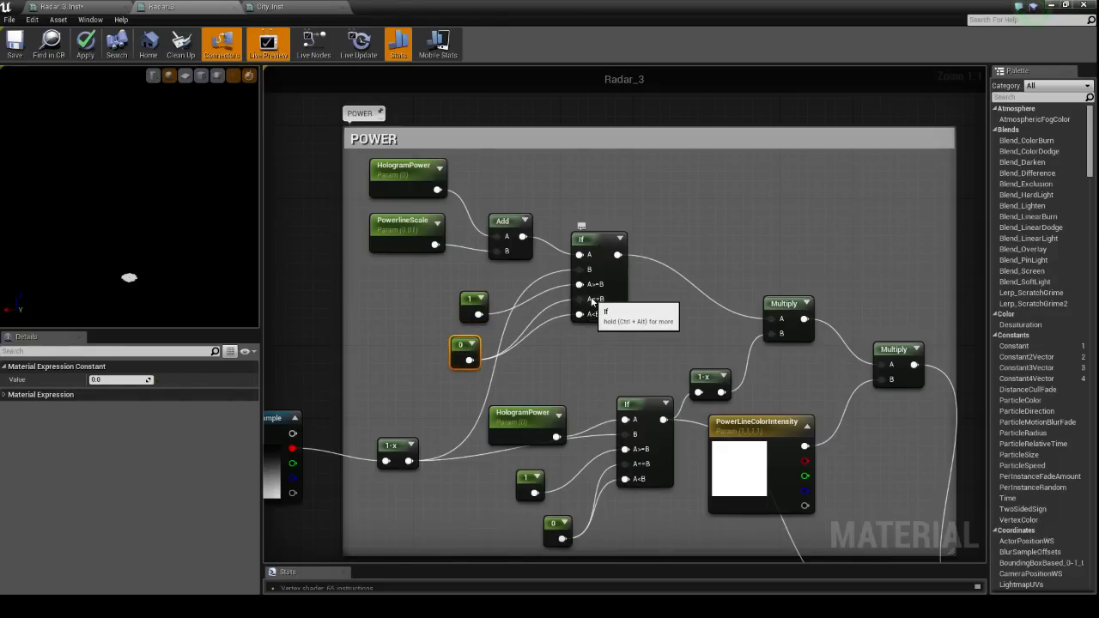
{"action": "right_click_drag", "start_coordinate": [444, 289], "coordinate": [502, 331]}
{"action": "left_click_drag", "start_coordinate": [560, 263], "coordinate": [558, 257]}
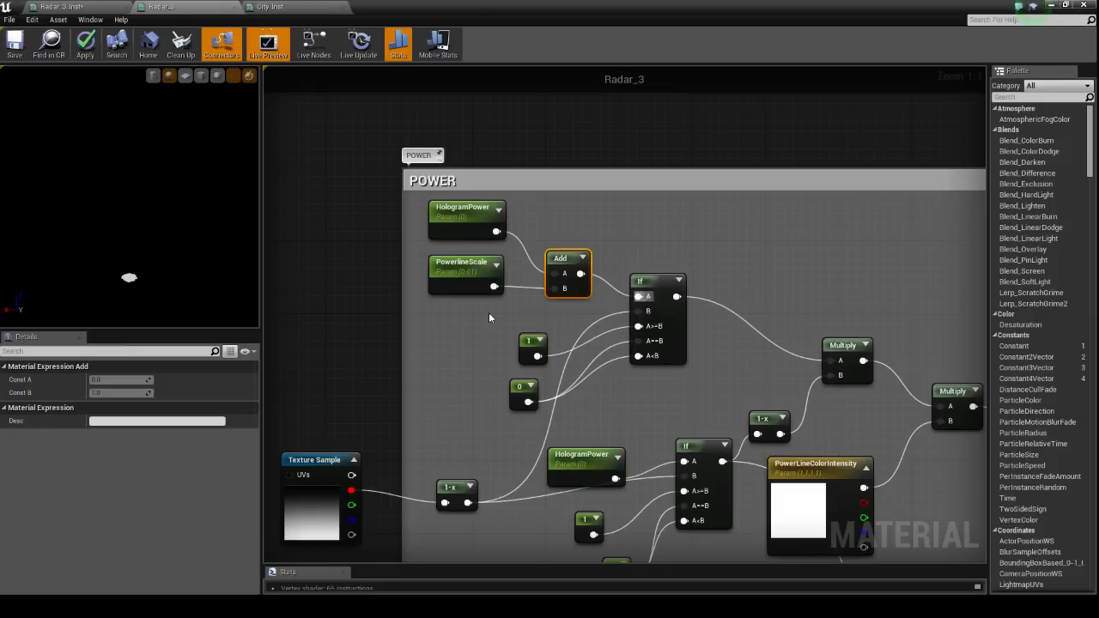
{"action": "left_click_drag", "start_coordinate": [451, 269], "coordinate": [449, 273]}
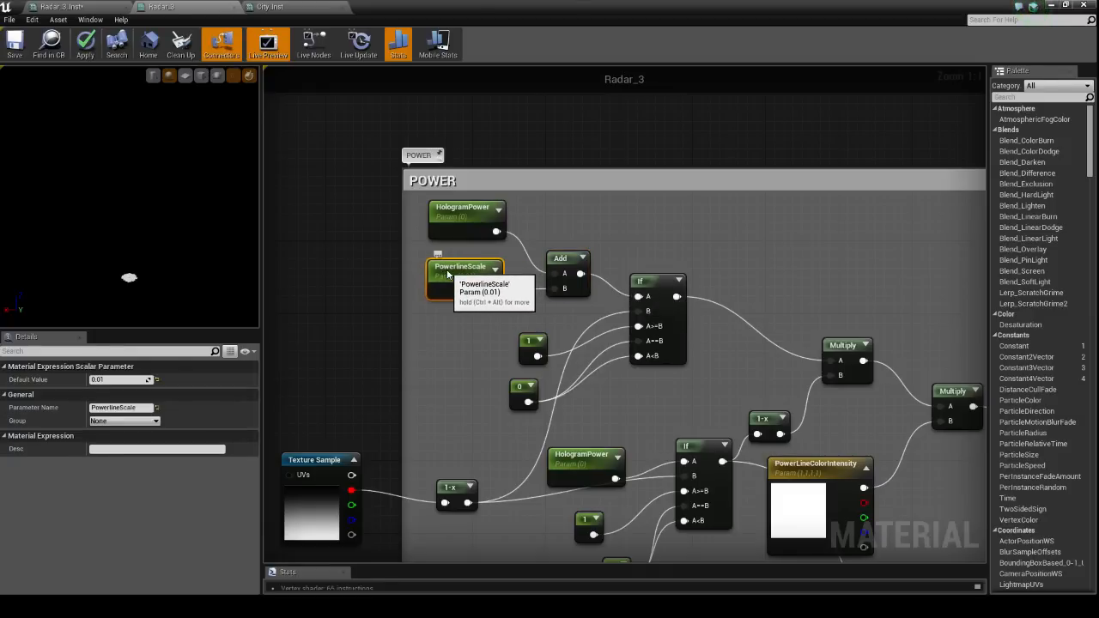
Add a constant 0 node beside the POWER group and convert it to a parameter.
{"action": "left_click", "coordinate": [350, 231]}
{"action": "mouse_move", "coordinate": [358, 237]}
{"action": "left_mouse_down"}
{"action": "mouse_move", "coordinate": [380, 222]}
{"action": "mouse_move", "coordinate": [353, 222]}
{"action": "left_mouse_up"}
{"action": "right_click", "coordinate": [356, 234]}
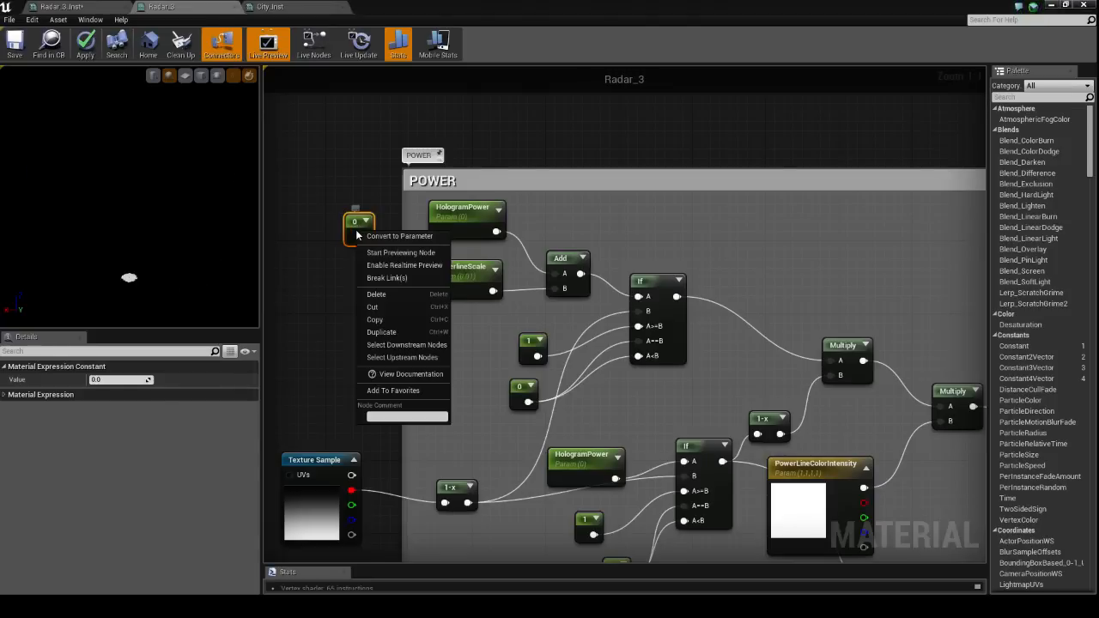
{"action": "left_click", "coordinate": [365, 236]}
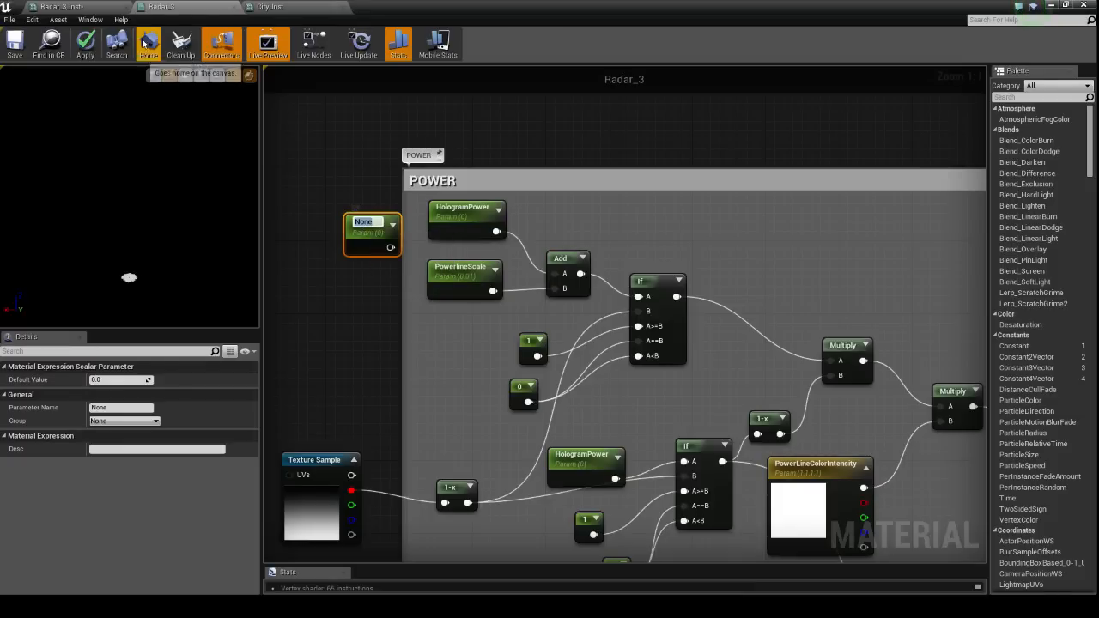
Examine the vector and scalar parameter groups in the Radar_3 material instance and compare them with those of City_Inst.
{"action": "left_click", "coordinate": [269, 7]}
{"action": "left_click", "coordinate": [61, 7]}
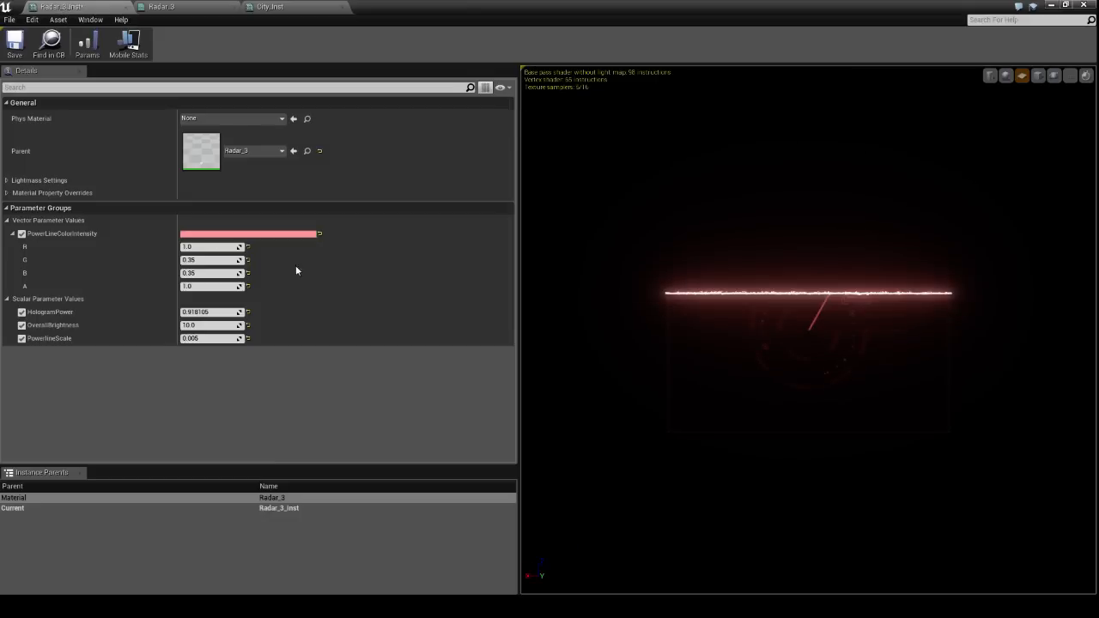
{"action": "left_click", "coordinate": [6, 221]}
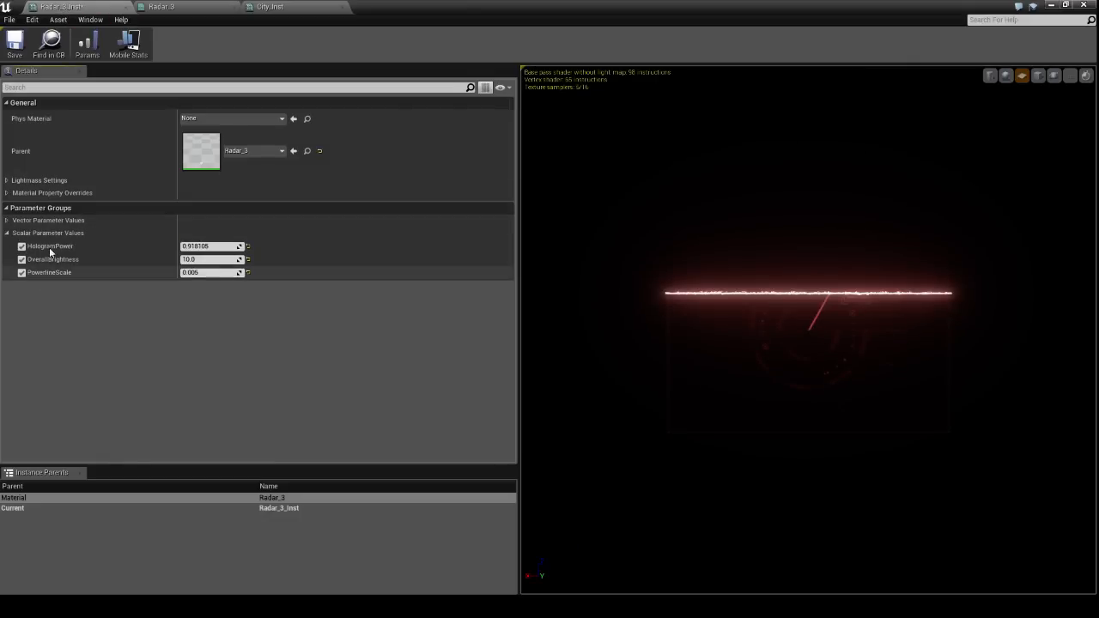
{"action": "left_click", "coordinate": [7, 220]}
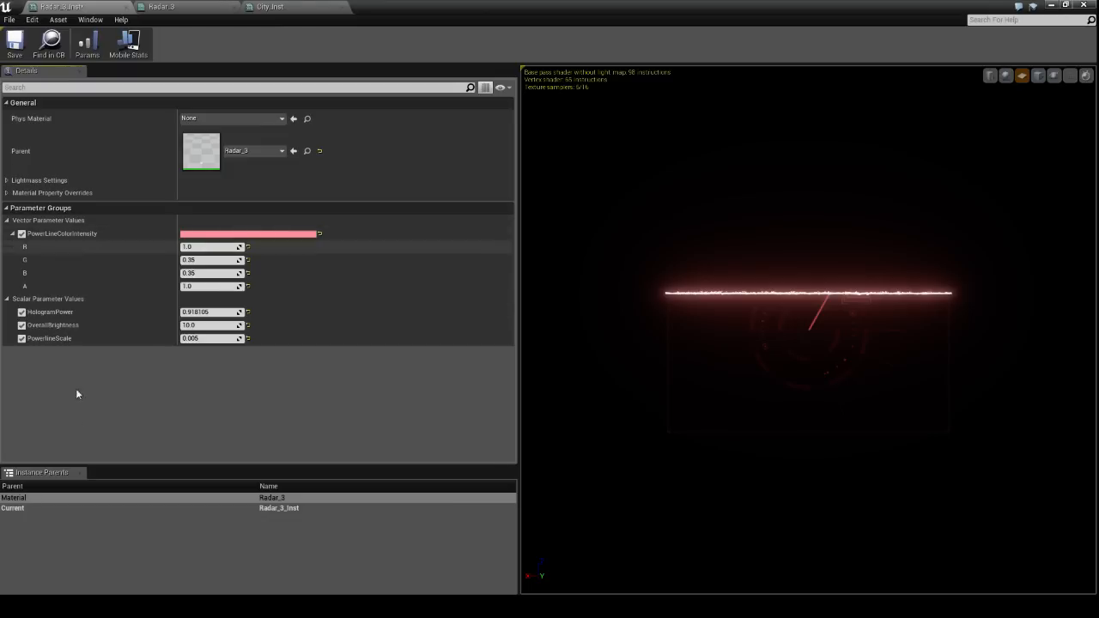
{"action": "left_click", "coordinate": [12, 235]}
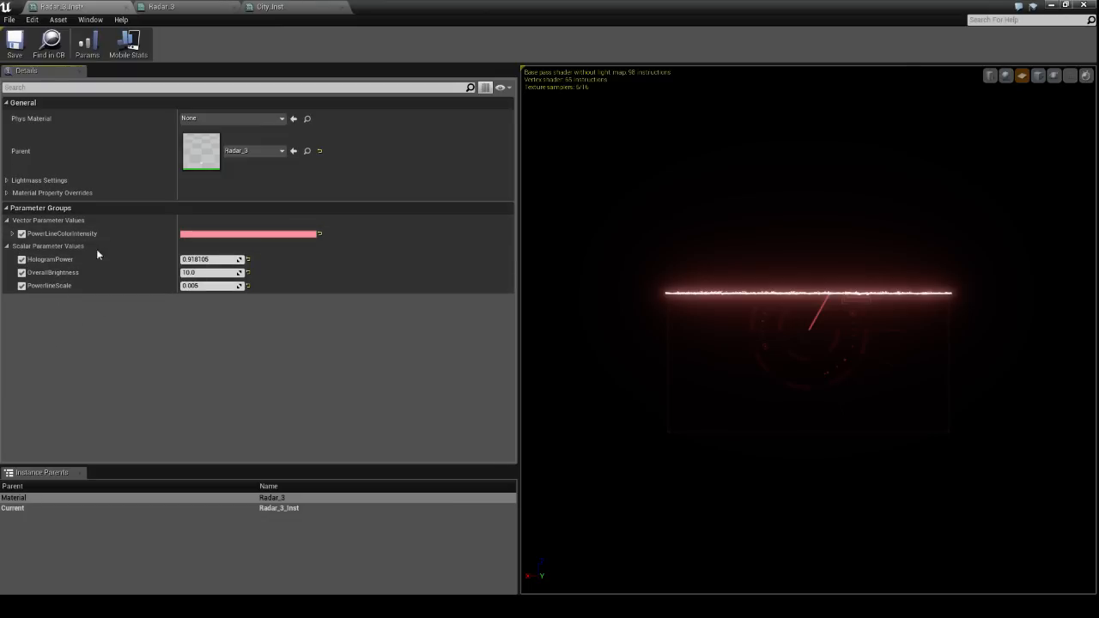
{"action": "left_click", "coordinate": [268, 6]}
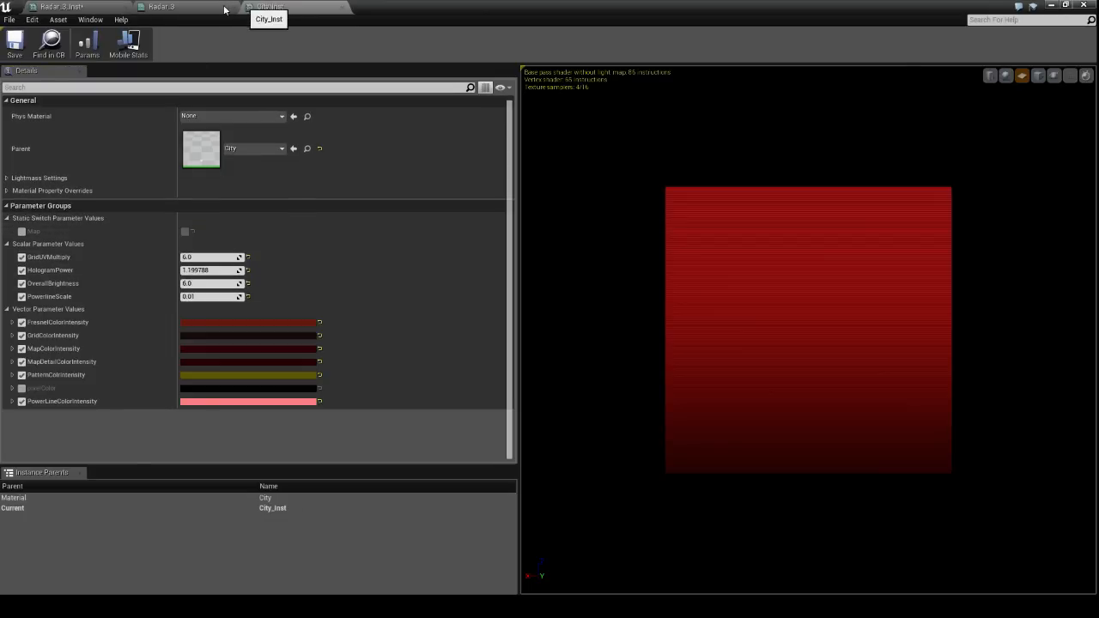
Return to the Radar_3 material graph and delete the unnamed scalar parameter node beside the POWER group.
{"action": "left_click", "coordinate": [182, 6]}
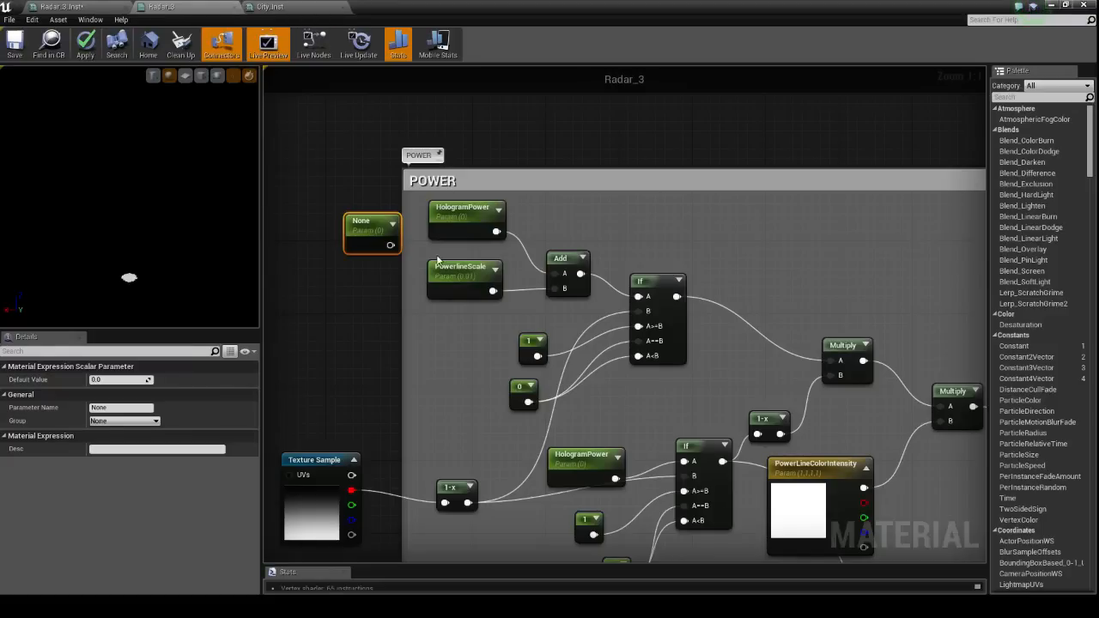
{"action": "left_click_drag", "start_coordinate": [356, 226], "coordinate": [348, 226]}
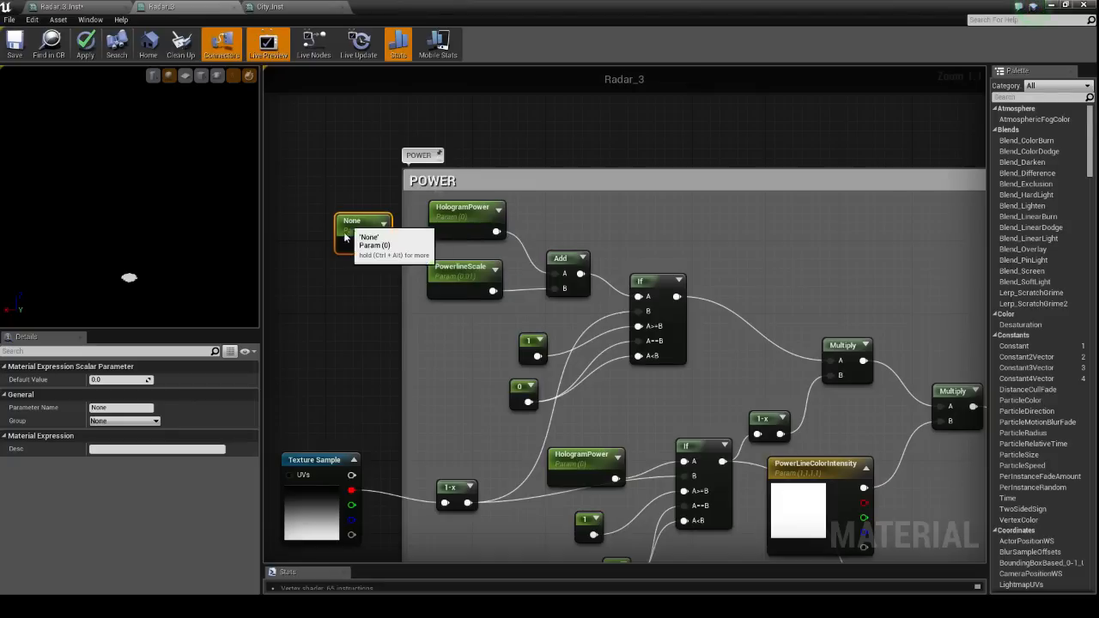
{"action": "key", "text": "Delete"}
Inspect the default values of the HologramPower and PowerlineScale parameters and compare them with the values in the Radar_3 instance.
{"action": "left_click", "coordinate": [482, 223]}
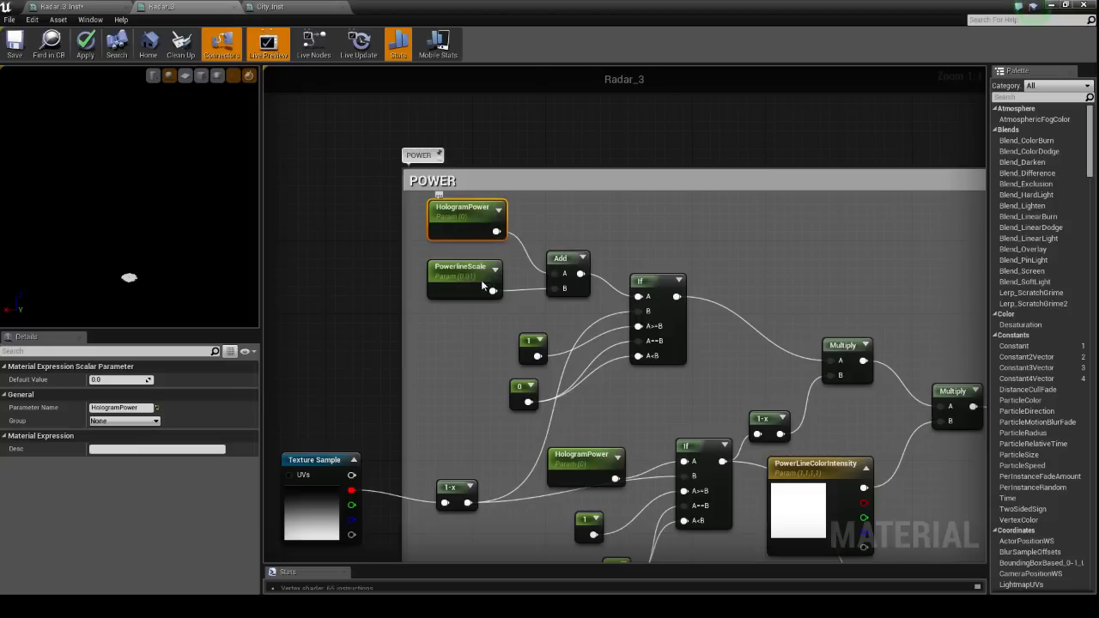
{"action": "left_click", "coordinate": [461, 282]}
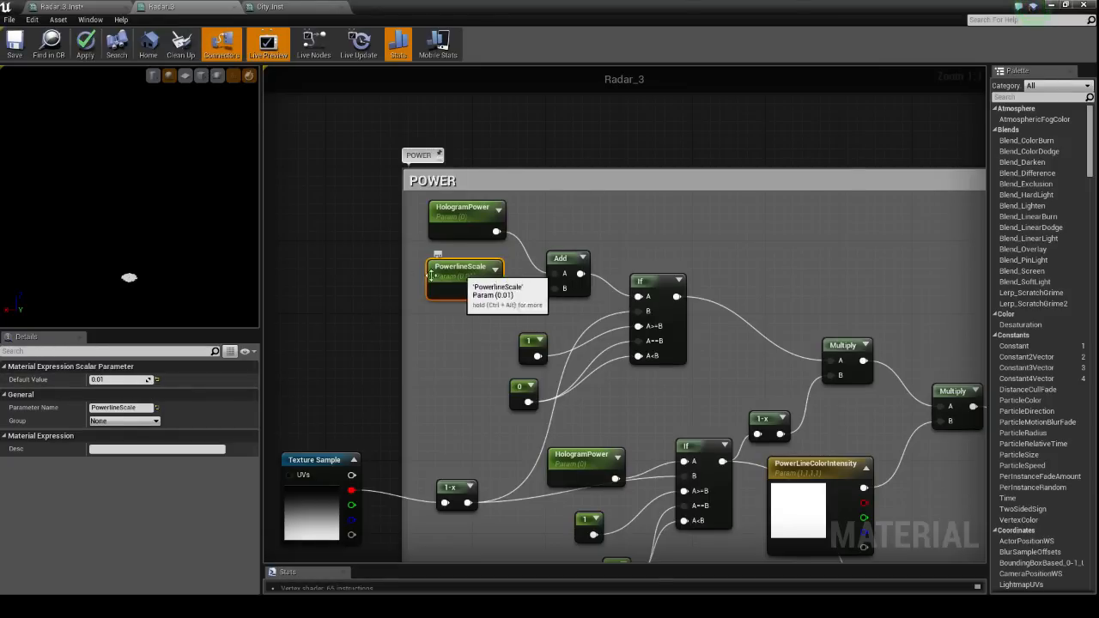
{"action": "left_click", "coordinate": [49, 6]}
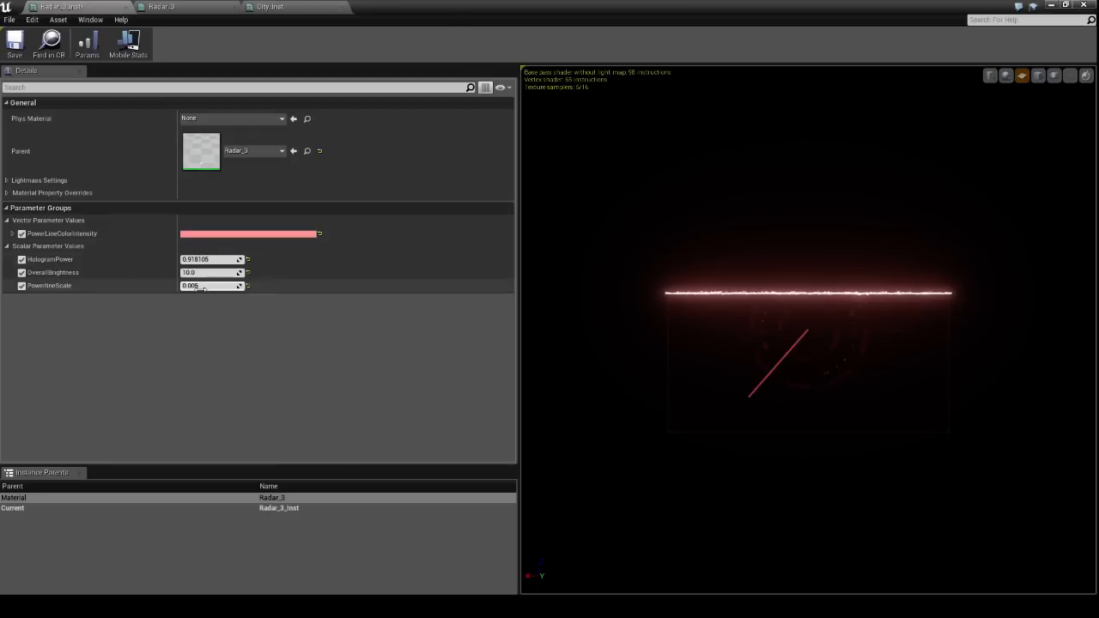
{"action": "left_click", "coordinate": [191, 7]}
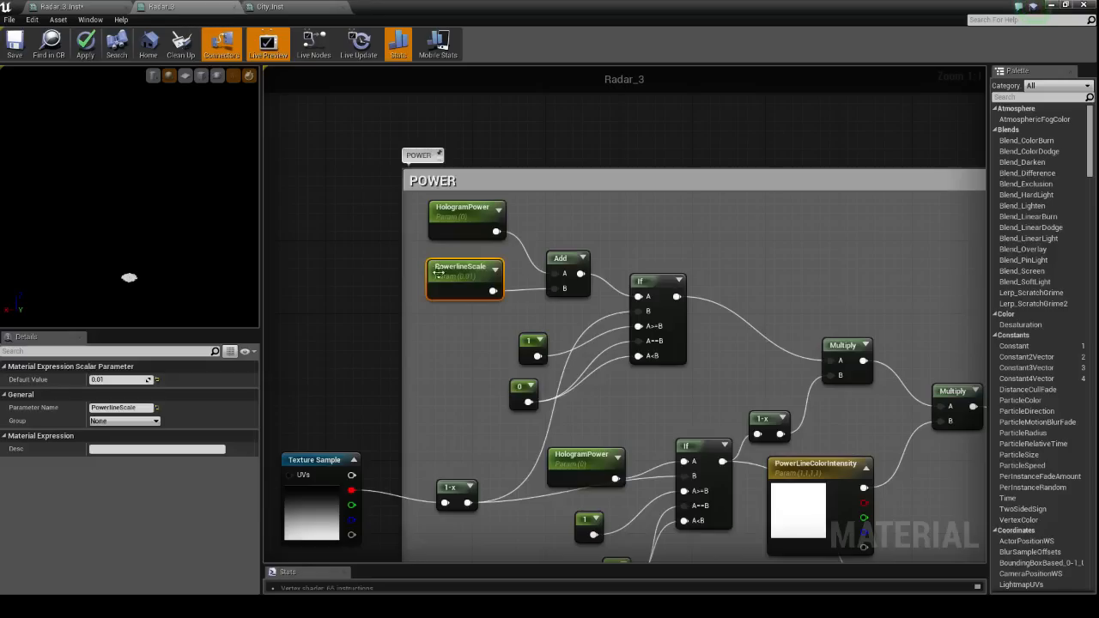
{"action": "left_click", "coordinate": [444, 230]}
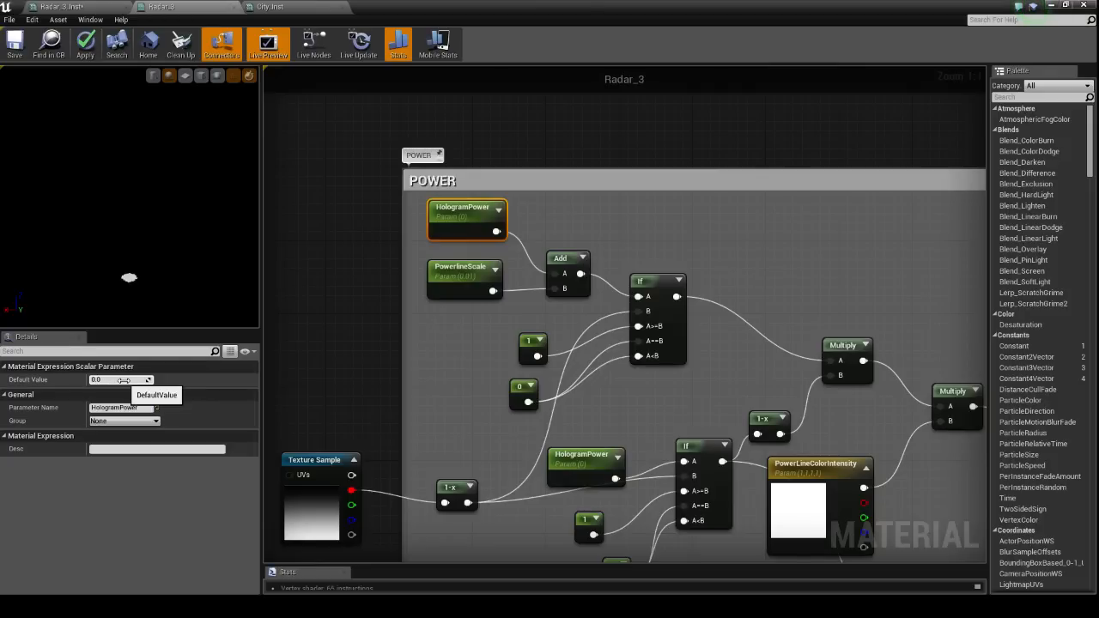
{"action": "left_click", "coordinate": [348, 259]}
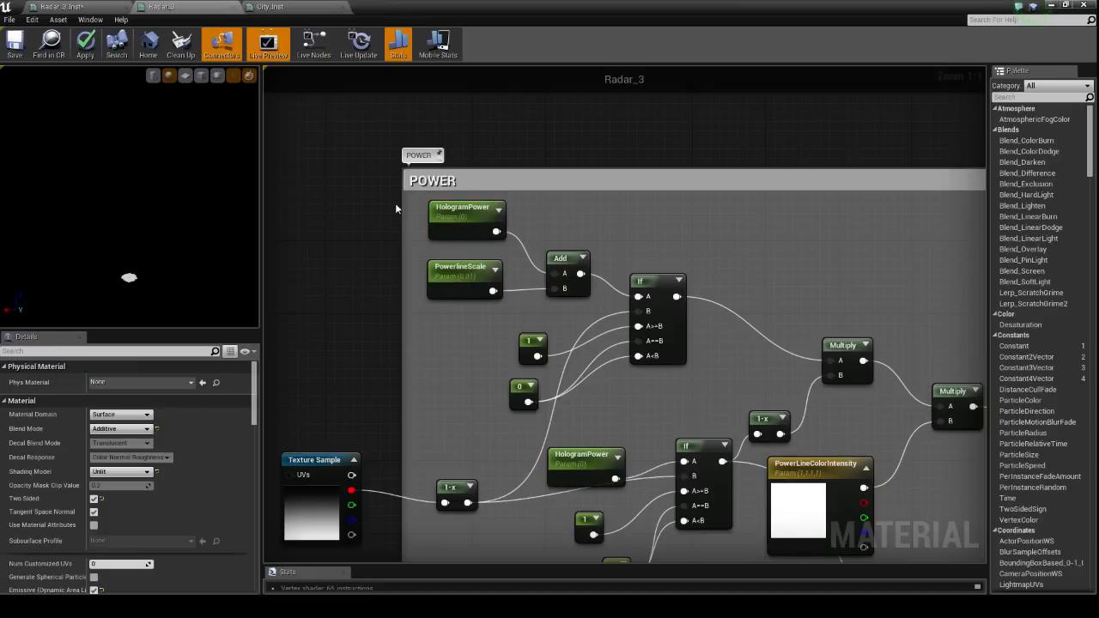
Reposition the gradient Texture Sample node and the 1-x node it feeds slightly, and select the Texture Sample to inspect it.
{"action": "right_click_drag", "start_coordinate": [632, 229], "coordinate": [699, 123]}
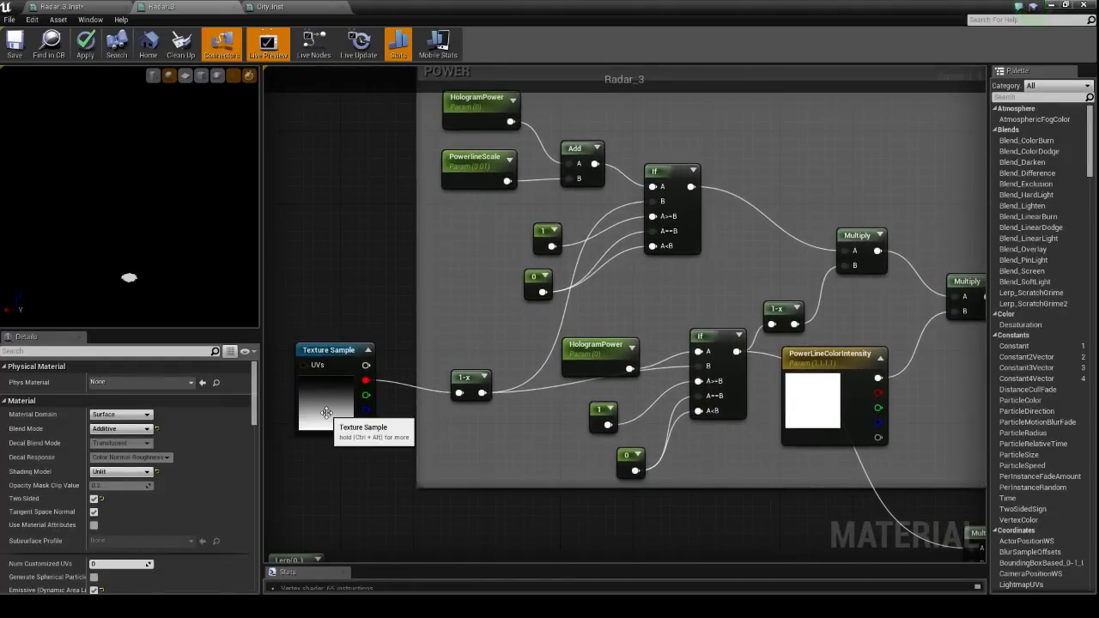
{"action": "left_click_drag", "start_coordinate": [327, 413], "coordinate": [334, 422]}
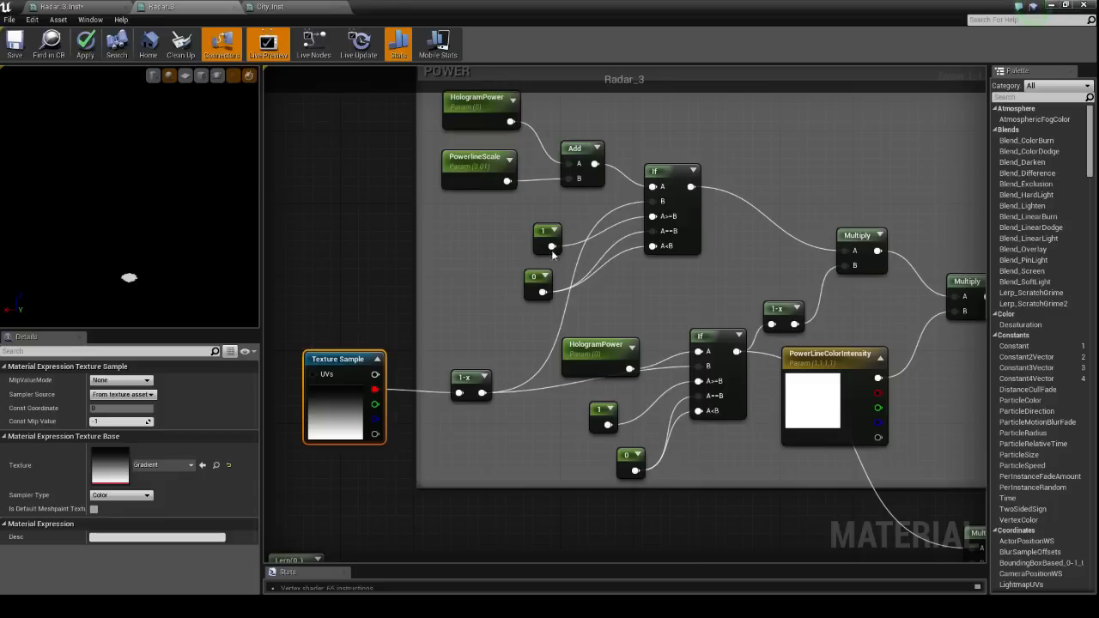
{"action": "left_click_drag", "start_coordinate": [470, 375], "coordinate": [462, 365]}
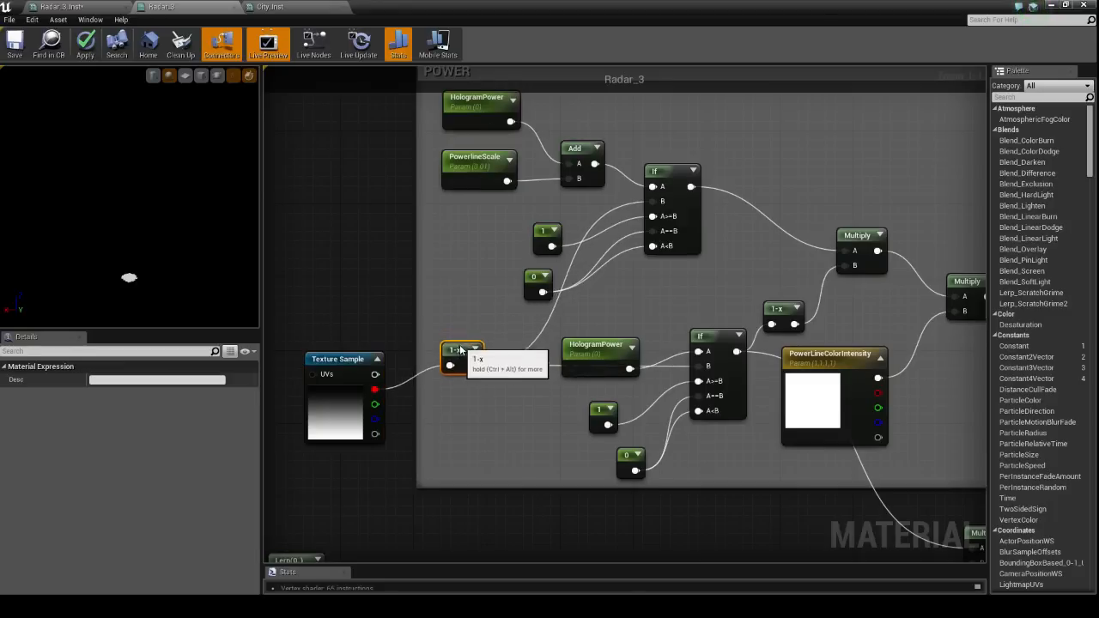
{"action": "left_click", "coordinate": [348, 397]}
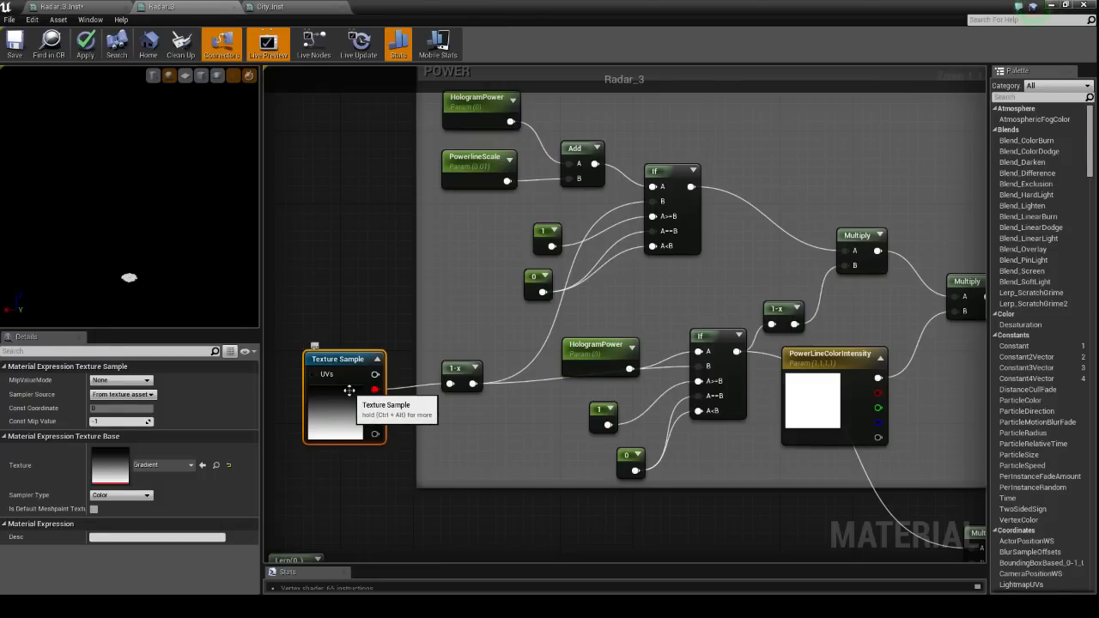
Uncover the level view, select the hologram table top, and open its Hologram_Table material instance for editing.
{"action": "left_click_drag", "start_coordinate": [560, 7], "coordinate": [805, 106]}
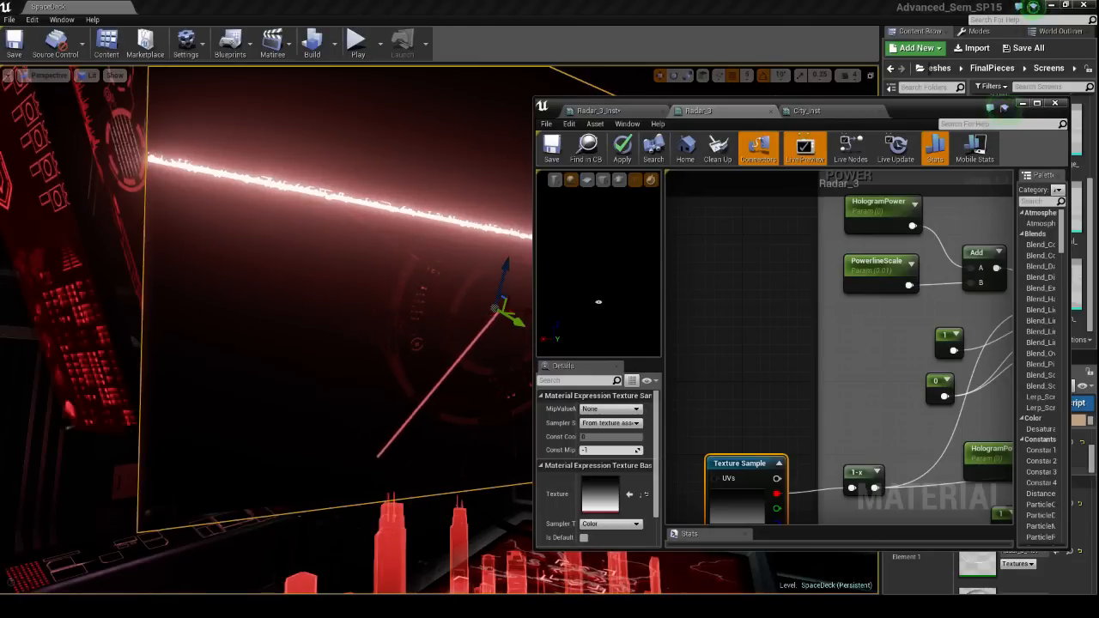
{"action": "right_click_drag", "start_coordinate": [395, 361], "coordinate": [291, 404]}
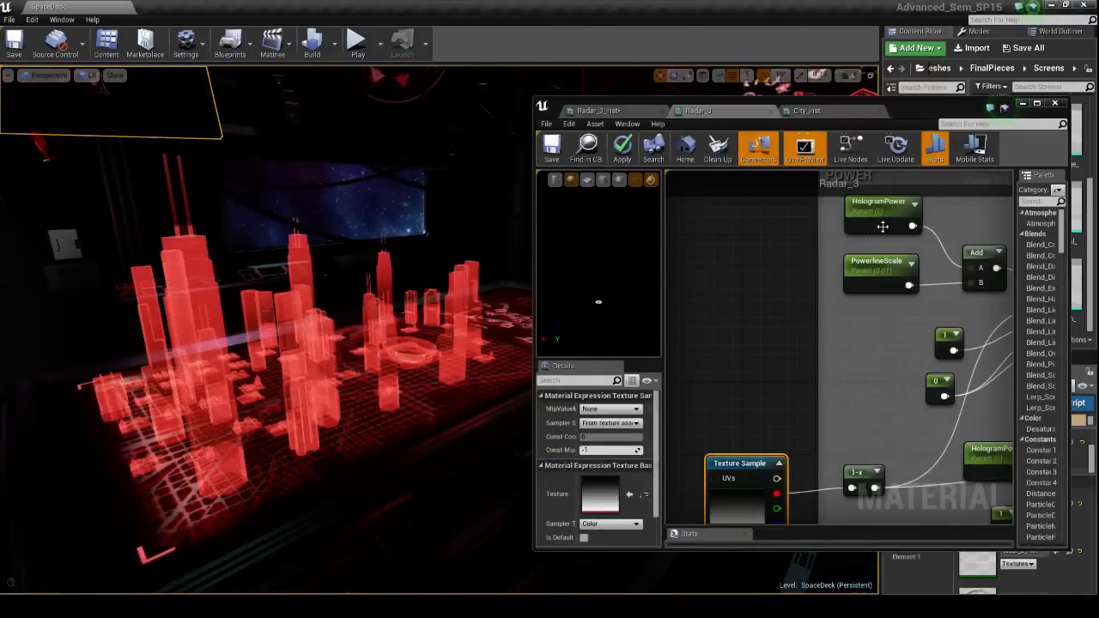
{"action": "left_click_drag", "start_coordinate": [913, 111], "coordinate": [1098, 121]}
{"action": "left_click", "coordinate": [567, 344]}
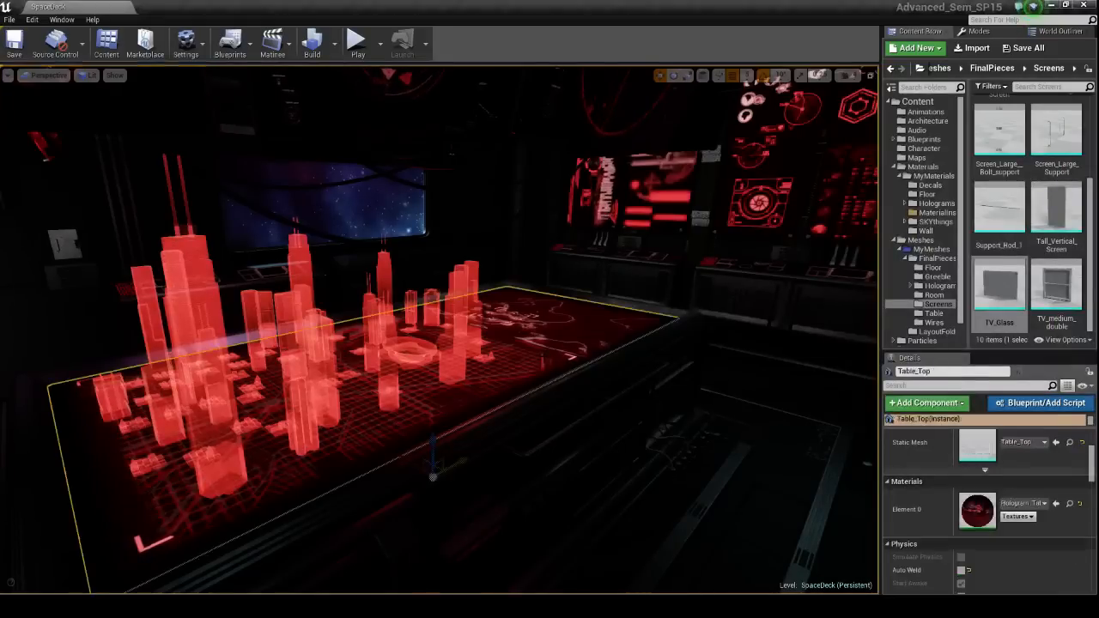
{"action": "left_click", "coordinate": [1069, 503]}
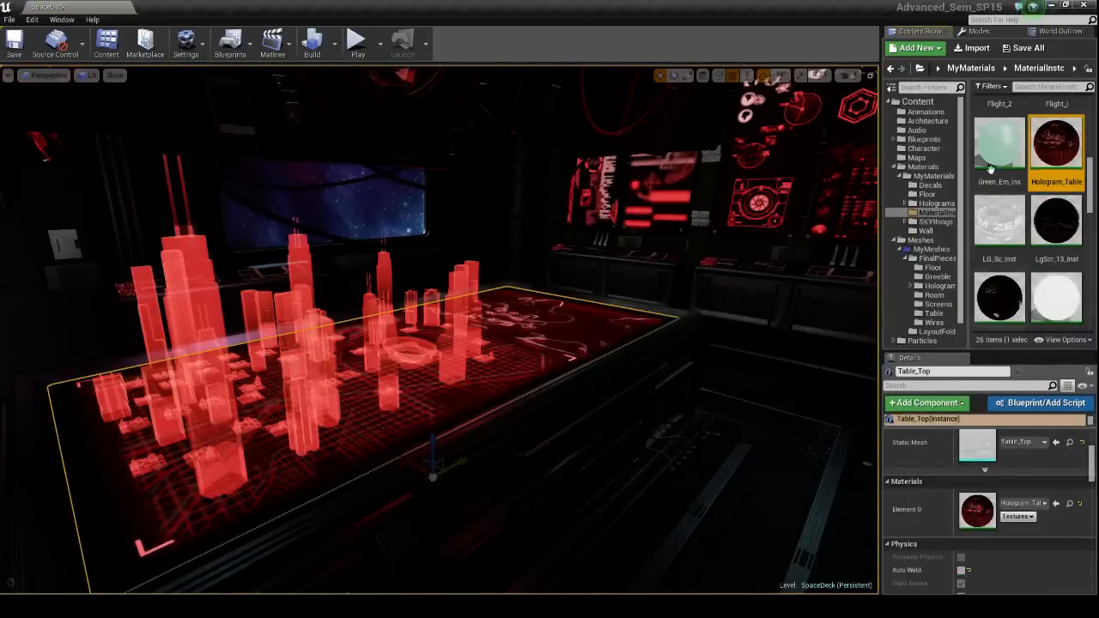
{"action": "double_click", "coordinate": [1055, 142]}
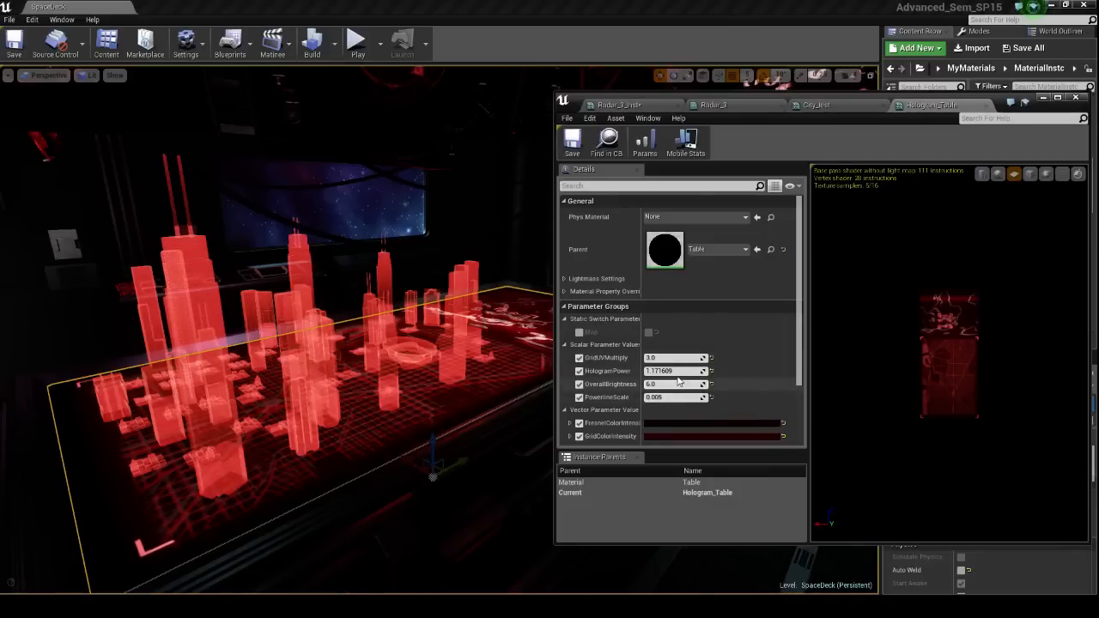
Lower the Hologram_Table instance's HologramPower to about 0.78 to preview the power line, and raise it to about 1.157.
{"action": "left_click_drag", "start_coordinate": [674, 371], "coordinate": [595, 371]}
{"action": "mouse_move", "coordinate": [675, 371]}
{"action": "left_mouse_down"}
{"action": "mouse_move", "coordinate": [724, 371]}
{"action": "mouse_move", "coordinate": [678, 371]}
{"action": "left_mouse_up"}
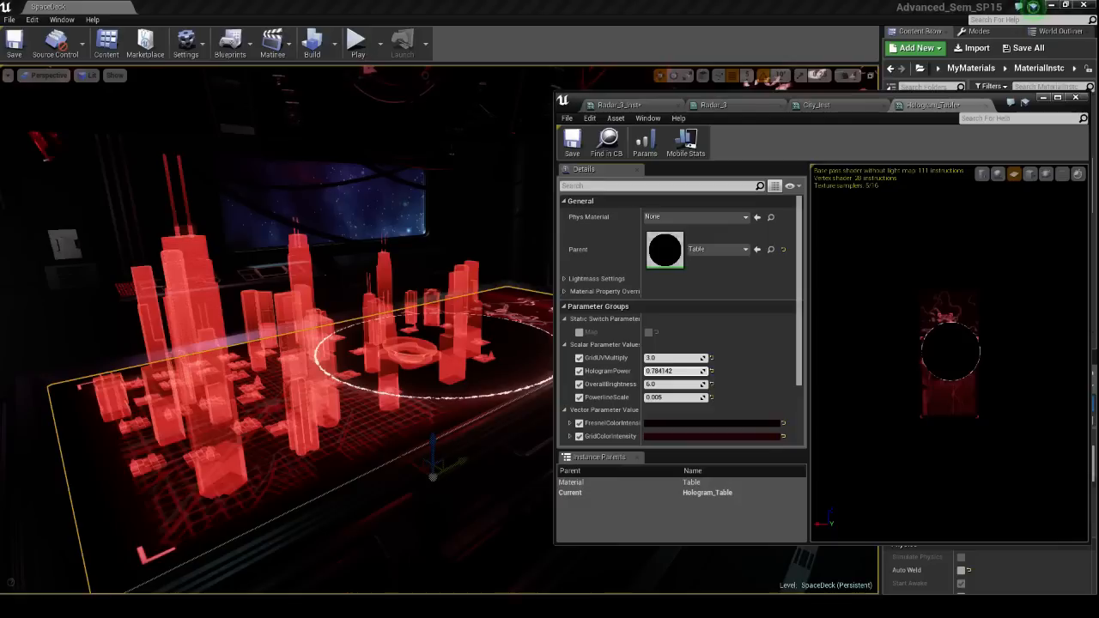
{"action": "left_click_drag", "start_coordinate": [667, 371], "coordinate": [697, 371]}
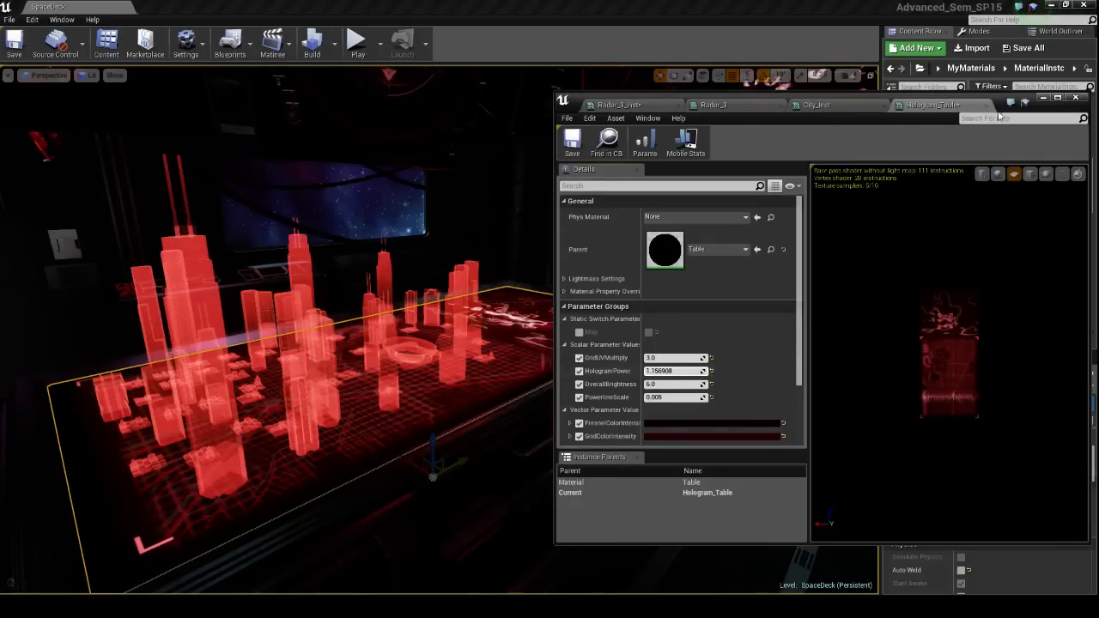
Return to the Radar_3 graph in a maximized editor and realign the gradient Texture Sample with the 1-x node it feeds.
{"action": "left_click", "coordinate": [674, 103]}
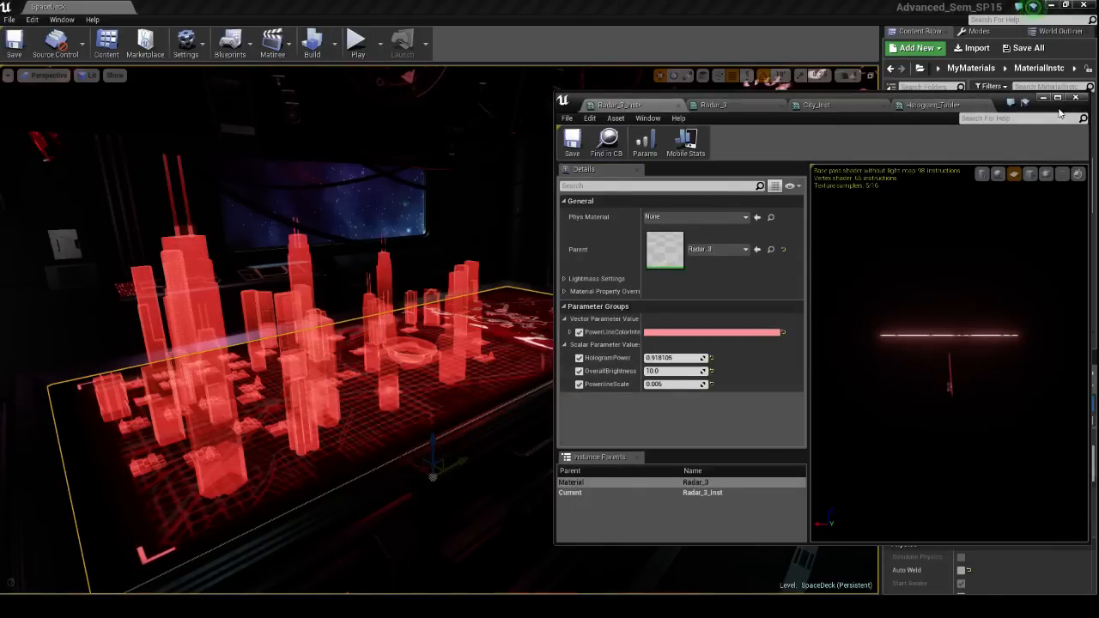
{"action": "left_click", "coordinate": [1058, 97]}
{"action": "left_click", "coordinate": [161, 6]}
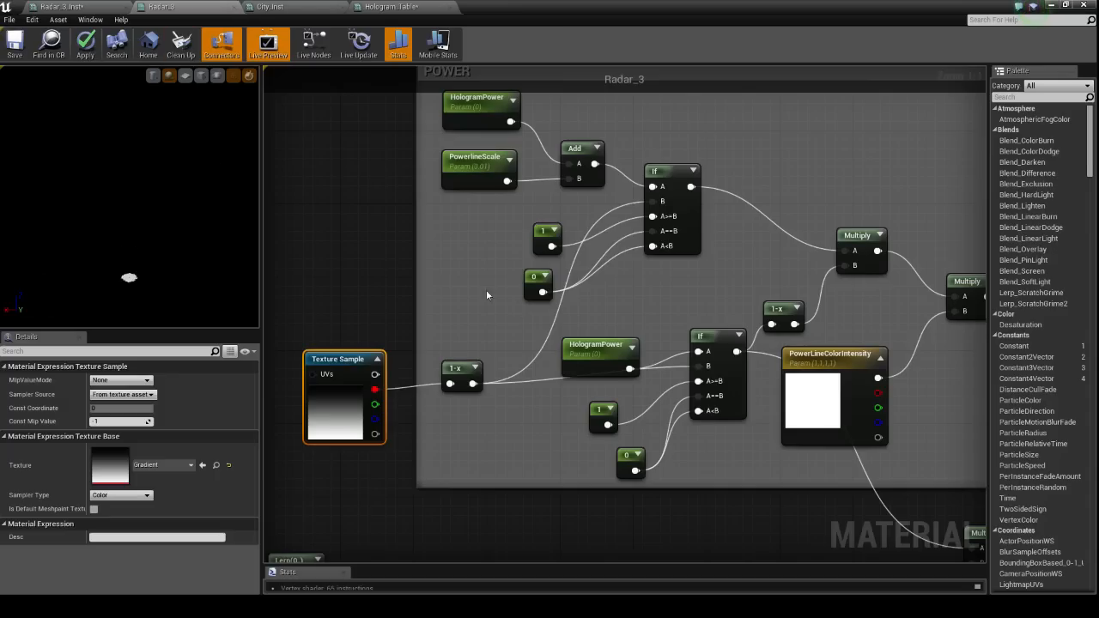
{"action": "right_click_drag", "start_coordinate": [439, 278], "coordinate": [452, 275]}
{"action": "left_click_drag", "start_coordinate": [350, 413], "coordinate": [358, 432]}
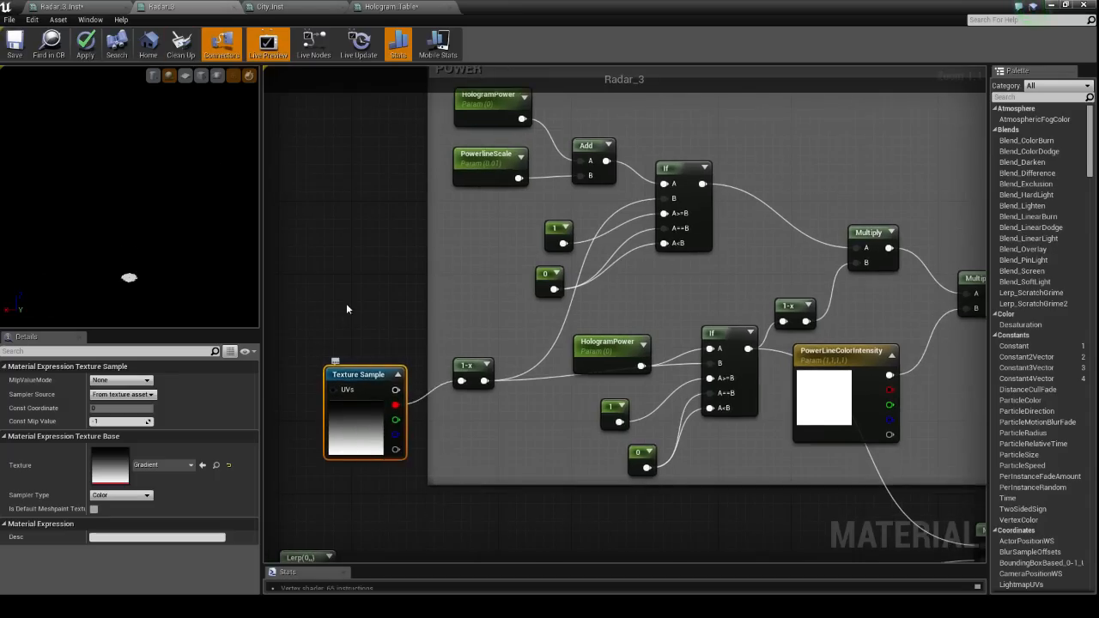
{"action": "left_click_drag", "start_coordinate": [364, 374], "coordinate": [365, 392]}
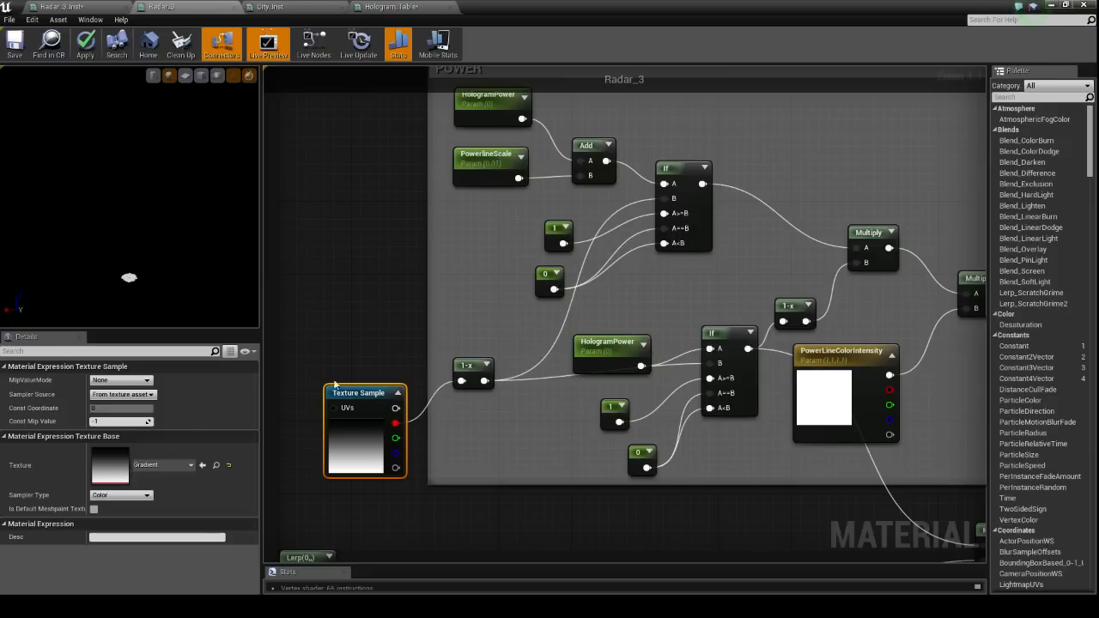
{"action": "left_click_drag", "start_coordinate": [368, 399], "coordinate": [367, 362]}
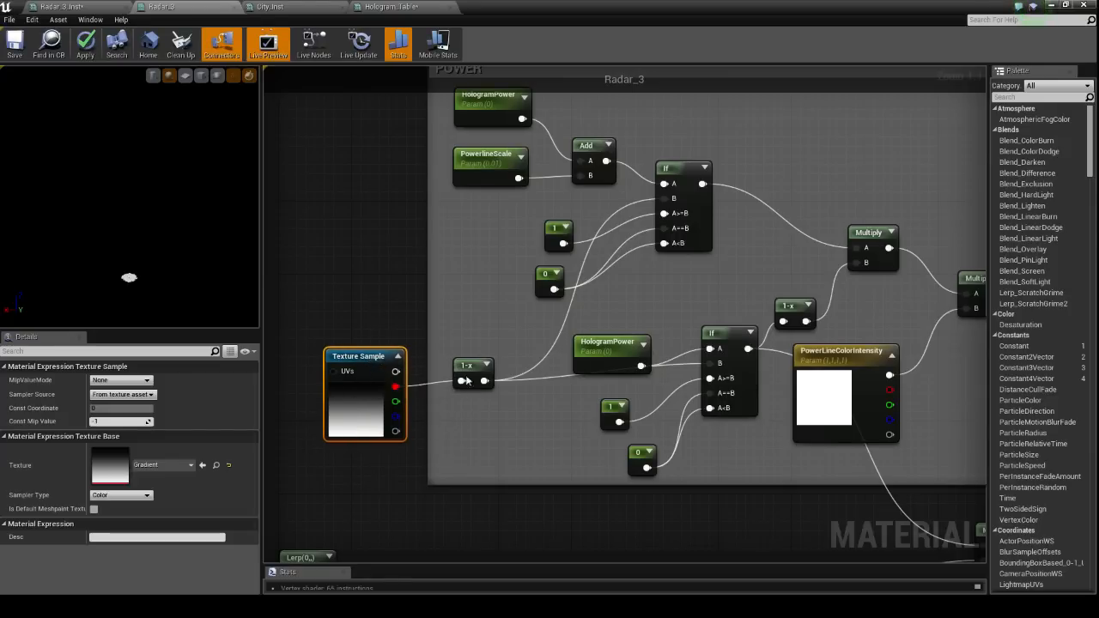
{"action": "mouse_move", "coordinate": [468, 368]}
{"action": "left_mouse_down"}
{"action": "mouse_move", "coordinate": [471, 382]}
{"action": "mouse_move", "coordinate": [470, 372]}
{"action": "mouse_move", "coordinate": [481, 381]}
{"action": "left_mouse_up"}
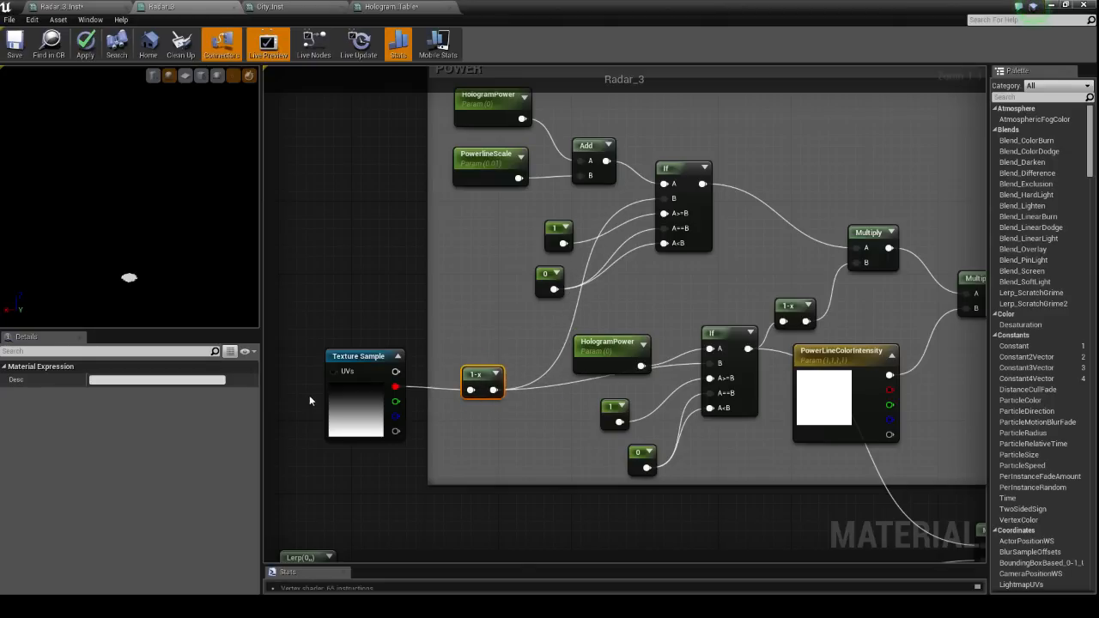
Shift the 1-x node fed by the gradient Texture Sample up slightly and place the lower HologramPower parameter above the wire from that 1-x.
{"action": "left_click", "coordinate": [353, 396]}
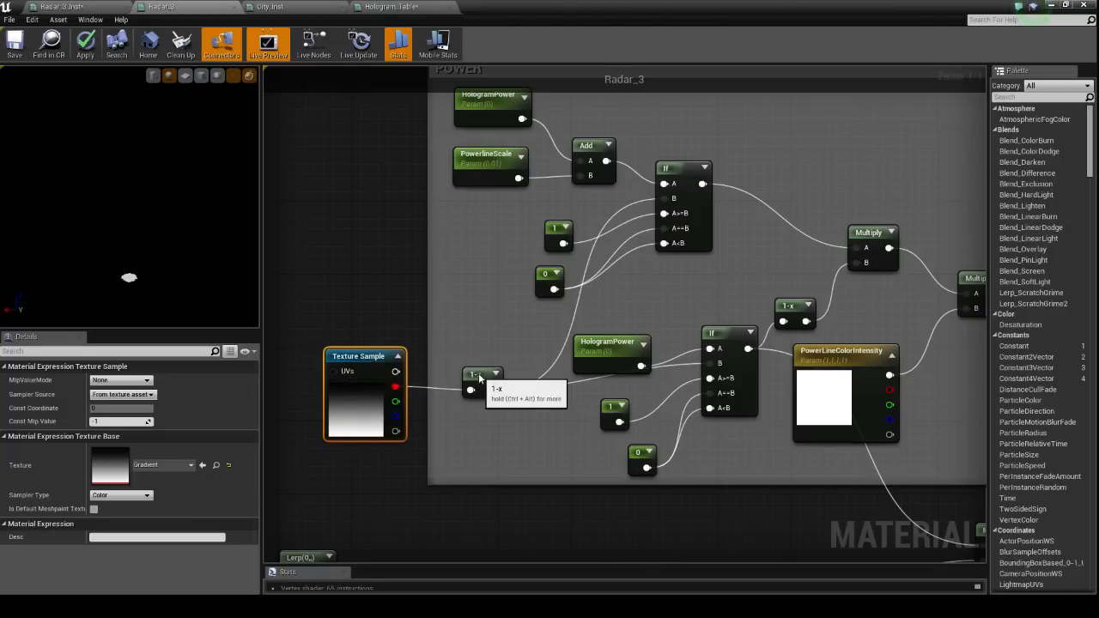
{"action": "left_click_drag", "start_coordinate": [479, 379], "coordinate": [470, 369]}
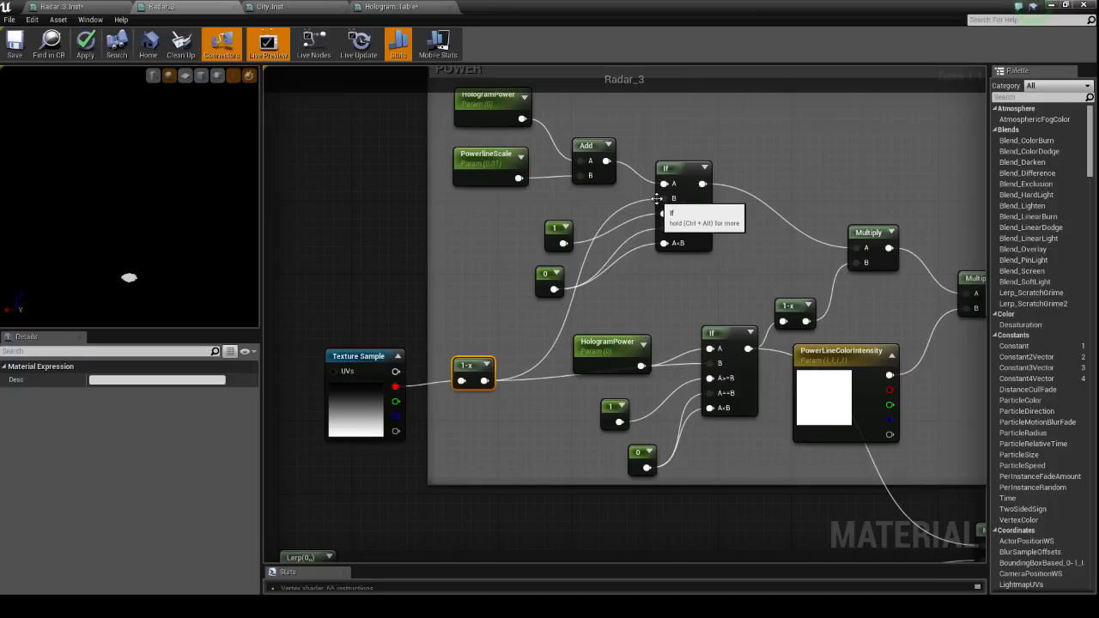
{"action": "left_click_drag", "start_coordinate": [594, 351], "coordinate": [529, 409]}
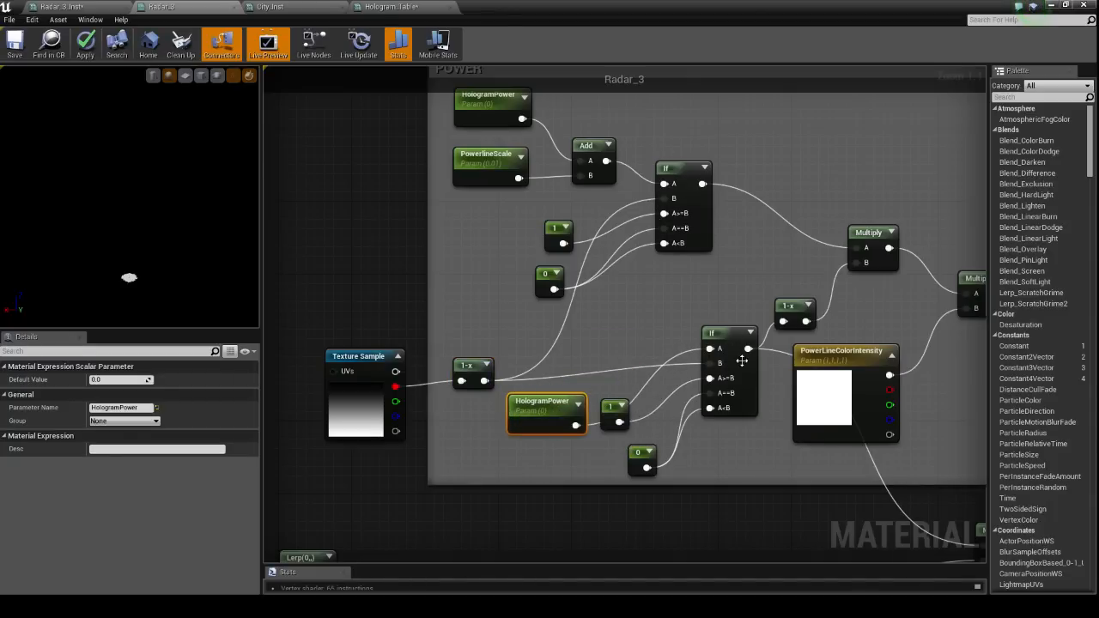
{"action": "left_click_drag", "start_coordinate": [561, 411], "coordinate": [615, 328]}
Nudge the 1-x node between the lower If and the first Multiply slightly downward in the POWER group.
{"action": "right_click_drag", "start_coordinate": [770, 273], "coordinate": [625, 301]}
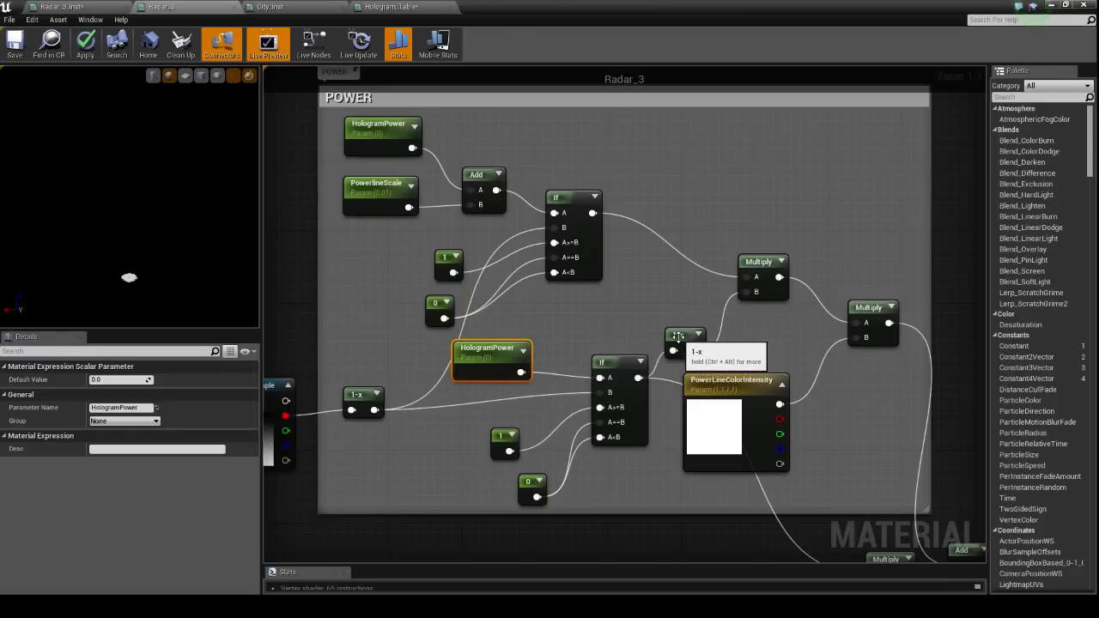
{"action": "left_click_drag", "start_coordinate": [680, 347], "coordinate": [679, 351]}
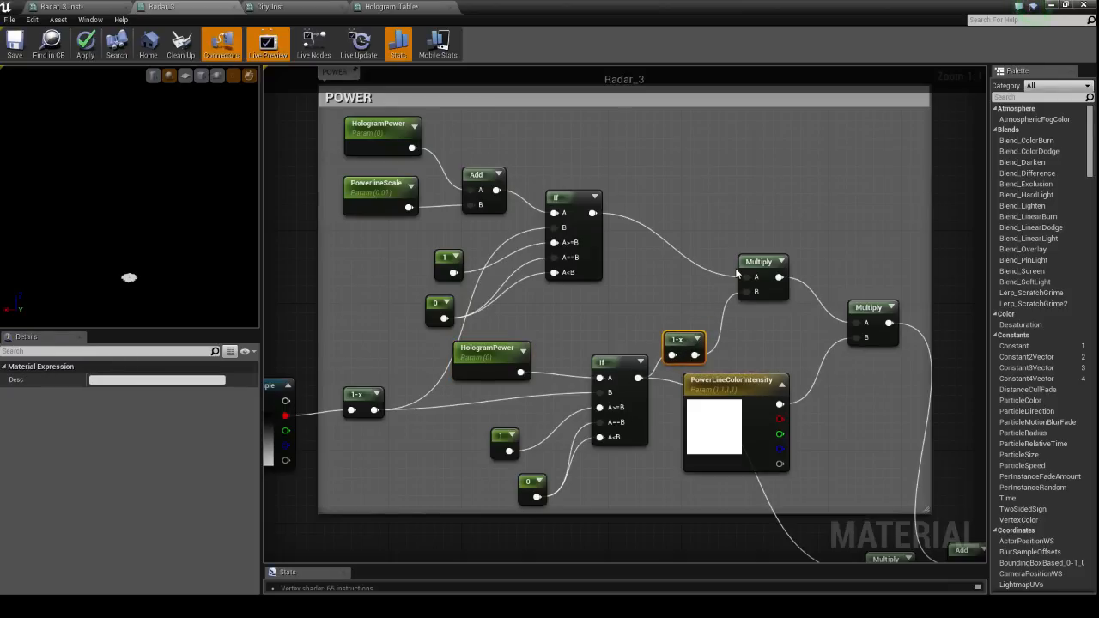
{"action": "right_click_drag", "start_coordinate": [827, 346], "coordinate": [742, 314]}
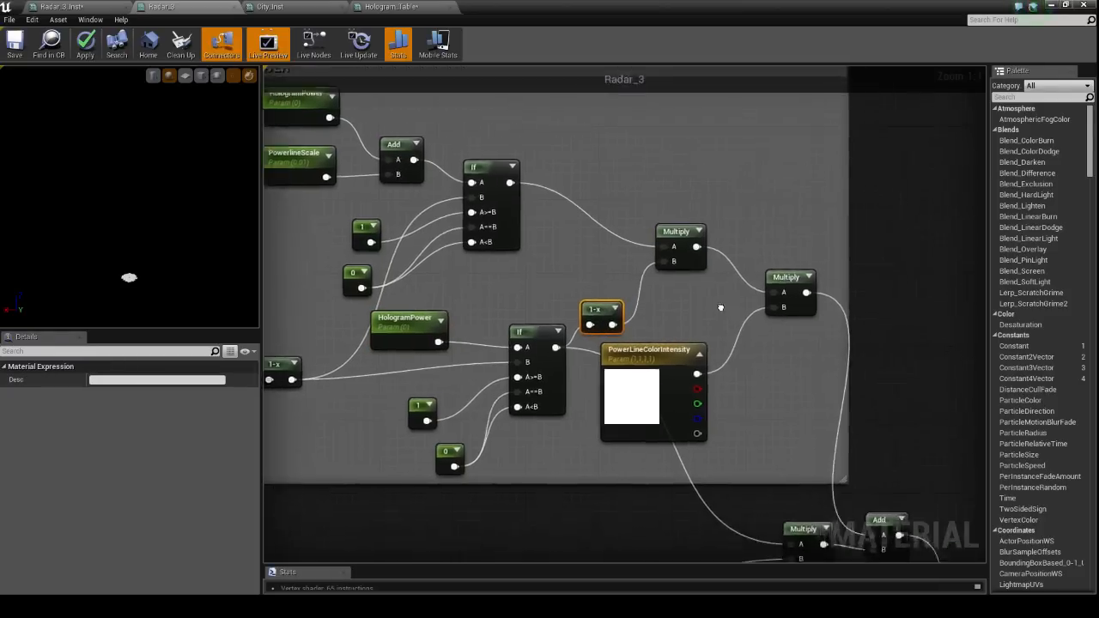
Select the PowerLineColorIntensity parameter, check the power line in the Radar_3_Inst preview, and return to the POWER nodes in the Radar_3 graph.
{"action": "left_click", "coordinate": [654, 381]}
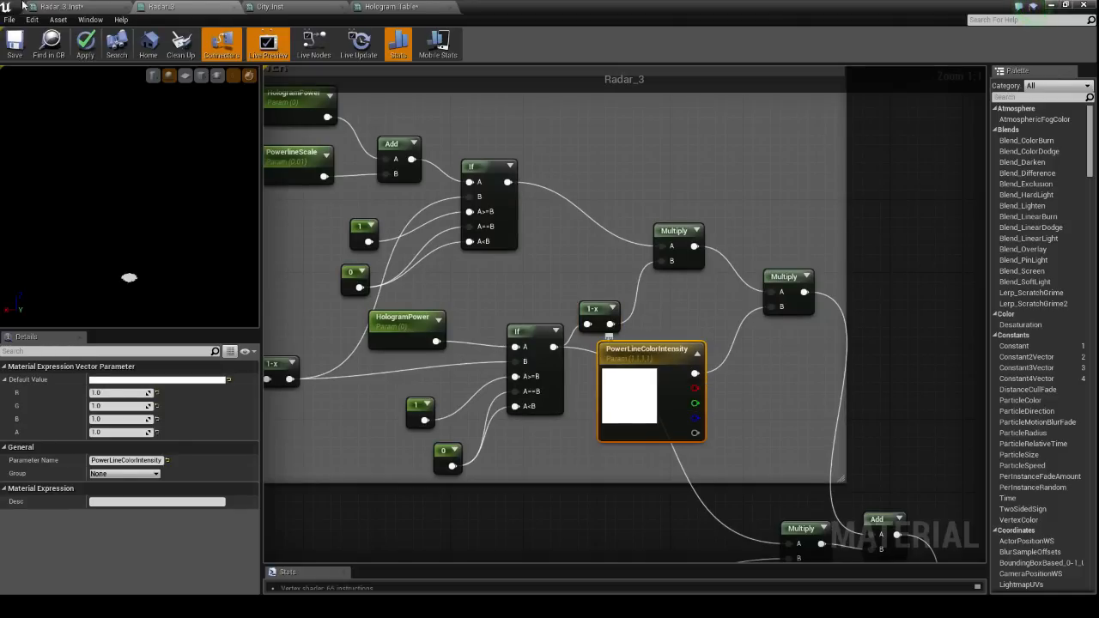
{"action": "left_click", "coordinate": [85, 7]}
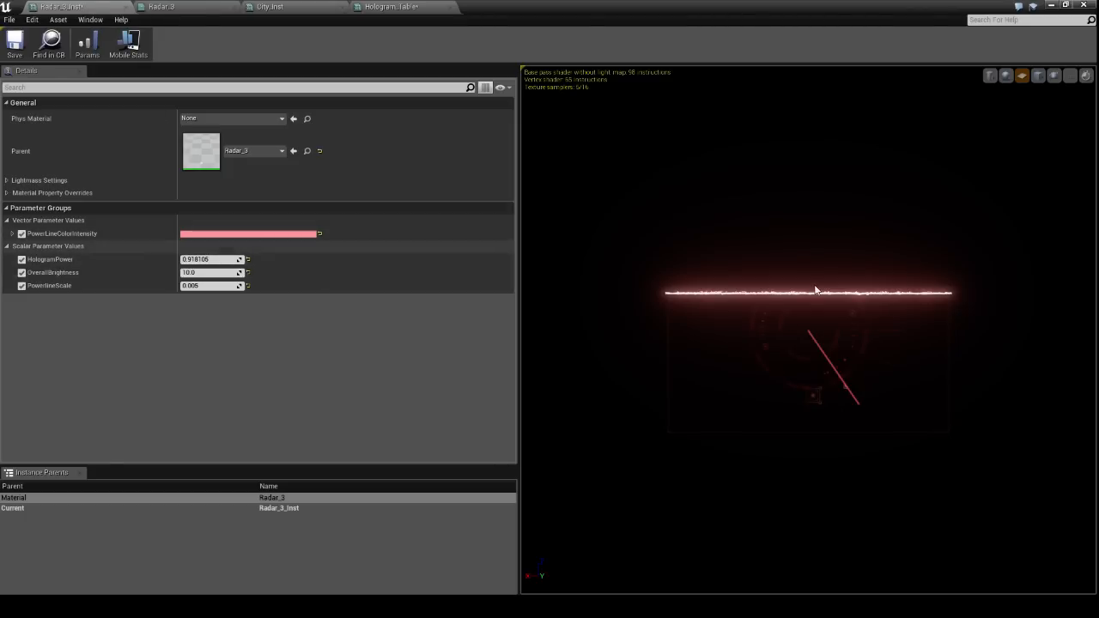
{"action": "left_click", "coordinate": [197, 7]}
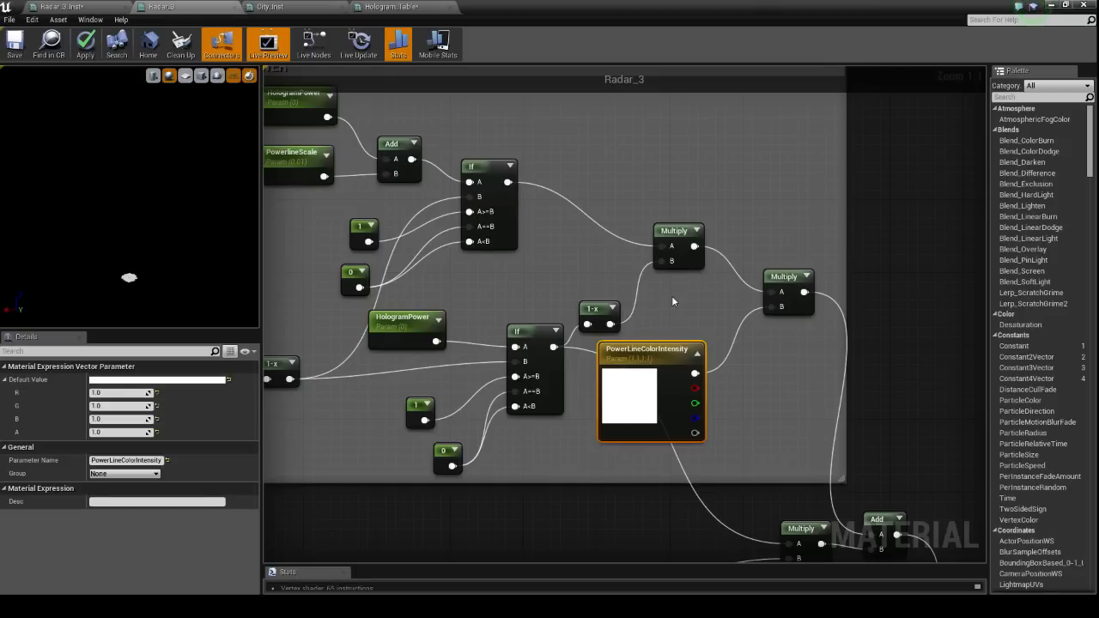
{"action": "right_click_drag", "start_coordinate": [737, 305], "coordinate": [665, 286]}
{"action": "right_click_drag", "start_coordinate": [717, 333], "coordinate": [937, 359]}
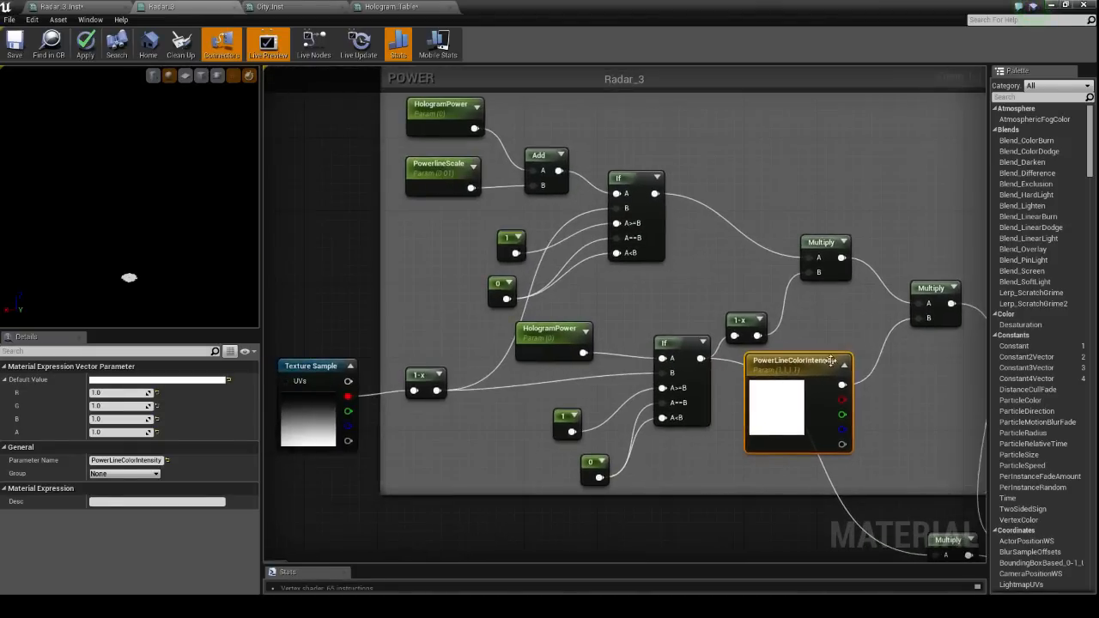
{"action": "right_click_drag", "start_coordinate": [776, 474], "coordinate": [637, 401]}
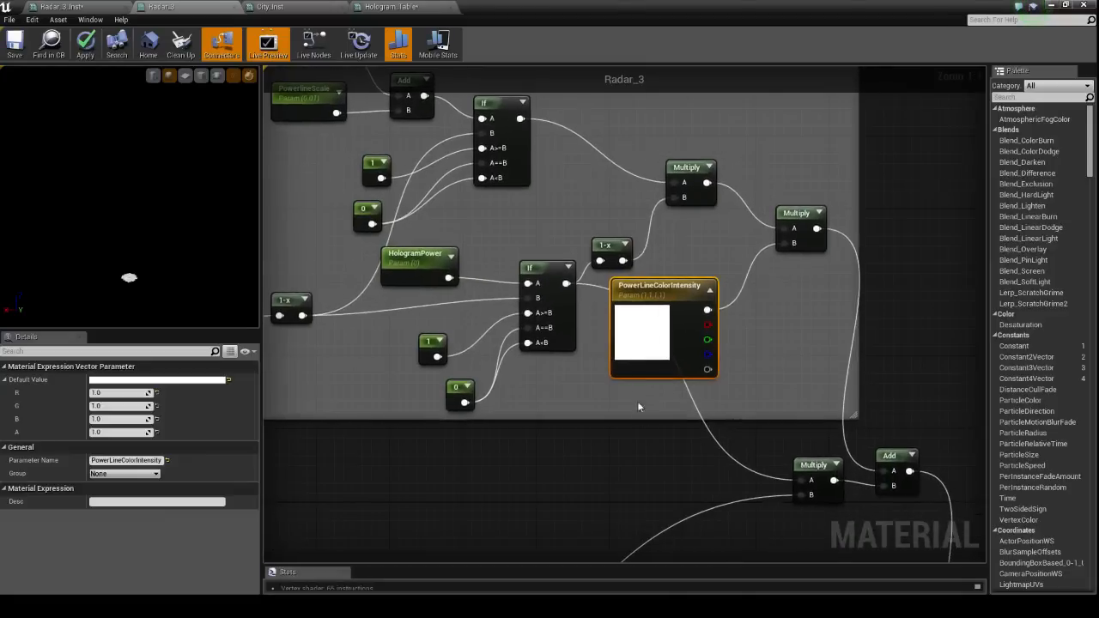
Add two scalar Constant nodes in the empty space below the POWER group and delete them both.
{"action": "right_click", "coordinate": [591, 435]}
{"action": "left_click", "coordinate": [553, 421]}
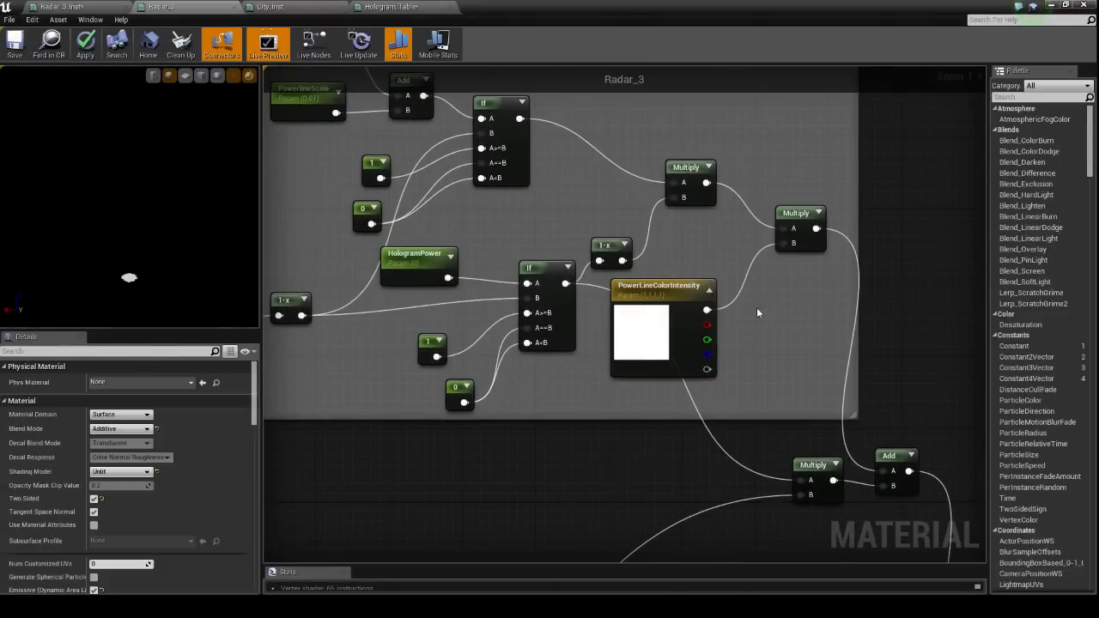
{"action": "left_click", "coordinate": [552, 464]}
{"action": "right_click", "coordinate": [622, 439]}
{"action": "left_click", "coordinate": [600, 443]}
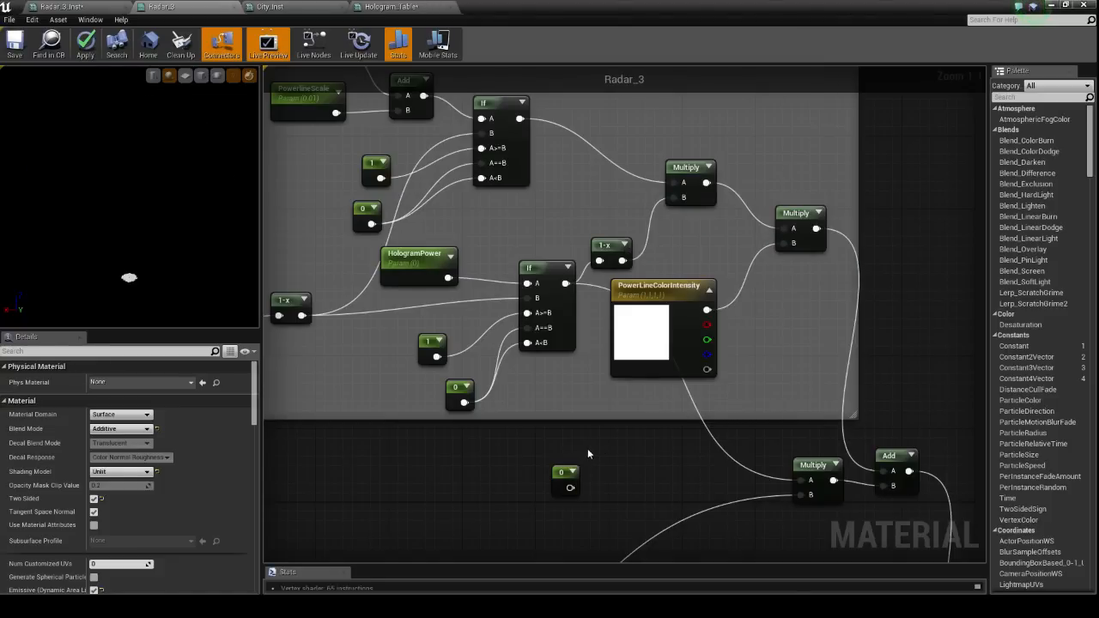
{"action": "right_click", "coordinate": [614, 454]}
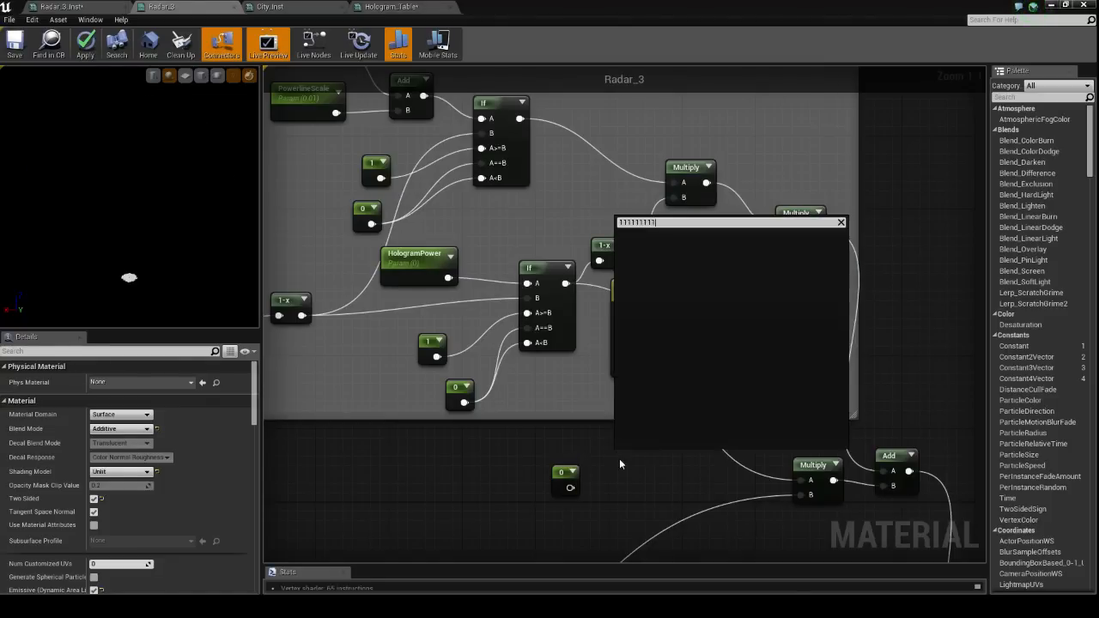
{"action": "left_click", "coordinate": [604, 449]}
{"action": "left_click", "coordinate": [611, 444]}
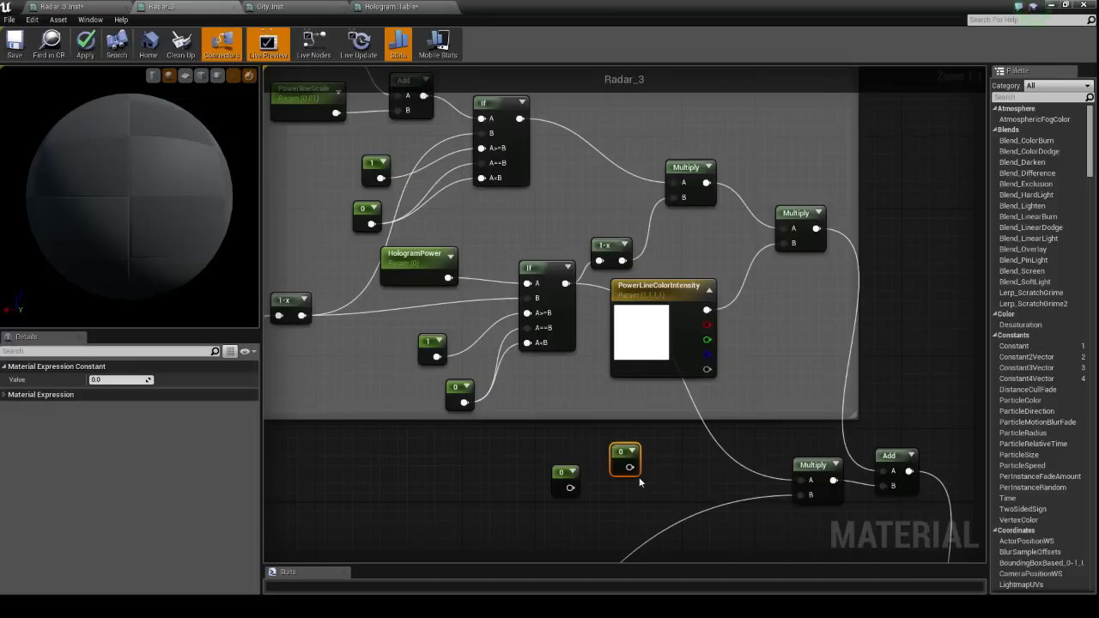
{"action": "left_click_drag", "start_coordinate": [640, 492], "coordinate": [551, 470]}
{"action": "key", "text": "Delete"}
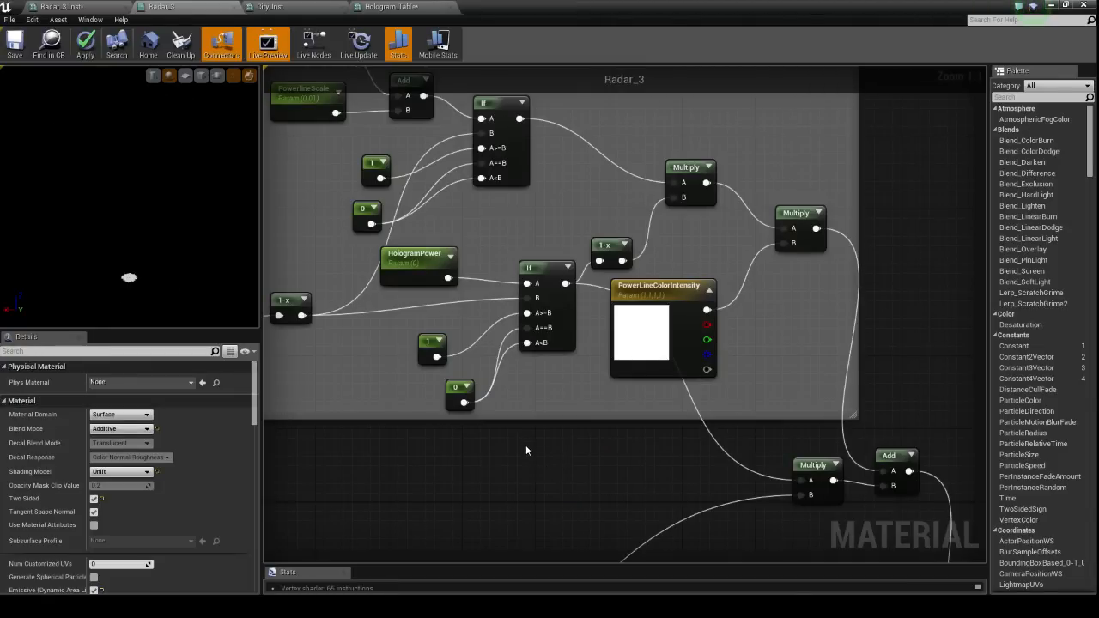
Place a Constant, a Constant2Vector and a Constant3Vector node below the POWER group as a demonstration, and delete all three.
{"action": "left_click", "coordinate": [525, 445]}
{"action": "left_click", "coordinate": [594, 460]}
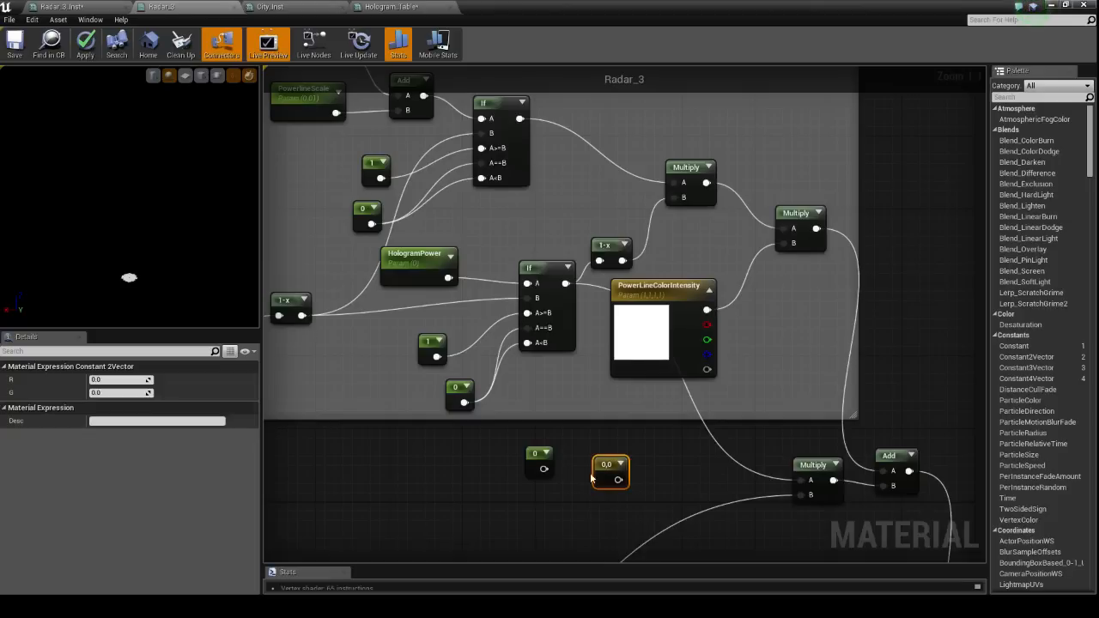
{"action": "left_click", "coordinate": [493, 491]}
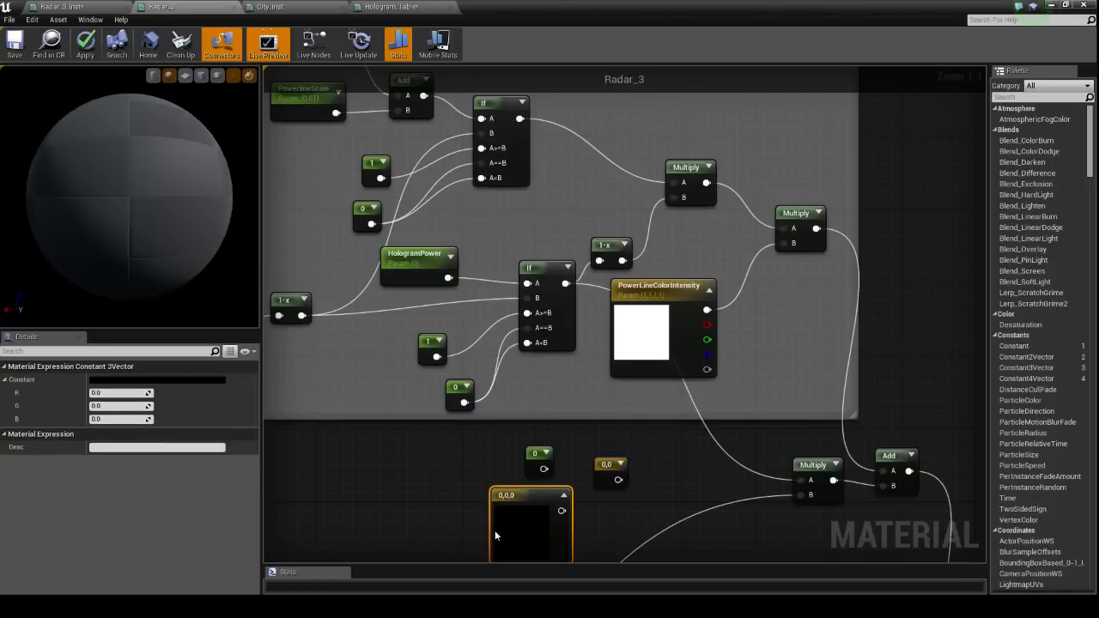
{"action": "left_click_drag", "start_coordinate": [494, 535], "coordinate": [403, 485]}
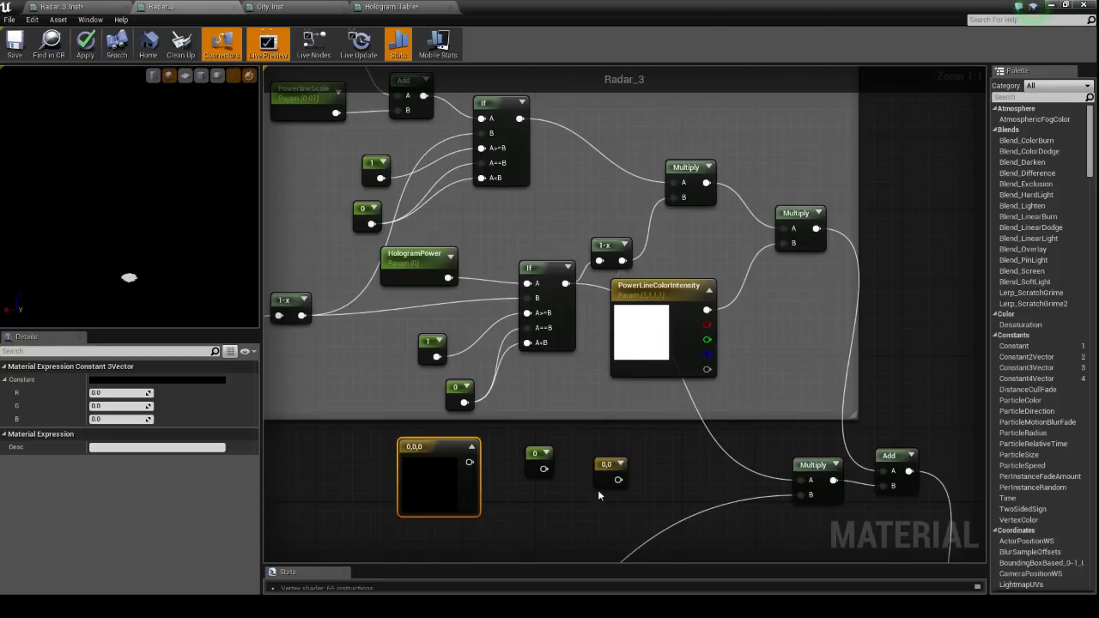
{"action": "left_click_drag", "start_coordinate": [599, 496], "coordinate": [432, 463]}
{"action": "key", "text": "Delete"}
Spread out the PowerLineColorIntensity parameter and the Multiply and Add nodes below the POWER group by moving each slightly right.
{"action": "right_click_drag", "start_coordinate": [603, 463], "coordinate": [418, 359]}
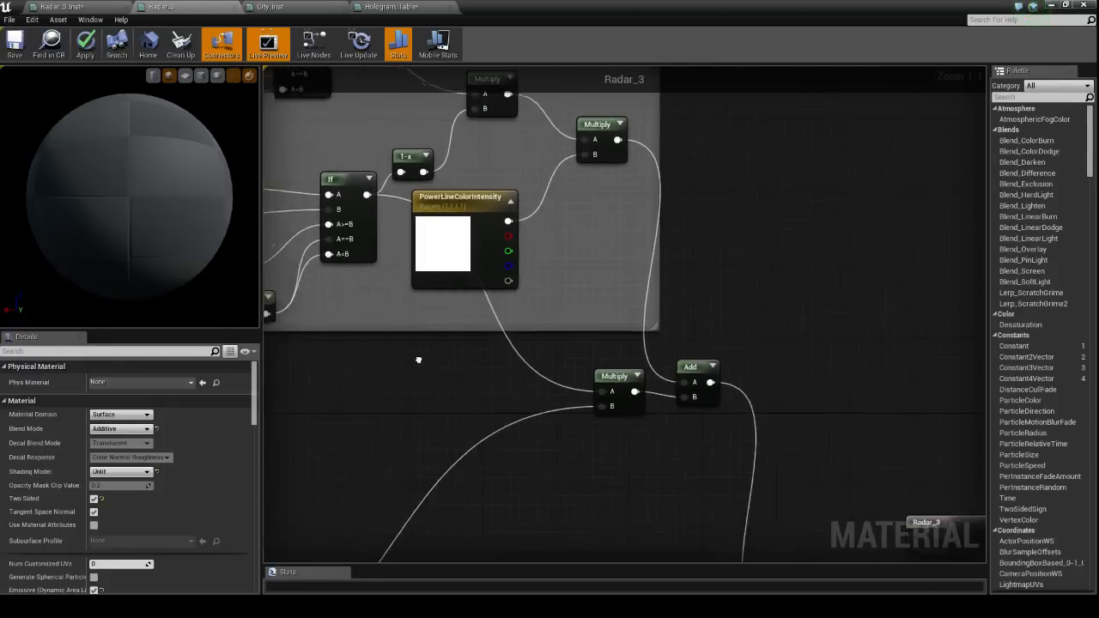
{"action": "scroll", "coordinate": [418, 359], "scroll_direction": "down", "scroll_amount": 3}
{"action": "scroll", "coordinate": [630, 435], "scroll_direction": "up", "scroll_amount": 1}
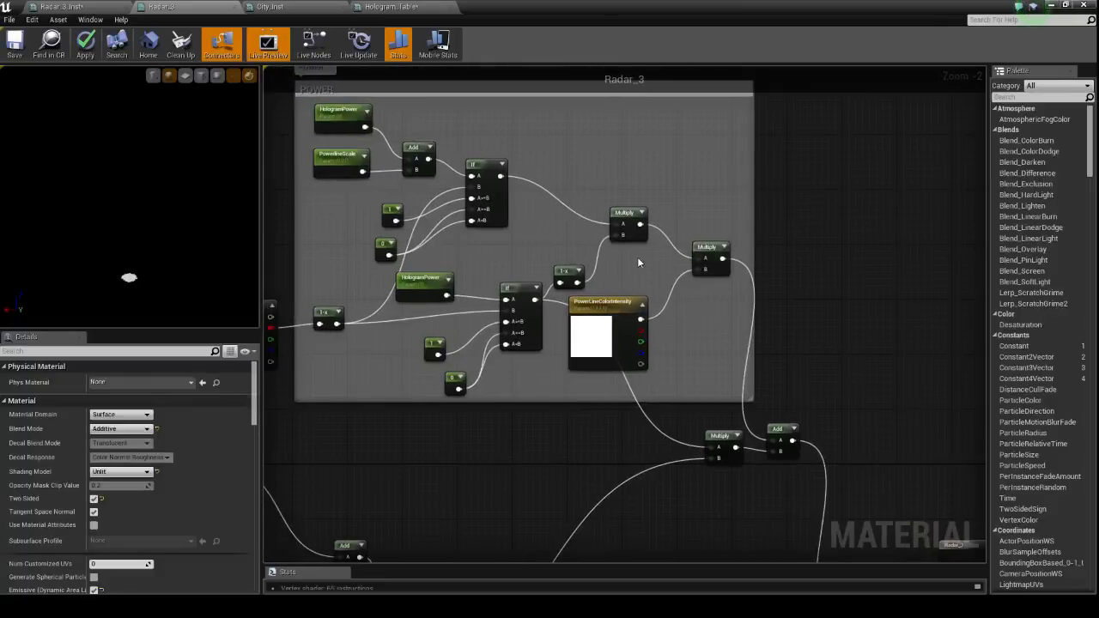
{"action": "left_click_drag", "start_coordinate": [782, 426], "coordinate": [816, 419]}
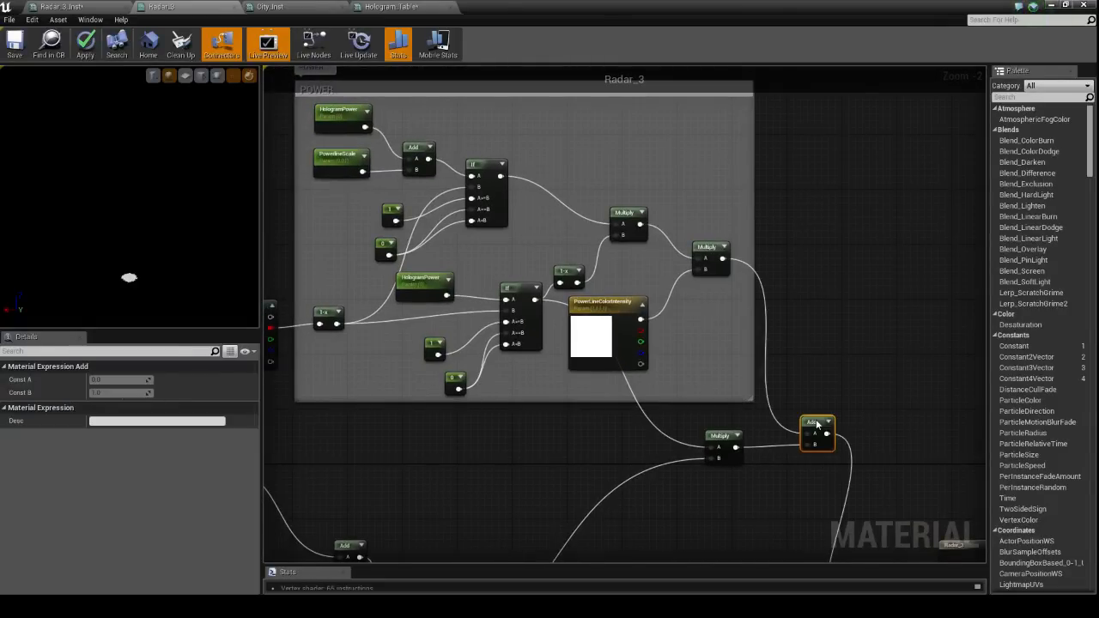
{"action": "left_click_drag", "start_coordinate": [601, 316], "coordinate": [627, 312]}
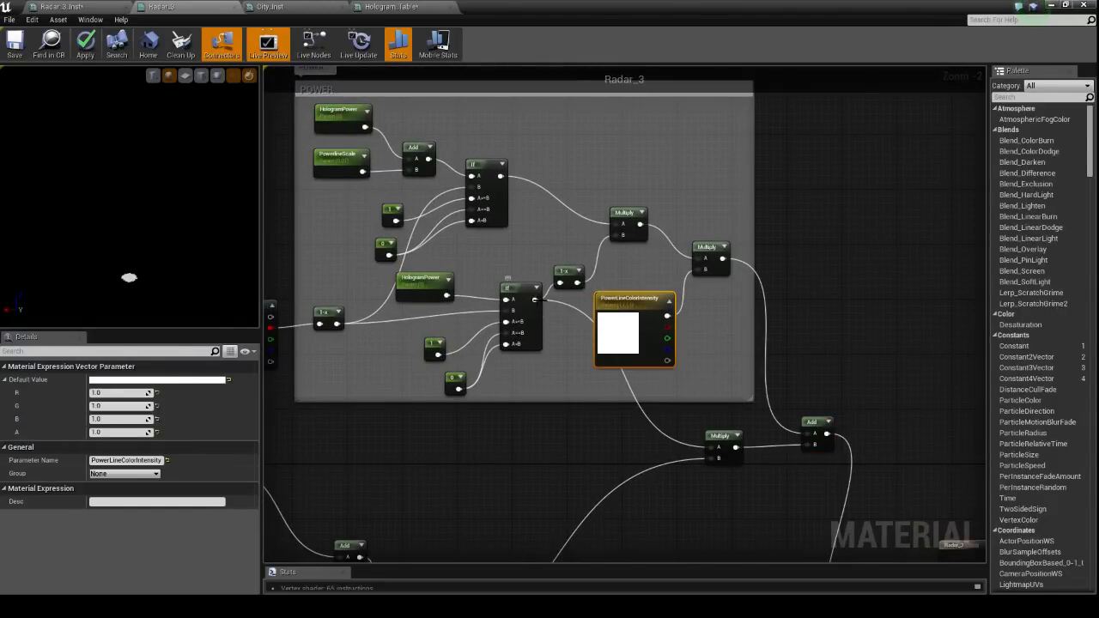
{"action": "left_click_drag", "start_coordinate": [724, 435], "coordinate": [746, 435]}
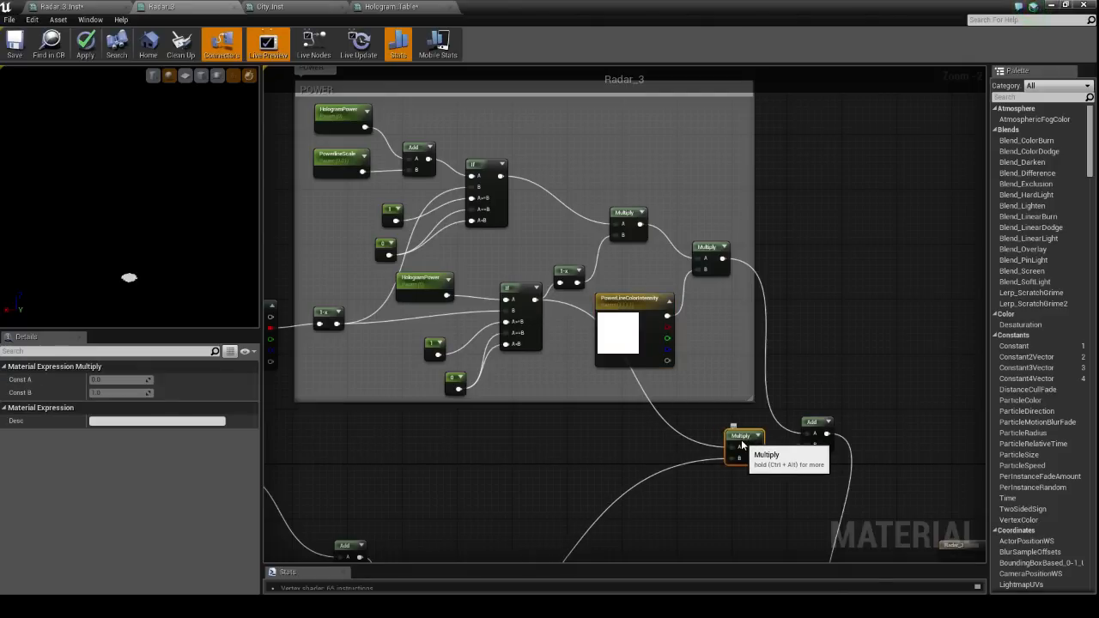
Move the OverallBrightness parameter and its Multiply node up together, clear of the World Displacement wire.
{"action": "right_click_drag", "start_coordinate": [752, 512], "coordinate": [647, 351]}
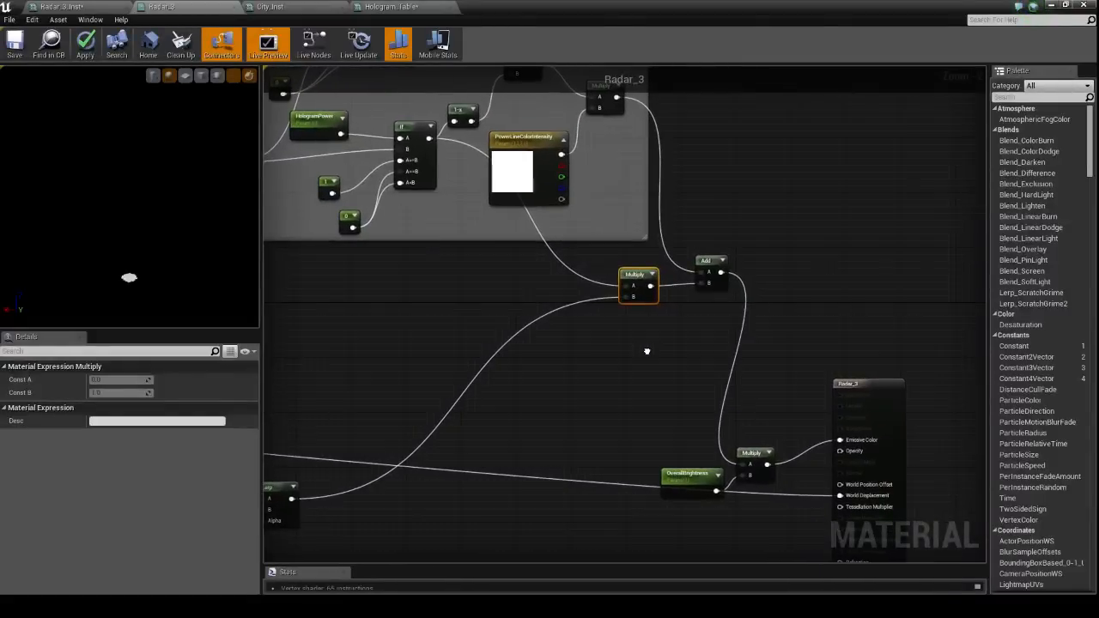
{"action": "left_click_drag", "start_coordinate": [725, 447], "coordinate": [763, 512]}
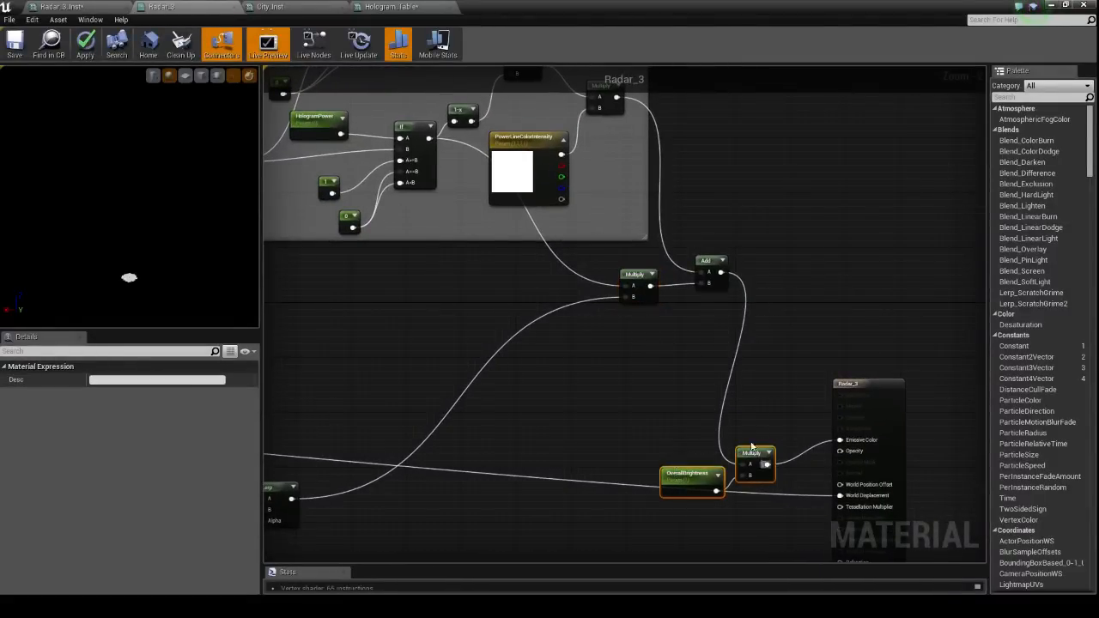
{"action": "left_click_drag", "start_coordinate": [752, 452], "coordinate": [750, 396]}
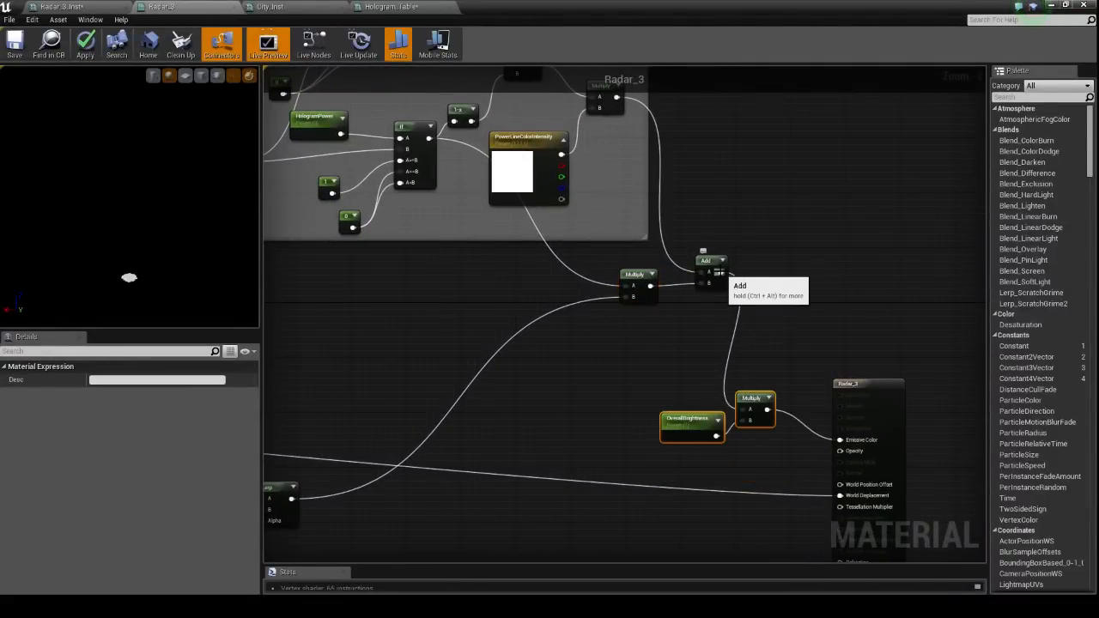
Try wiring the Add node's output directly into the Radar_3 Emissive Color input, and abandon the connection.
{"action": "left_click_drag", "start_coordinate": [720, 273], "coordinate": [841, 447]}
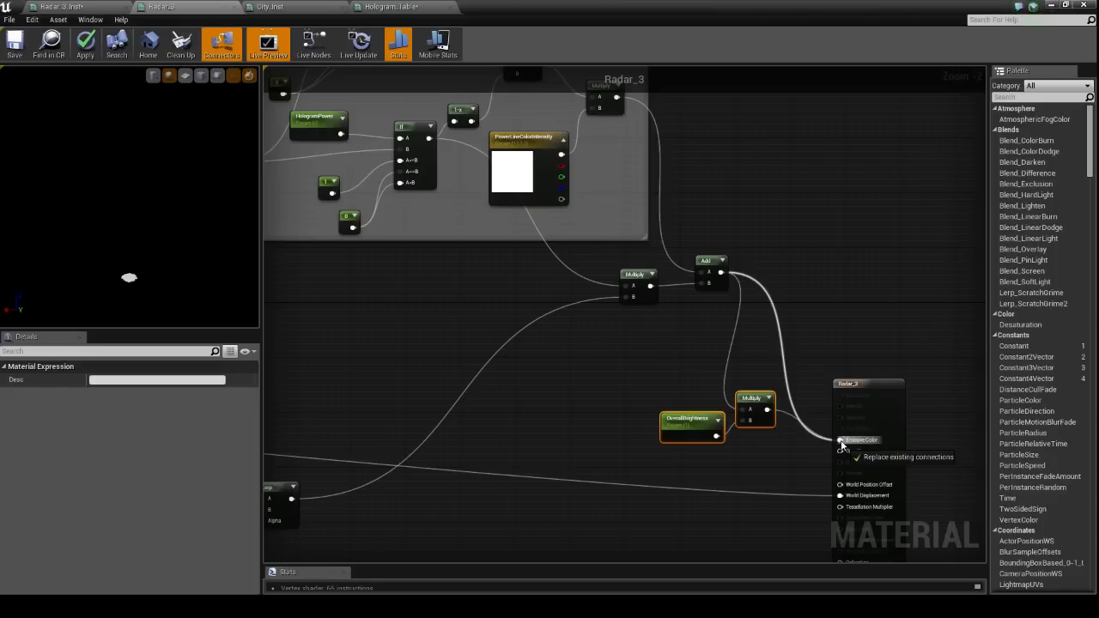
{"action": "left_click_drag", "start_coordinate": [842, 447], "coordinate": [828, 281]}
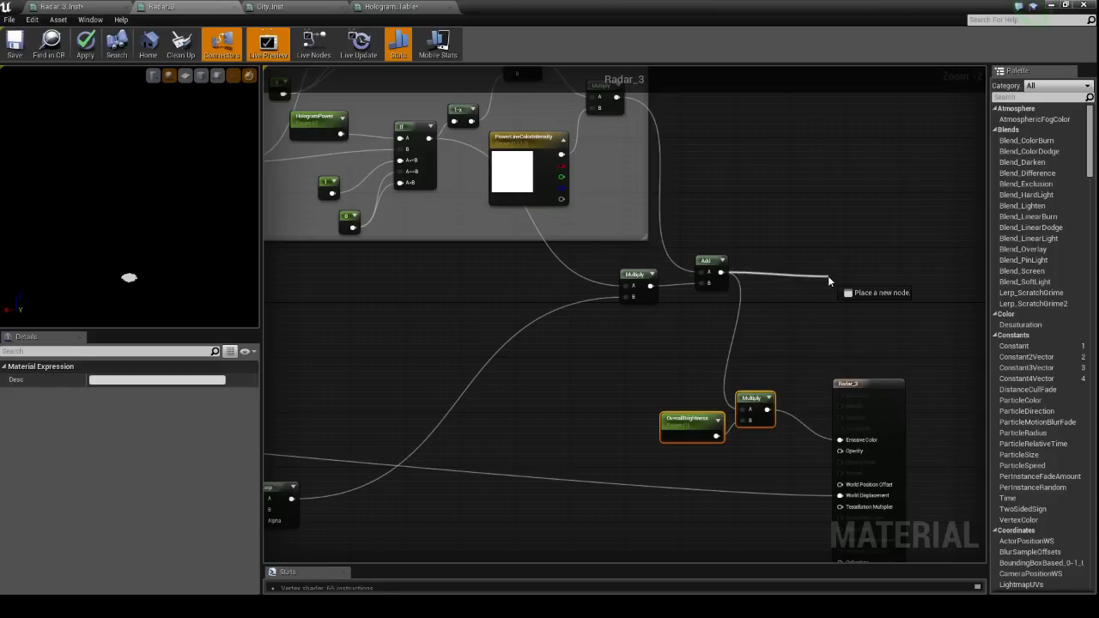
{"action": "left_click", "coordinate": [764, 330]}
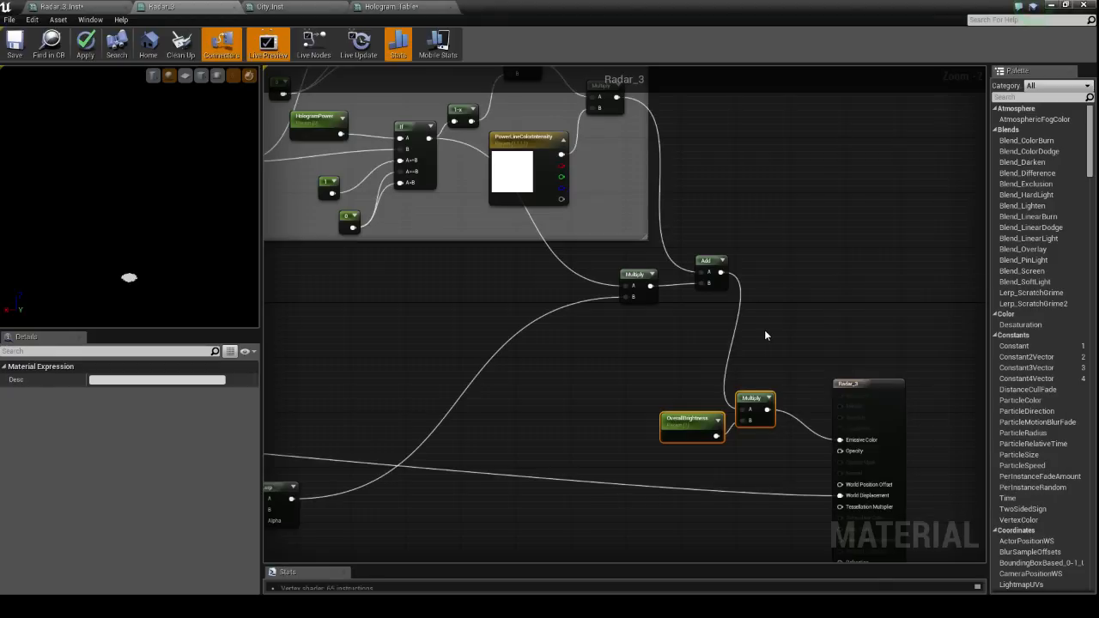
Move the OverallBrightness parameter and its Multiply node slightly up and right, closer to the Radar_3 output node.
{"action": "left_click_drag", "start_coordinate": [767, 468], "coordinate": [627, 366]}
{"action": "left_click_drag", "start_coordinate": [705, 435], "coordinate": [706, 419]}
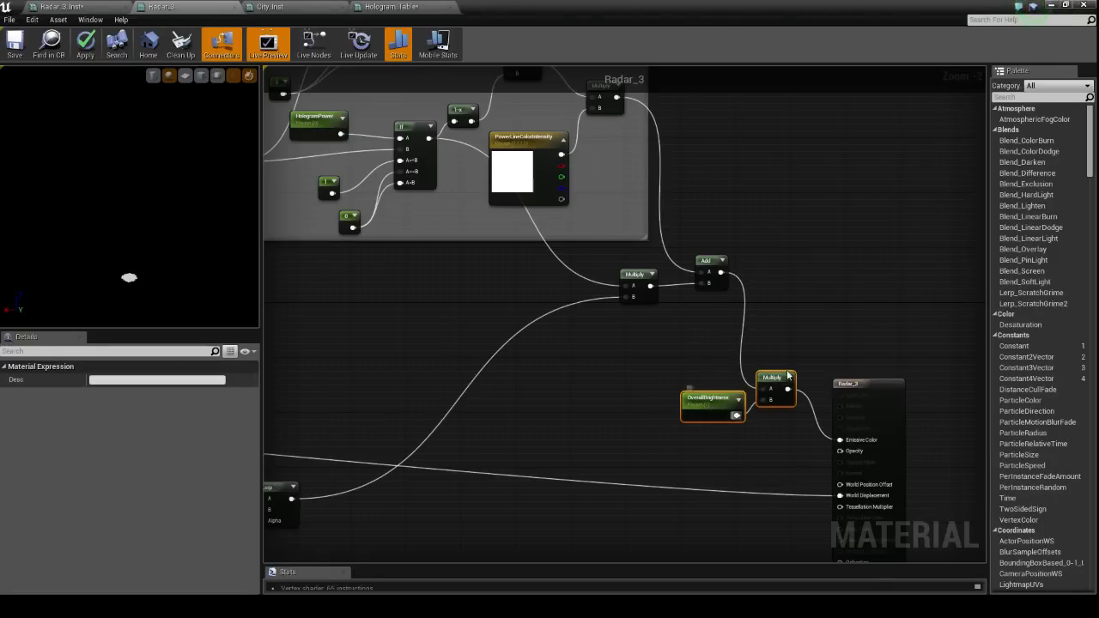
{"action": "left_click", "coordinate": [651, 362]}
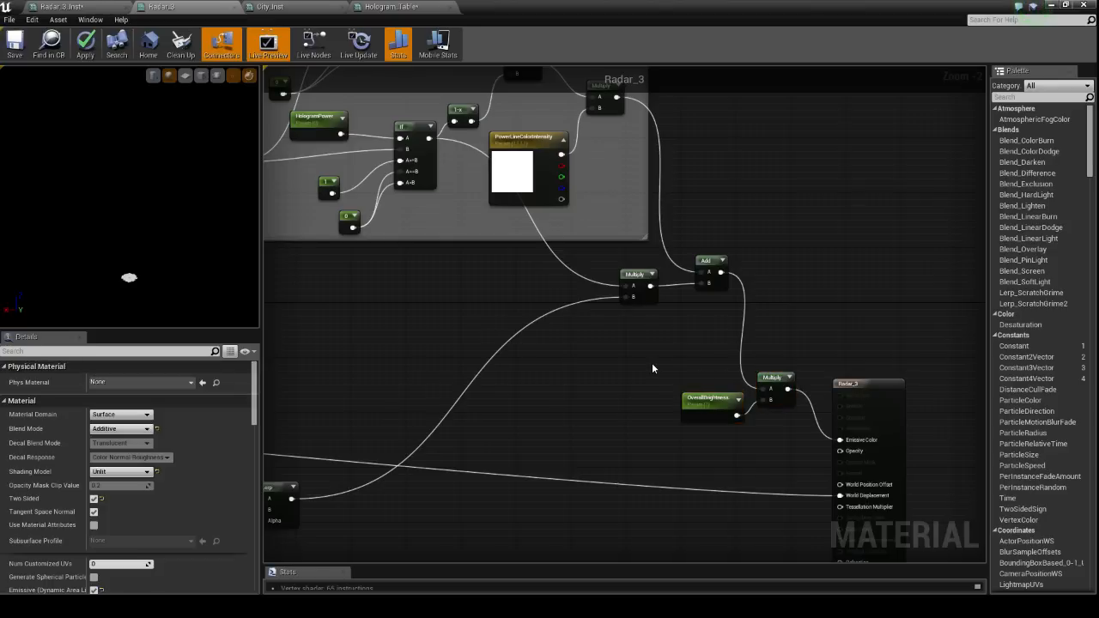
Inspect the OverallBrightness parameter's settings and highlight it together with the Multiply node it feeds before clearing the selection.
{"action": "left_click", "coordinate": [692, 408]}
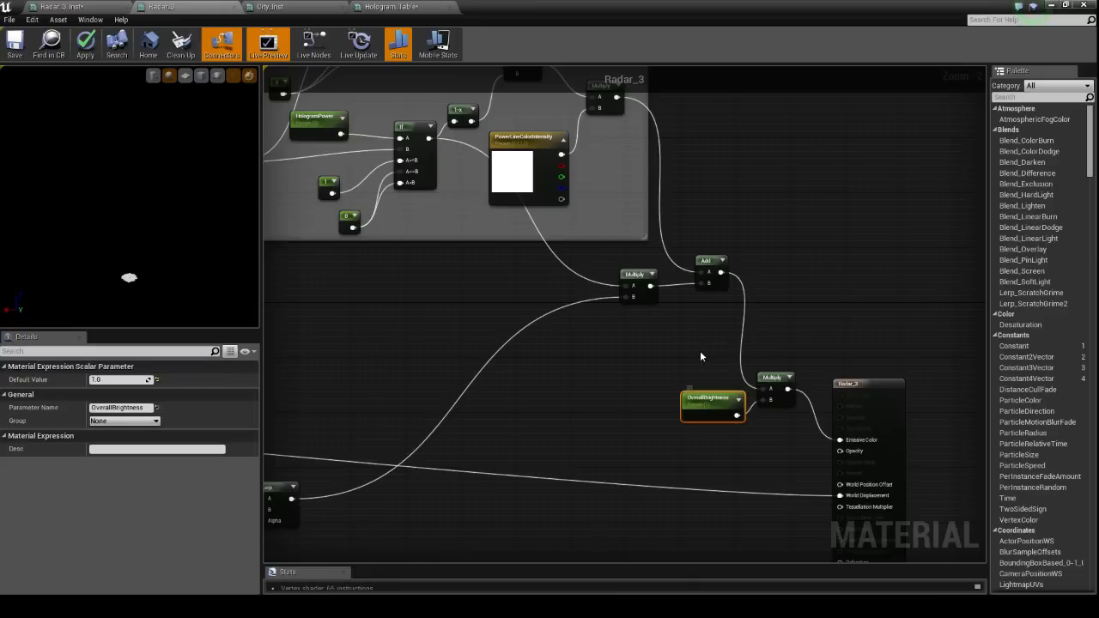
{"action": "left_click_drag", "start_coordinate": [783, 435], "coordinate": [782, 438]}
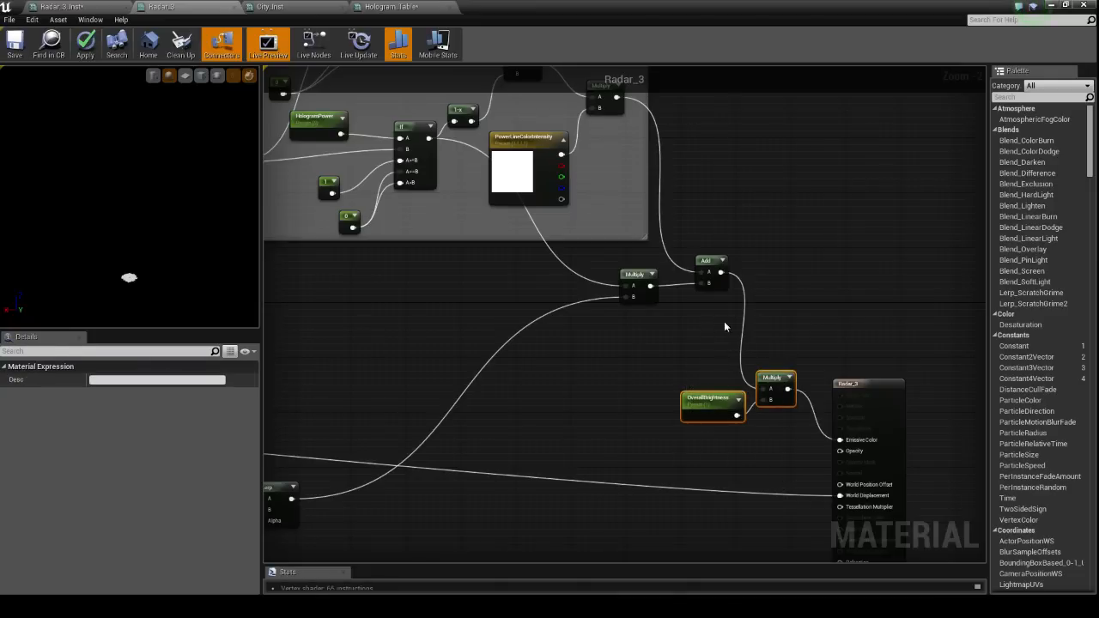
{"action": "left_click", "coordinate": [694, 376]}
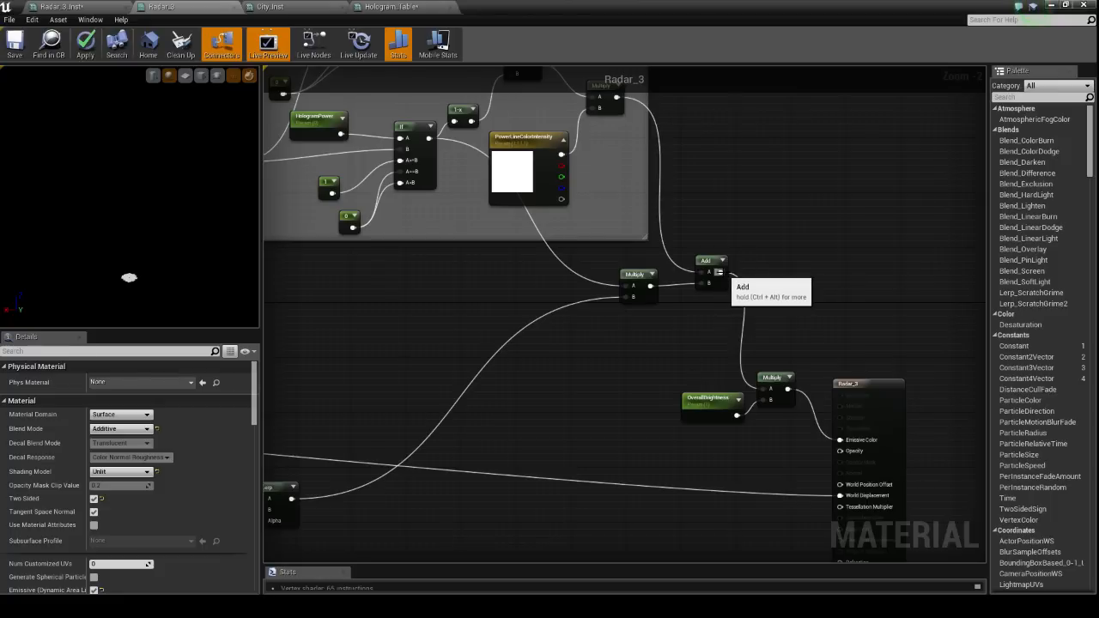
Move the Radar_3 output node slightly up, closer to the level of the Multiply node that feeds Emissive Color.
{"action": "left_click_drag", "start_coordinate": [720, 272], "coordinate": [805, 294]}
{"action": "left_click", "coordinate": [559, 378]}
{"action": "right_click_drag", "start_coordinate": [559, 378], "coordinate": [755, 398]}
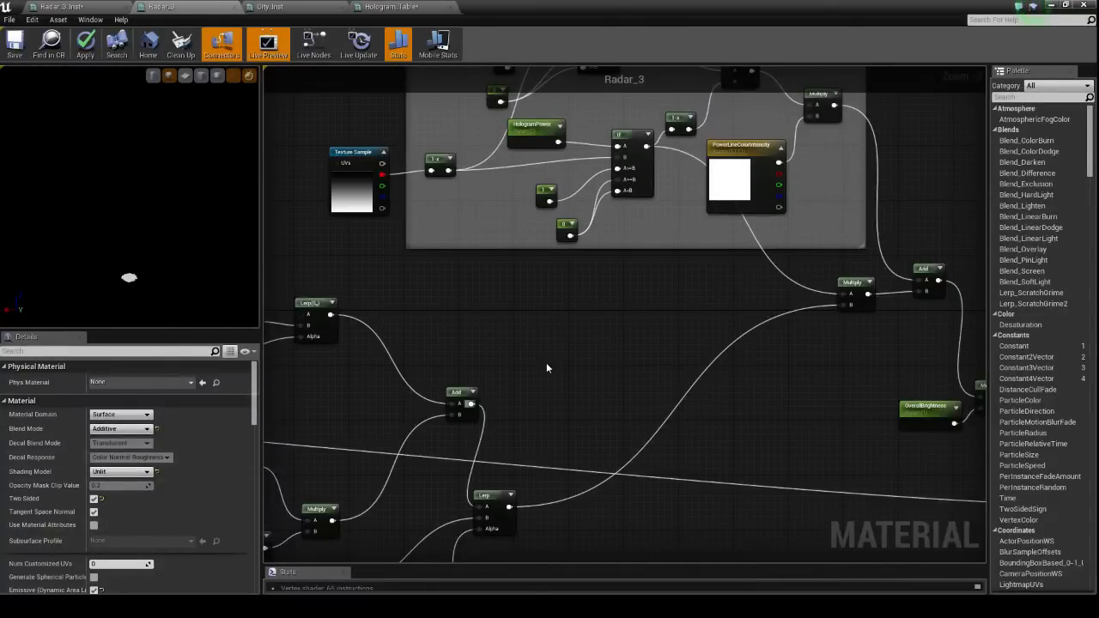
{"action": "right_click_drag", "start_coordinate": [652, 370], "coordinate": [556, 375]}
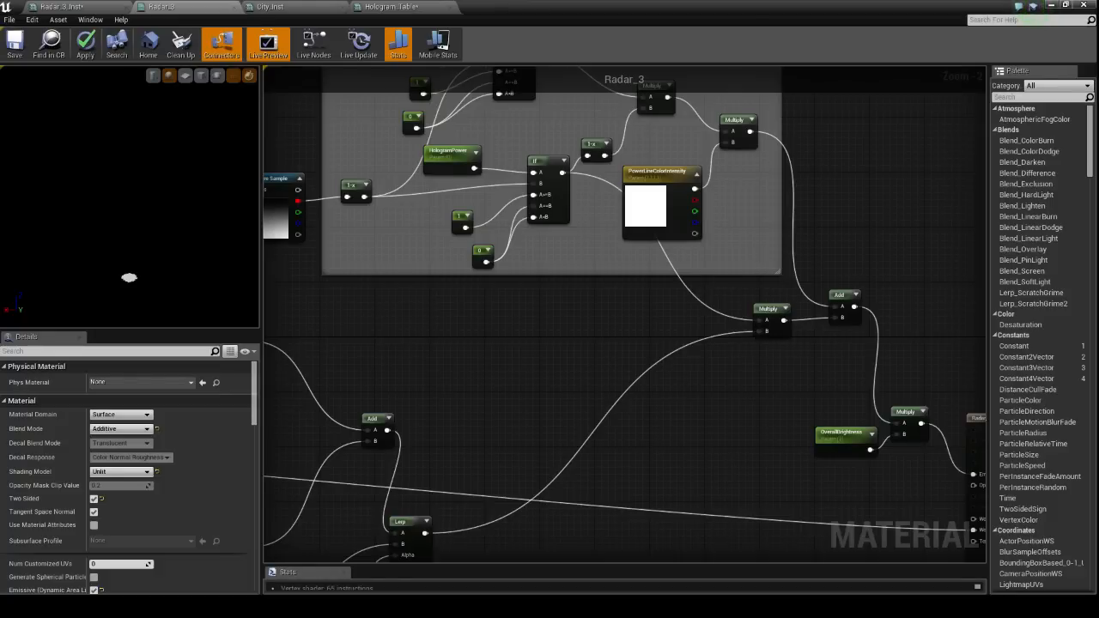
{"action": "right_click_drag", "start_coordinate": [920, 464], "coordinate": [852, 429]}
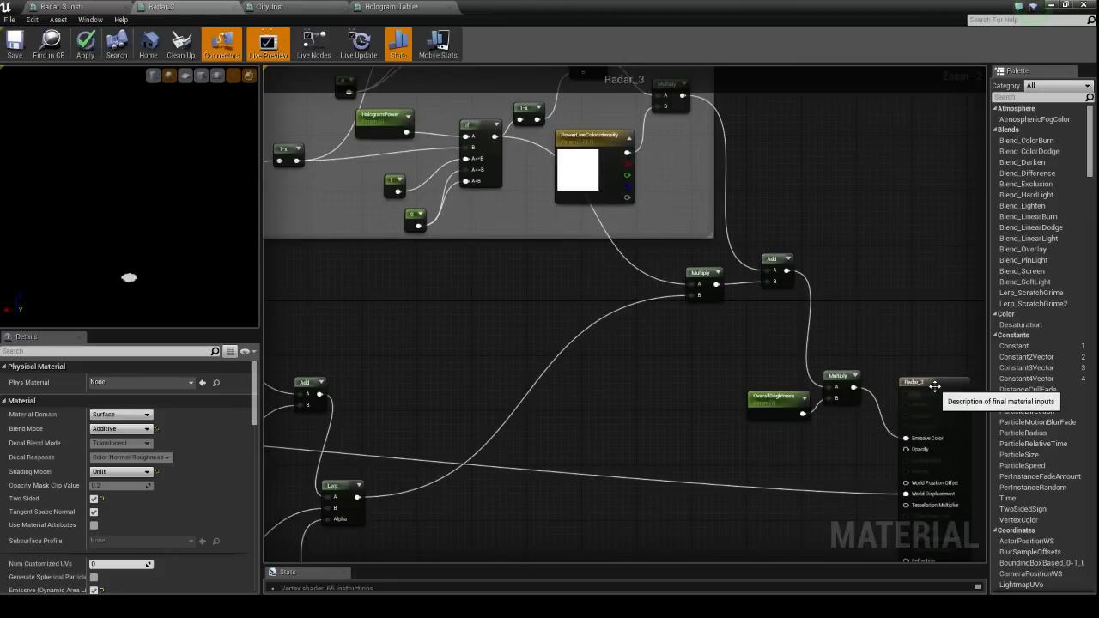
{"action": "left_click_drag", "start_coordinate": [945, 380], "coordinate": [938, 369]}
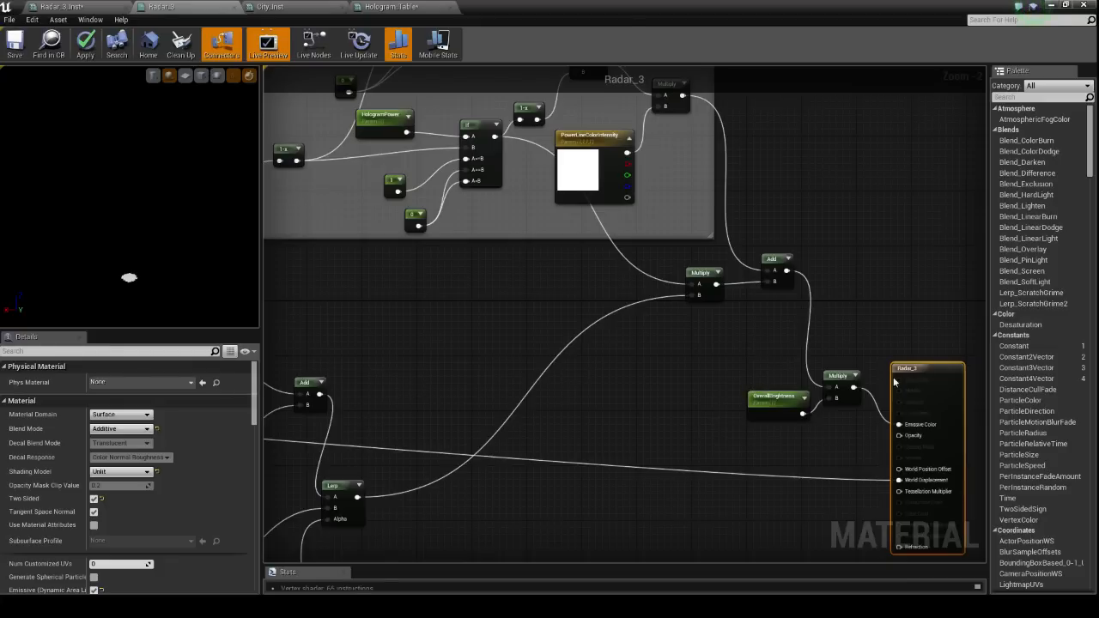
{"action": "left_click_drag", "start_coordinate": [894, 381], "coordinate": [901, 381]}
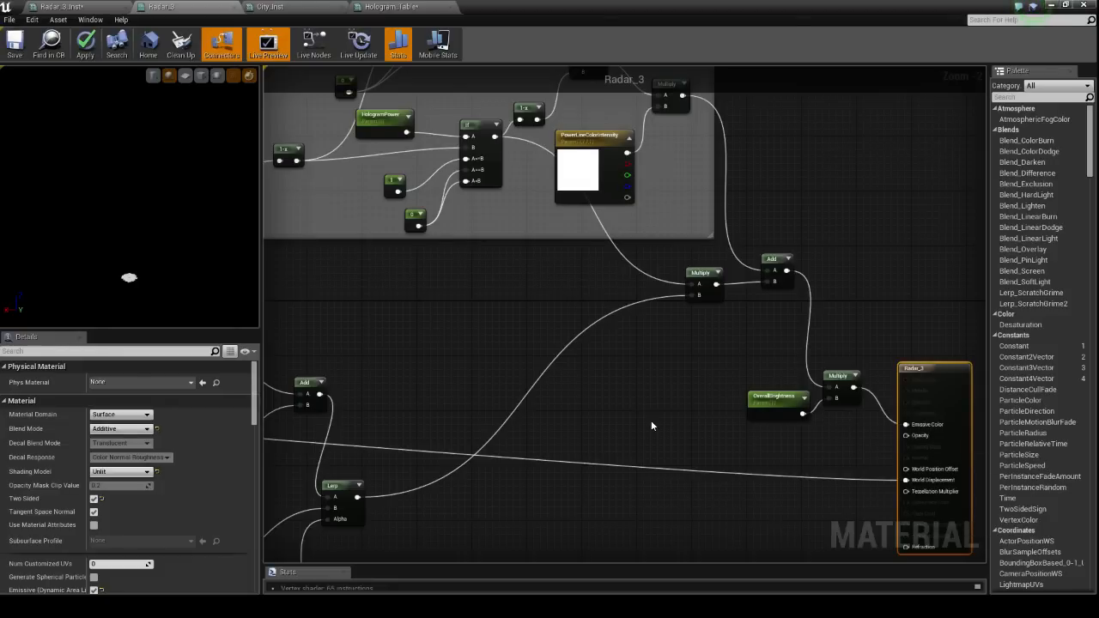
Review the wiring into Emissive Color, highlighting the POWER group with its Texture Sample, Multiply and Add nodes before clearing the selection.
{"action": "right_click_drag", "start_coordinate": [512, 481], "coordinate": [553, 443]}
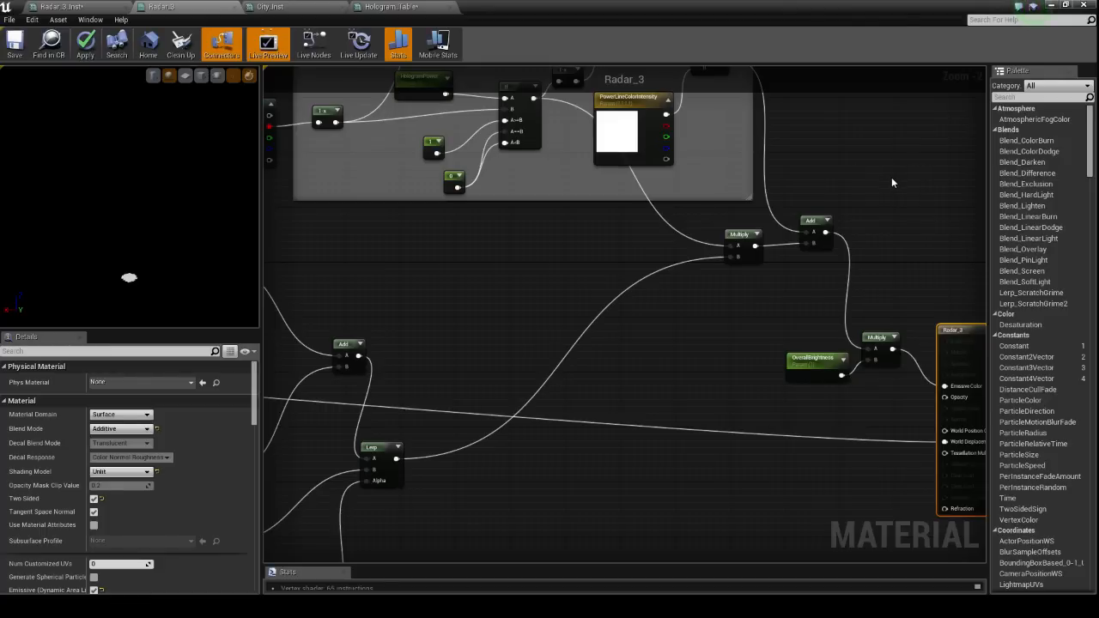
{"action": "right_click_drag", "start_coordinate": [879, 184], "coordinate": [796, 203]}
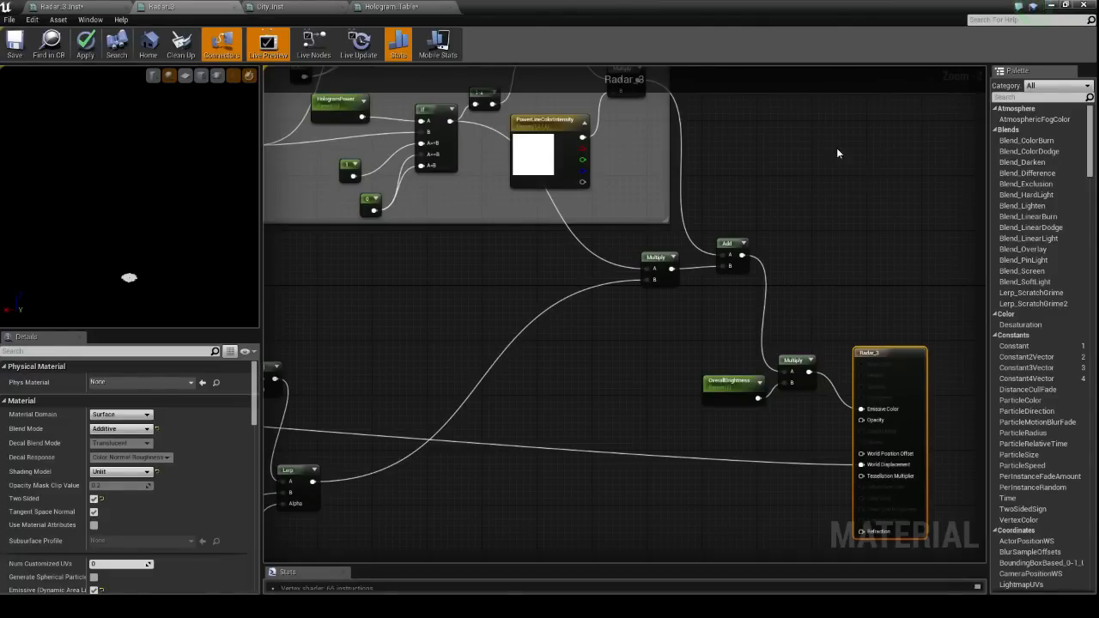
{"action": "right_click_drag", "start_coordinate": [837, 149], "coordinate": [793, 240]}
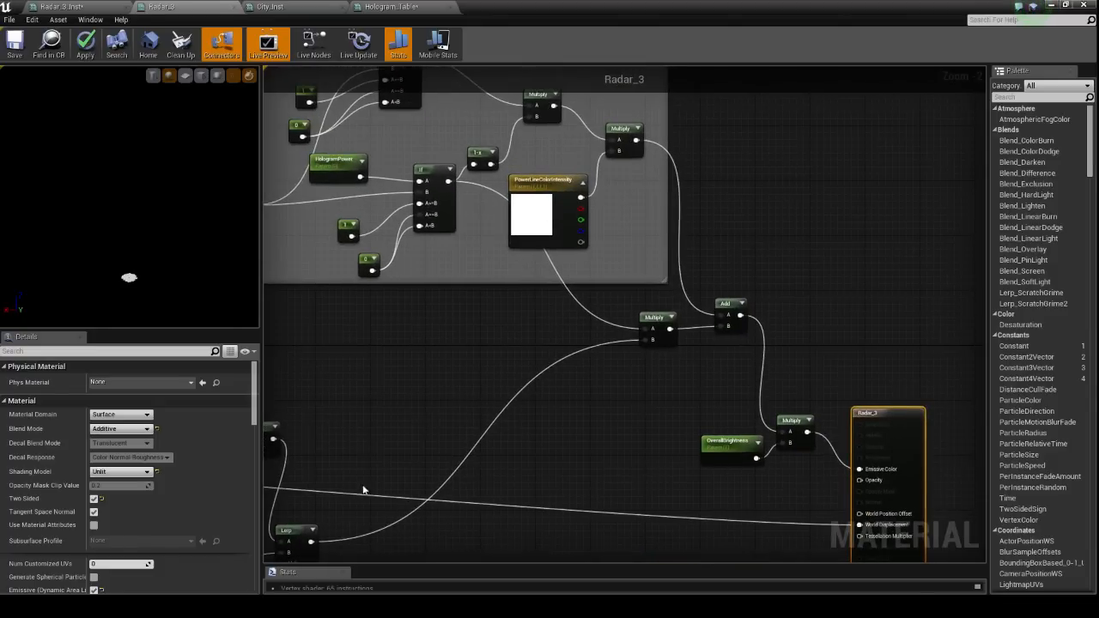
{"action": "right_click_drag", "start_coordinate": [363, 490], "coordinate": [417, 486]}
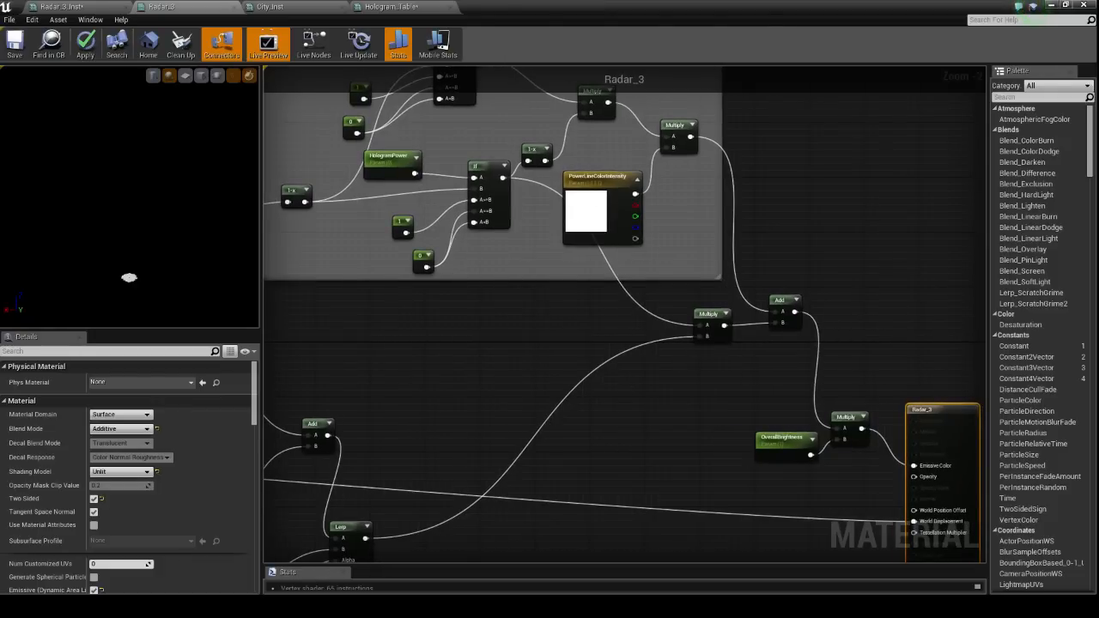
{"action": "right_click_drag", "start_coordinate": [544, 320], "coordinate": [633, 461]}
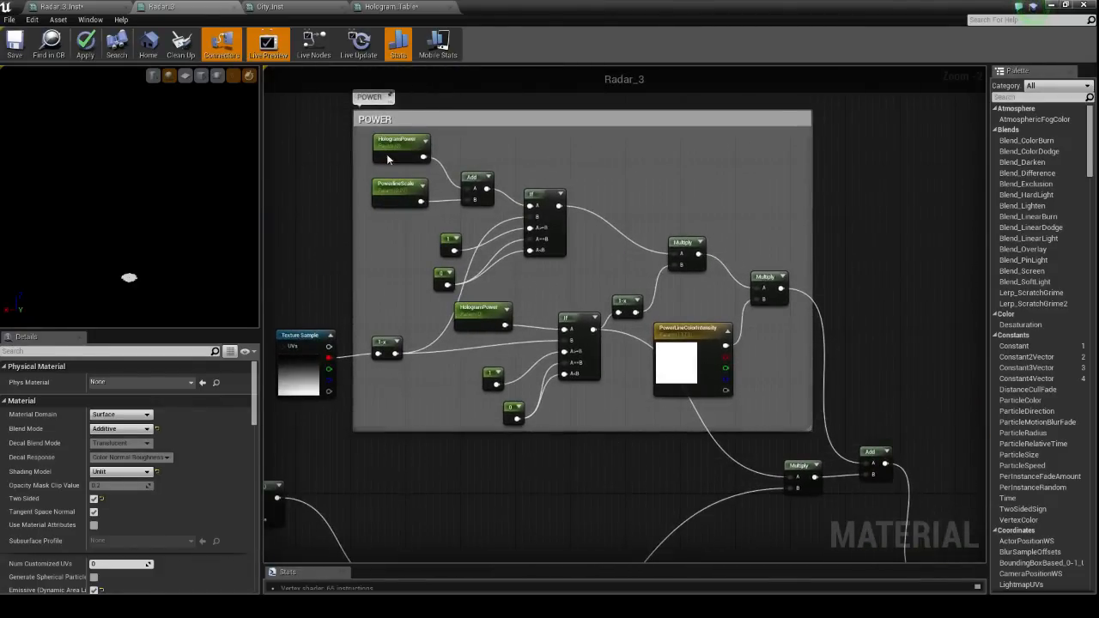
{"action": "left_click_drag", "start_coordinate": [278, 103], "coordinate": [944, 466]}
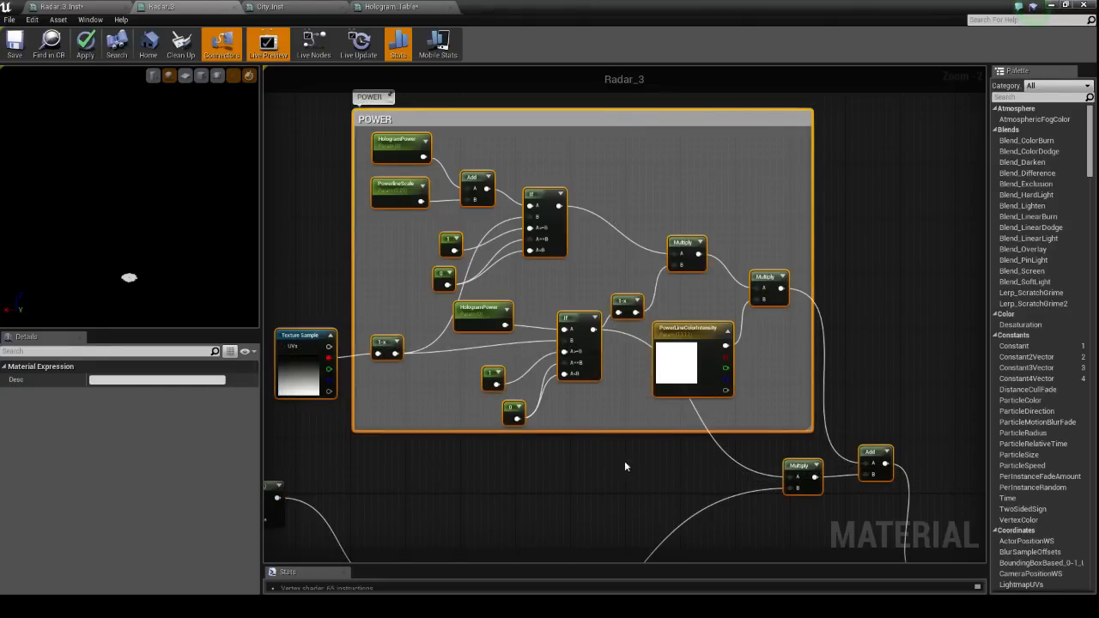
{"action": "right_click_drag", "start_coordinate": [624, 466], "coordinate": [655, 373]}
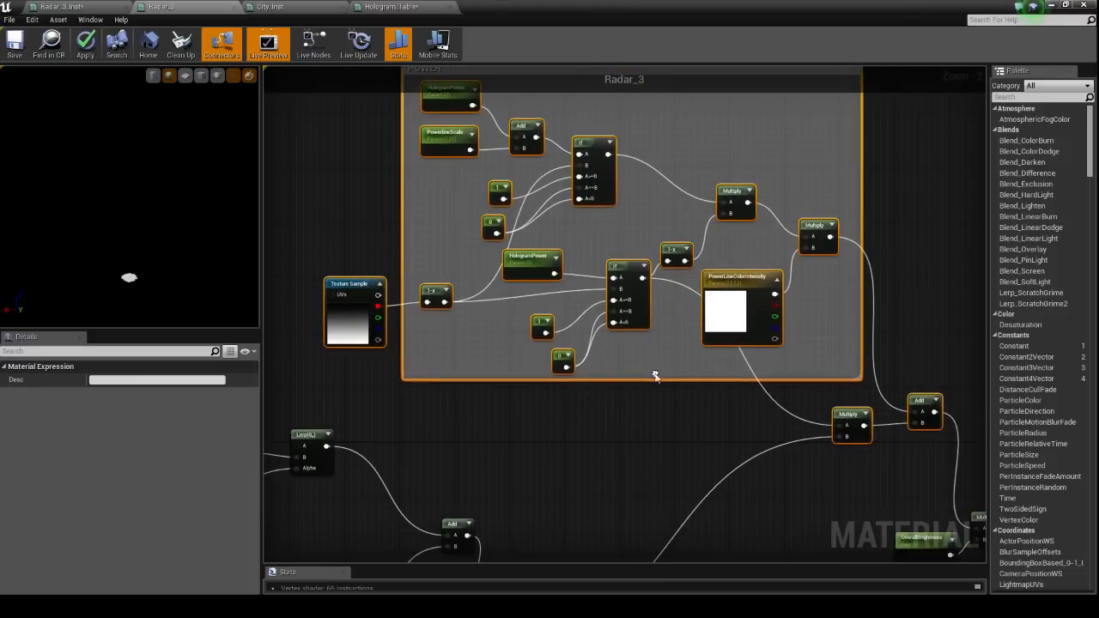
{"action": "left_click", "coordinate": [616, 441]}
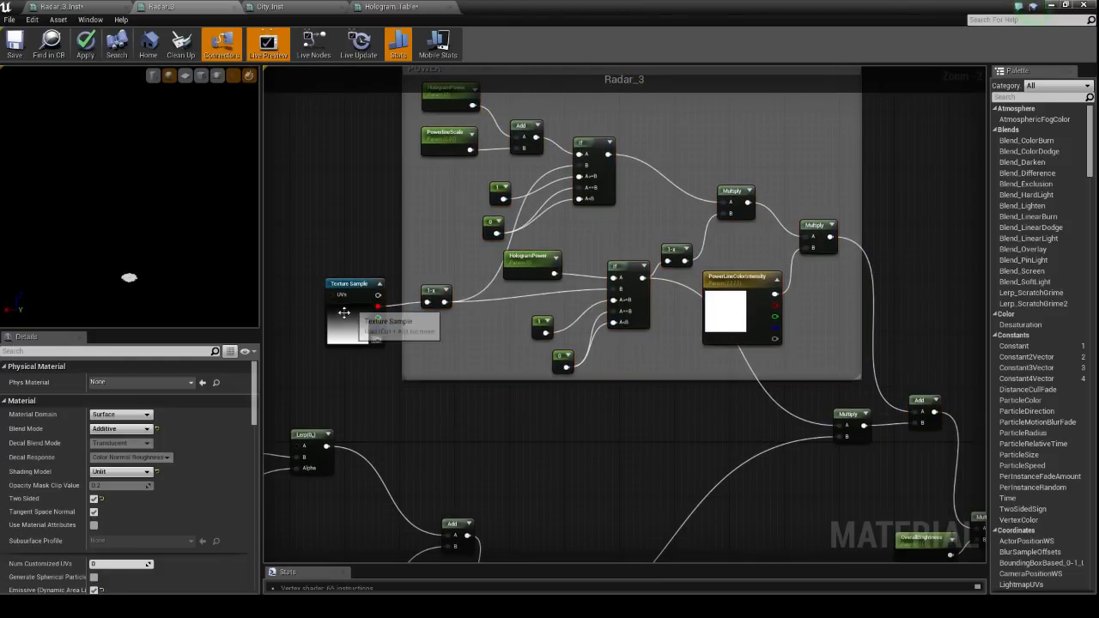
Bring the CenterGauge, Tess and Wave groups into view and place the material editor window beside the level viewport.
{"action": "right_click_drag", "start_coordinate": [458, 453], "coordinate": [744, 197]}
{"action": "scroll", "coordinate": [702, 365], "scroll_direction": "down", "scroll_amount": 2}
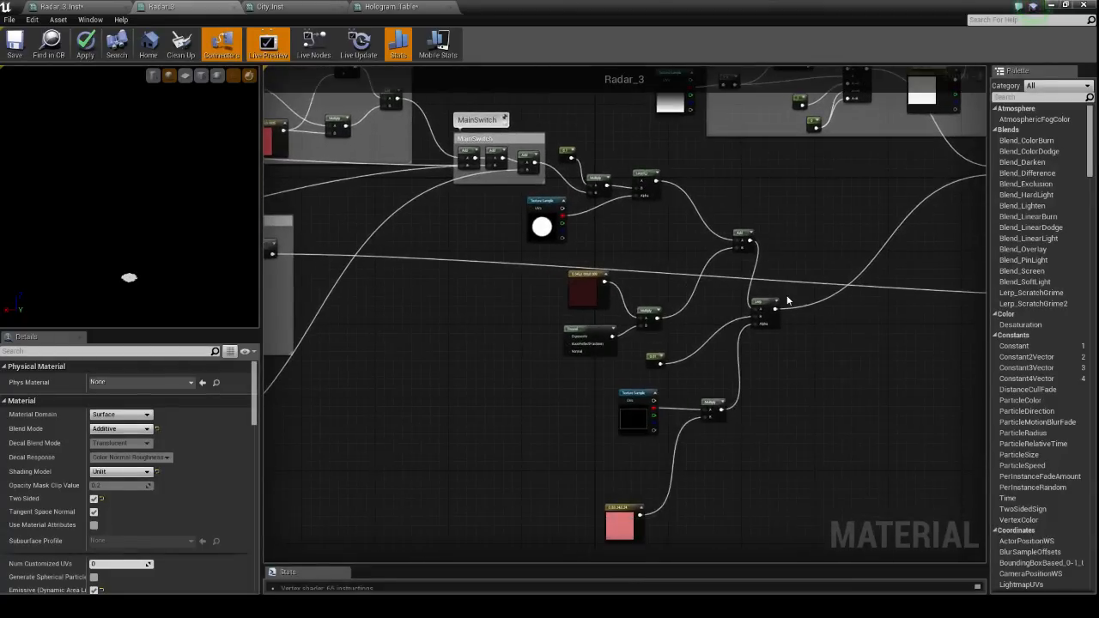
{"action": "scroll", "coordinate": [789, 301], "scroll_direction": "down", "scroll_amount": 2}
{"action": "left_click_drag", "start_coordinate": [547, 5], "coordinate": [1098, 193]}
{"action": "left_click", "coordinate": [730, 183]}
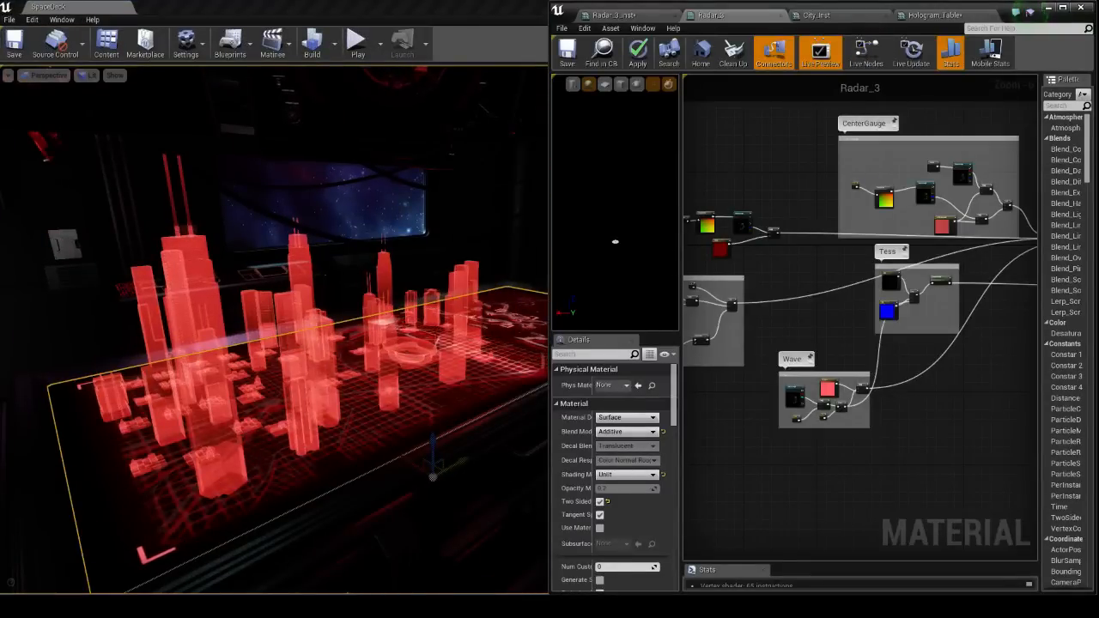
Frame the radar hologram display in the level and set HologramPower to 1.332911 in the Radar_3_Inst material instance.
{"action": "middle_click_drag", "start_coordinate": [343, 330], "coordinate": [292, 278]}
{"action": "right_click_drag", "start_coordinate": [292, 279], "coordinate": [210, 261]}
{"action": "key", "text": "w"}
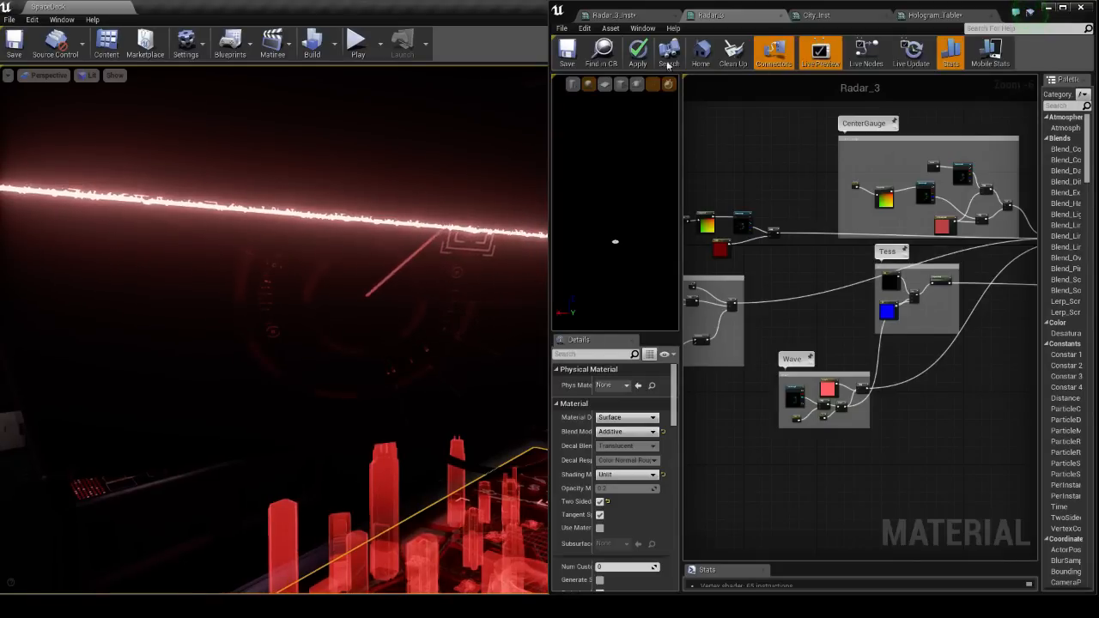
{"action": "left_click", "coordinate": [612, 15]}
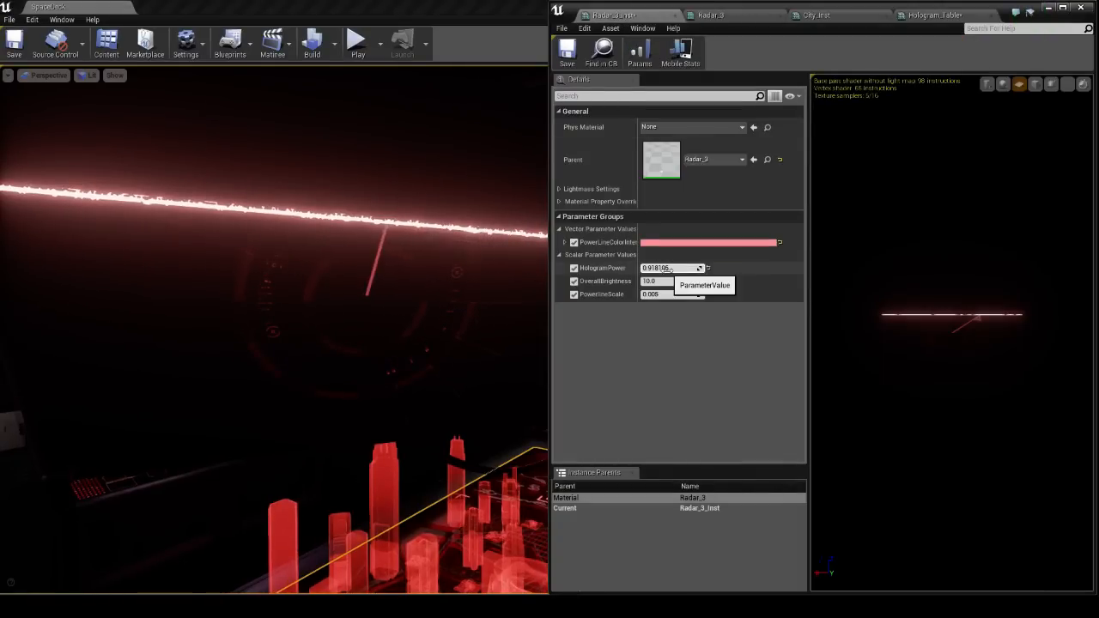
{"action": "left_click_drag", "start_coordinate": [667, 269], "coordinate": [692, 268]}
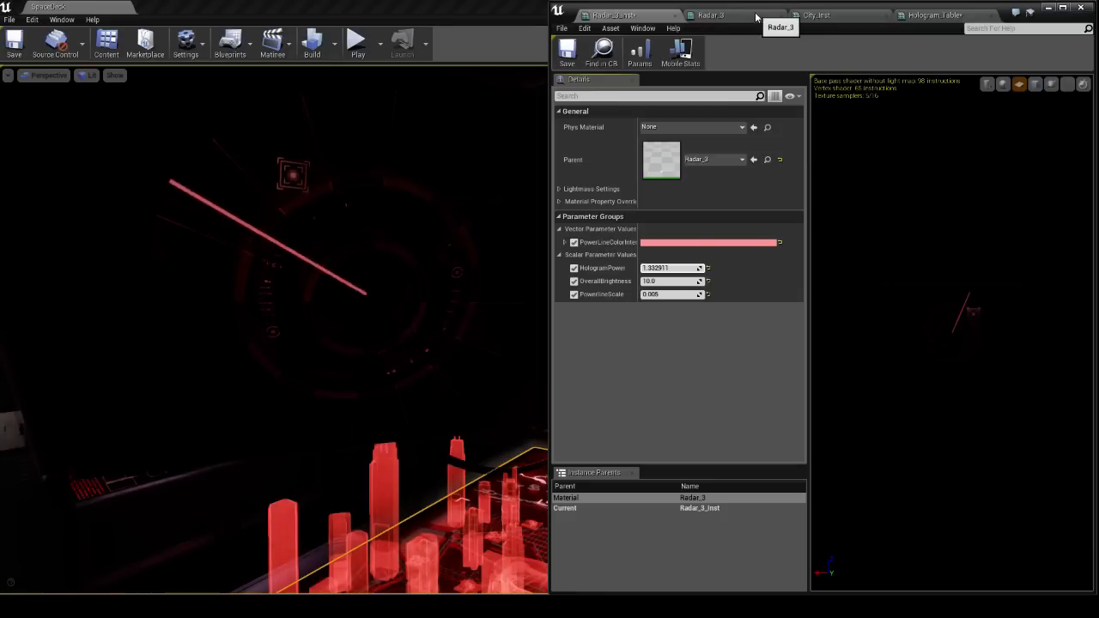
Select the lower Texture Sample in the Radar_3 graph and open the Radar_3_Diffuse texture with the material editor beside it.
{"action": "left_click", "coordinate": [730, 16]}
{"action": "right_click_drag", "start_coordinate": [764, 273], "coordinate": [900, 302]}
{"action": "left_click", "coordinate": [762, 340]}
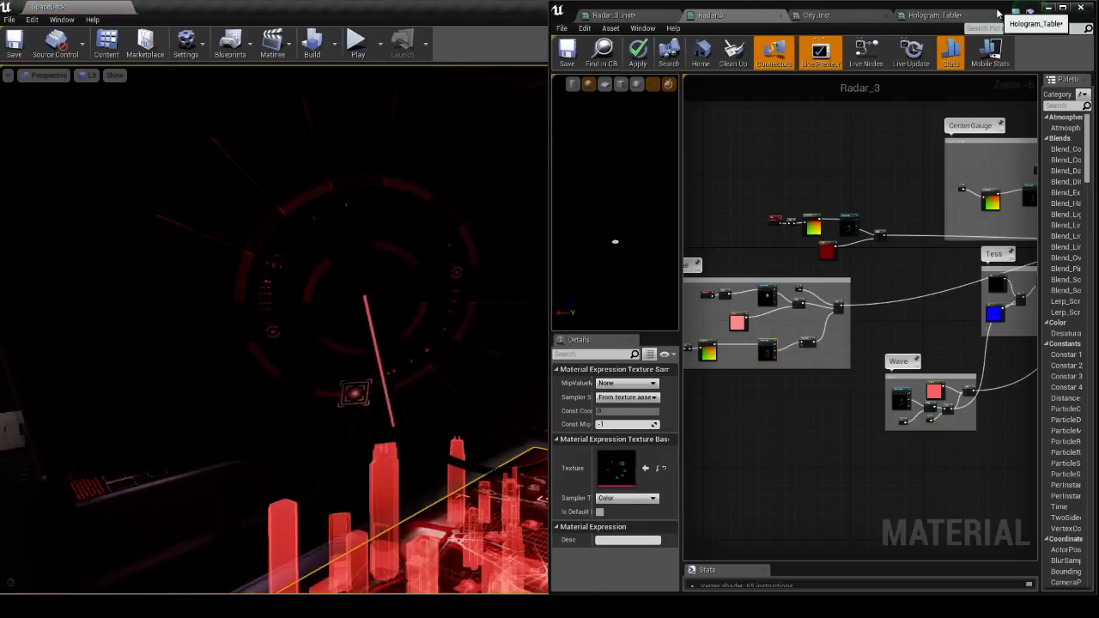
{"action": "left_click_drag", "start_coordinate": [997, 12], "coordinate": [777, 43]}
{"action": "double_click", "coordinate": [1006, 218]}
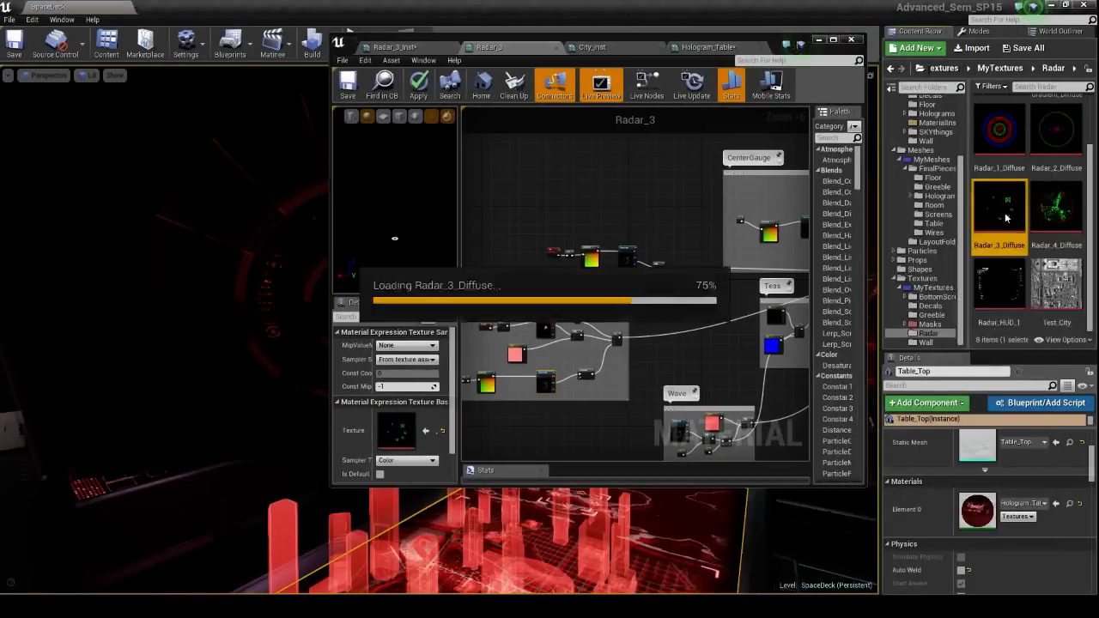
{"action": "left_click_drag", "start_coordinate": [766, 42], "coordinate": [992, 96]}
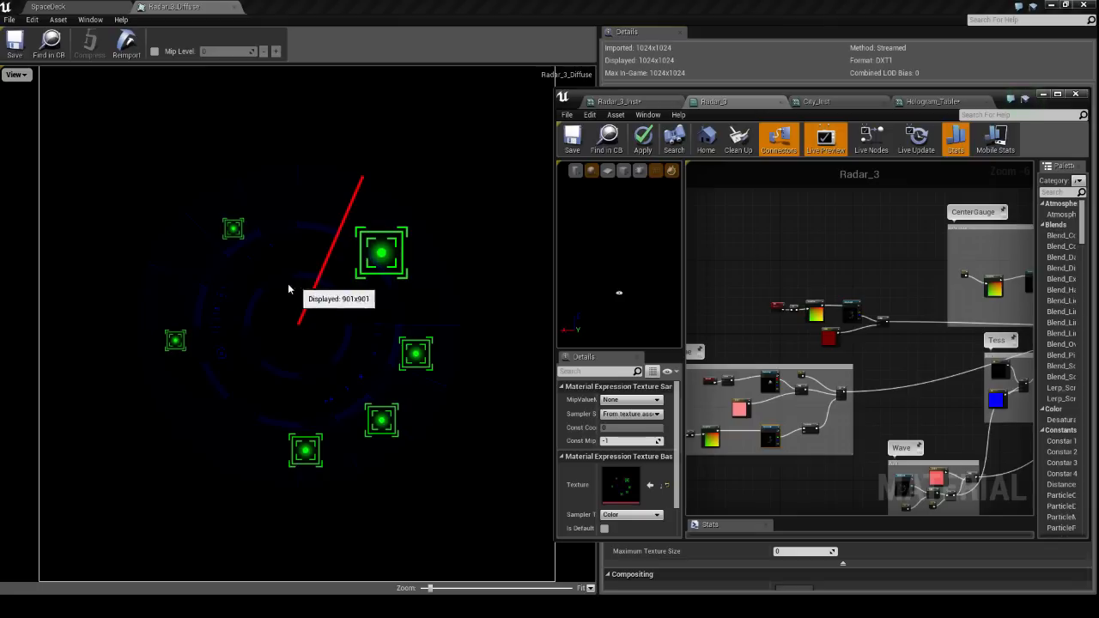
Hide the Red, Green and Blue channels of the Radar_3_Diffuse texture one by one and show only Alpha.
{"action": "left_click", "coordinate": [16, 74]}
{"action": "left_click", "coordinate": [17, 95]}
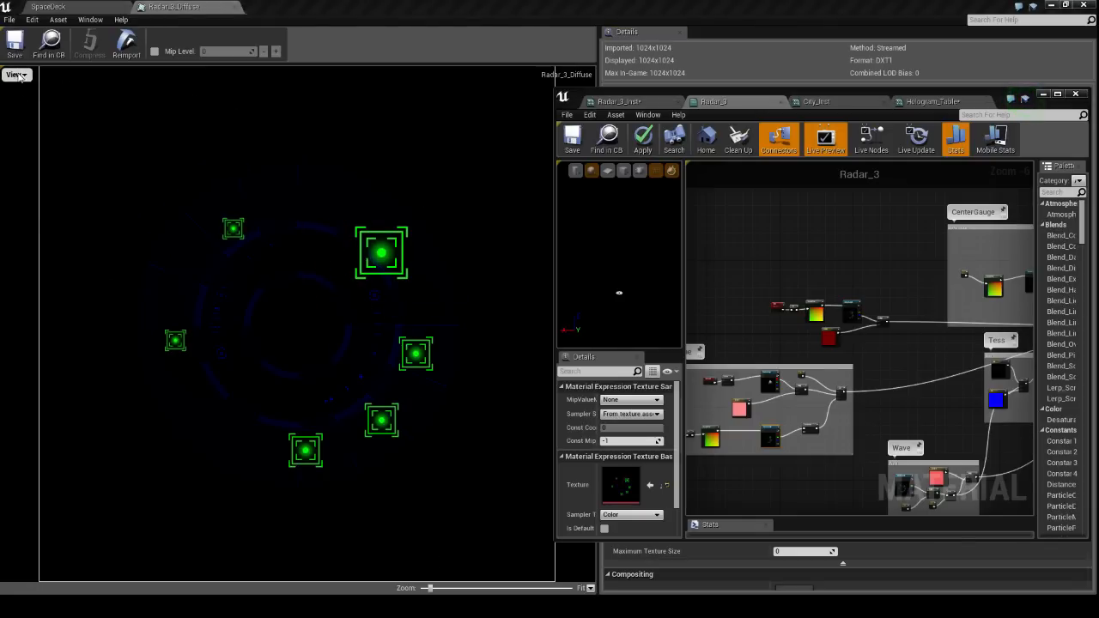
{"action": "left_click", "coordinate": [15, 75]}
{"action": "left_click", "coordinate": [31, 110]}
{"action": "left_click", "coordinate": [16, 75]}
{"action": "left_click", "coordinate": [31, 123]}
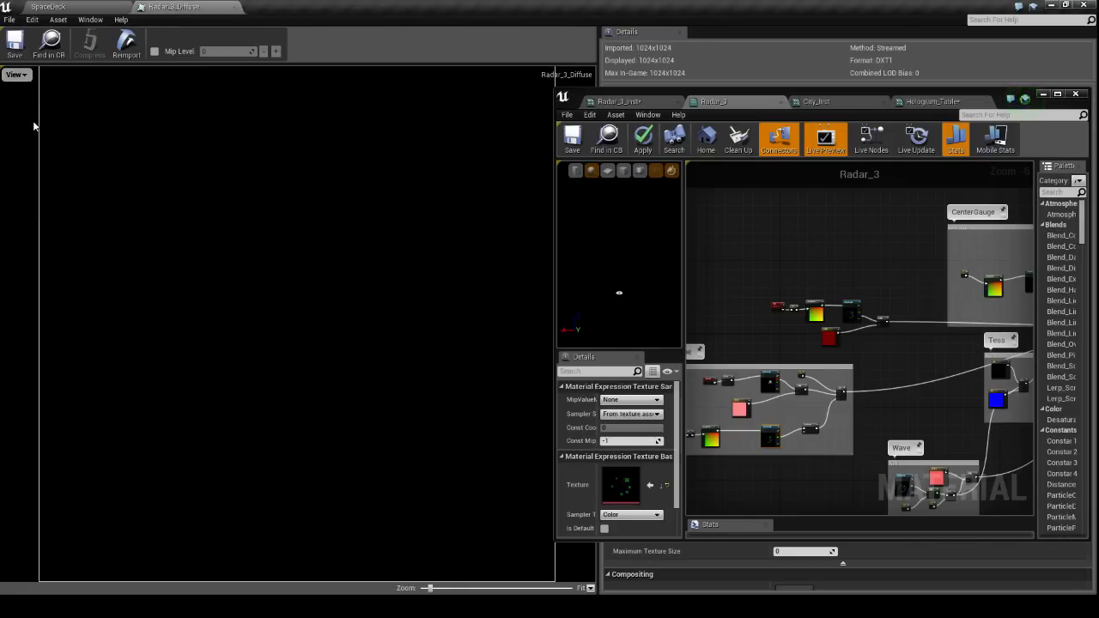
{"action": "left_click", "coordinate": [15, 75]}
{"action": "left_click", "coordinate": [32, 137]}
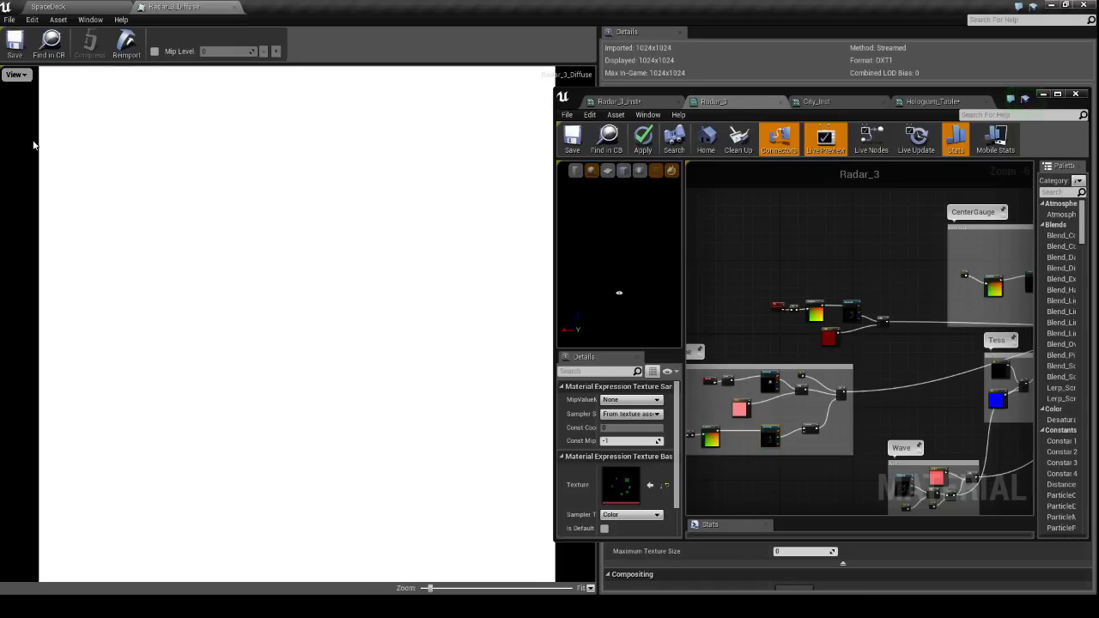
Turn the Blue, Green and Red channels of the Radar_3_Diffuse texture back on one at a time.
{"action": "left_click", "coordinate": [24, 75]}
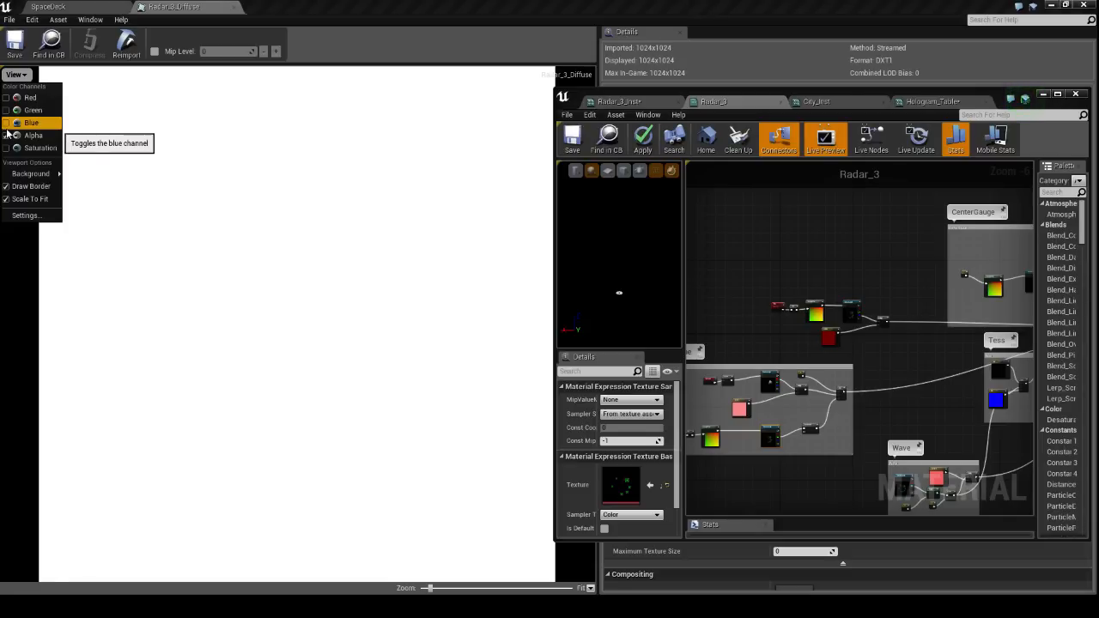
{"action": "left_click", "coordinate": [7, 135]}
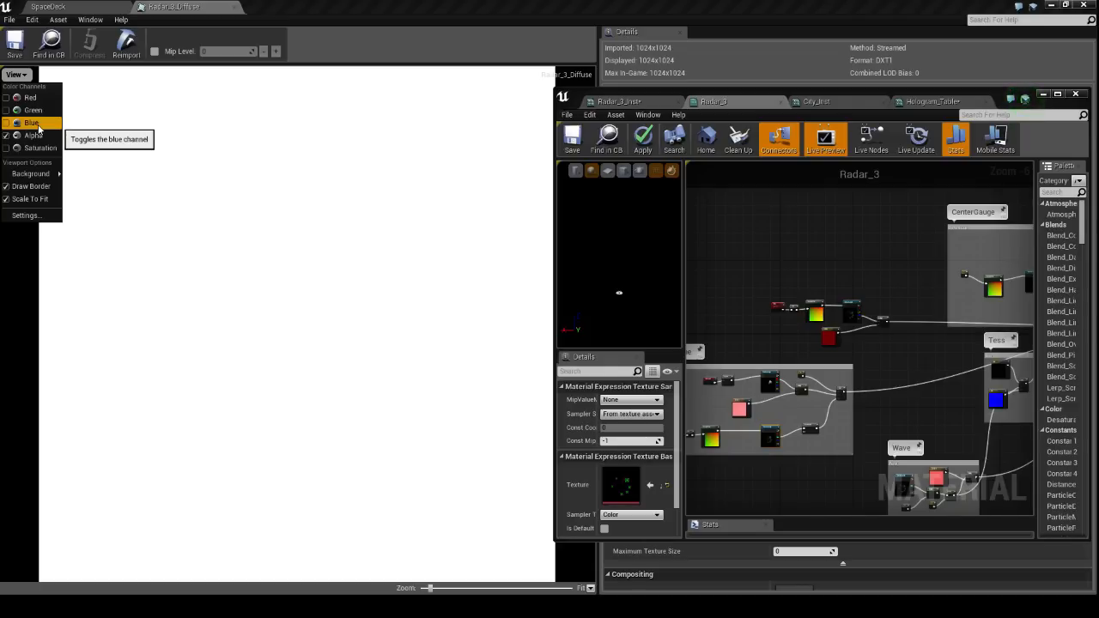
{"action": "left_click", "coordinate": [38, 128]}
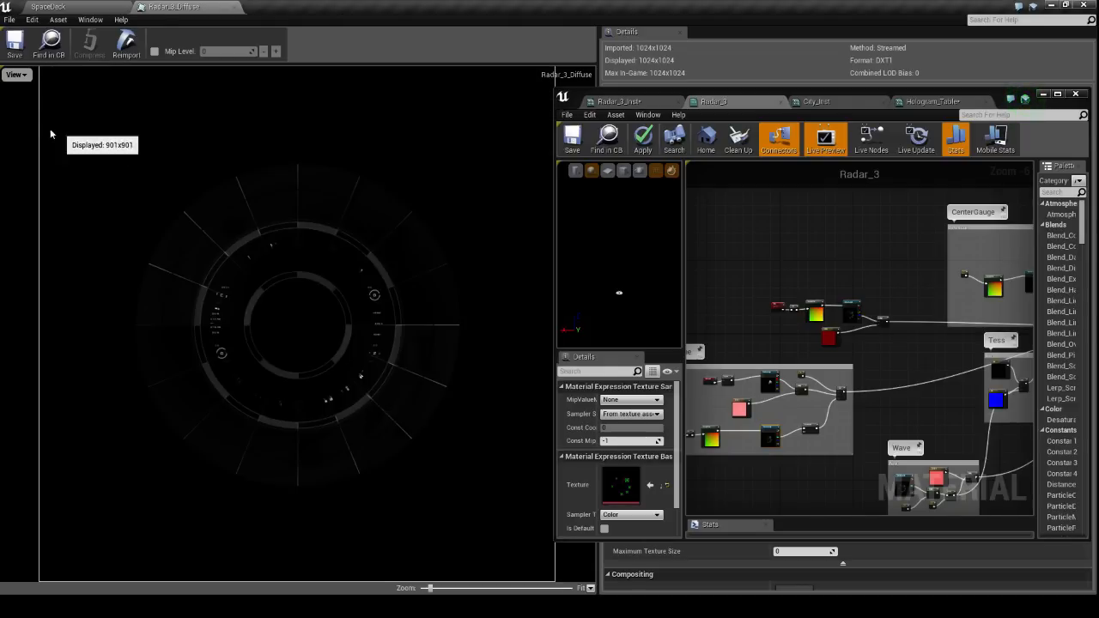
{"action": "left_click", "coordinate": [17, 76]}
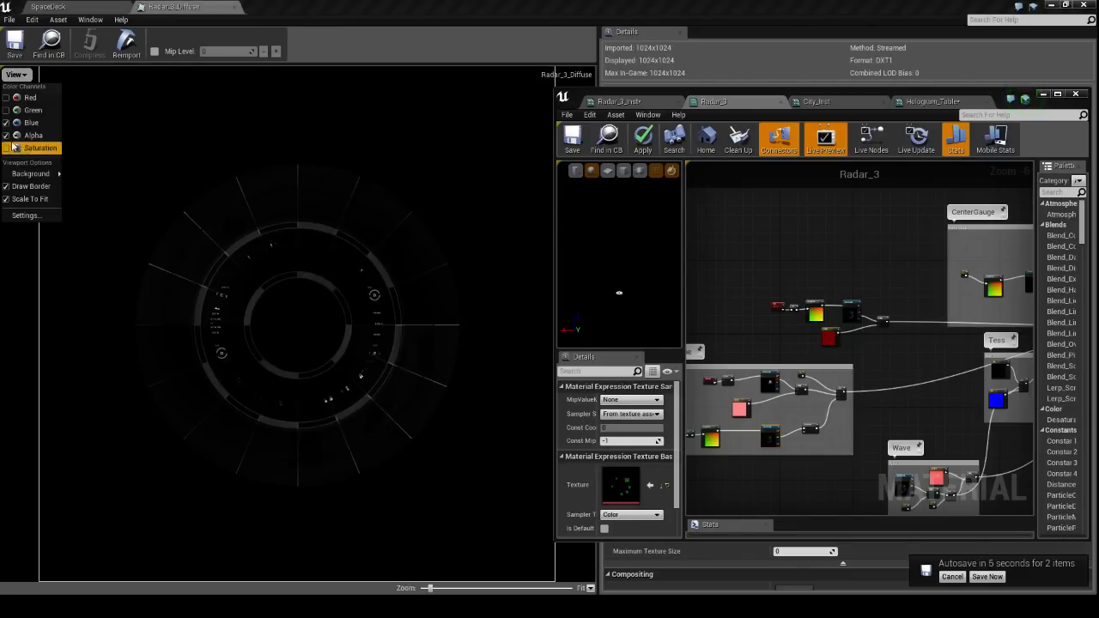
{"action": "left_click", "coordinate": [12, 110]}
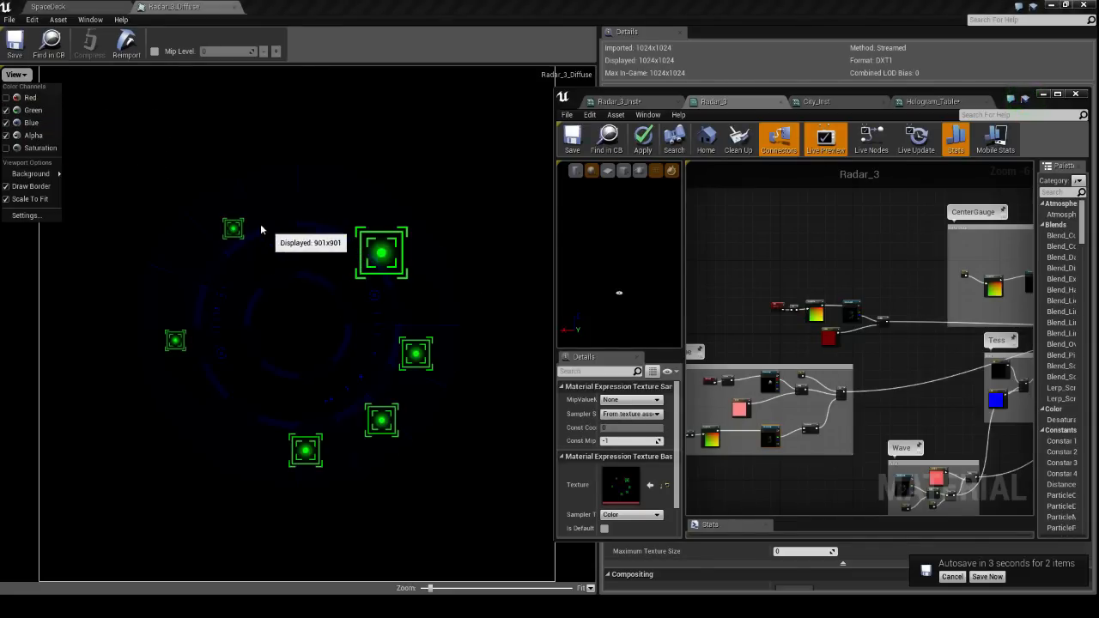
{"action": "left_click", "coordinate": [7, 99]}
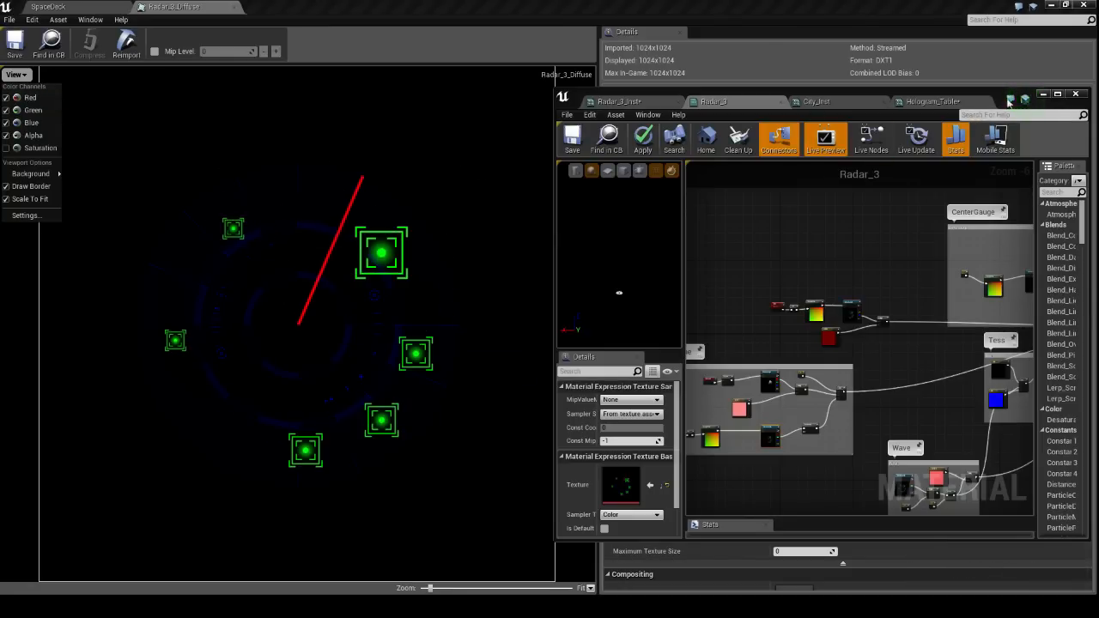
Close the Radar_3_Diffuse texture and examine the rotating radar display in the level from several viewpoints.
{"action": "mouse_move", "coordinate": [999, 97]}
{"action": "left_mouse_down"}
{"action": "mouse_move", "coordinate": [946, 96]}
{"action": "mouse_move", "coordinate": [989, 102]}
{"action": "left_mouse_up"}
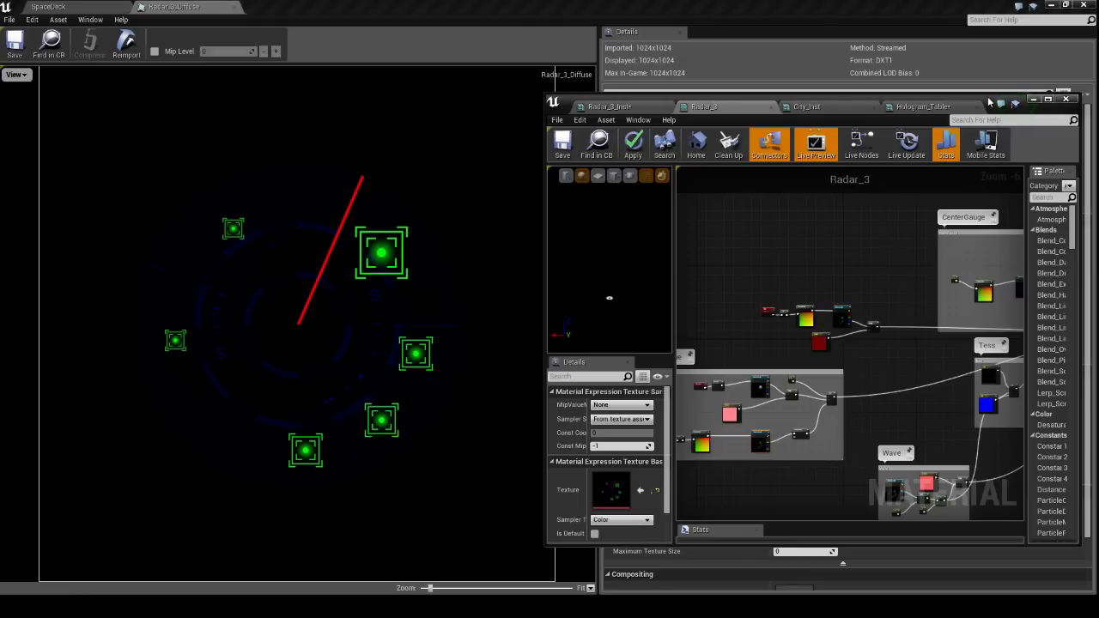
{"action": "left_click", "coordinate": [235, 9]}
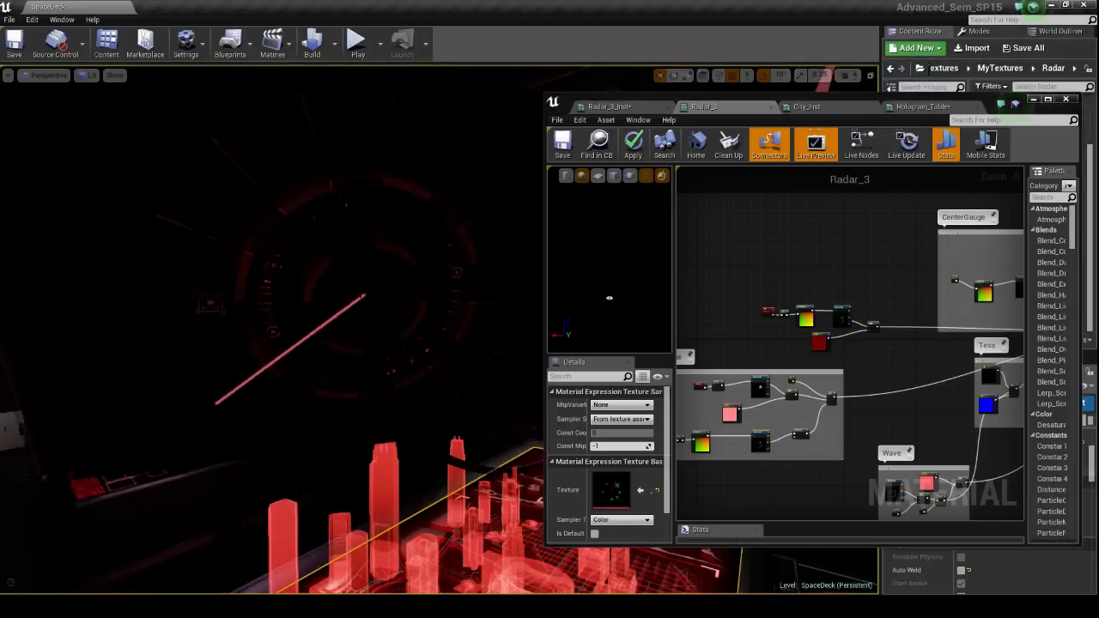
{"action": "right_click_drag", "start_coordinate": [344, 343], "coordinate": [412, 386]}
{"action": "middle_click_drag", "start_coordinate": [374, 294], "coordinate": [302, 267]}
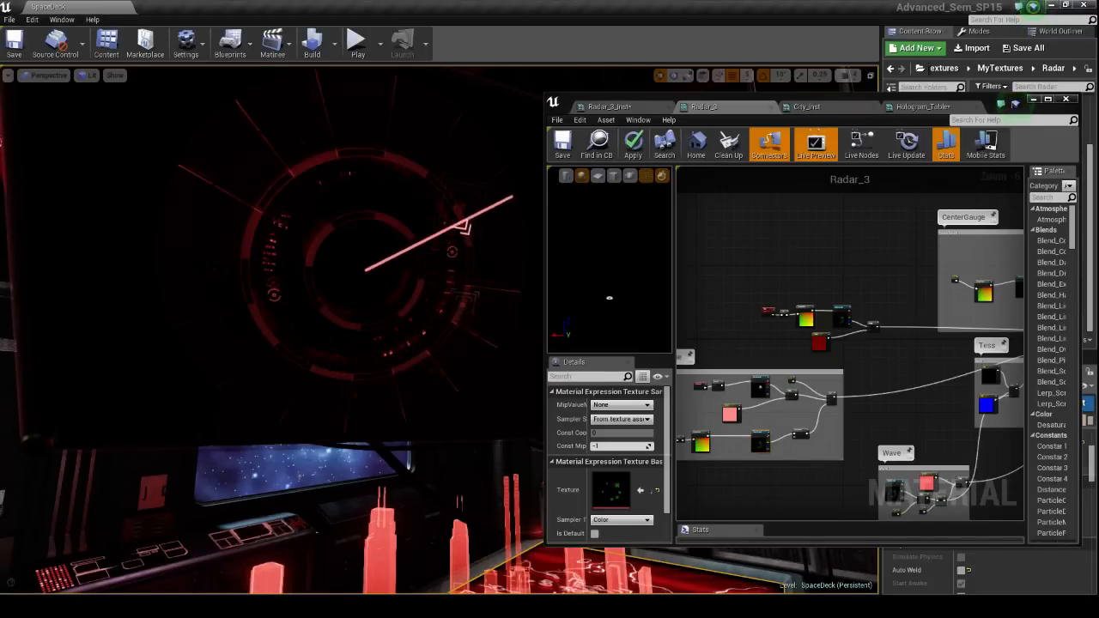
{"action": "right_click_drag", "start_coordinate": [343, 301], "coordinate": [314, 294]}
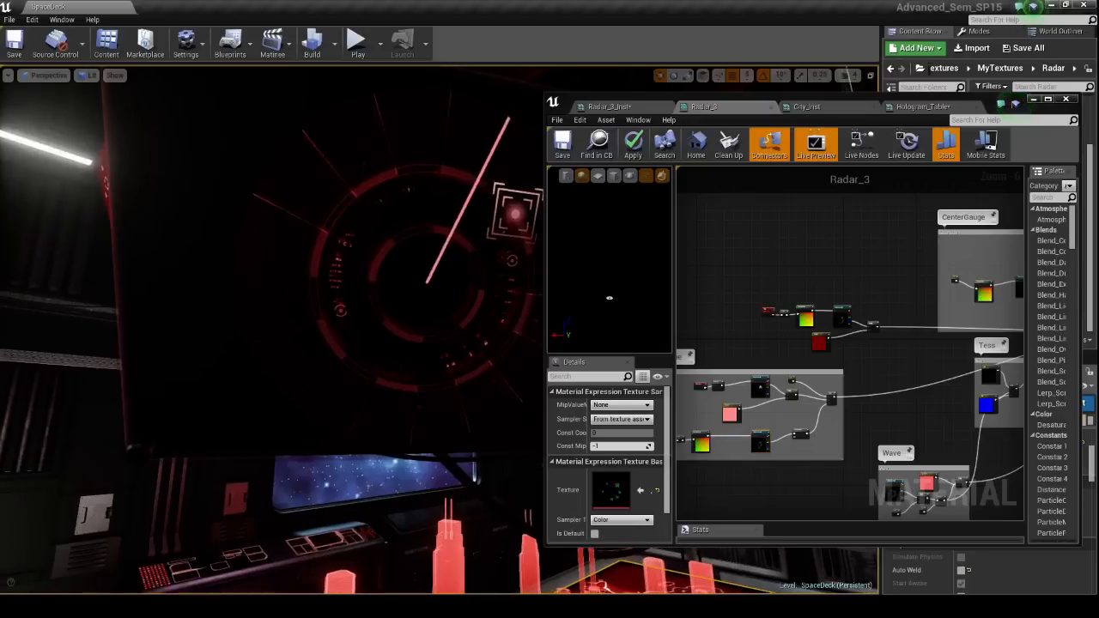
{"action": "middle_click_drag", "start_coordinate": [314, 294], "coordinate": [360, 277]}
{"action": "left_click_drag", "start_coordinate": [361, 277], "coordinate": [361, 343]}
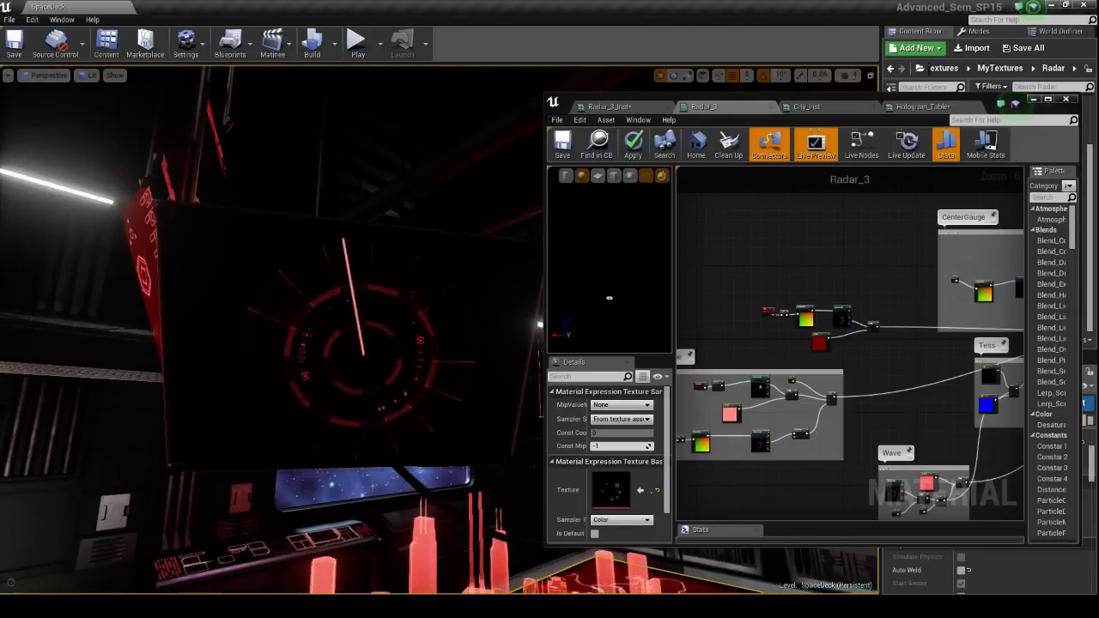
Select the hanging TV that shows the radar display, locate its Radar_3_Inst material in the content folder and open the instance.
{"action": "middle_click_drag", "start_coordinate": [360, 301], "coordinate": [361, 395]}
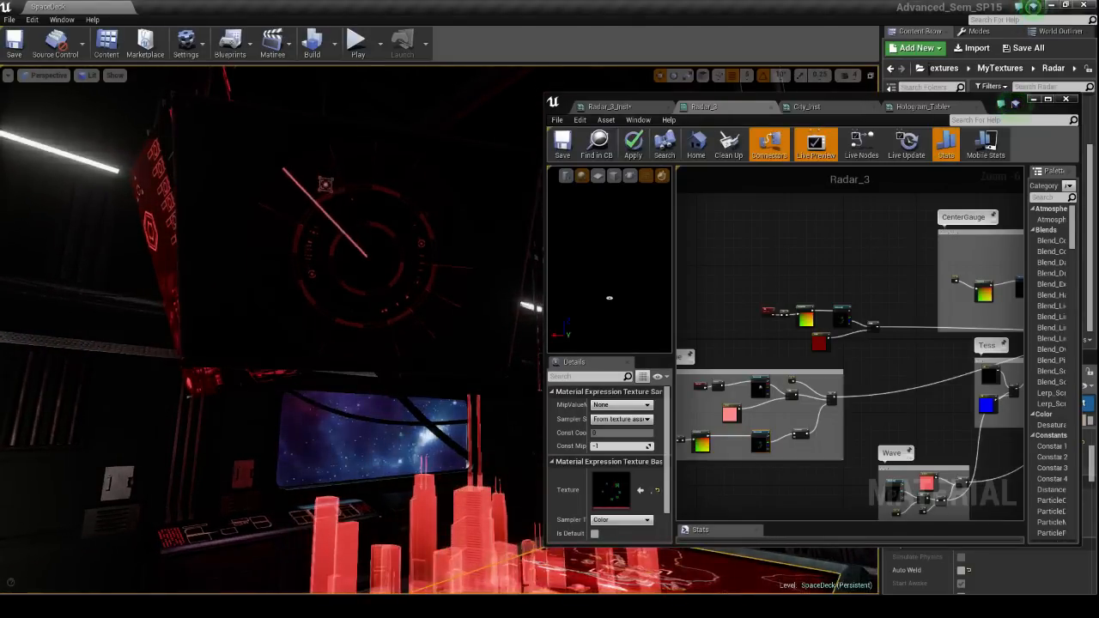
{"action": "middle_click_drag", "start_coordinate": [360, 301], "coordinate": [406, 294]}
{"action": "left_click_drag", "start_coordinate": [360, 300], "coordinate": [361, 240]}
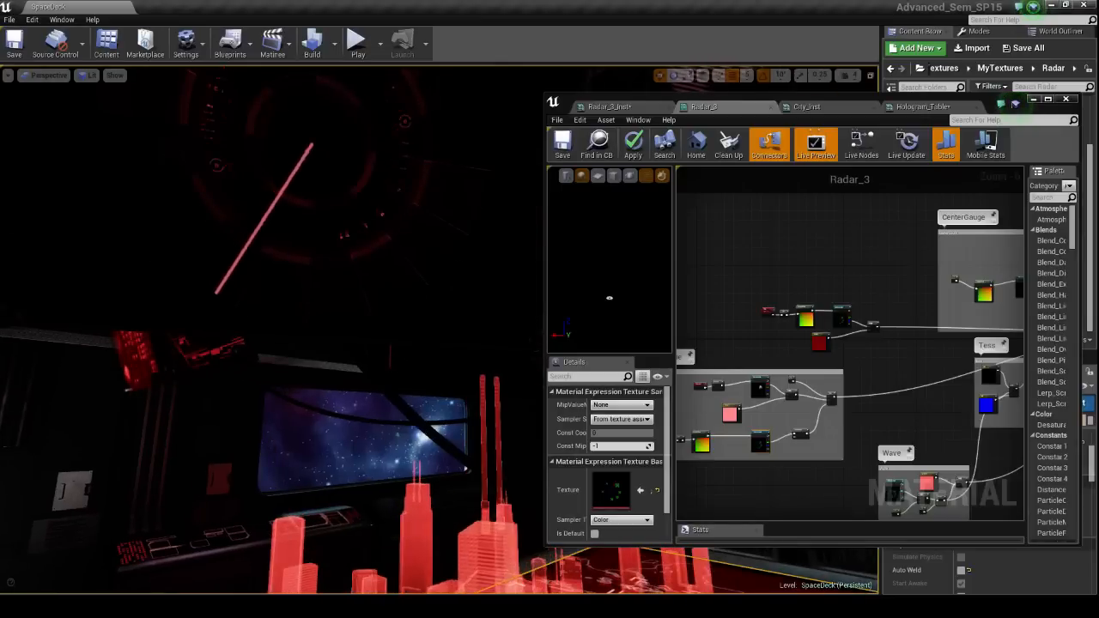
{"action": "left_click_drag", "start_coordinate": [361, 301], "coordinate": [361, 388]}
{"action": "left_click_drag", "start_coordinate": [361, 301], "coordinate": [360, 241]}
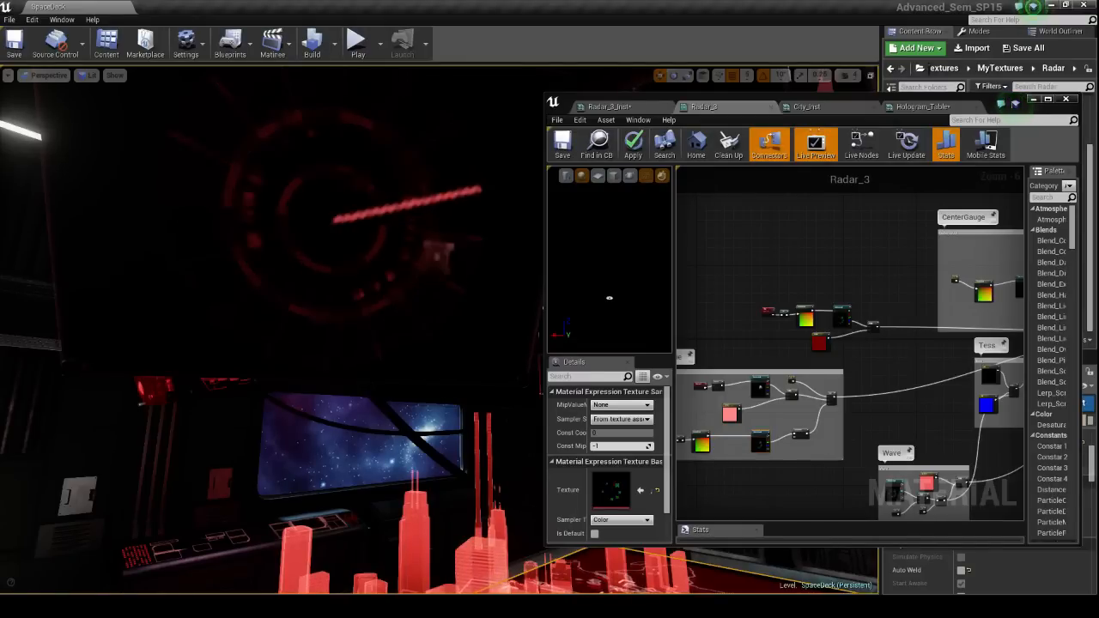
{"action": "left_click", "coordinate": [347, 231]}
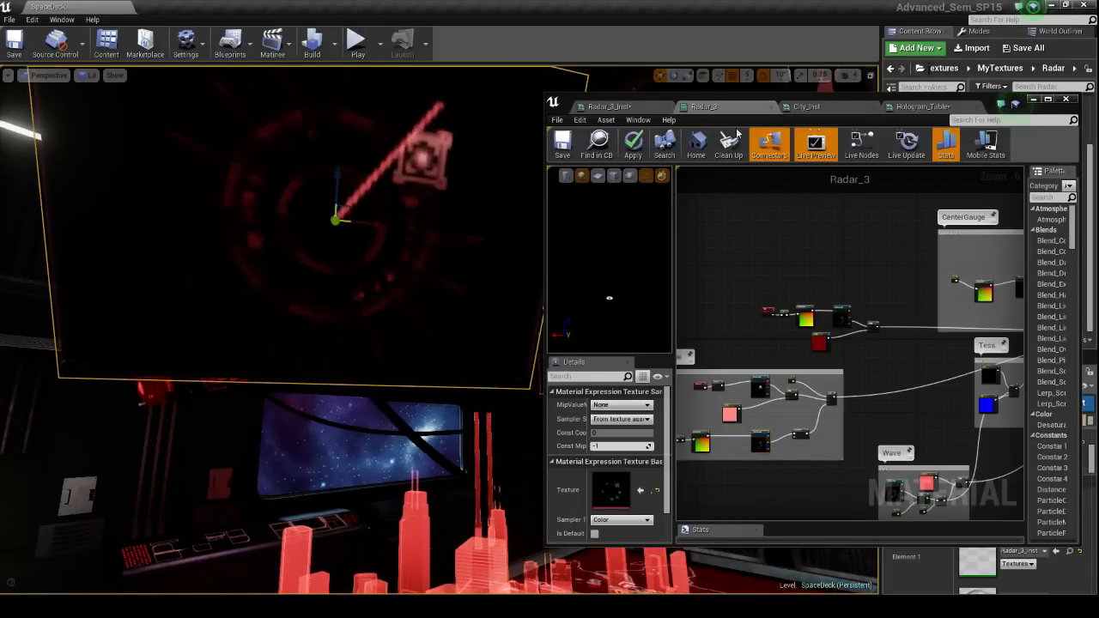
{"action": "left_click_drag", "start_coordinate": [879, 103], "coordinate": [740, 204]}
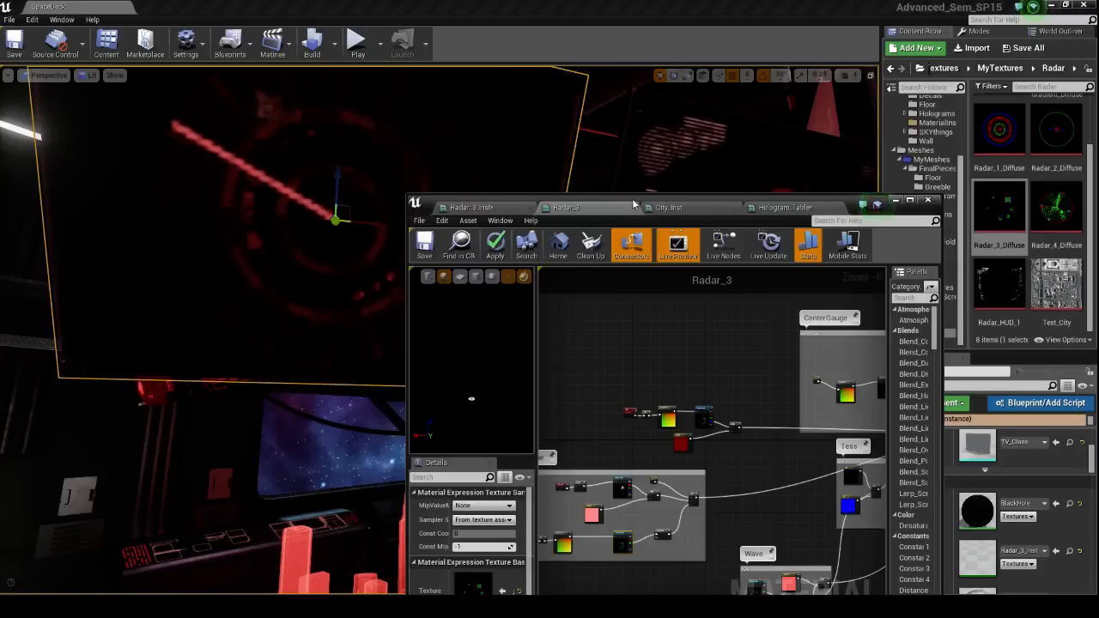
{"action": "left_click_drag", "start_coordinate": [642, 202], "coordinate": [613, 390]}
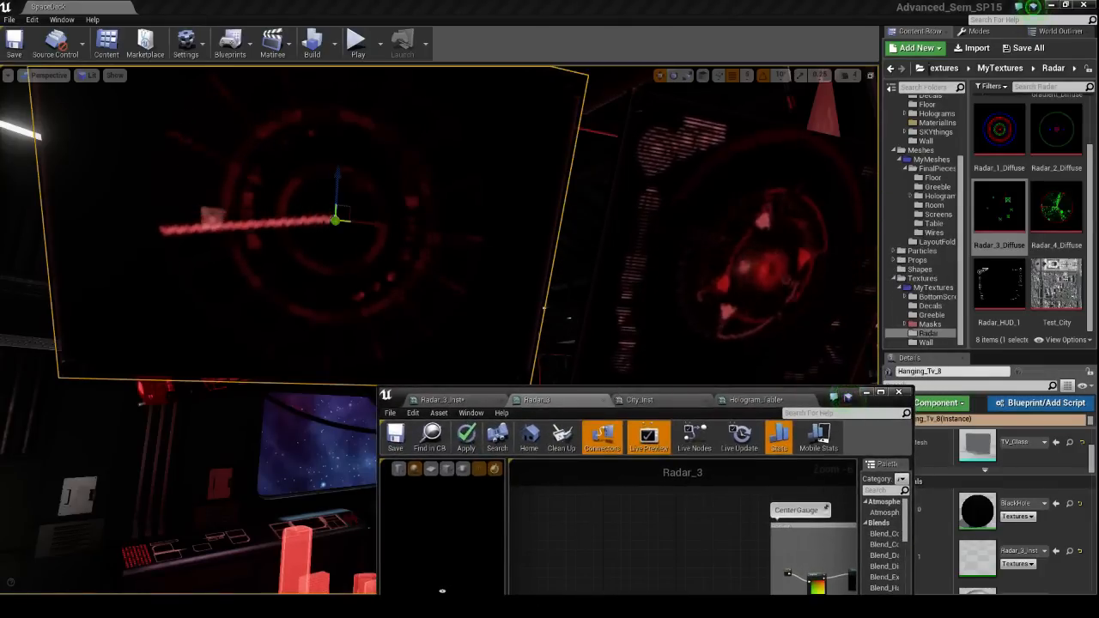
{"action": "left_click", "coordinate": [1069, 551]}
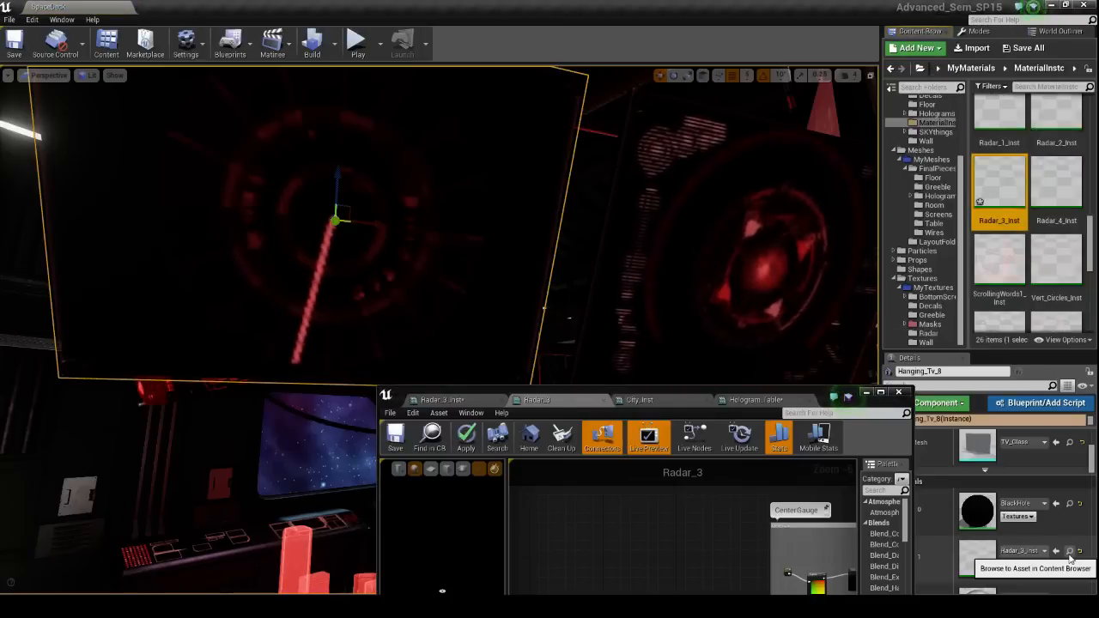
{"action": "double_click", "coordinate": [1000, 180]}
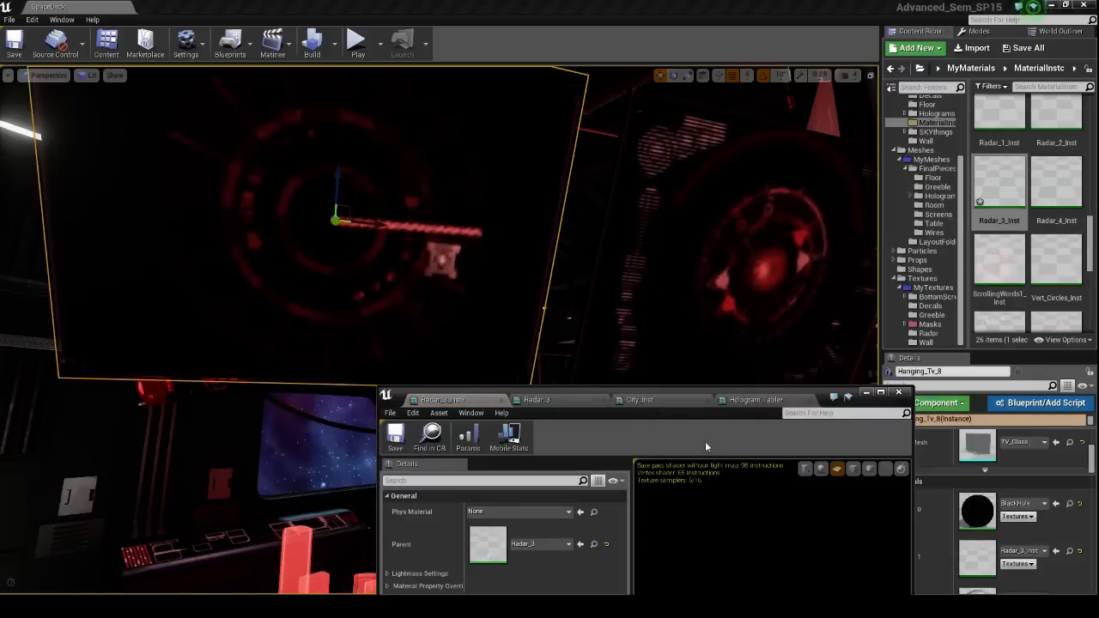
Close the material editor window and select the neighbouring hanging TV, Hanging_Tv_9, in the level.
{"action": "left_click_drag", "start_coordinate": [567, 405], "coordinate": [616, 219]}
{"action": "left_click", "coordinate": [616, 219]}
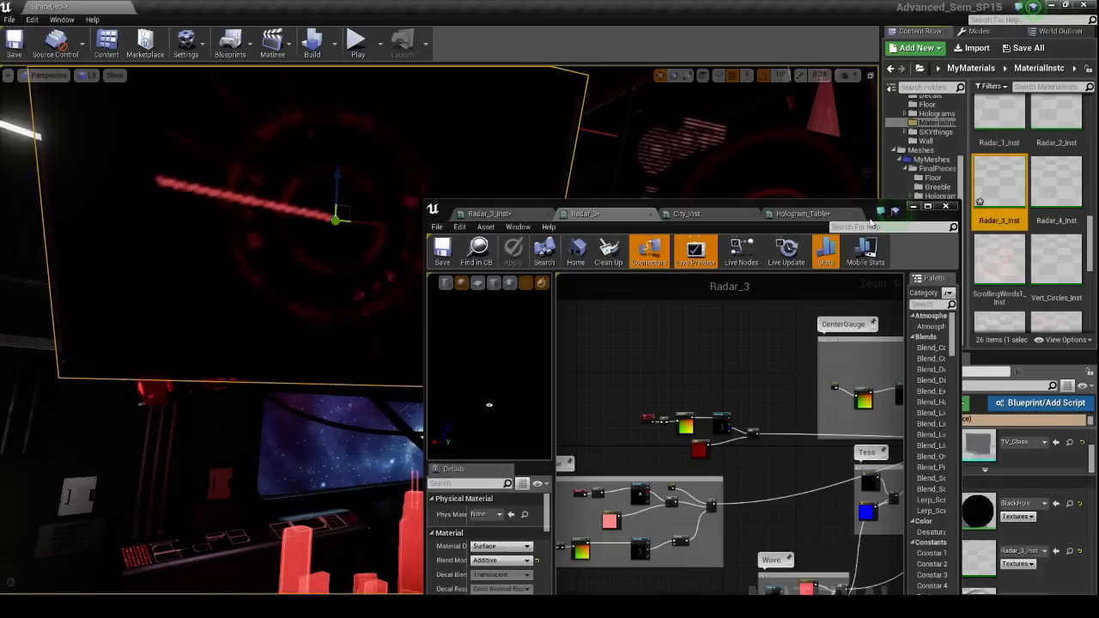
{"action": "left_click", "coordinate": [951, 206]}
{"action": "left_click", "coordinate": [755, 292]}
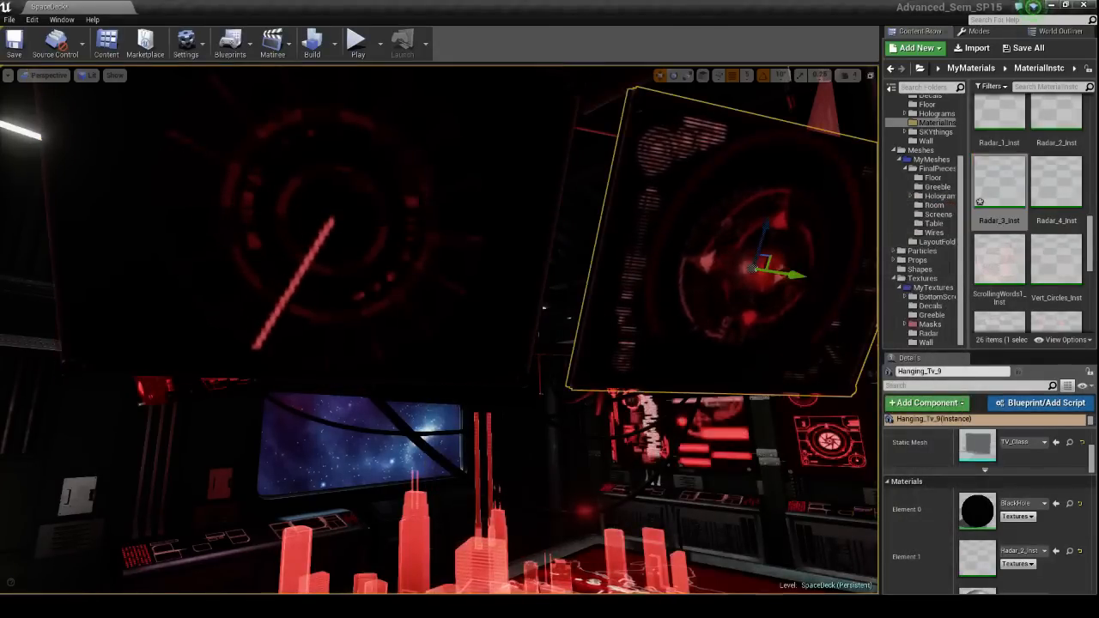
{"action": "left_click_drag", "start_coordinate": [756, 292], "coordinate": [790, 343]}
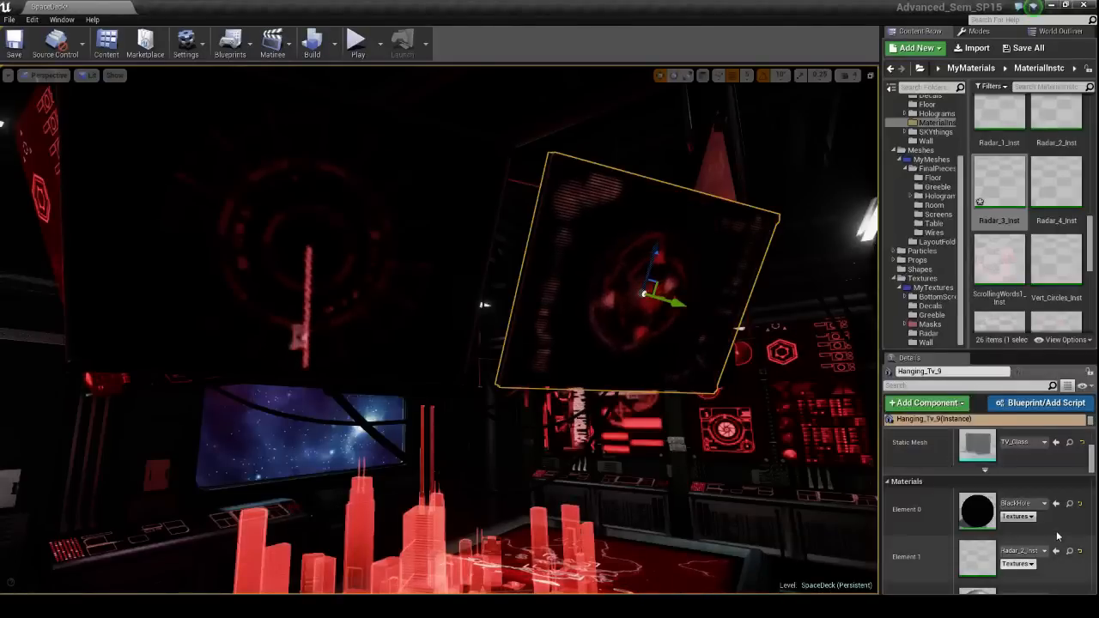
Reopen the Radar_3_Inst material instance and move its editor window below the two hanging TVs.
{"action": "double_click", "coordinate": [1007, 190]}
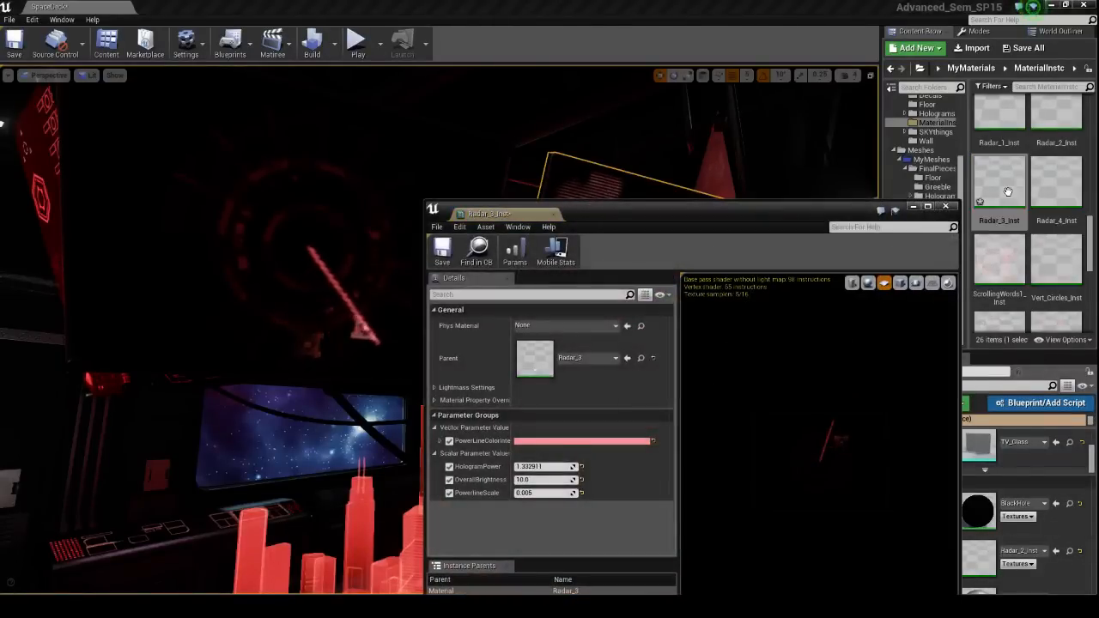
{"action": "left_click_drag", "start_coordinate": [681, 218], "coordinate": [727, 363]}
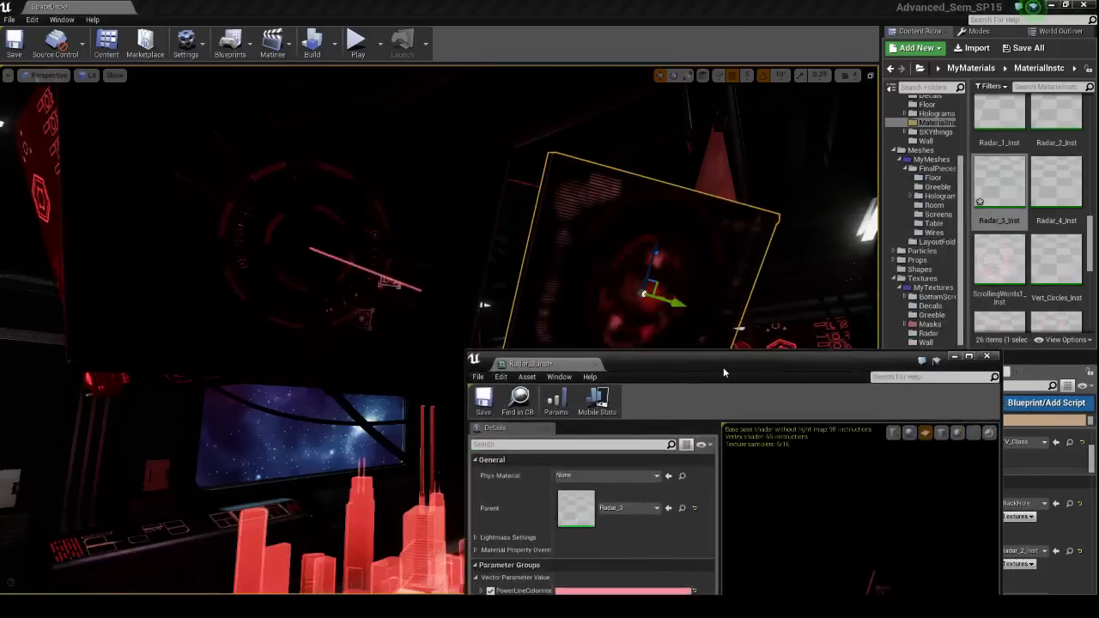
{"action": "left_click_drag", "start_coordinate": [841, 364], "coordinate": [667, 366]}
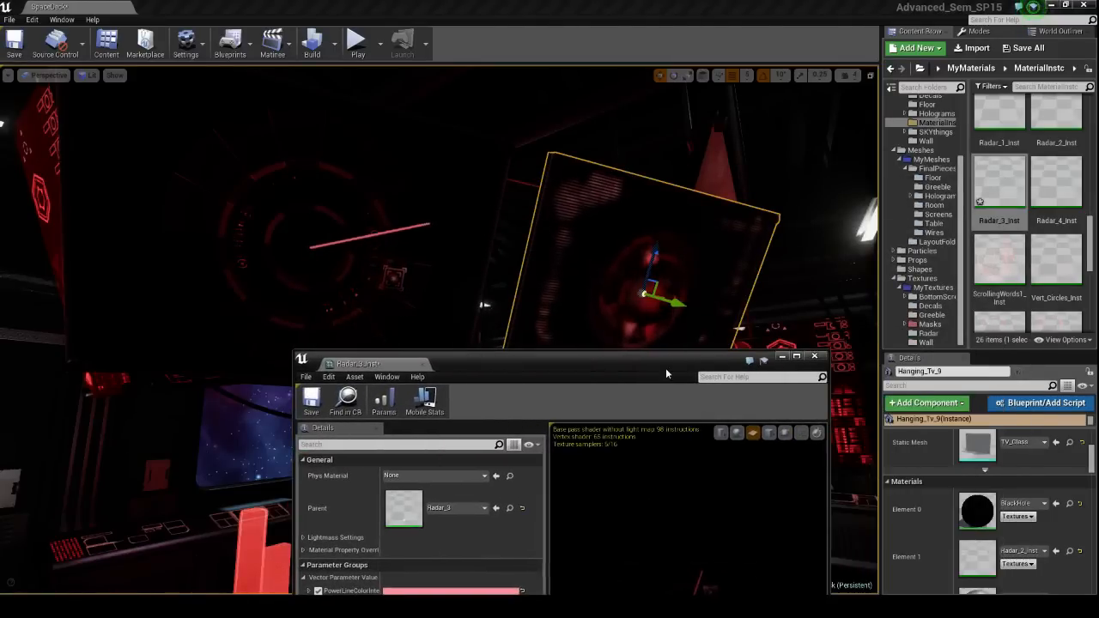
Locate and open the Radar_2_Inst material of Hanging_Tv_9, and dock the editor beside the level view.
{"action": "left_click", "coordinate": [854, 446]}
{"action": "left_click", "coordinate": [652, 258]}
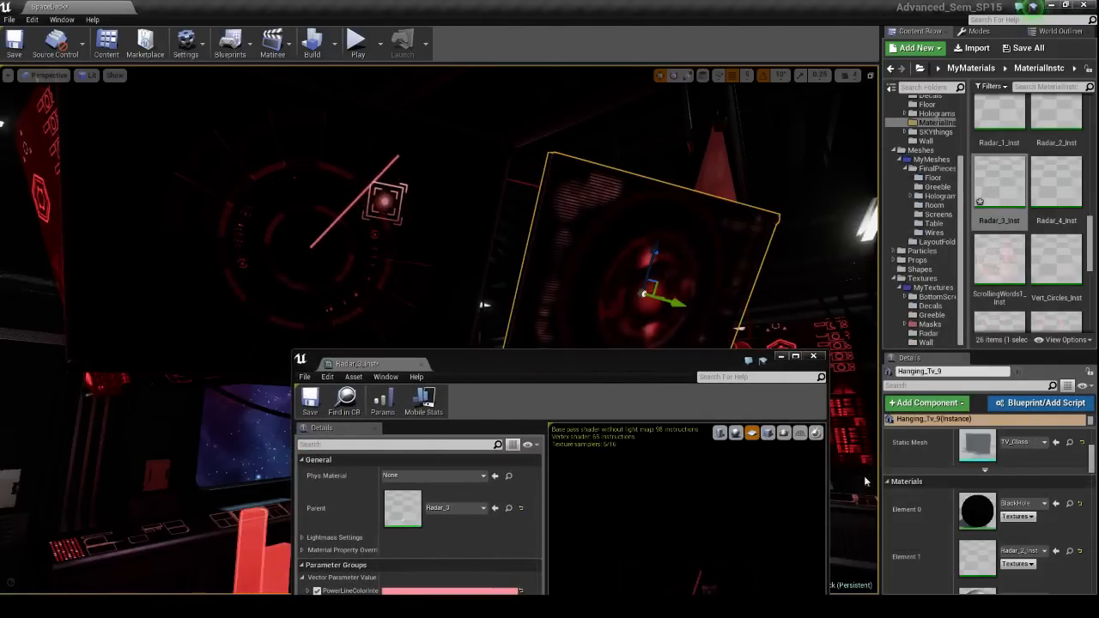
{"action": "left_click", "coordinate": [1068, 550]}
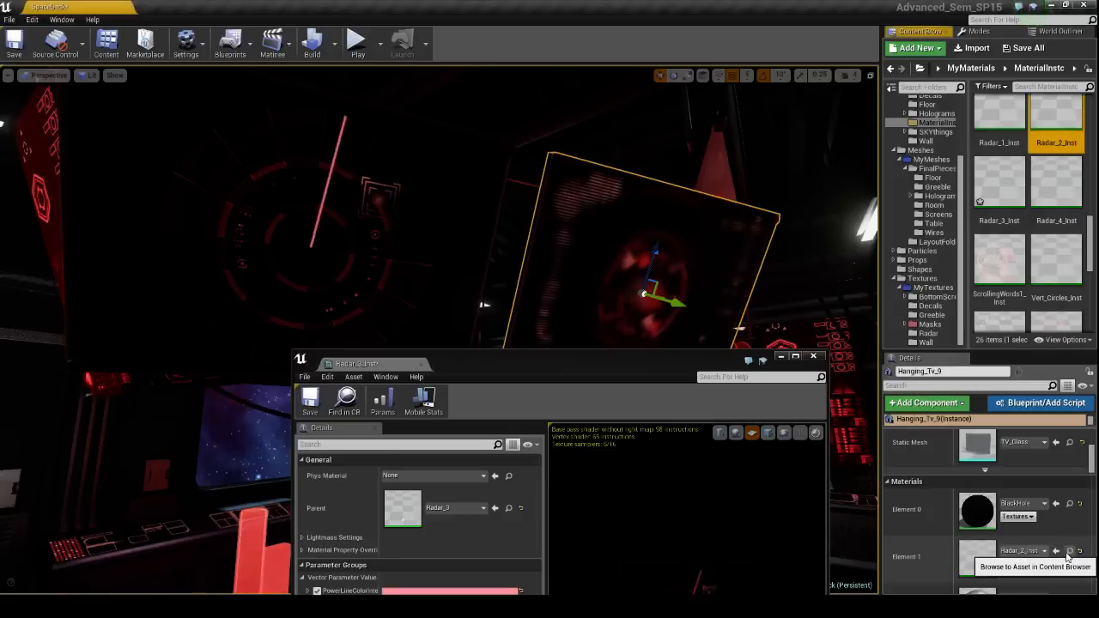
{"action": "double_click", "coordinate": [1056, 116]}
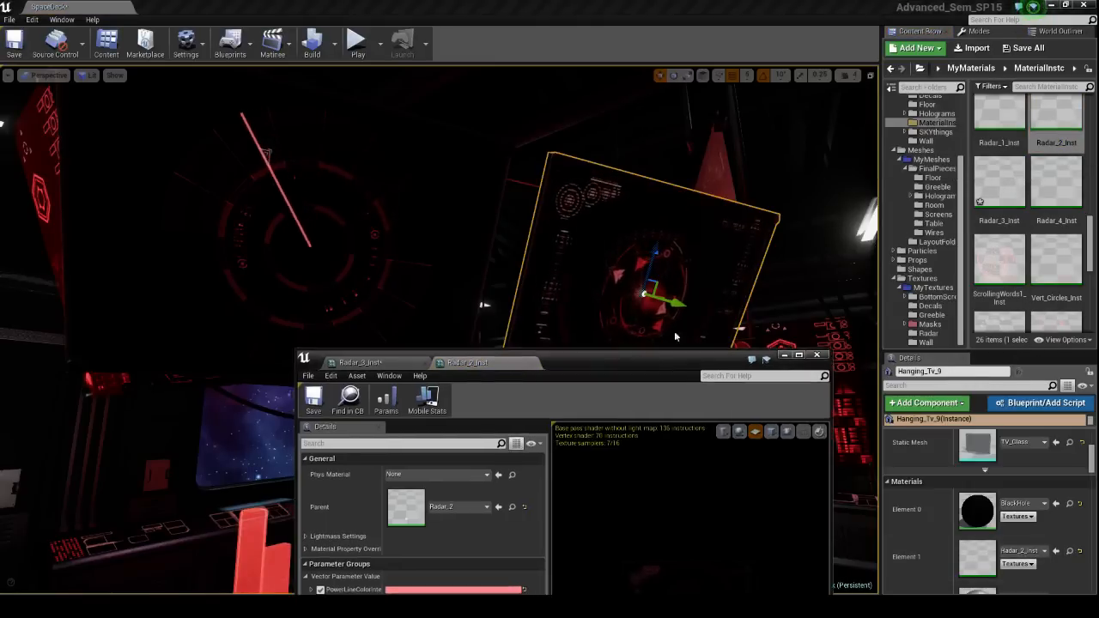
{"action": "left_click_drag", "start_coordinate": [672, 359], "coordinate": [1098, 258]}
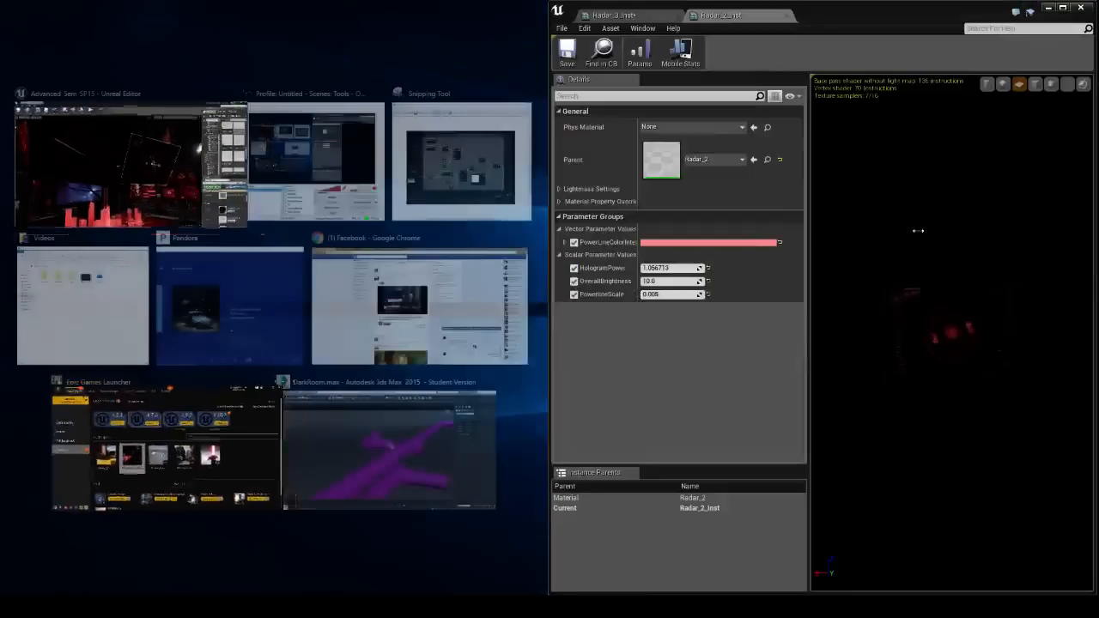
{"action": "left_click", "coordinate": [848, 17]}
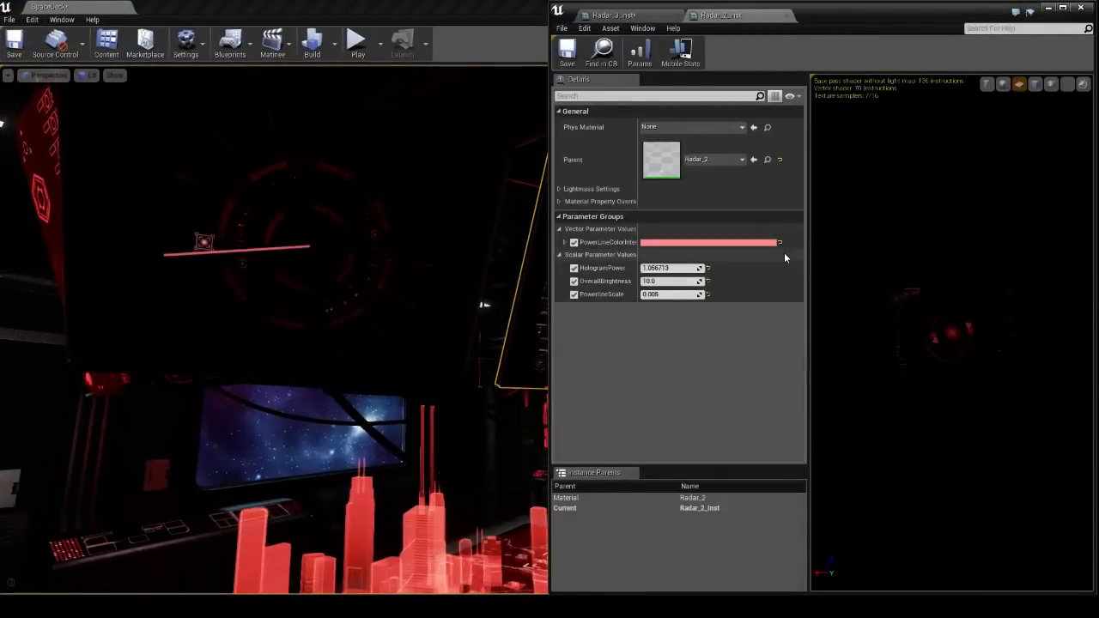
Switch to Radar_3_Inst, open its parent material Radar_3 and widen the material editor.
{"action": "left_click", "coordinate": [646, 15]}
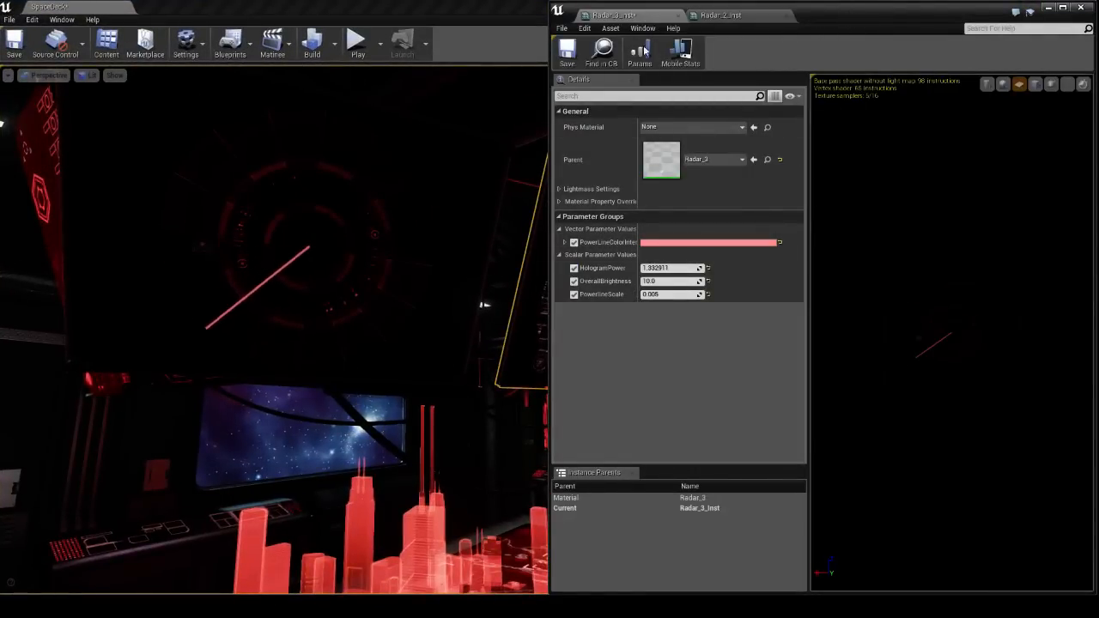
{"action": "double_click", "coordinate": [689, 498]}
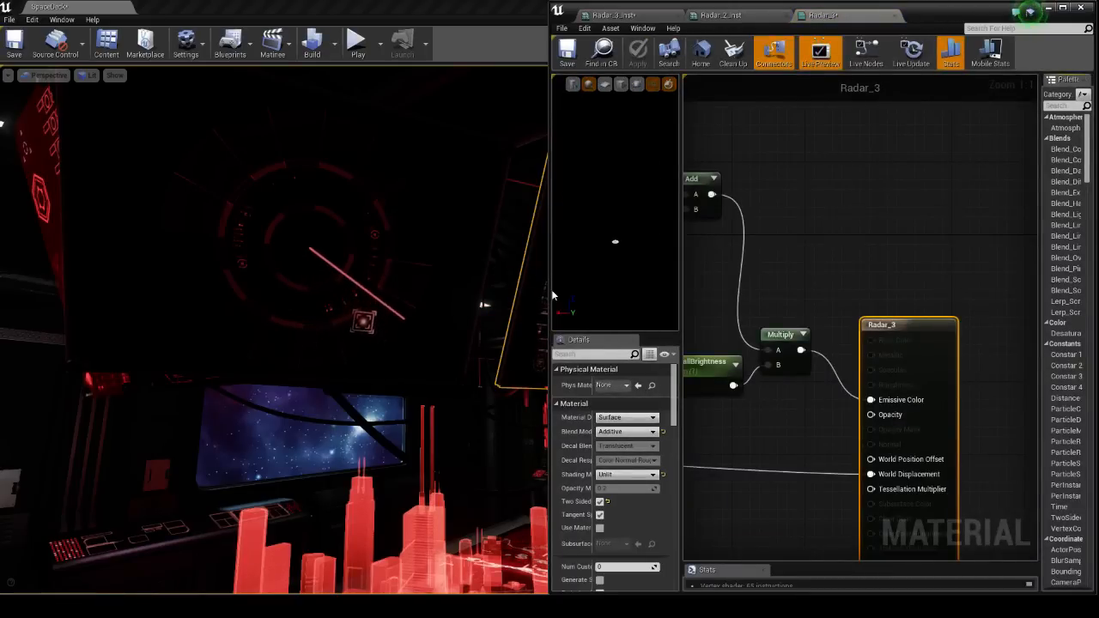
{"action": "left_click_drag", "start_coordinate": [550, 296], "coordinate": [432, 295]}
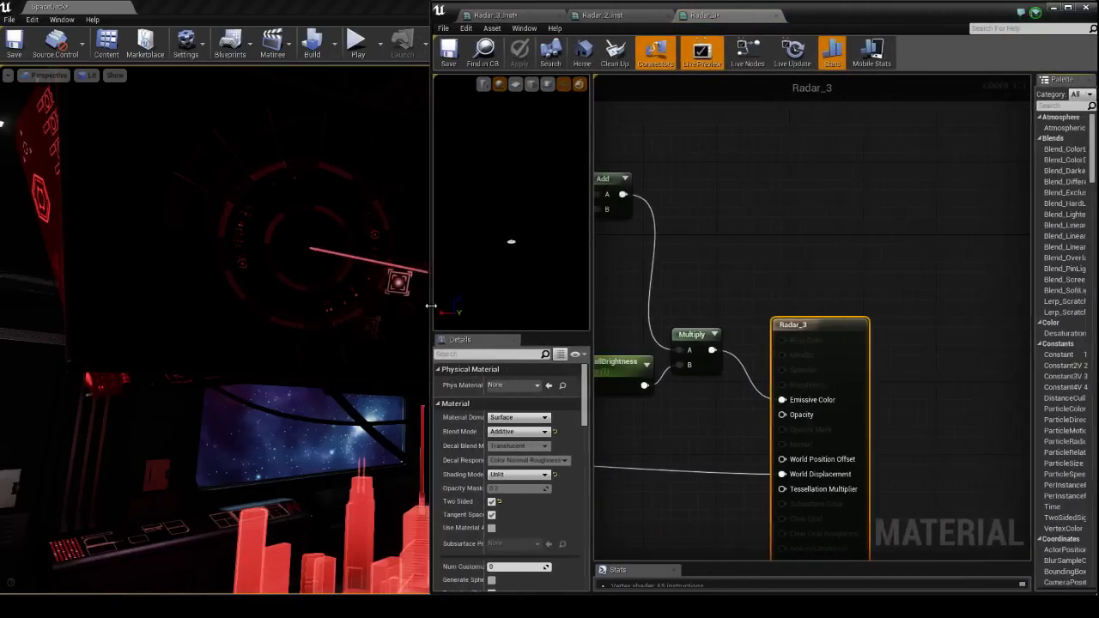
Examine the Radar_3 graph from the POWER group across to the nodes of the Scanline group.
{"action": "scroll", "coordinate": [703, 258], "scroll_direction": "down", "scroll_amount": 5}
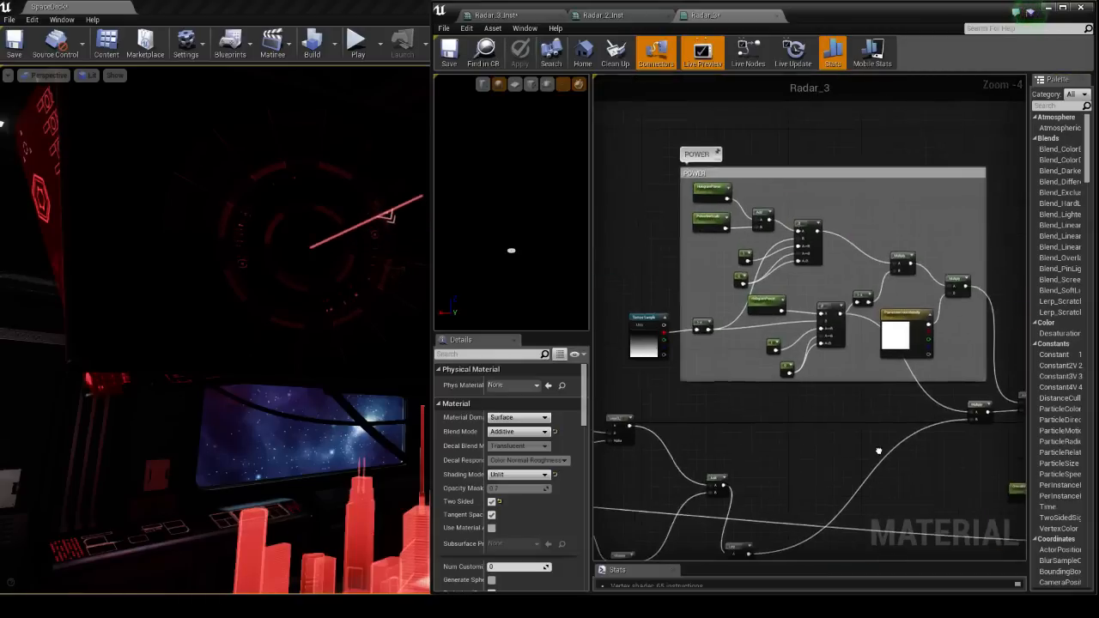
{"action": "right_click_drag", "start_coordinate": [776, 336], "coordinate": [1076, 143]}
{"action": "right_click_drag", "start_coordinate": [598, 387], "coordinate": [963, 321]}
{"action": "scroll", "coordinate": [962, 326], "scroll_direction": "down", "scroll_amount": 2}
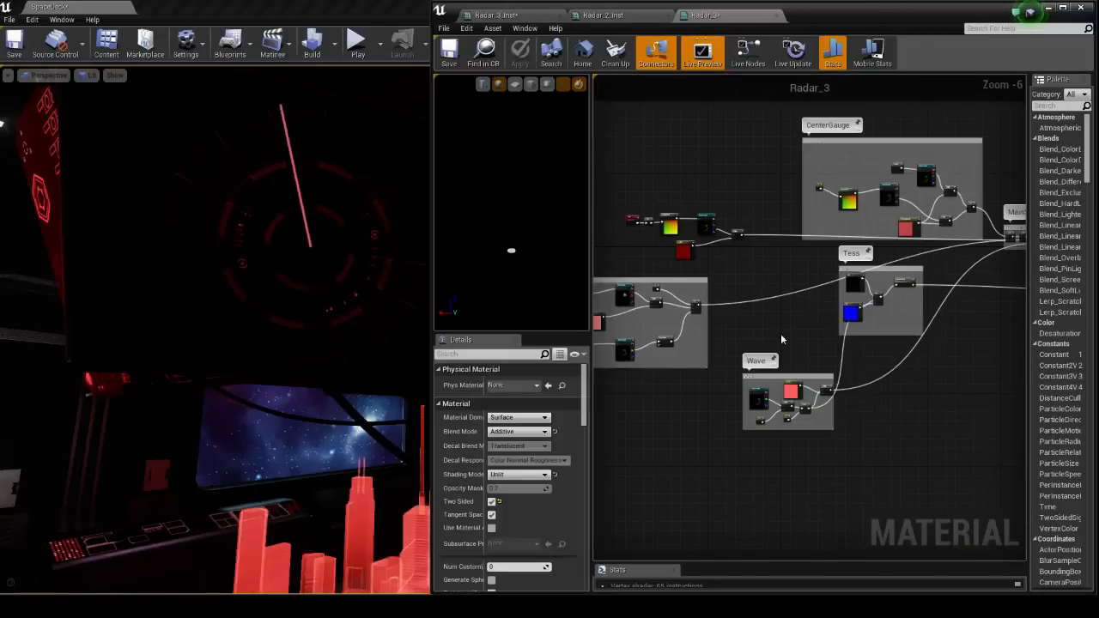
{"action": "right_click_drag", "start_coordinate": [781, 339], "coordinate": [808, 345]}
{"action": "right_click_drag", "start_coordinate": [732, 447], "coordinate": [852, 471]}
{"action": "scroll", "coordinate": [712, 381], "scroll_direction": "up", "scroll_amount": 2}
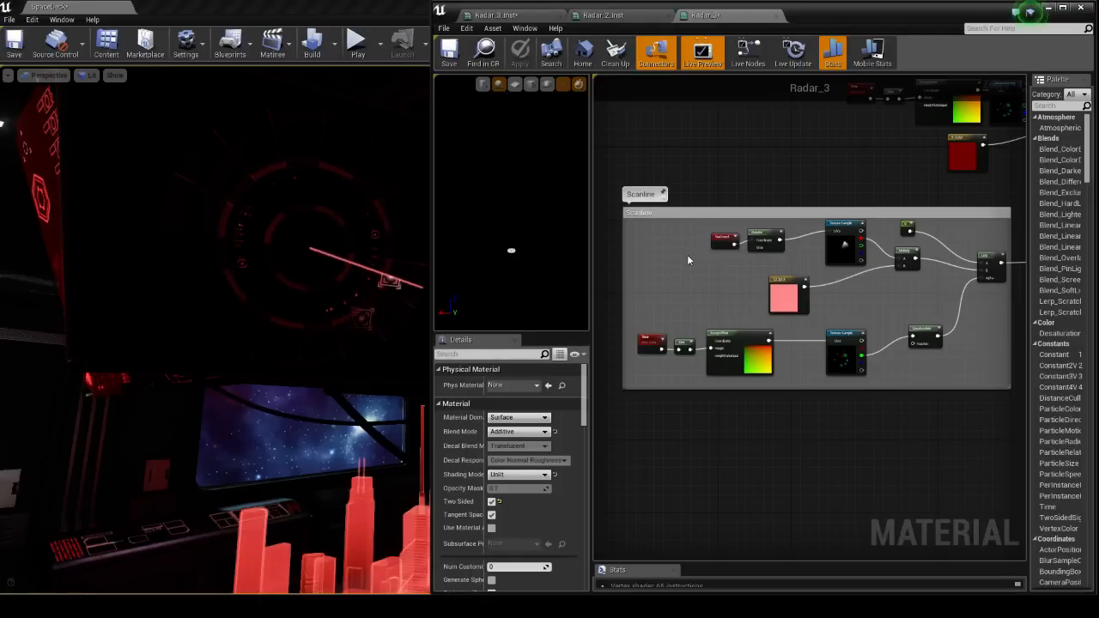
{"action": "scroll", "coordinate": [770, 302], "scroll_direction": "up", "scroll_amount": 1}
{"action": "scroll", "coordinate": [764, 357], "scroll_direction": "up", "scroll_amount": 1}
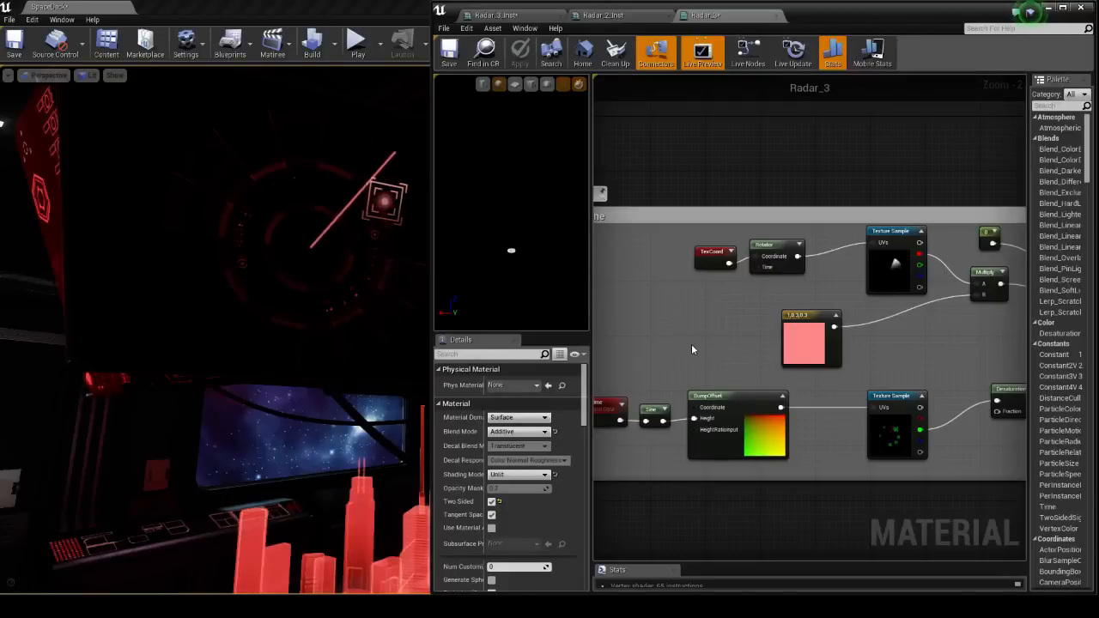
{"action": "right_click_drag", "start_coordinate": [719, 324], "coordinate": [633, 342]}
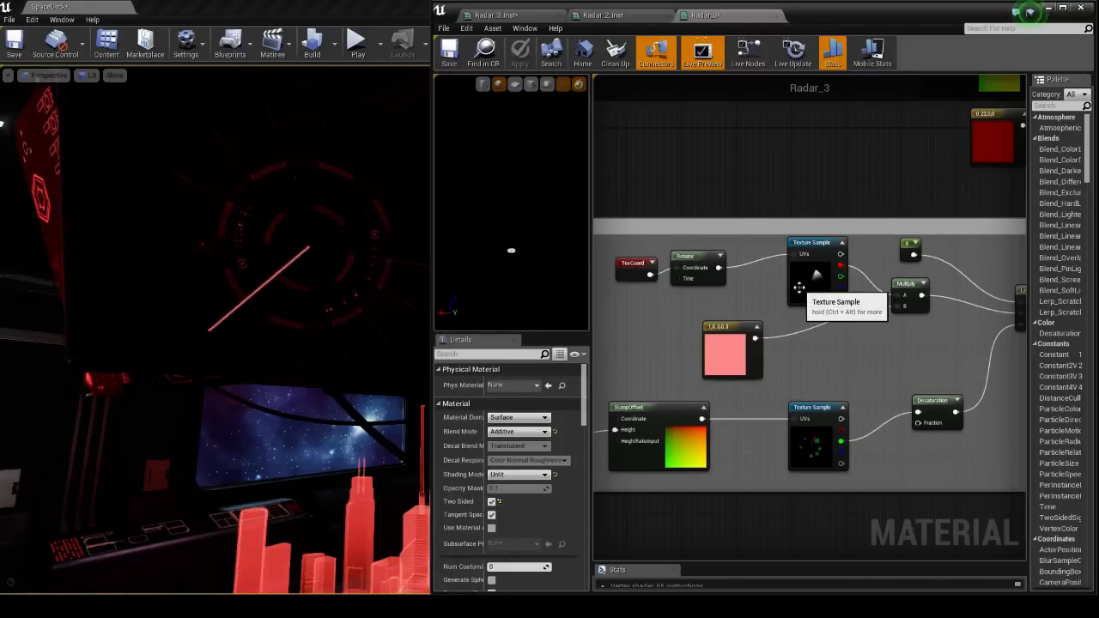
View the Radar_Blip_Mask_2 texture used by the upper Texture Sample in the Scanline group, then close it.
{"action": "left_click", "coordinate": [816, 288]}
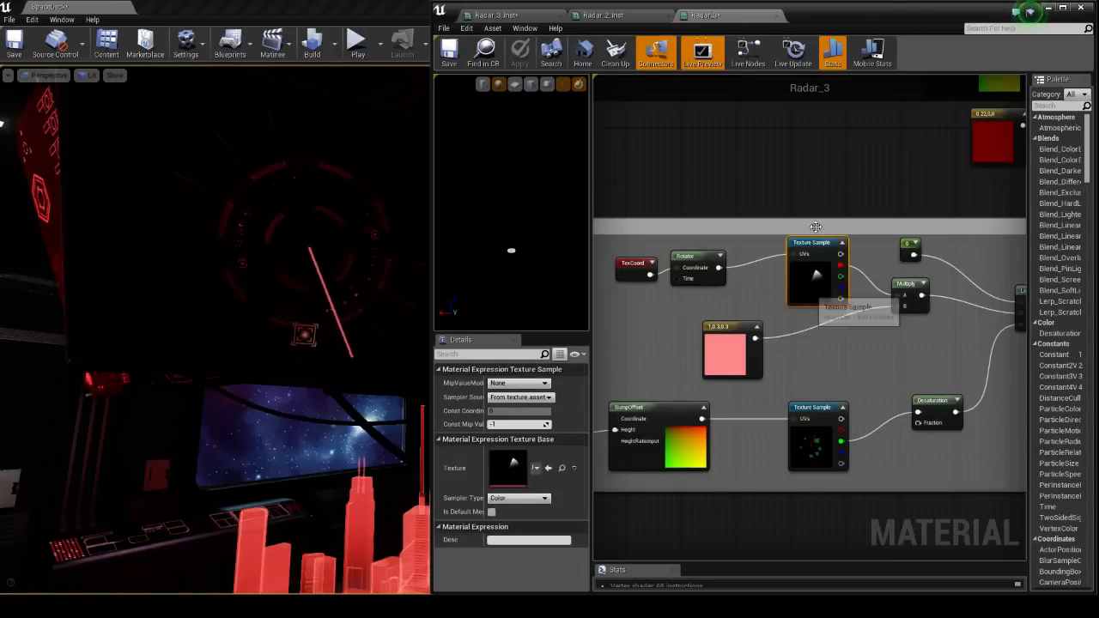
{"action": "left_click_drag", "start_coordinate": [851, 26], "coordinate": [611, 95]}
{"action": "double_click", "coordinate": [634, 343]}
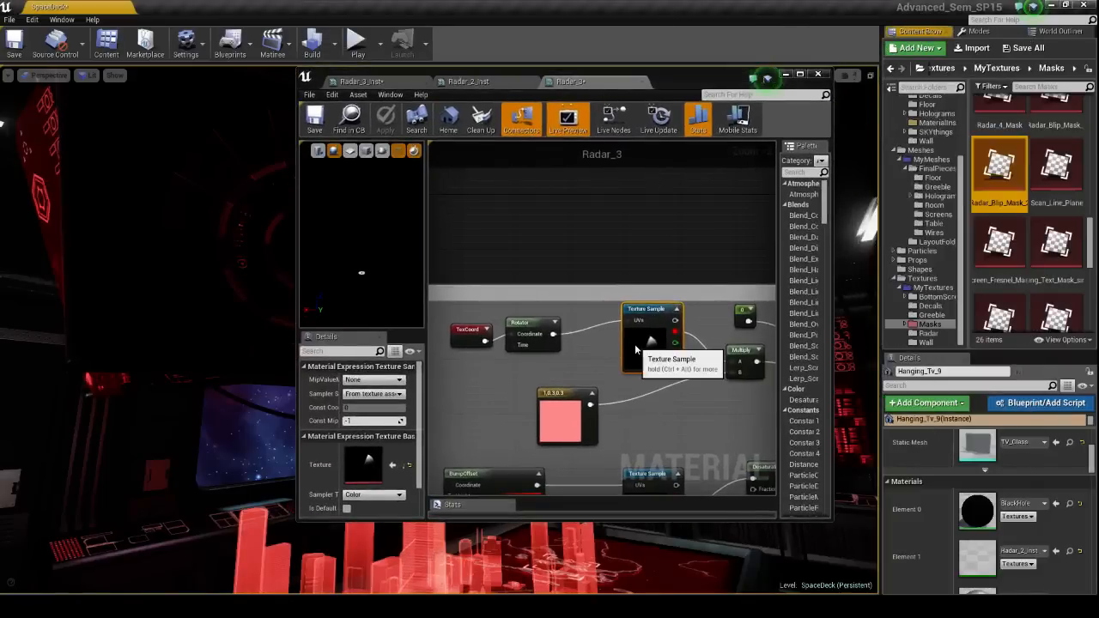
{"action": "double_click", "coordinate": [998, 167]}
{"action": "left_click", "coordinate": [346, 77]}
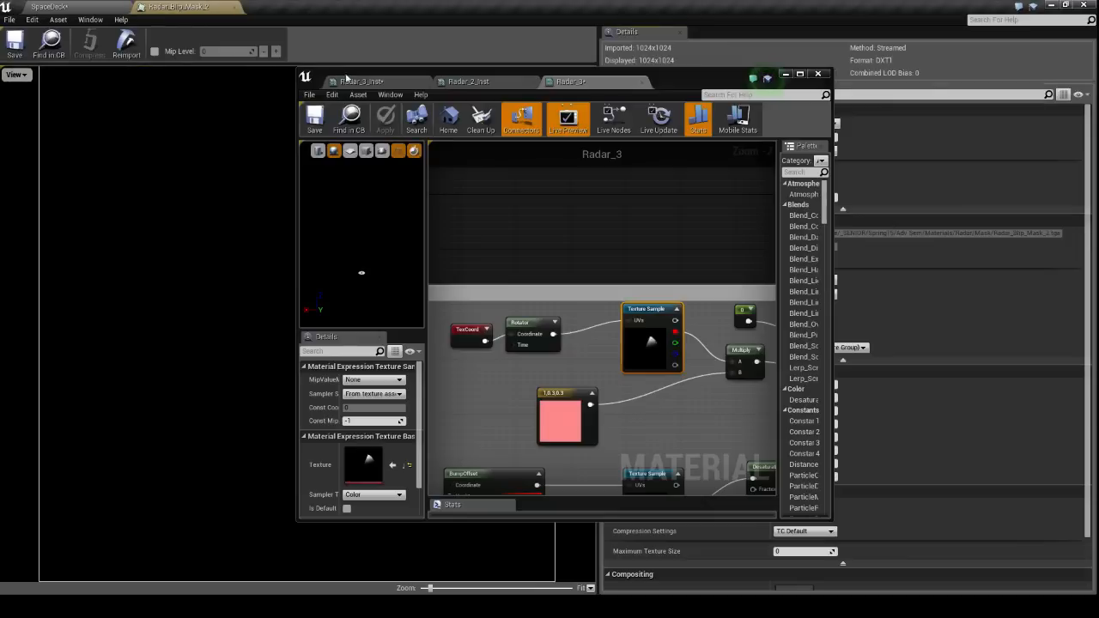
{"action": "left_click_drag", "start_coordinate": [577, 79], "coordinate": [806, 83]}
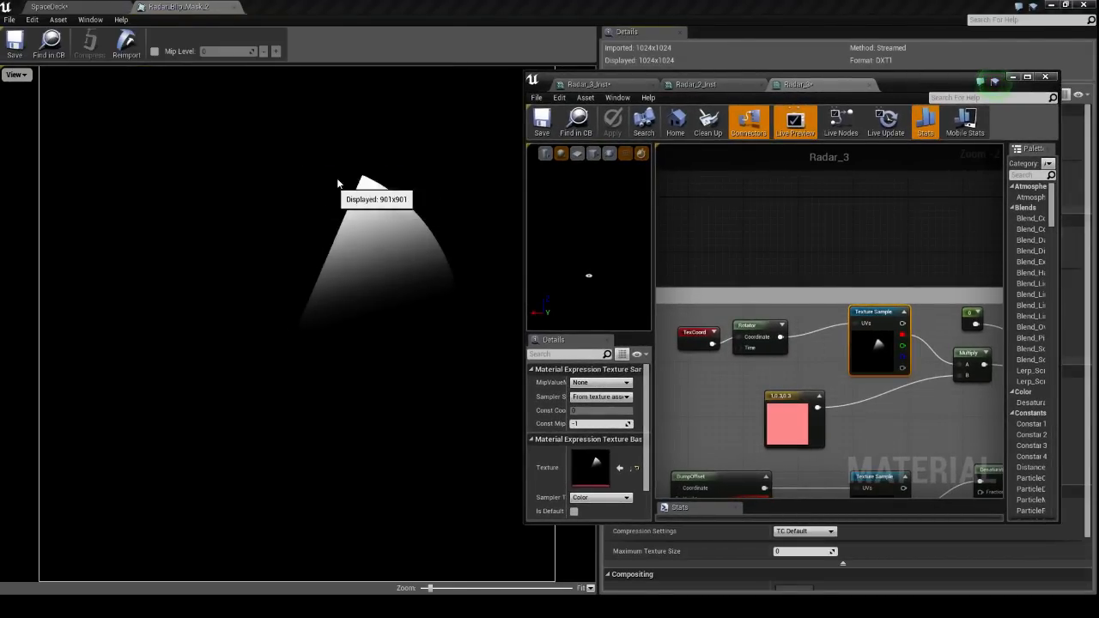
{"action": "left_click", "coordinate": [236, 9]}
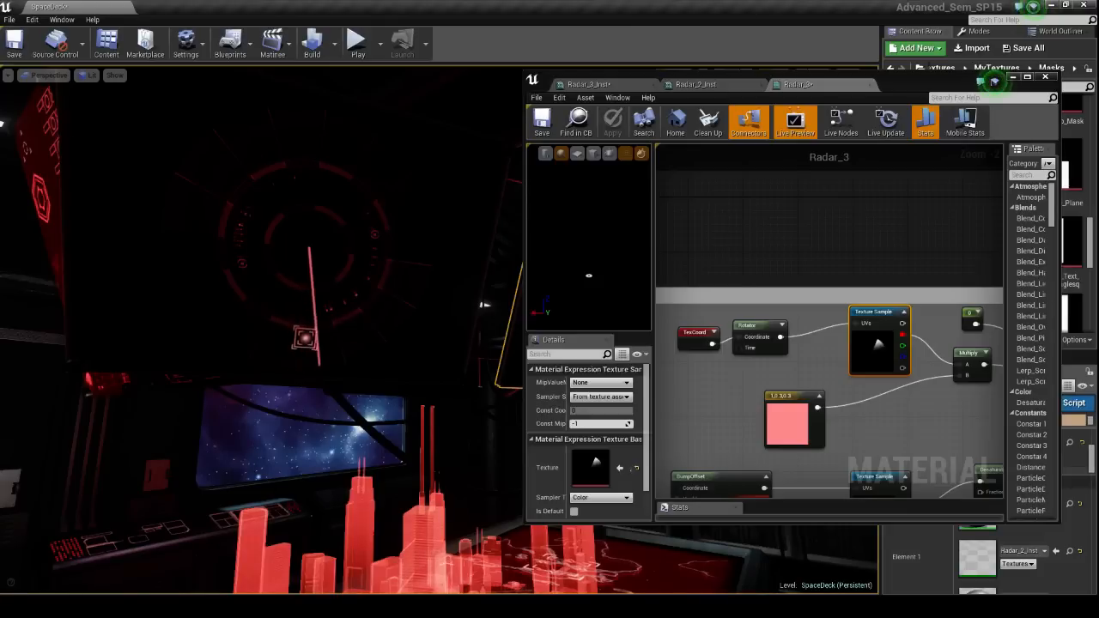
Inspect the TexCoord node feeding the Rotator in the Scanline group and look up the coordinate expressions in the node list.
{"action": "right_click_drag", "start_coordinate": [808, 257], "coordinate": [824, 213]}
{"action": "left_click", "coordinate": [709, 288]}
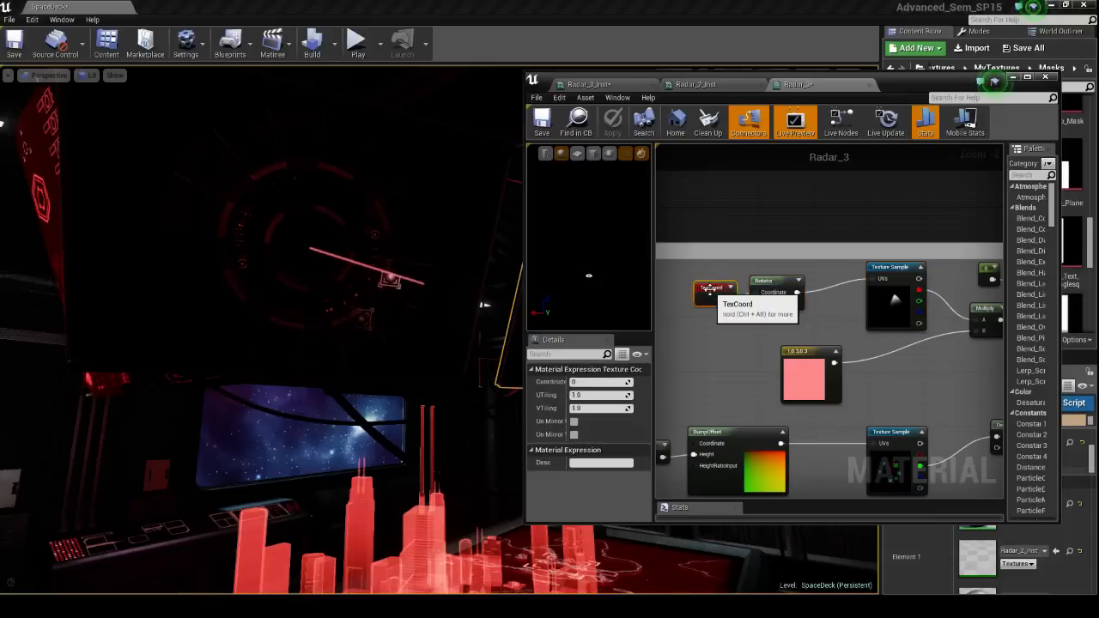
{"action": "right_click", "coordinate": [815, 212]}
{"action": "type", "text": "textc"}
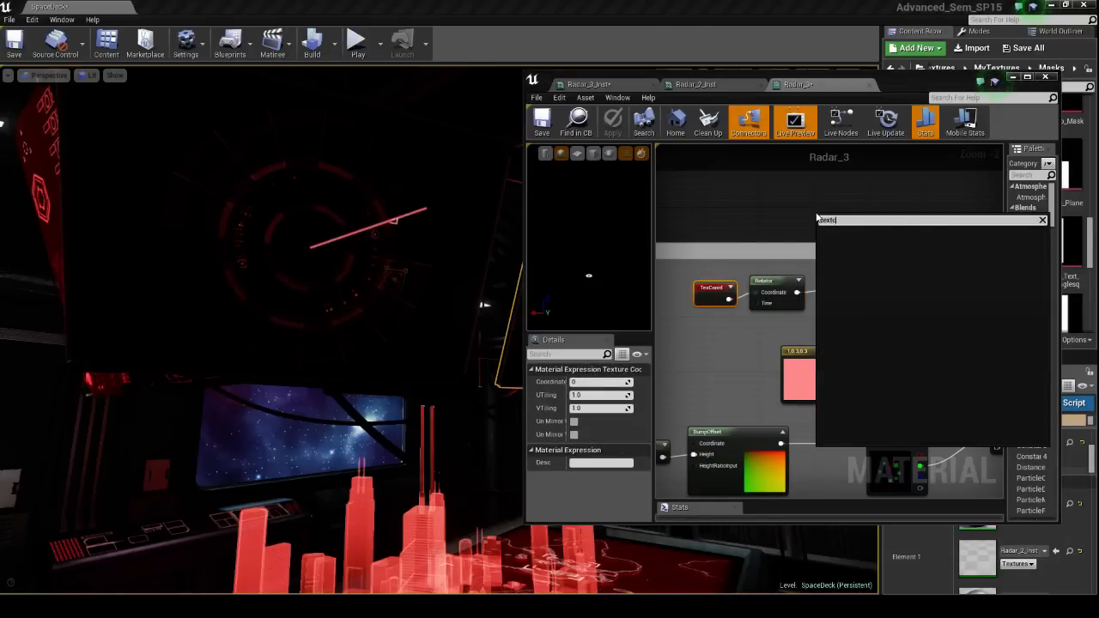
{"action": "type", "text": "o"}
{"action": "key", "text": "BackSpace"}
{"action": "key", "text": "BackSpace"}
{"action": "key", "text": "BackSpace"}
{"action": "key", "text": "BackSpace"}
{"action": "key", "text": "BackSpace"}
{"action": "key", "text": "BackSpace"}
{"action": "type", "text": "coo"}
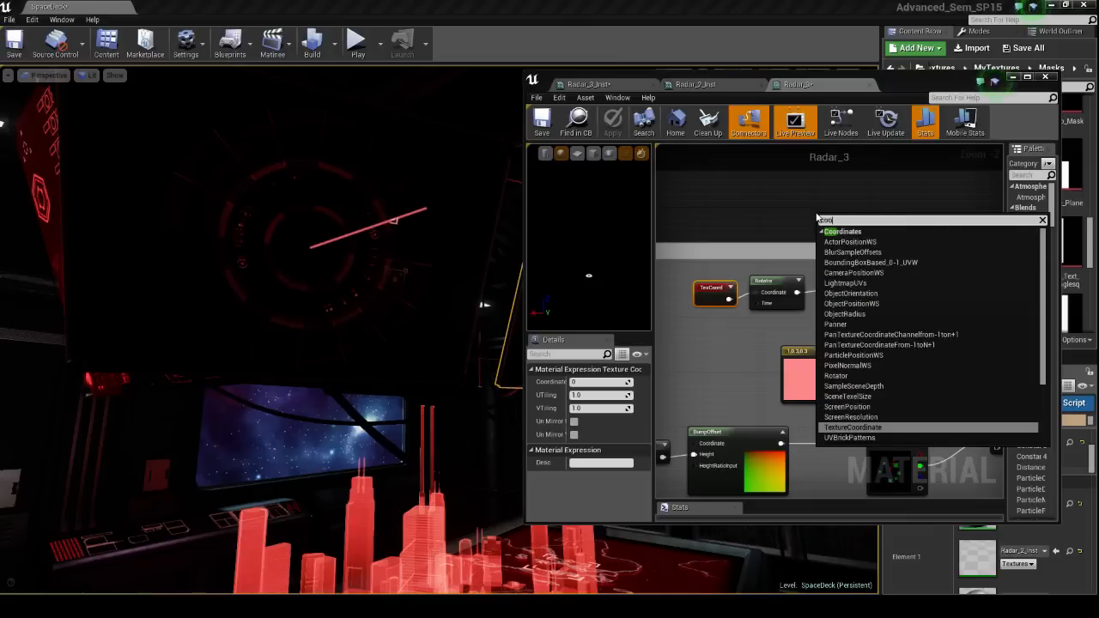
{"action": "key", "text": "BackSpace"}
{"action": "key", "text": "BackSpace"}
{"action": "key", "text": "BackSpace"}
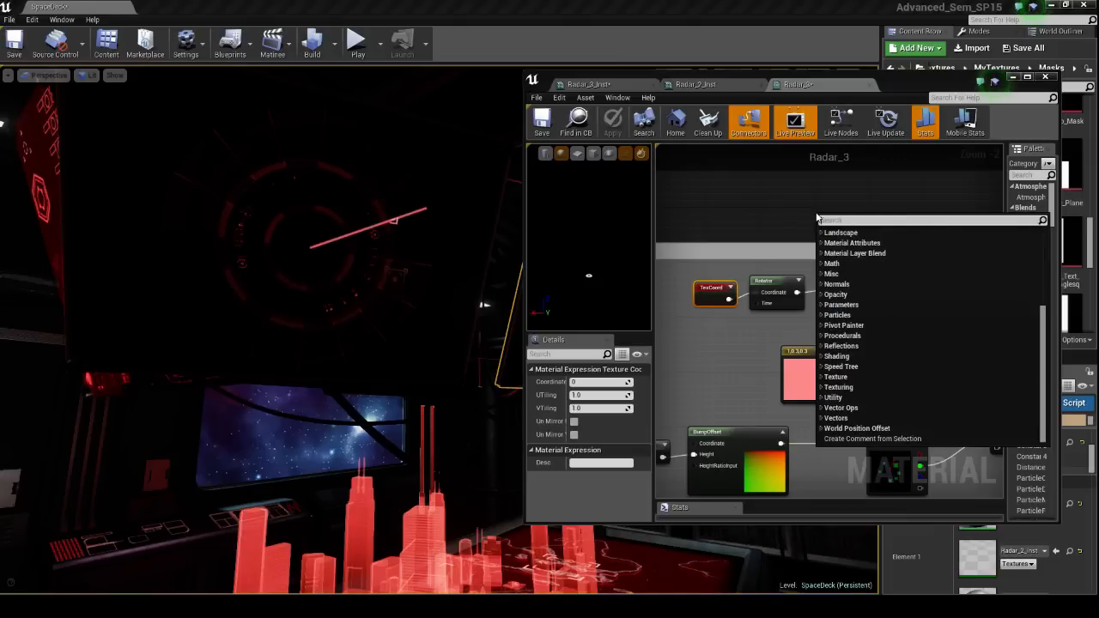
{"action": "left_click", "coordinate": [788, 212]}
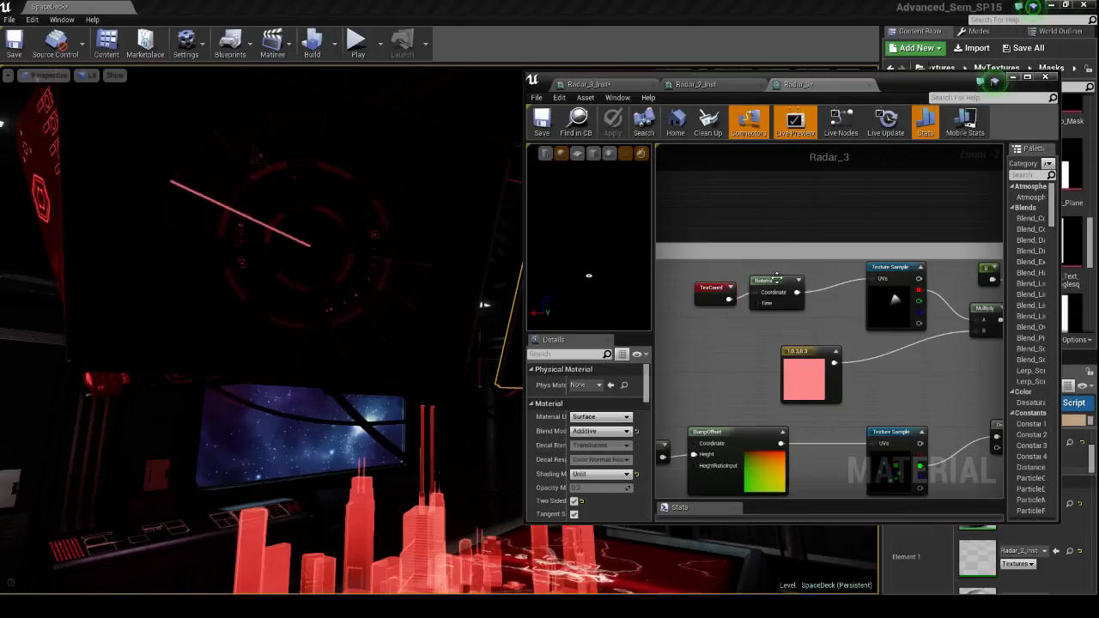
Inspect the Rotator's settings and follow its texture and the pink colour constant through the Multiply node to the Lerp.
{"action": "left_click", "coordinate": [777, 281]}
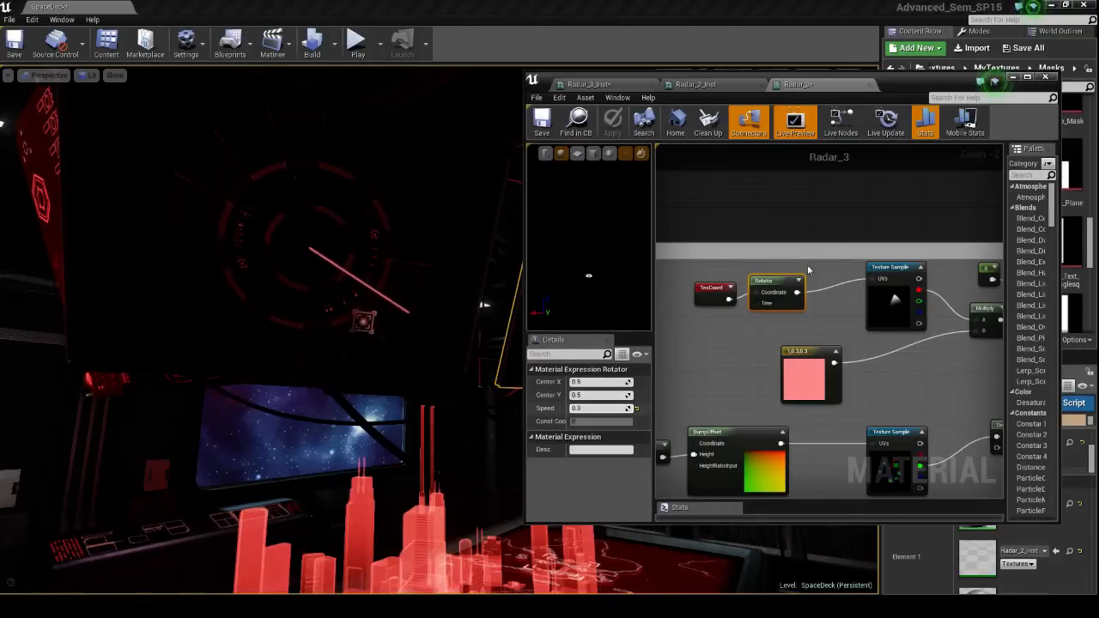
{"action": "right_click_drag", "start_coordinate": [833, 243], "coordinate": [750, 249]}
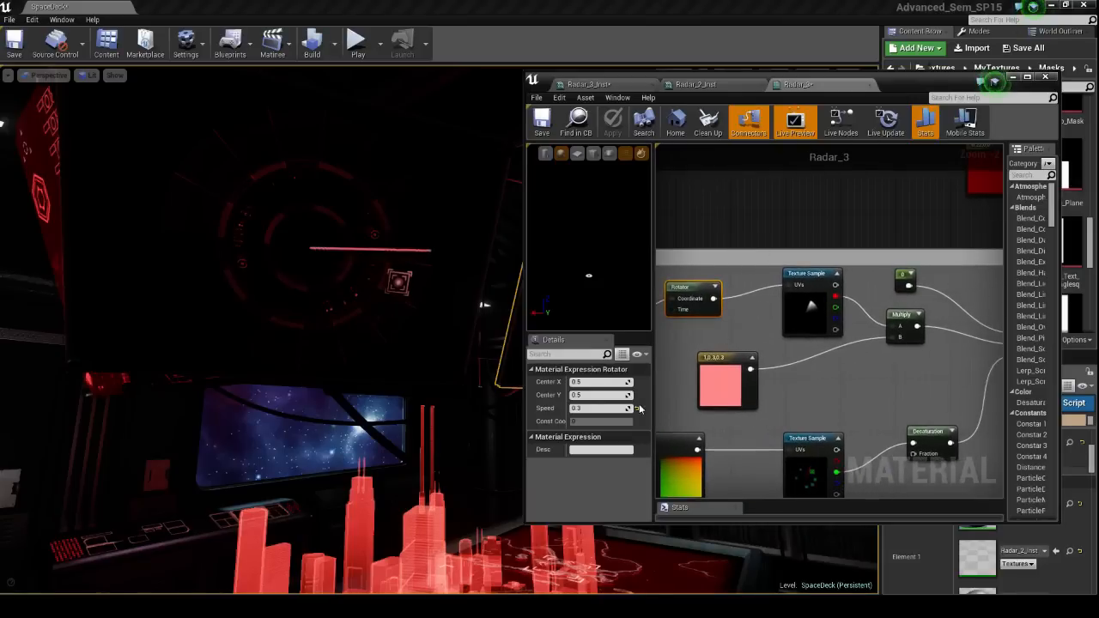
{"action": "mouse_move", "coordinate": [842, 234]}
{"action": "right_mouse_down"}
{"action": "mouse_move", "coordinate": [903, 231]}
{"action": "mouse_move", "coordinate": [861, 228]}
{"action": "right_mouse_up"}
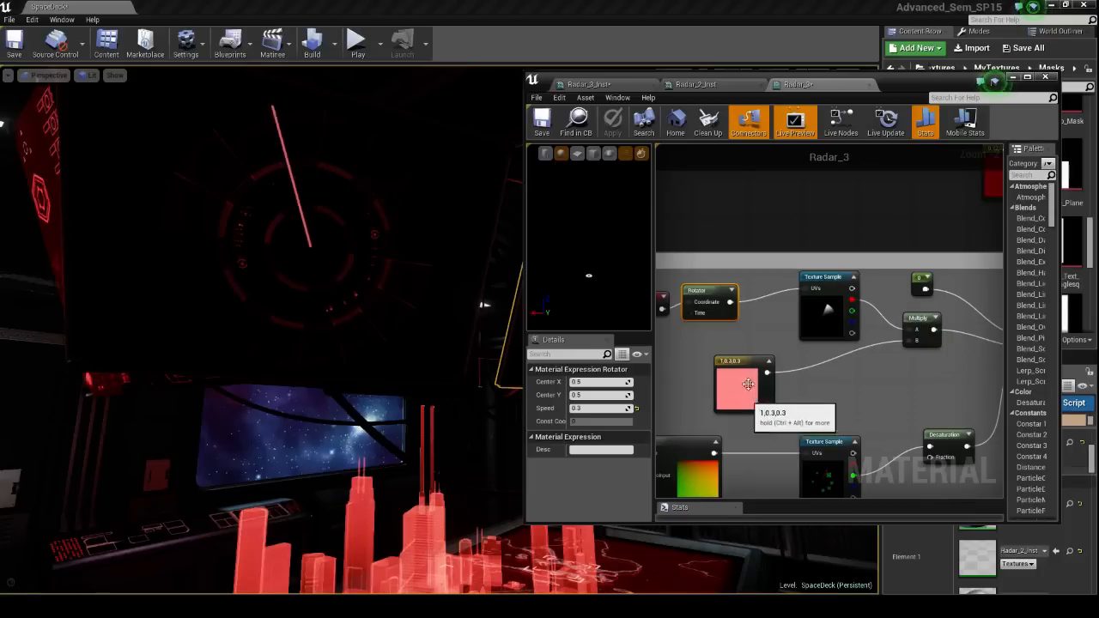
{"action": "right_click_drag", "start_coordinate": [936, 365], "coordinate": [812, 354]}
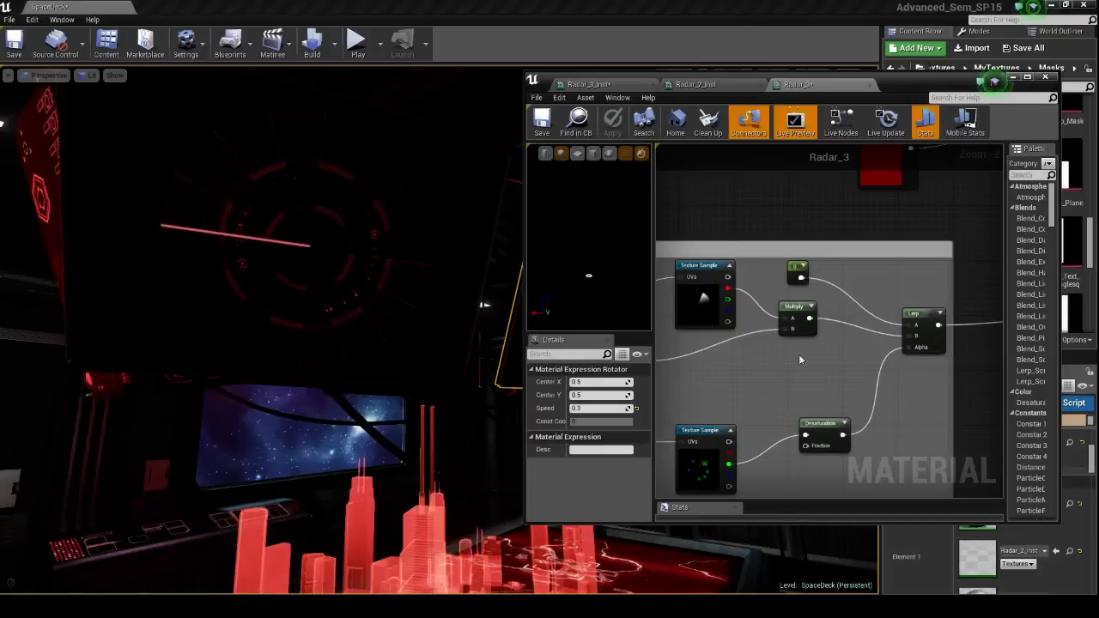
{"action": "right_click_drag", "start_coordinate": [798, 355], "coordinate": [1092, 273]}
{"action": "right_click_drag", "start_coordinate": [770, 288], "coordinate": [707, 306]}
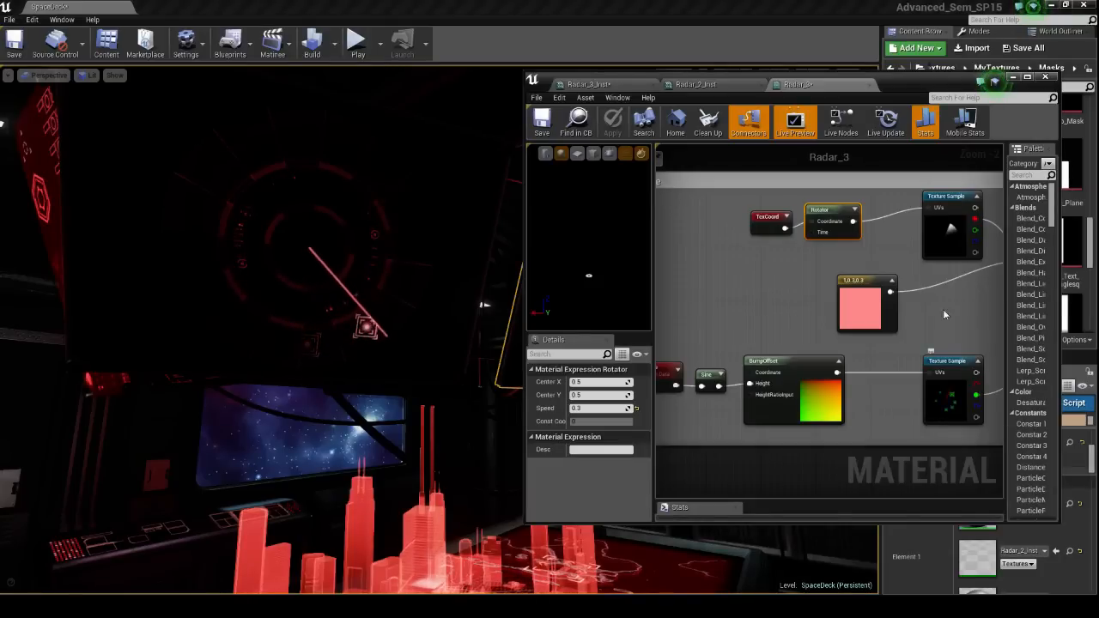
Inspect the Time, Sine and BumpOffset nodes of the Scanline group and examine their effect on the radar display up close.
{"action": "right_click_drag", "start_coordinate": [762, 321], "coordinate": [795, 314]}
{"action": "left_click", "coordinate": [698, 371]}
{"action": "left_click", "coordinate": [735, 372]}
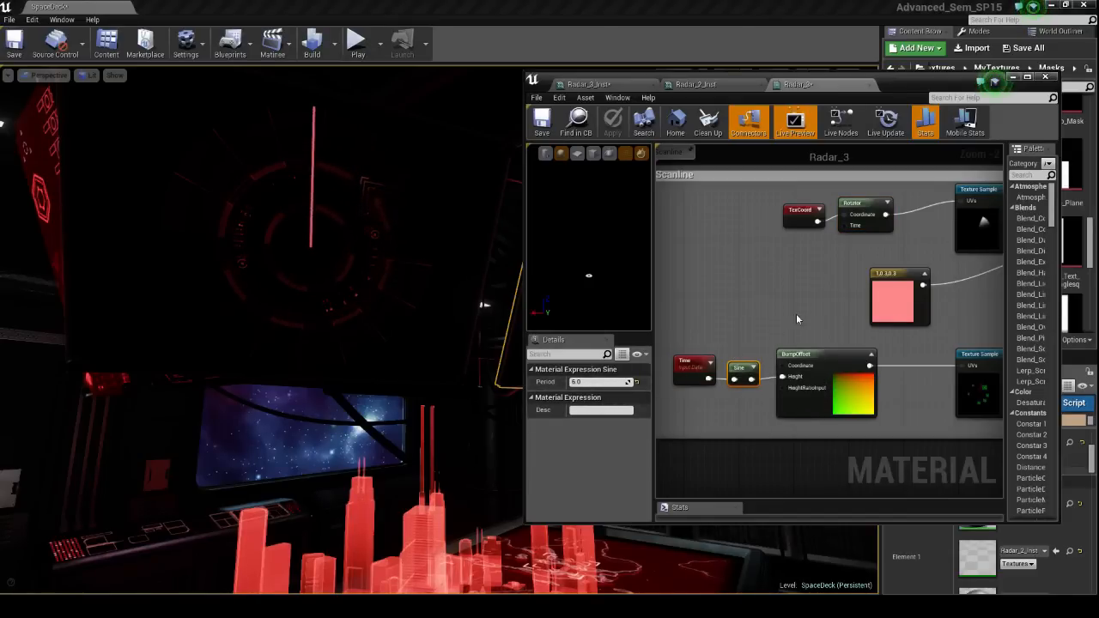
{"action": "right_click_drag", "start_coordinate": [796, 320], "coordinate": [741, 318]}
{"action": "left_click", "coordinate": [769, 362]}
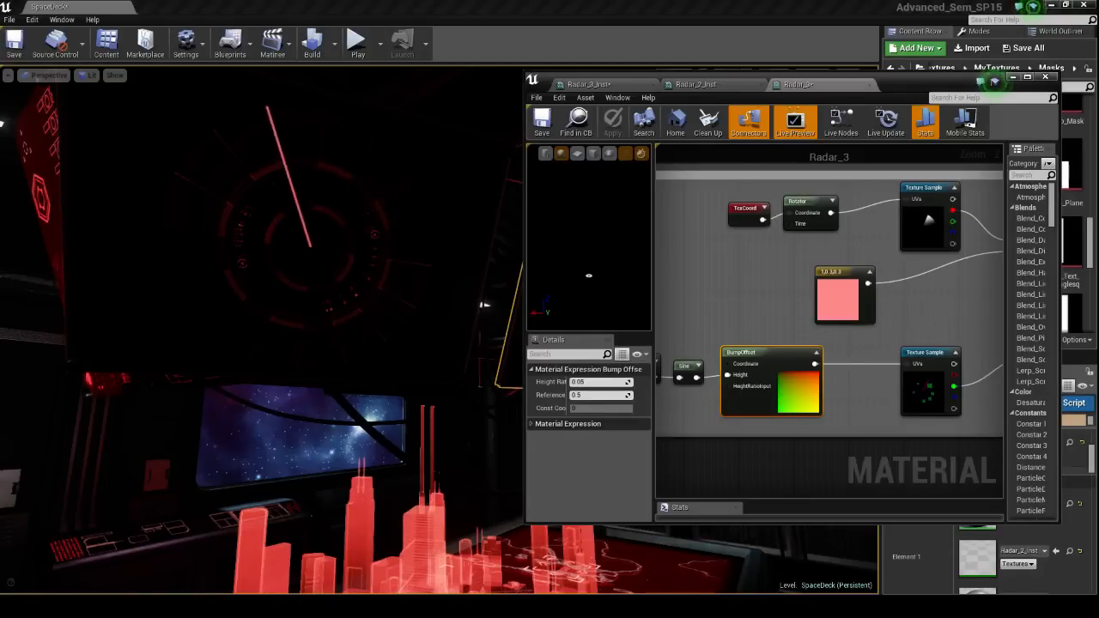
{"action": "mouse_move", "coordinate": [343, 300]}
{"action": "right_mouse_down"}
{"action": "mouse_move", "coordinate": [412, 317]}
{"action": "mouse_move", "coordinate": [326, 266]}
{"action": "mouse_move", "coordinate": [266, 271]}
{"action": "mouse_move", "coordinate": [403, 257]}
{"action": "mouse_move", "coordinate": [262, 248]}
{"action": "mouse_move", "coordinate": [296, 257]}
{"action": "right_mouse_up"}
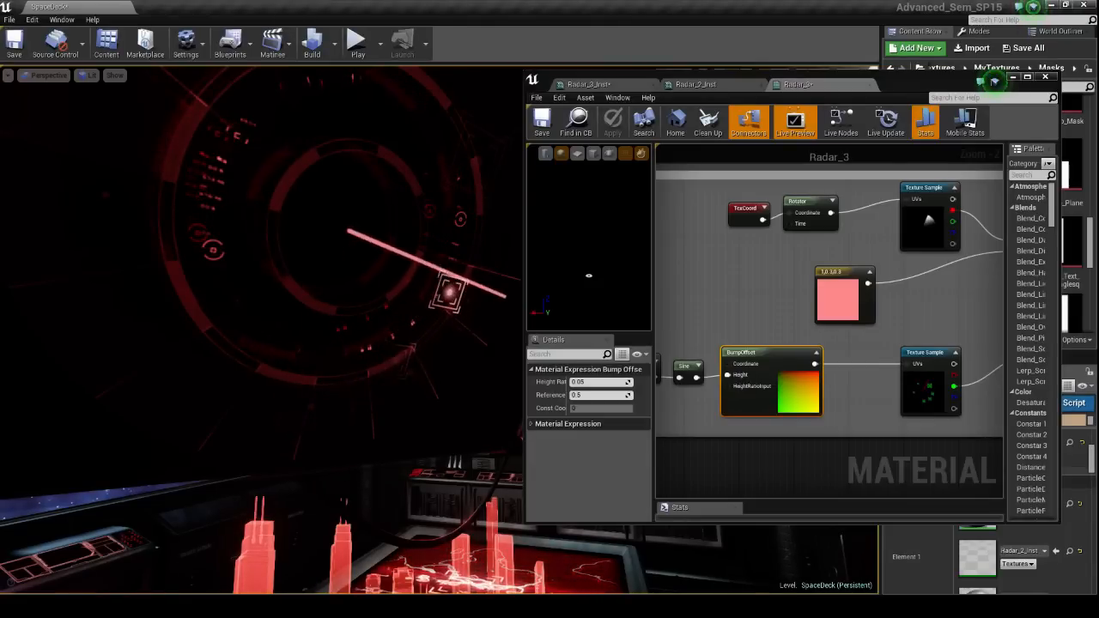
{"action": "right_click_drag", "start_coordinate": [722, 322], "coordinate": [752, 324]}
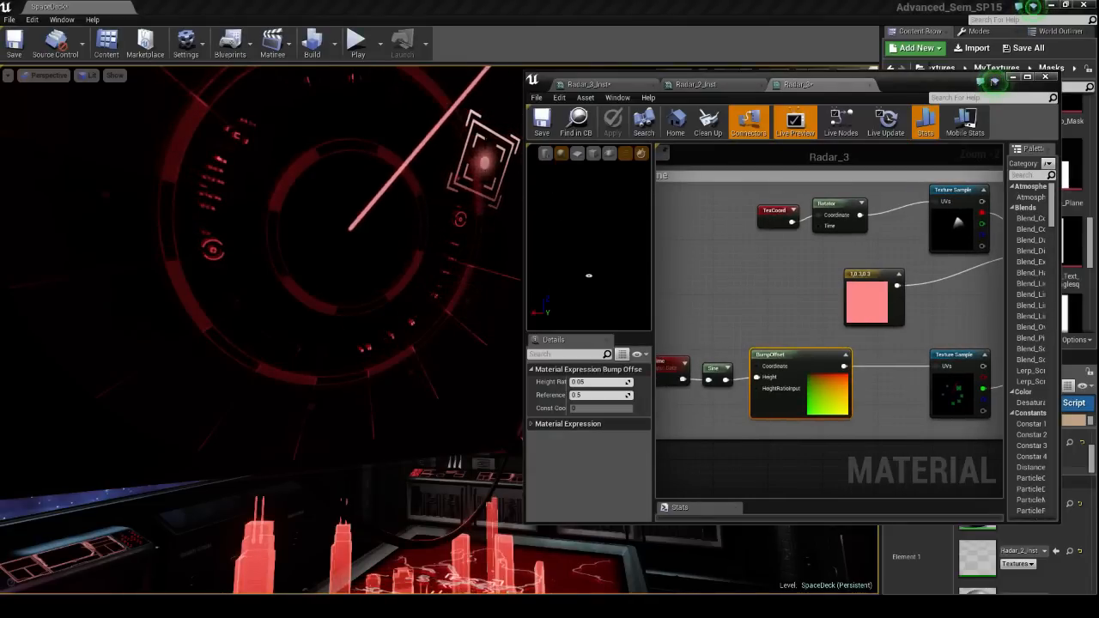
Trace the lower Texture Sample in the Scanline group through the Desaturation node into the Lerp's Alpha input.
{"action": "right_click_drag", "start_coordinate": [969, 316], "coordinate": [697, 322]}
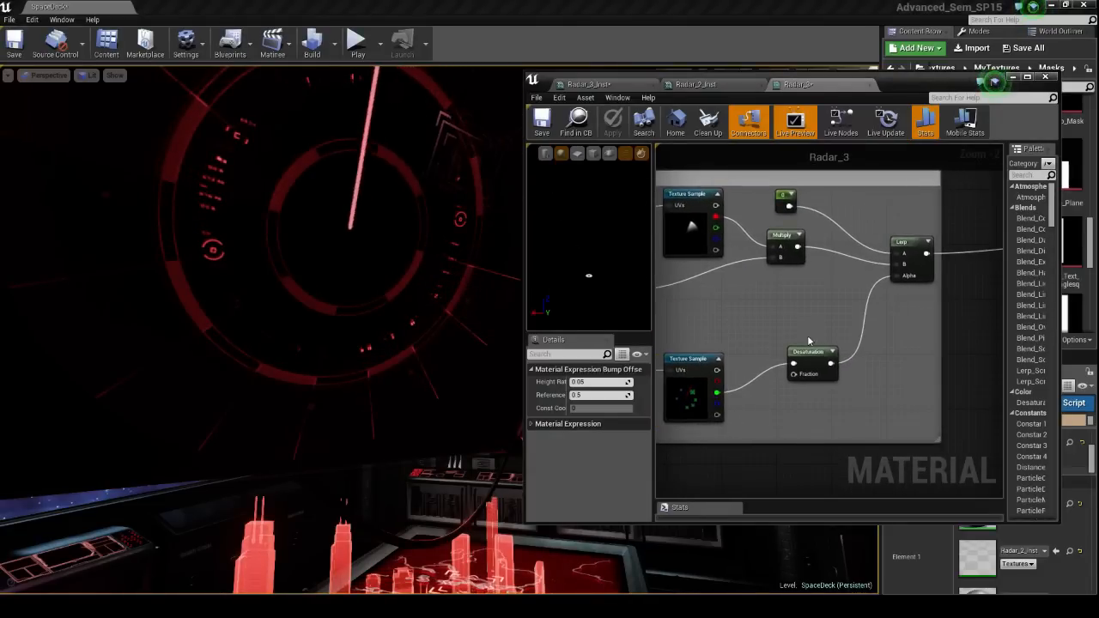
{"action": "right_click_drag", "start_coordinate": [786, 319], "coordinate": [700, 329]}
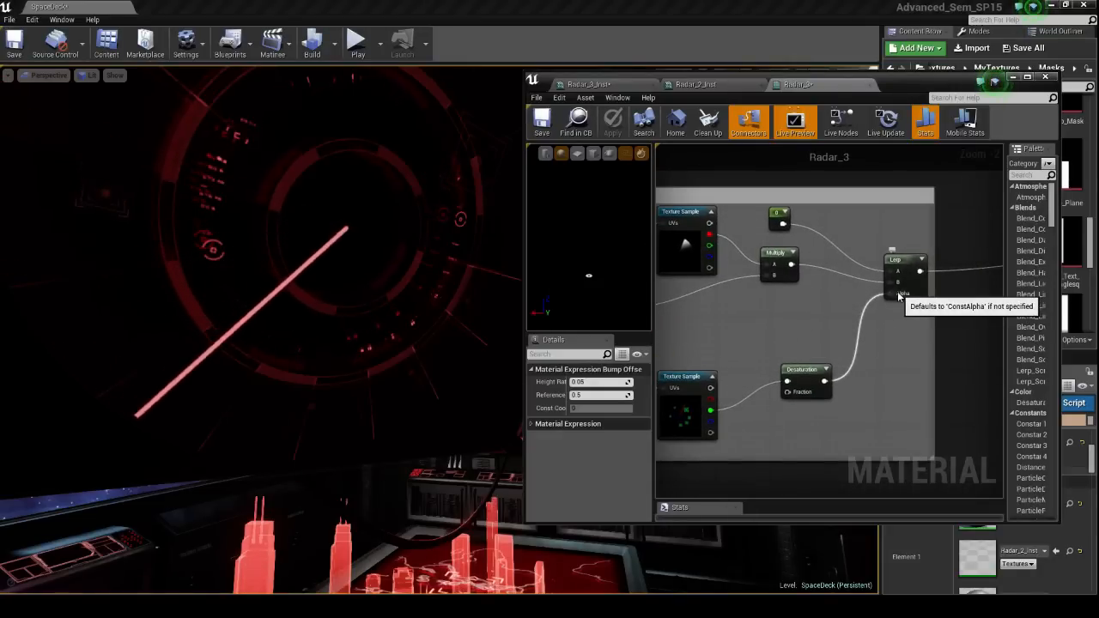
{"action": "right_click_drag", "start_coordinate": [835, 305], "coordinate": [936, 315]}
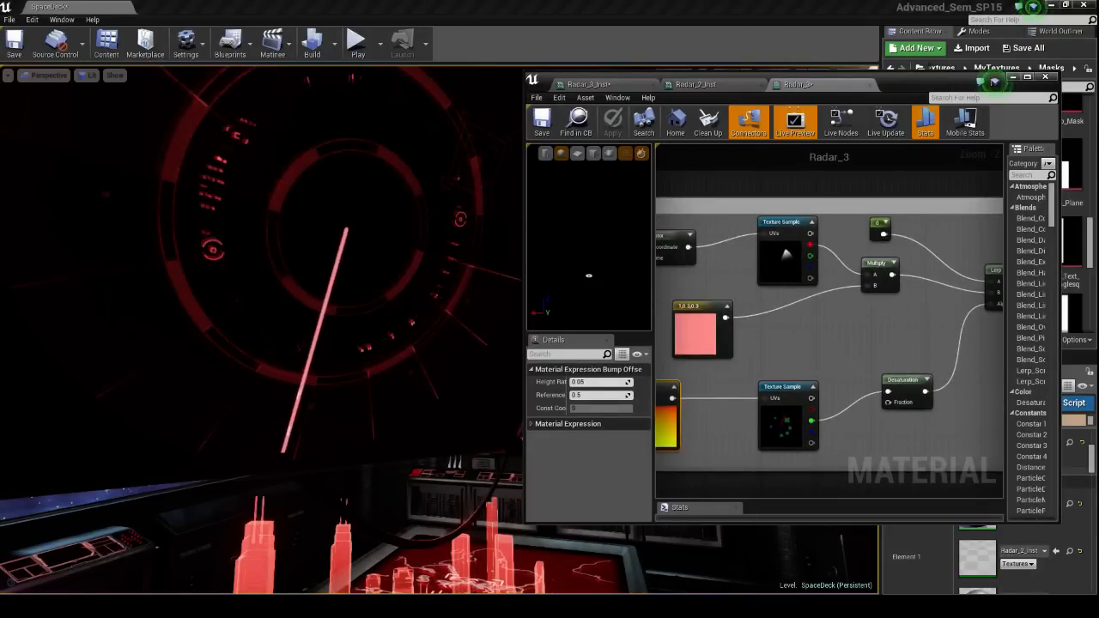
{"action": "right_click_drag", "start_coordinate": [798, 429], "coordinate": [736, 431]}
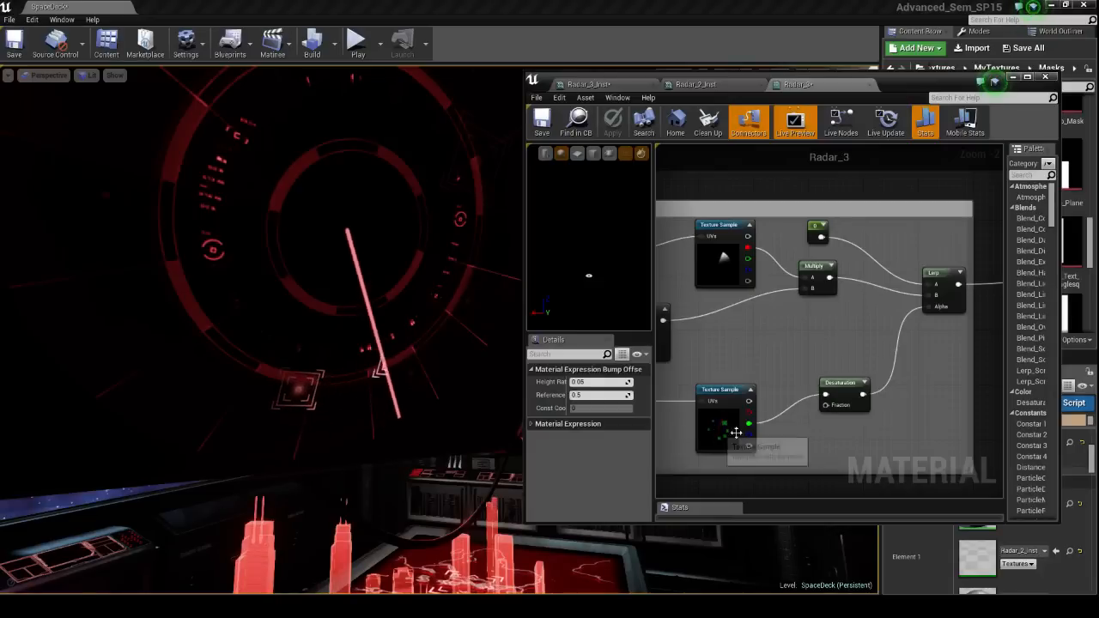
Spread out the first two Add nodes in the MainSwitch group and enlarge the group's comment box around them.
{"action": "right_click_drag", "start_coordinate": [893, 338], "coordinate": [739, 395]}
{"action": "scroll", "coordinate": [799, 329], "scroll_direction": "down", "scroll_amount": 2}
{"action": "right_click_drag", "start_coordinate": [898, 321], "coordinate": [659, 343]}
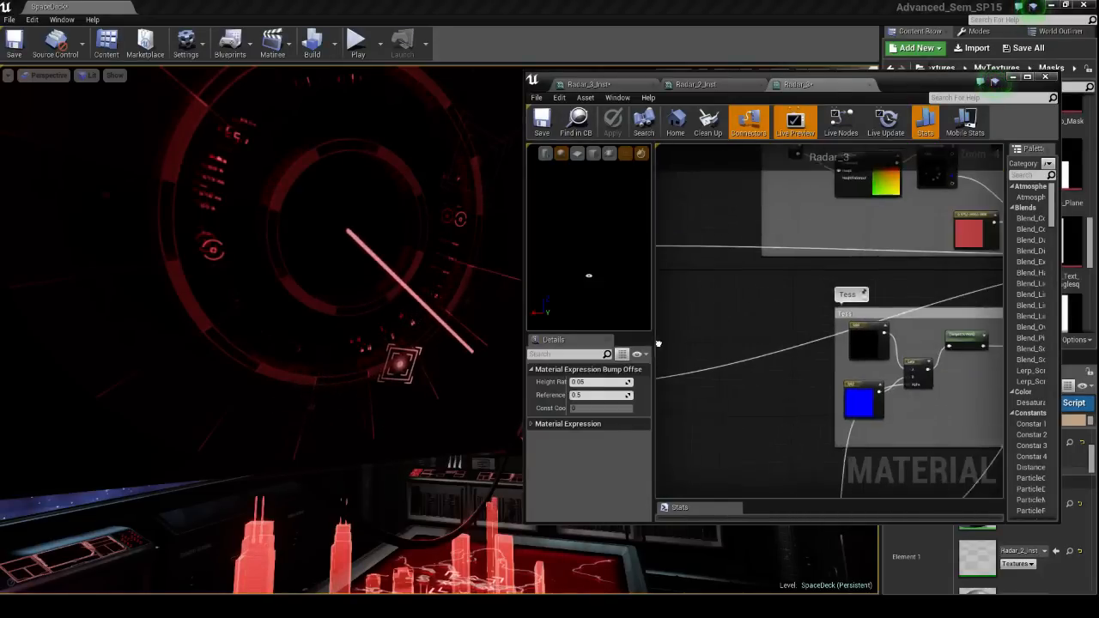
{"action": "right_click_drag", "start_coordinate": [926, 283], "coordinate": [658, 322]}
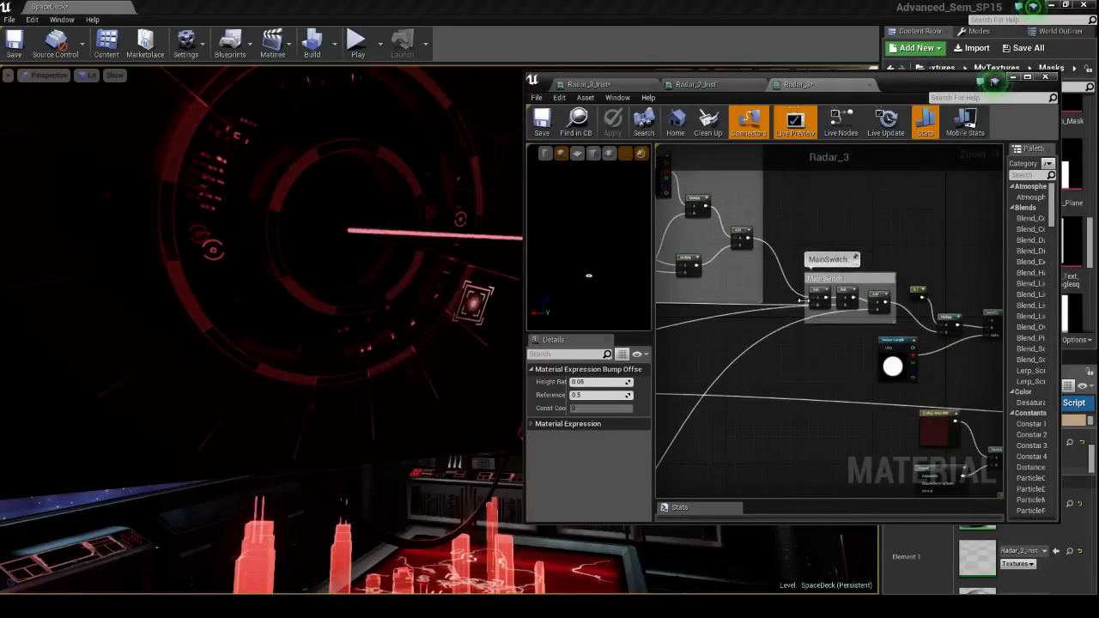
{"action": "scroll", "coordinate": [801, 300], "scroll_direction": "up", "scroll_amount": 2}
{"action": "scroll", "coordinate": [884, 279], "scroll_direction": "up", "scroll_amount": 1}
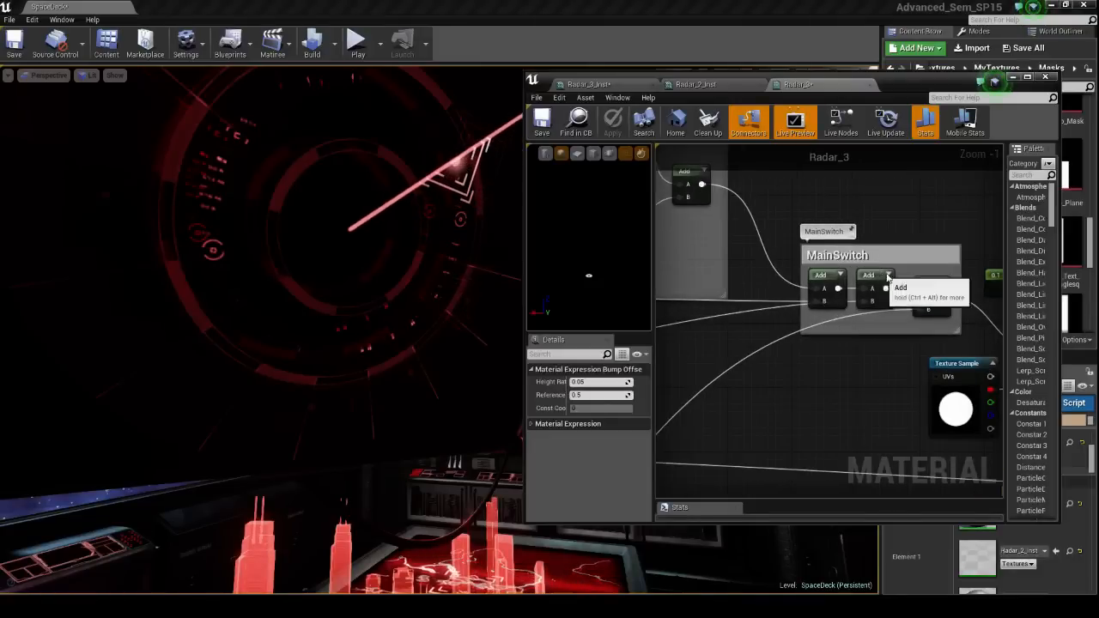
{"action": "left_click_drag", "start_coordinate": [887, 276], "coordinate": [889, 299]}
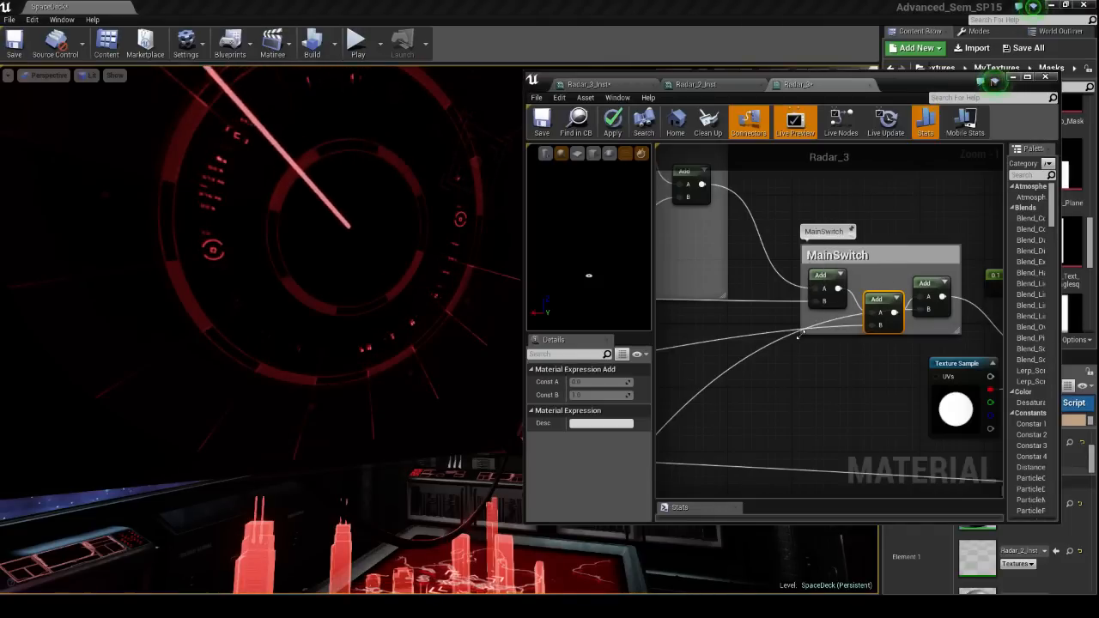
{"action": "left_click_drag", "start_coordinate": [798, 335], "coordinate": [787, 356]}
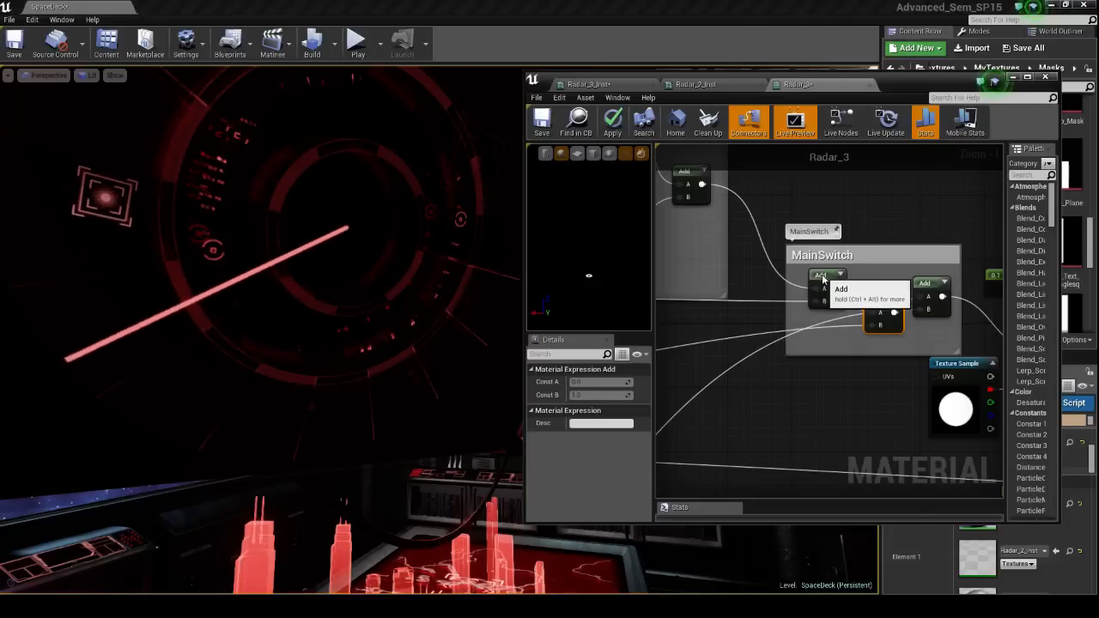
{"action": "left_click_drag", "start_coordinate": [821, 273], "coordinate": [807, 275]}
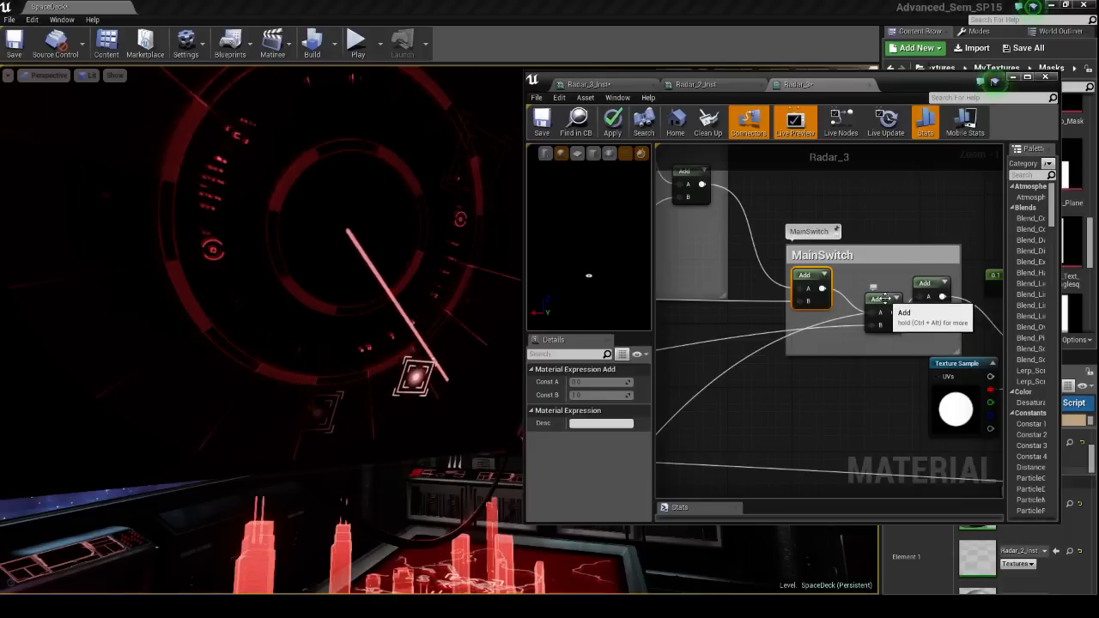
{"action": "left_click_drag", "start_coordinate": [881, 302], "coordinate": [874, 311]}
Locate the CenterGauge group in the graph and view the whole radar display in the level to compare them.
{"action": "scroll", "coordinate": [802, 352], "scroll_direction": "down", "scroll_amount": 6}
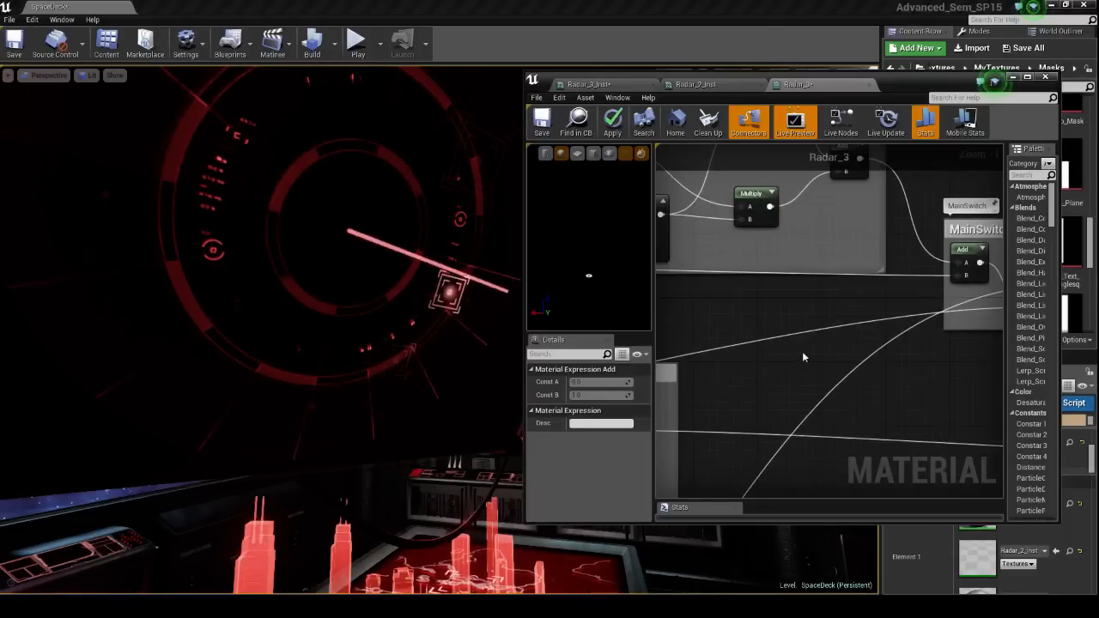
{"action": "right_click_drag", "start_coordinate": [653, 324], "coordinate": [746, 327]}
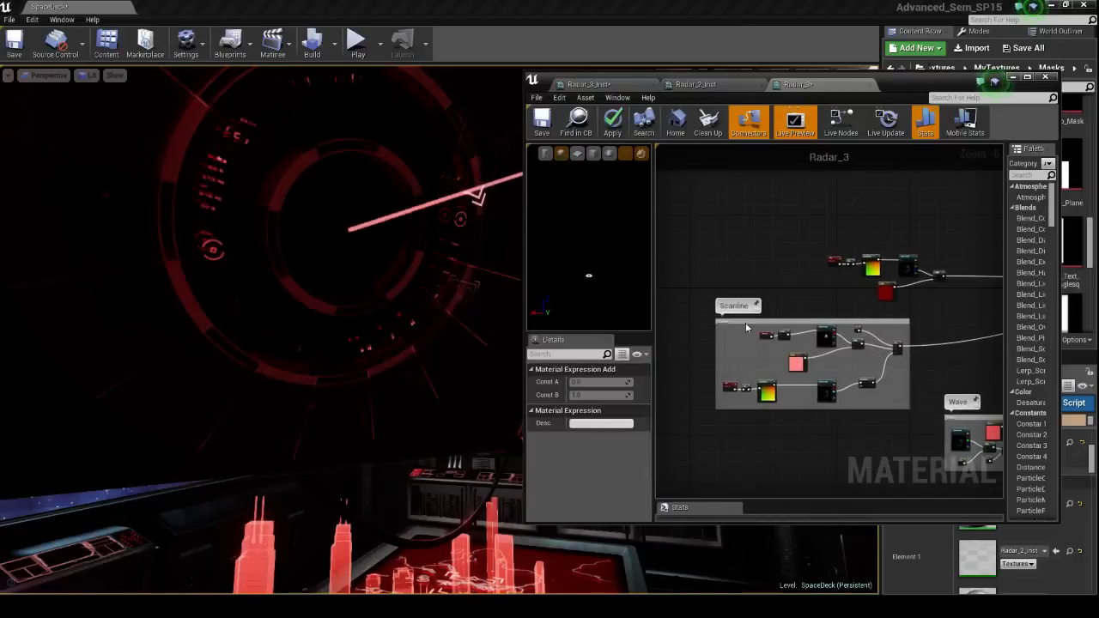
{"action": "right_click_drag", "start_coordinate": [946, 226], "coordinate": [656, 313]}
{"action": "scroll", "coordinate": [816, 309], "scroll_direction": "up", "scroll_amount": 3}
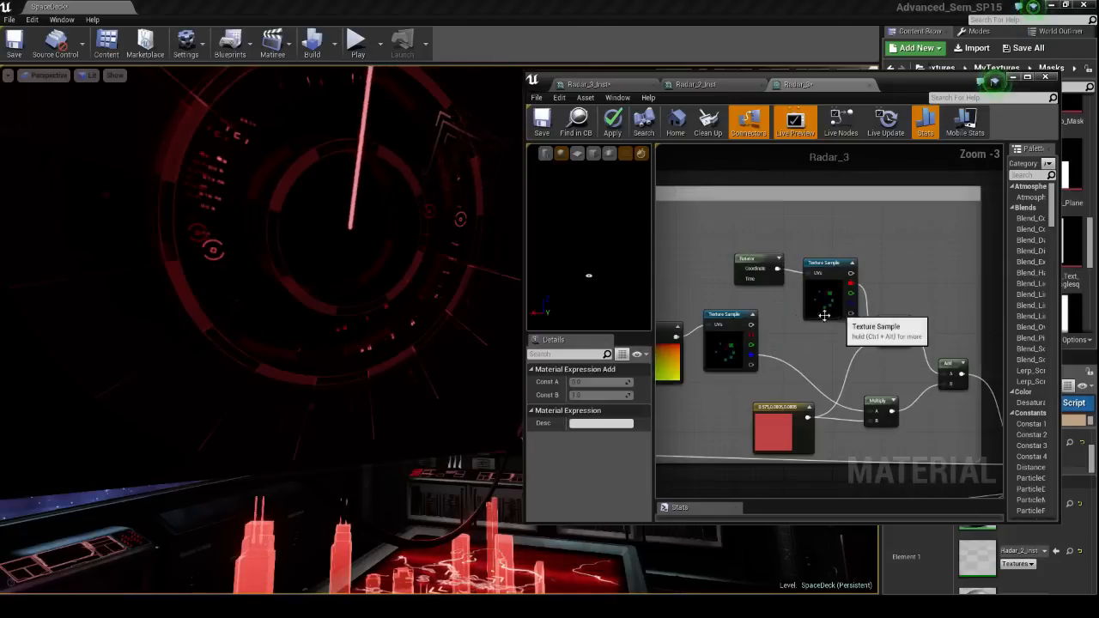
{"action": "right_click_drag", "start_coordinate": [766, 348], "coordinate": [923, 325]}
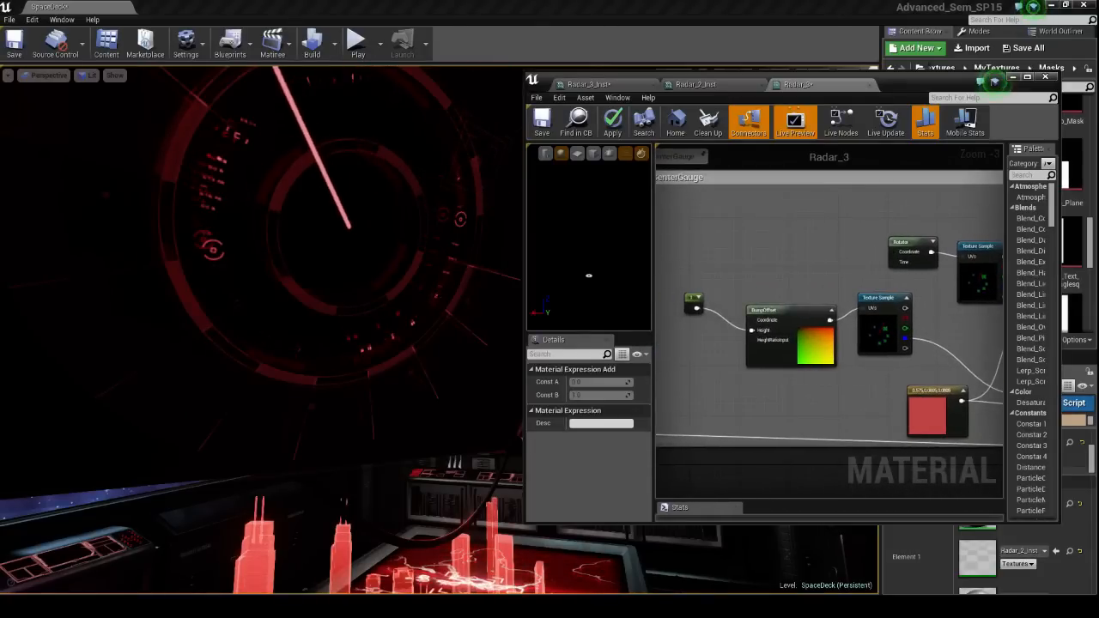
{"action": "right_click_drag", "start_coordinate": [275, 172], "coordinate": [301, 146]}
{"action": "key", "text": "s"}
{"action": "key", "text": "w"}
{"action": "right_click_drag", "start_coordinate": [755, 248], "coordinate": [773, 272]}
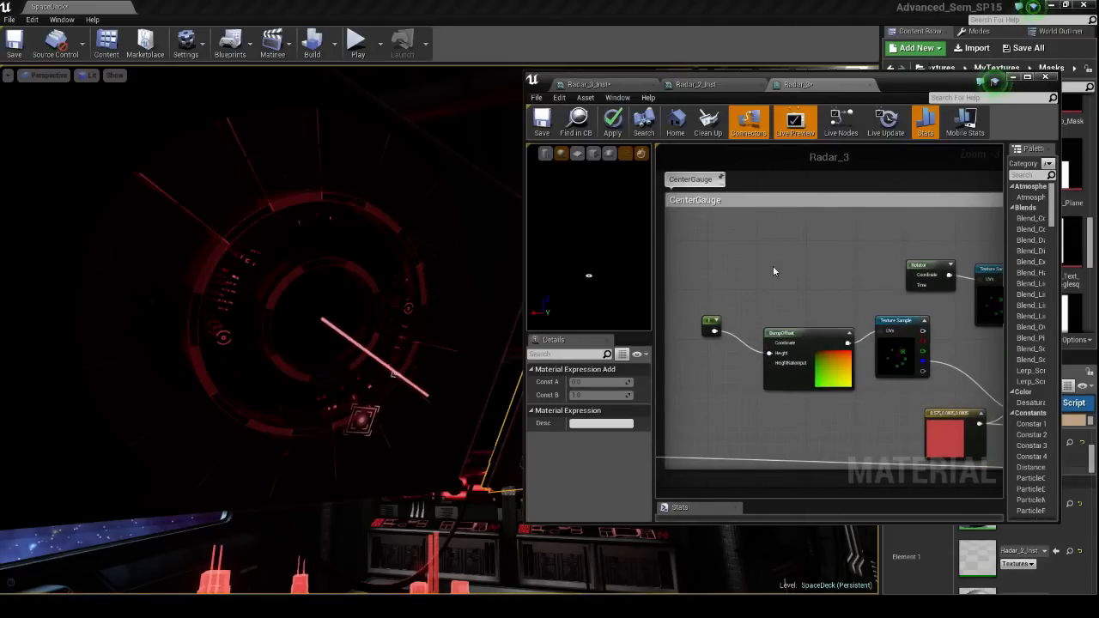
{"action": "right_click_drag", "start_coordinate": [777, 282], "coordinate": [745, 271]}
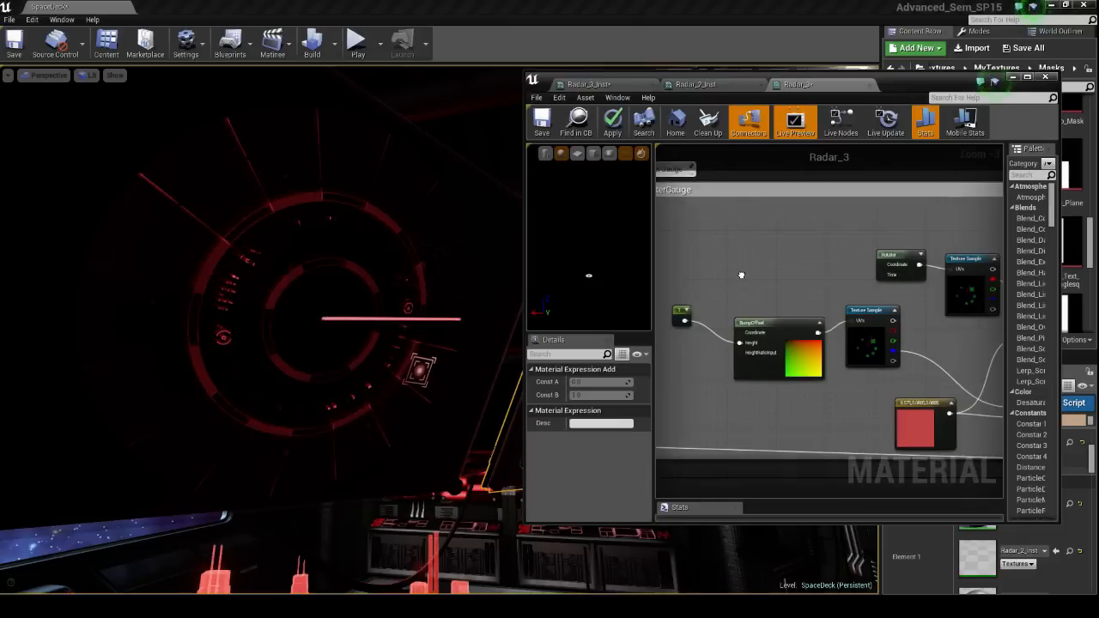
Select the constant feeding the BumpOffset height in the CenterGauge group and move it slightly closer to that node.
{"action": "left_click", "coordinate": [678, 315]}
{"action": "left_click_drag", "start_coordinate": [675, 314], "coordinate": [681, 327]}
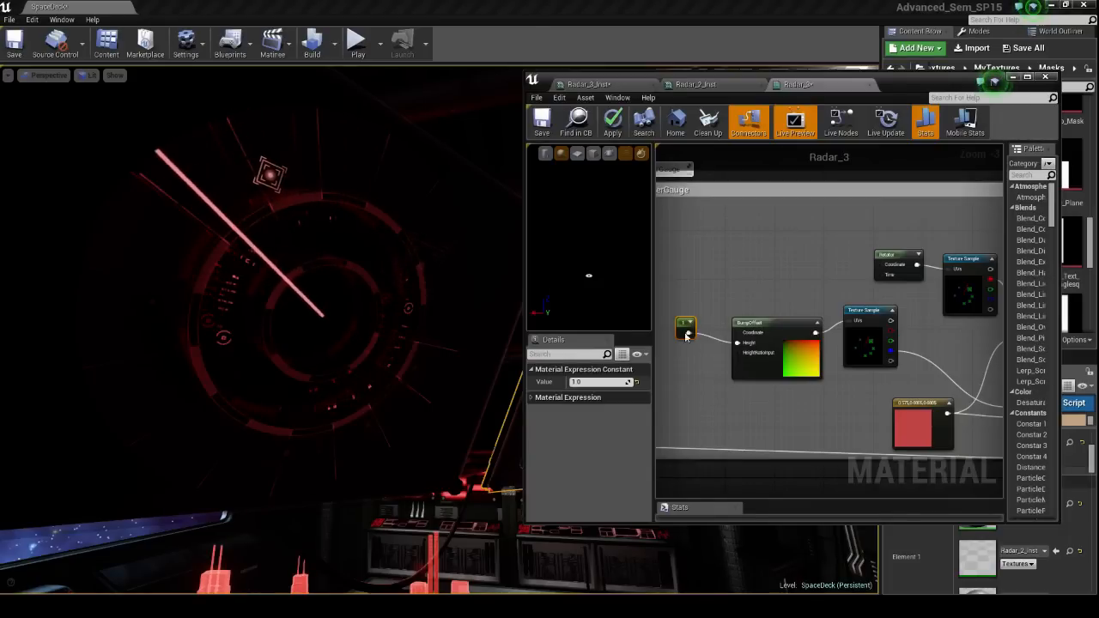
{"action": "right_click_drag", "start_coordinate": [683, 329], "coordinate": [757, 335]}
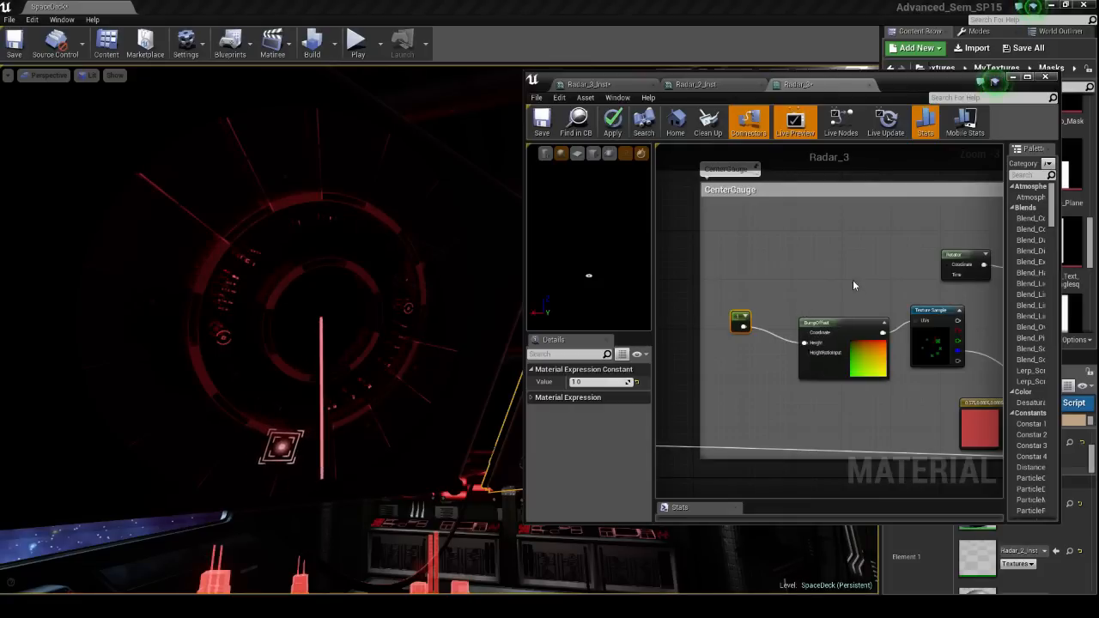
Follow the CenterGauge nodes from the BumpOffset through the Texture Samples and Multiply nodes to the final Add.
{"action": "right_click_drag", "start_coordinate": [852, 286], "coordinate": [735, 350]}
{"action": "right_click_drag", "start_coordinate": [825, 289], "coordinate": [747, 284]}
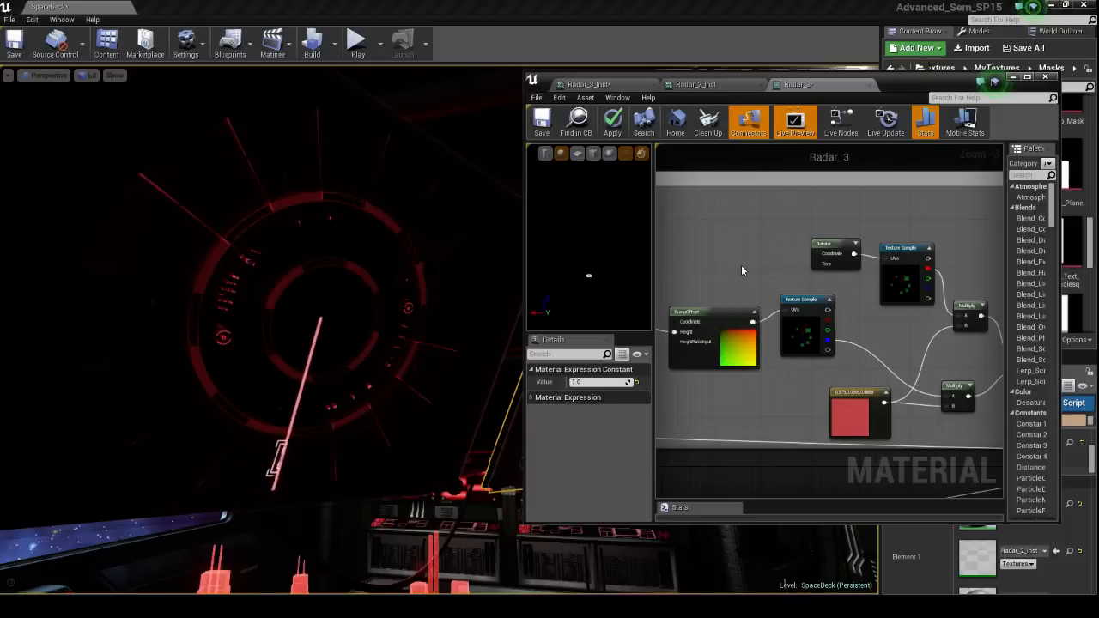
{"action": "right_click_drag", "start_coordinate": [760, 271], "coordinate": [695, 267]}
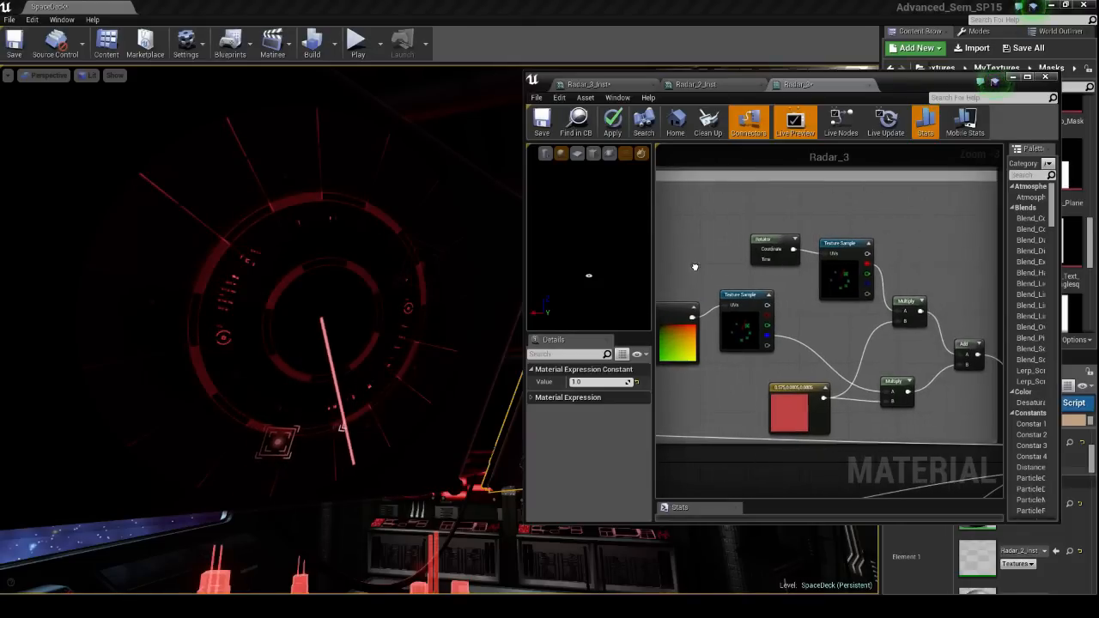
{"action": "right_click_drag", "start_coordinate": [856, 358], "coordinate": [786, 349]}
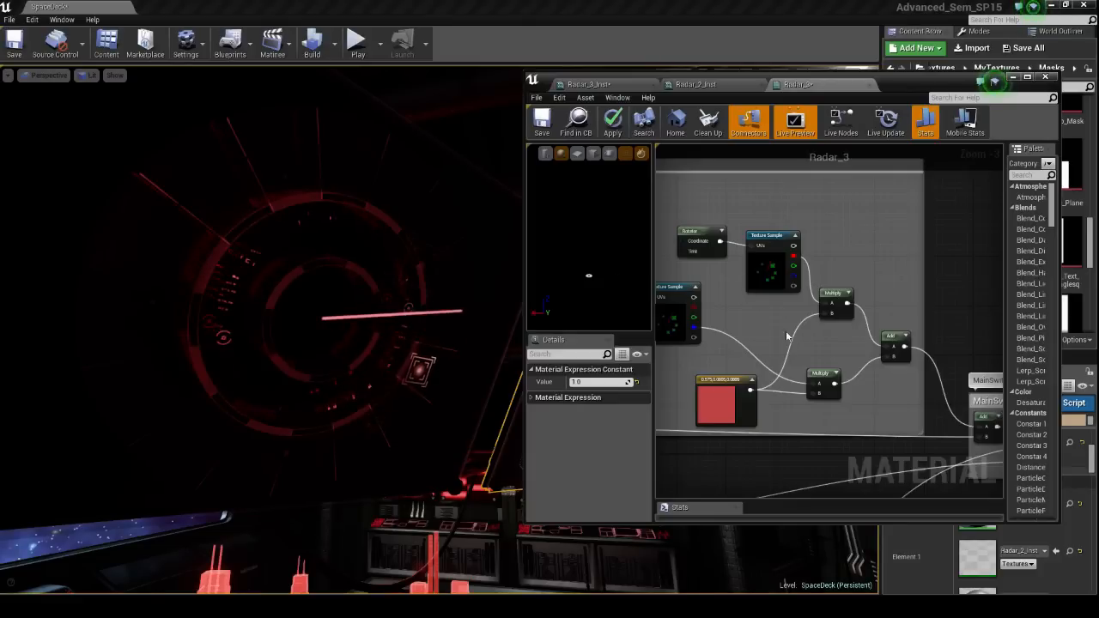
Examine the ungrouped Time, Sine, BumpOffset and Texture Sample chain above the Scanline group and the 0.22,0,0 colour multiplied with it.
{"action": "right_click_drag", "start_coordinate": [786, 336], "coordinate": [728, 328]}
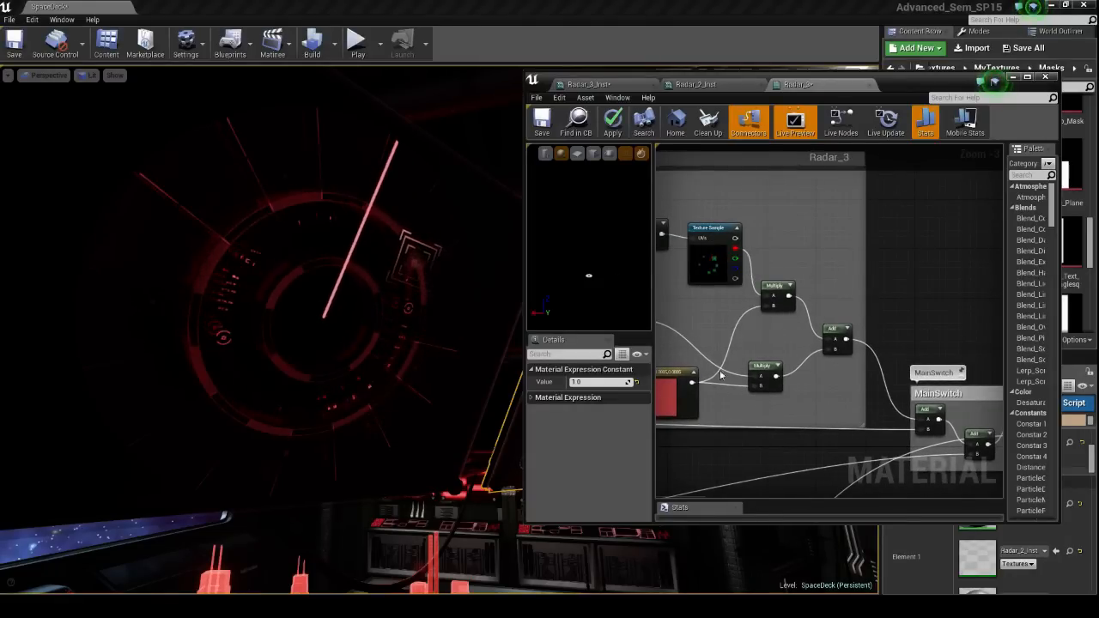
{"action": "right_click_drag", "start_coordinate": [829, 409], "coordinate": [803, 343]}
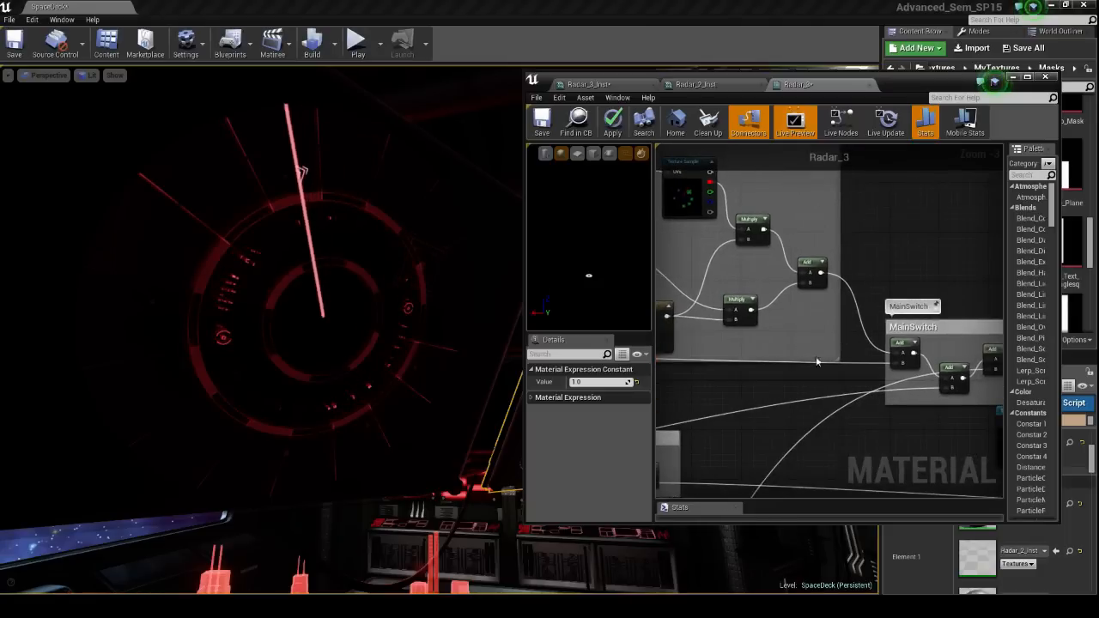
{"action": "scroll", "coordinate": [815, 356], "scroll_direction": "down", "scroll_amount": 4}
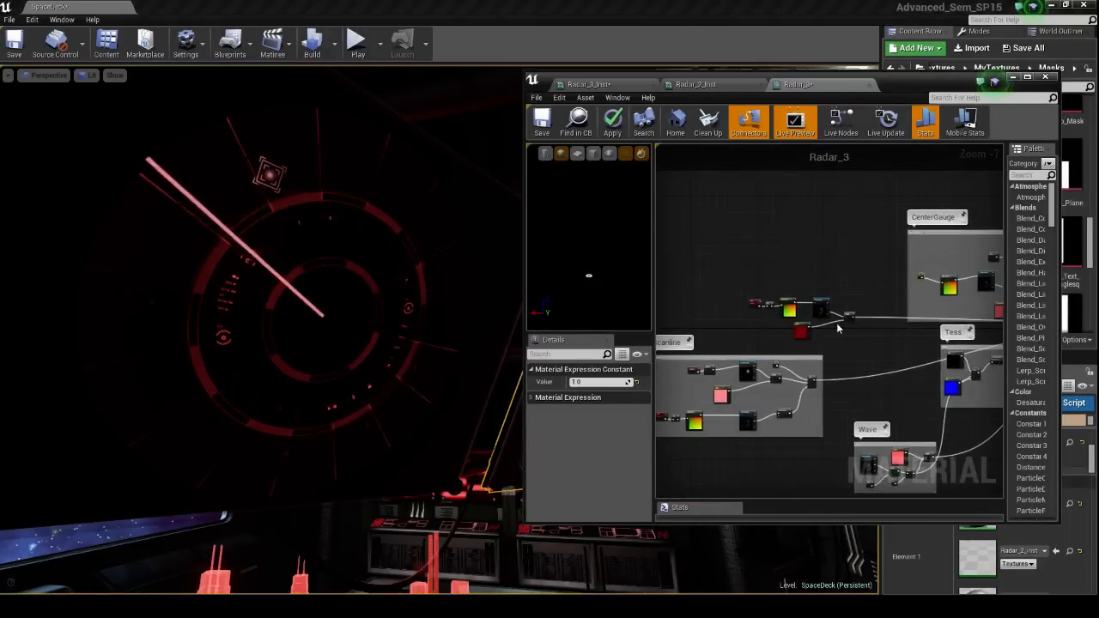
{"action": "scroll", "coordinate": [838, 328], "scroll_direction": "up", "scroll_amount": 6}
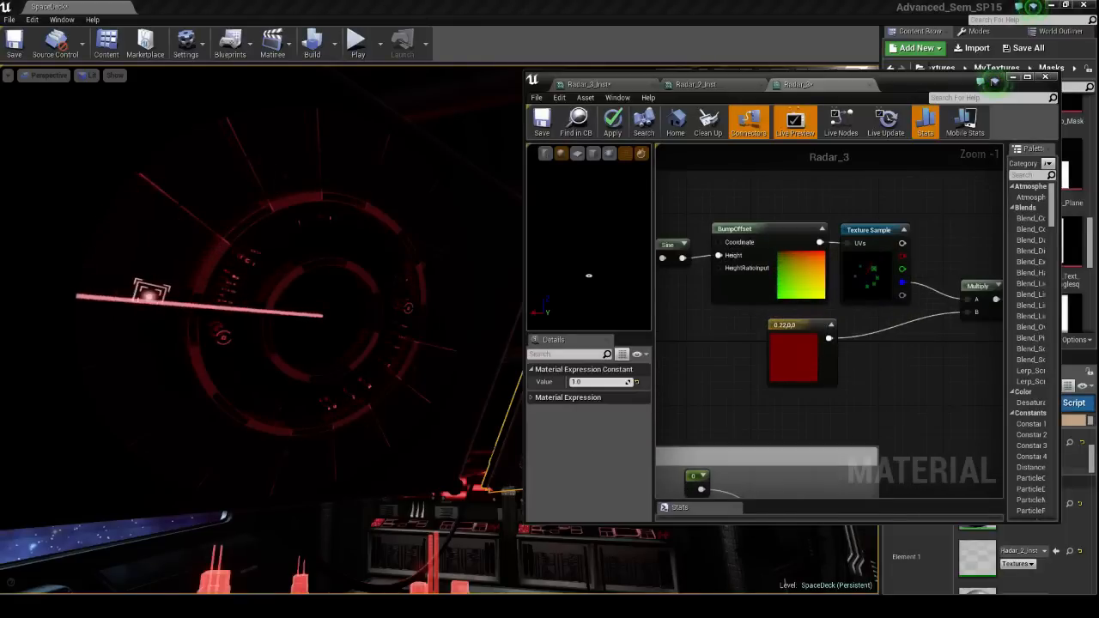
{"action": "right_click_drag", "start_coordinate": [731, 326], "coordinate": [817, 361]}
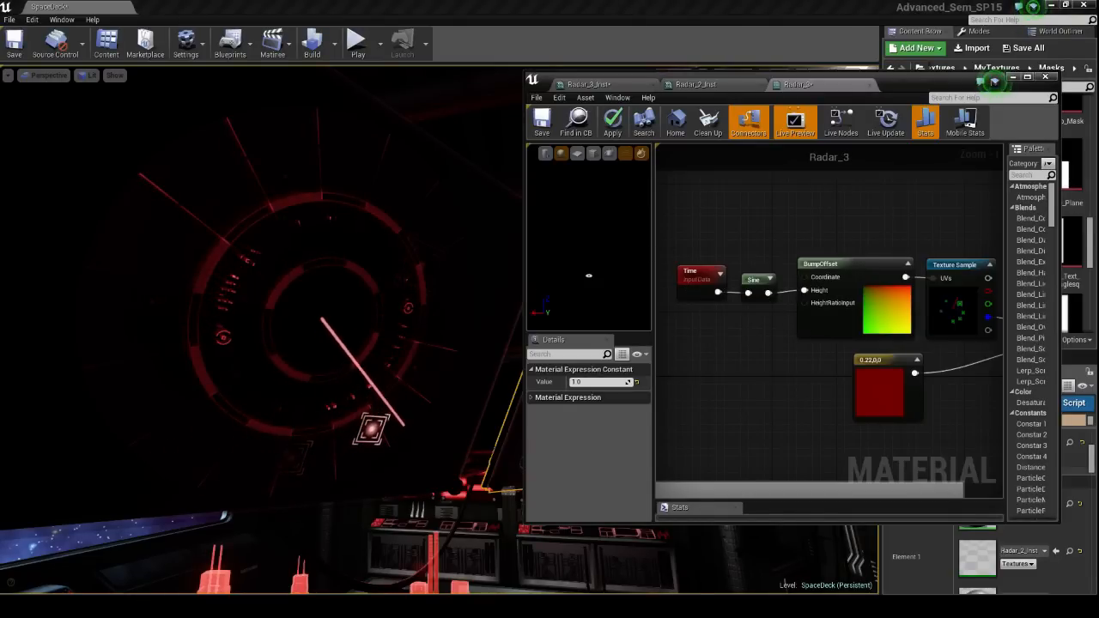
{"action": "right_click_drag", "start_coordinate": [807, 387], "coordinate": [762, 388]}
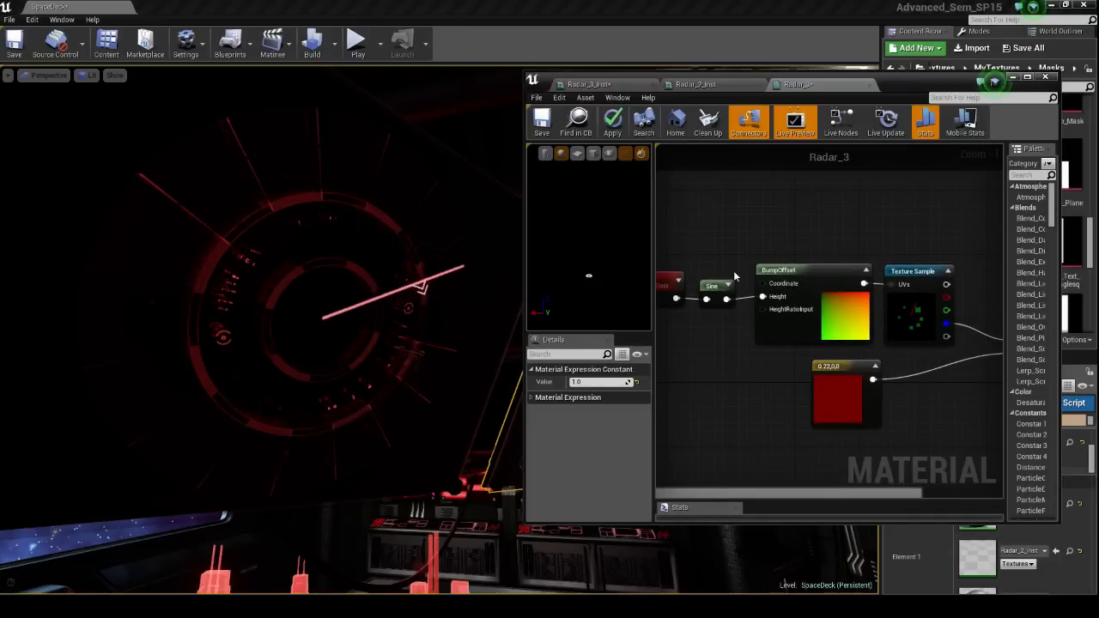
Select the BumpOffset node in the CenterGauge group and check its height ratio and reference plane settings.
{"action": "scroll", "coordinate": [901, 257], "scroll_direction": "down", "scroll_amount": 5}
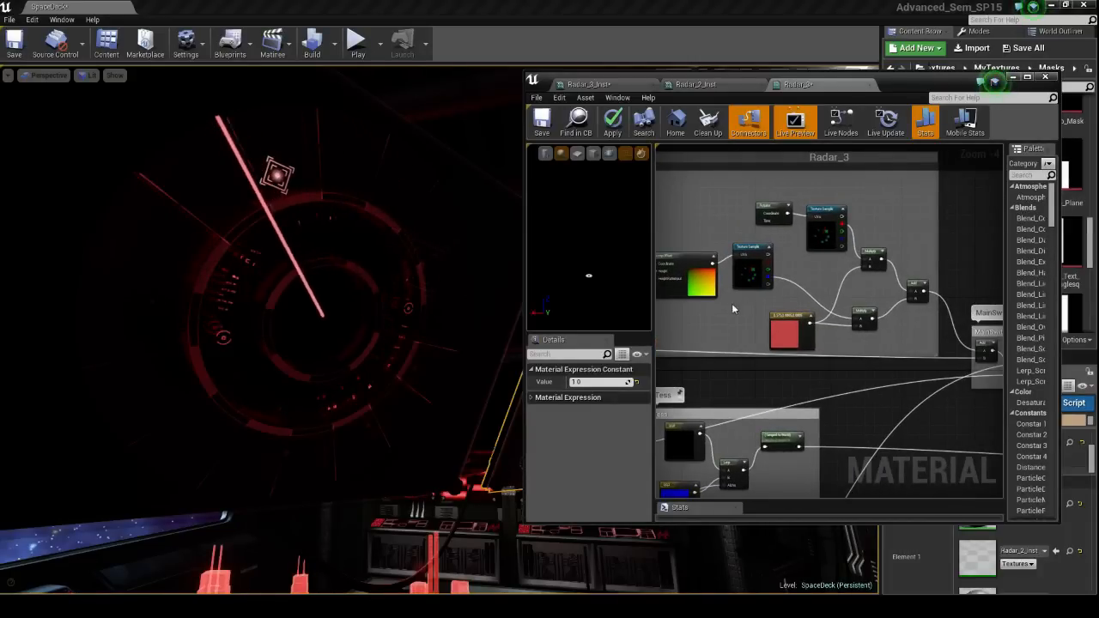
{"action": "right_click_drag", "start_coordinate": [709, 308], "coordinate": [795, 311]}
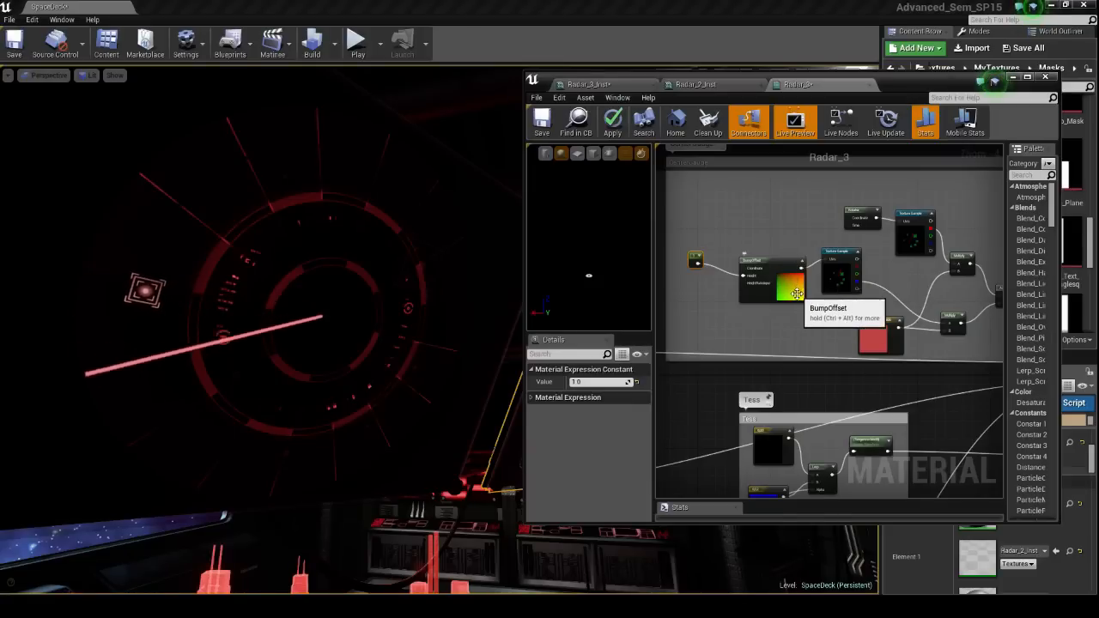
{"action": "left_click", "coordinate": [797, 294]}
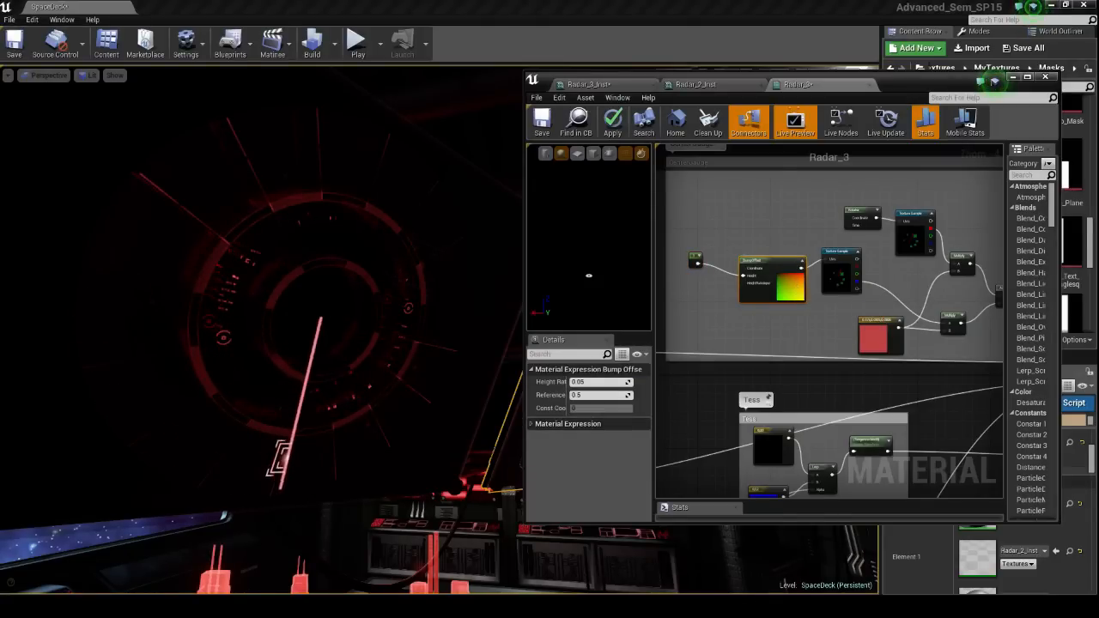
{"action": "right_click_drag", "start_coordinate": [701, 348], "coordinate": [541, 339]}
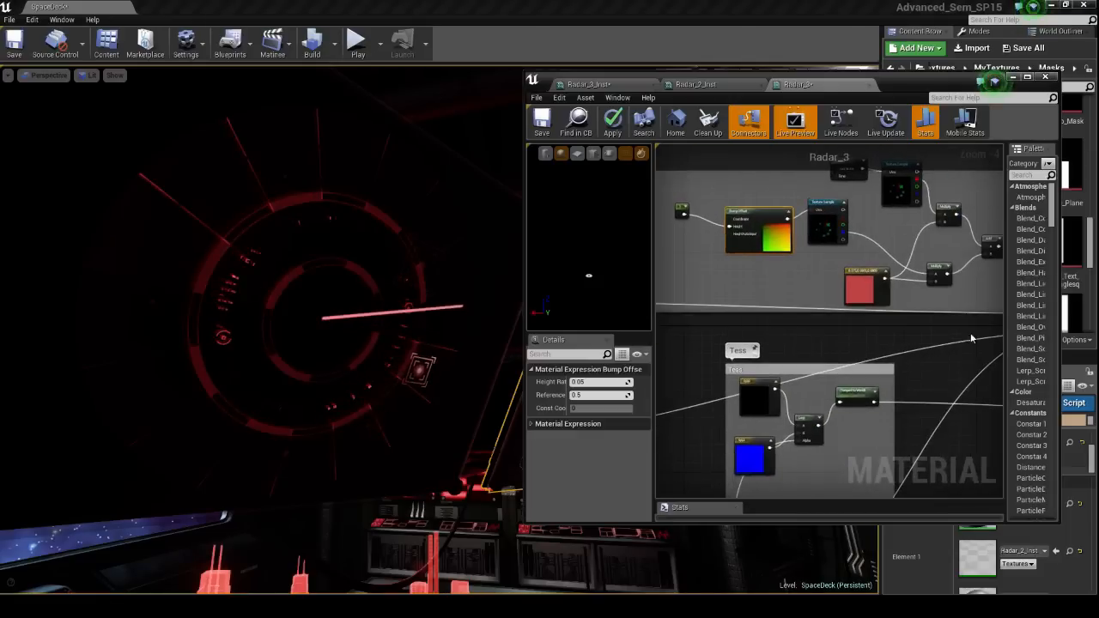
Space out the Lerp and the white circle Texture Sample after the MainSwitch group, and review the CenterGauge nodes feeding that group.
{"action": "right_click_drag", "start_coordinate": [674, 180], "coordinate": [703, 317]}
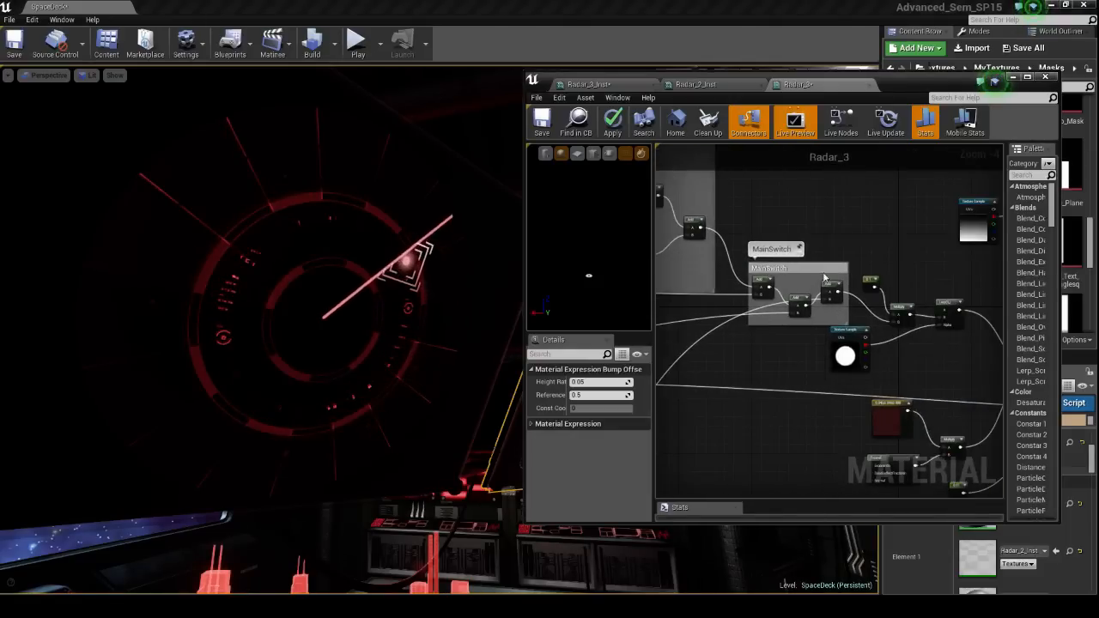
{"action": "right_click_drag", "start_coordinate": [794, 271], "coordinate": [707, 263]}
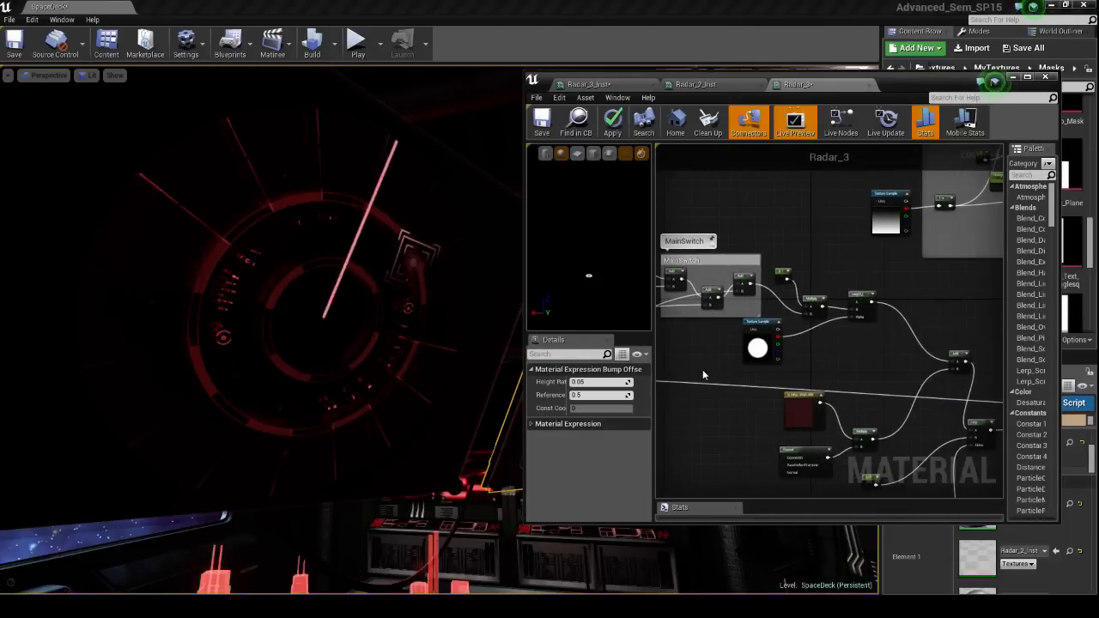
{"action": "scroll", "coordinate": [791, 329], "scroll_direction": "up", "scroll_amount": 2}
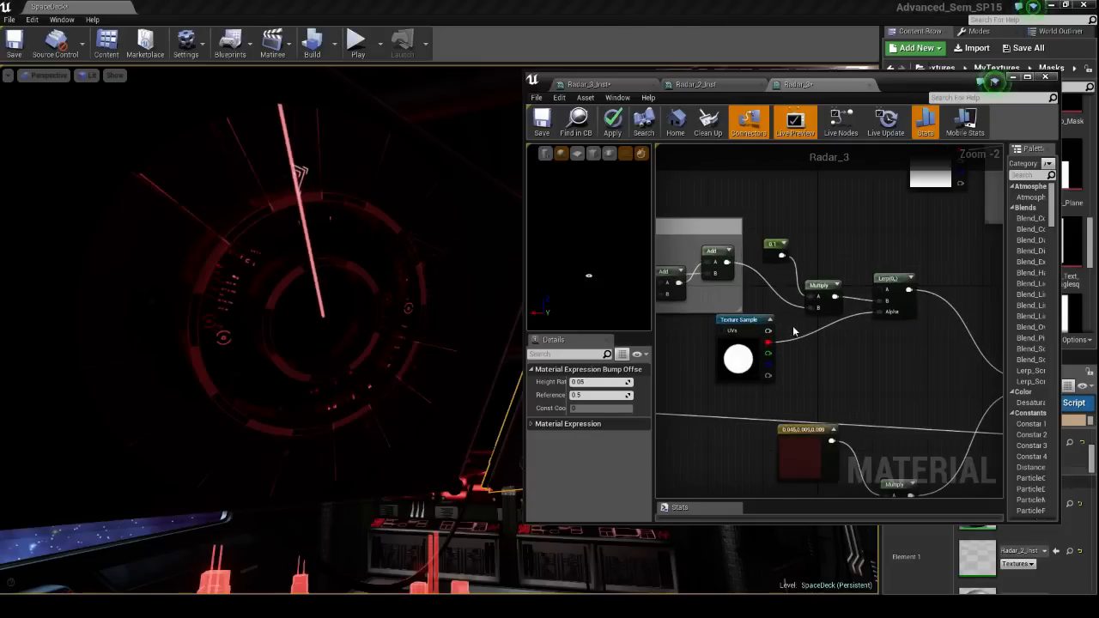
{"action": "left_click_drag", "start_coordinate": [891, 279], "coordinate": [949, 279]}
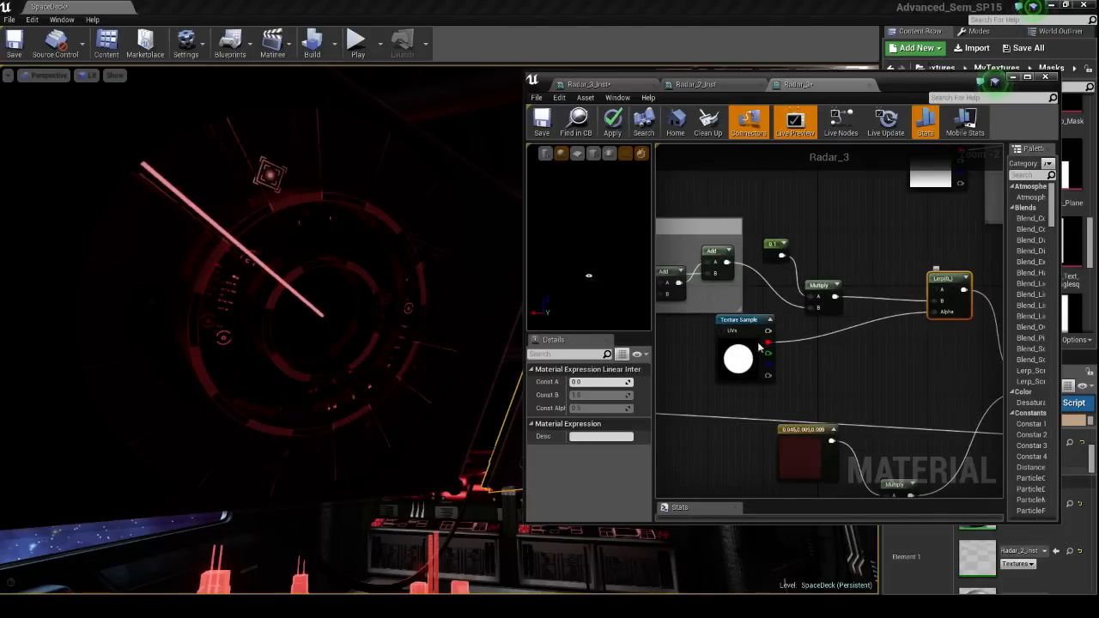
{"action": "left_click_drag", "start_coordinate": [759, 347], "coordinate": [791, 361]}
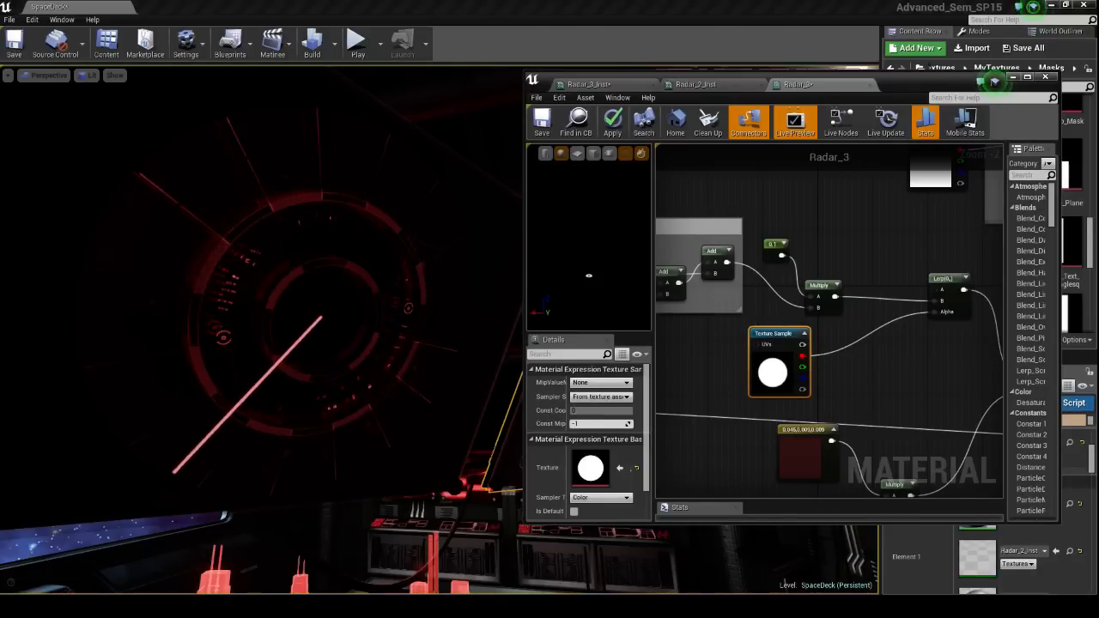
{"action": "right_click_drag", "start_coordinate": [694, 336], "coordinate": [989, 450]}
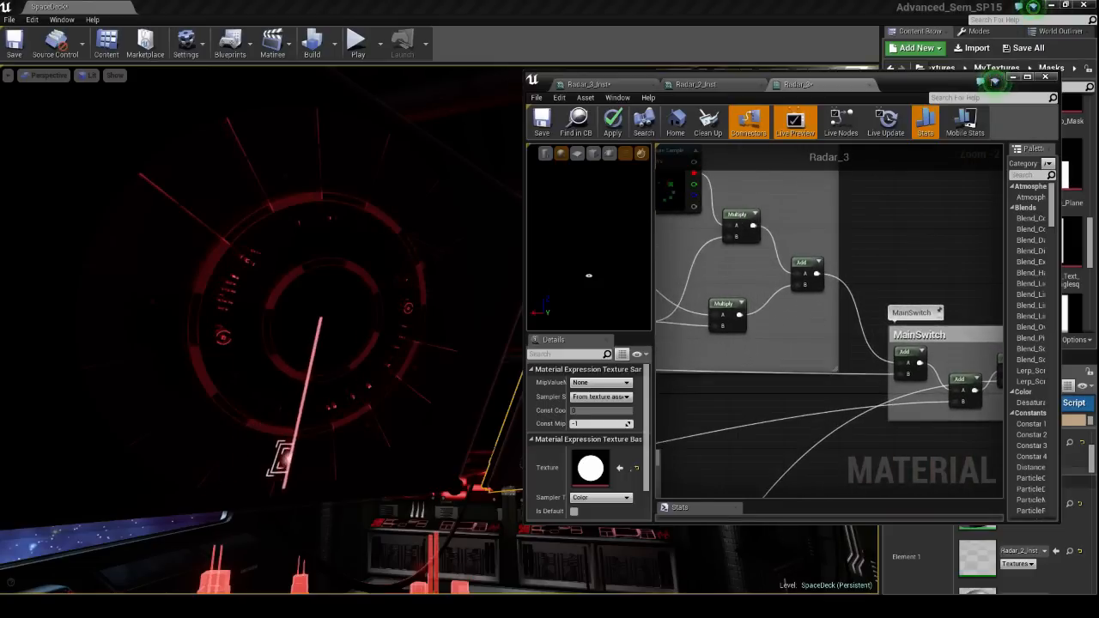
{"action": "right_click_drag", "start_coordinate": [810, 295], "coordinate": [859, 331]}
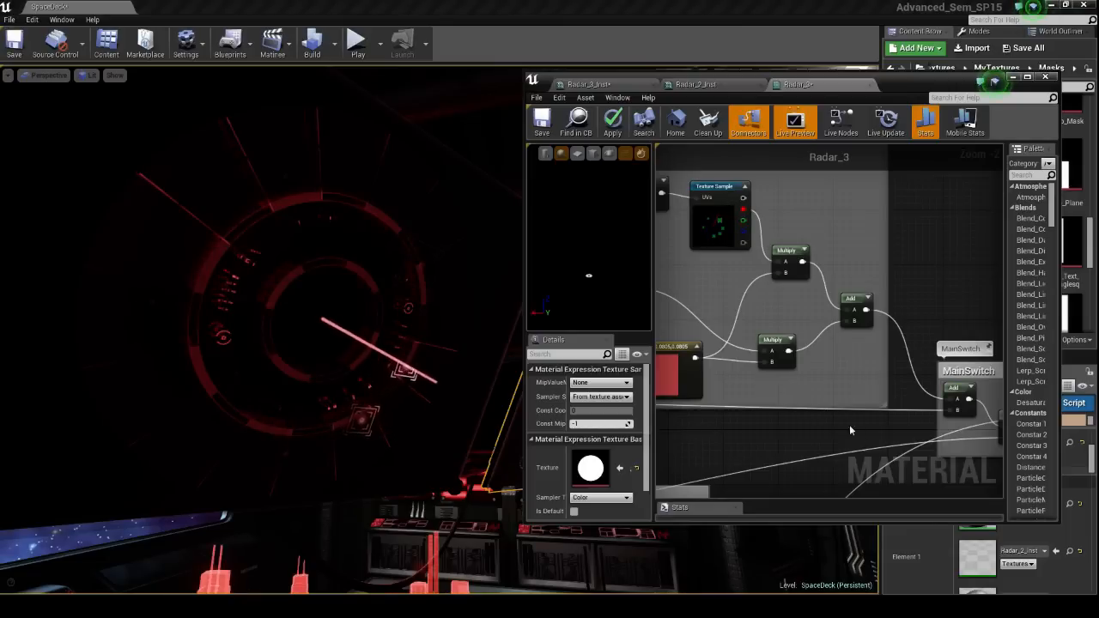
{"action": "right_click_drag", "start_coordinate": [849, 424], "coordinate": [658, 297]}
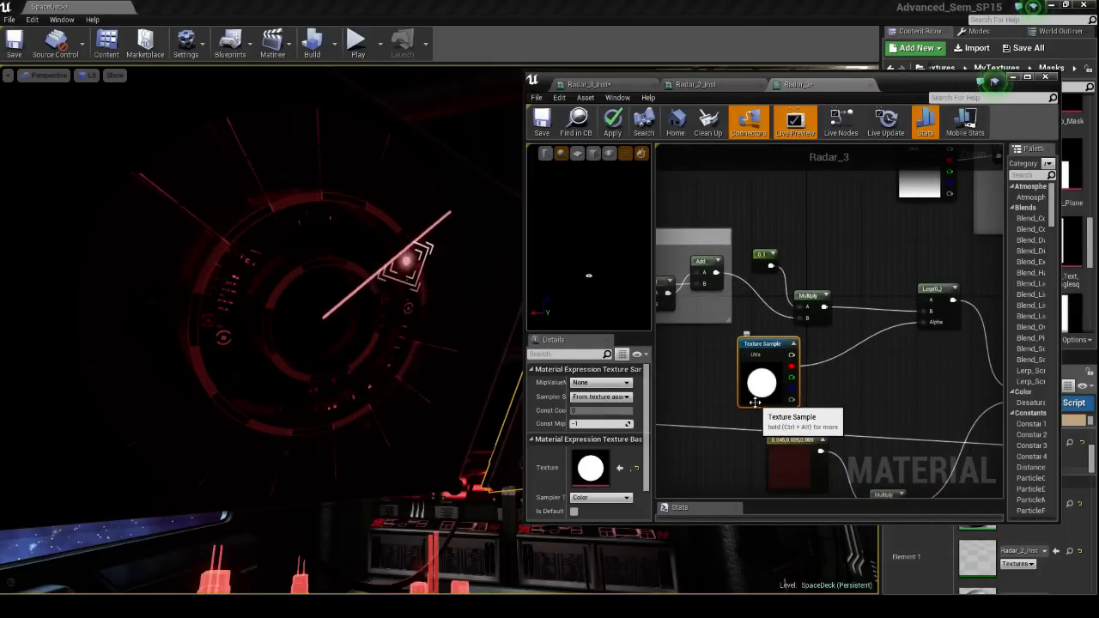
View the radar screen from a steep angle and inspect the Fresnel node and the dark red colour constant multiplied with it.
{"action": "right_click_drag", "start_coordinate": [871, 384], "coordinate": [770, 280]}
{"action": "scroll", "coordinate": [804, 301], "scroll_direction": "down", "scroll_amount": 2}
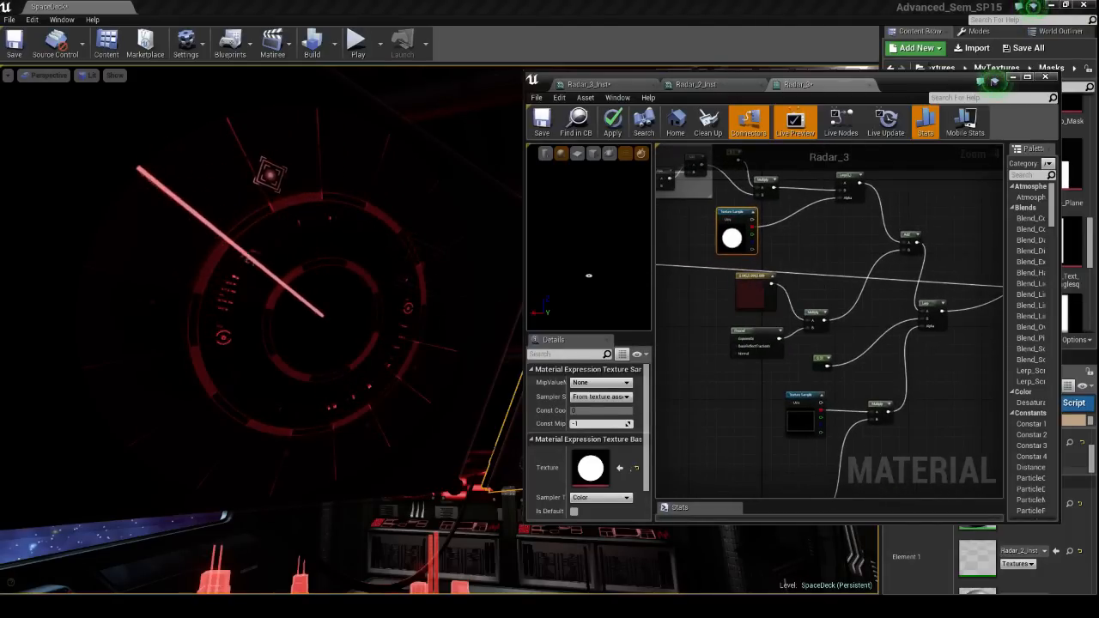
{"action": "right_click_drag", "start_coordinate": [403, 300], "coordinate": [457, 319]}
{"action": "middle_click_drag", "start_coordinate": [344, 344], "coordinate": [393, 350]}
{"action": "middle_click_drag", "start_coordinate": [470, 387], "coordinate": [440, 387]}
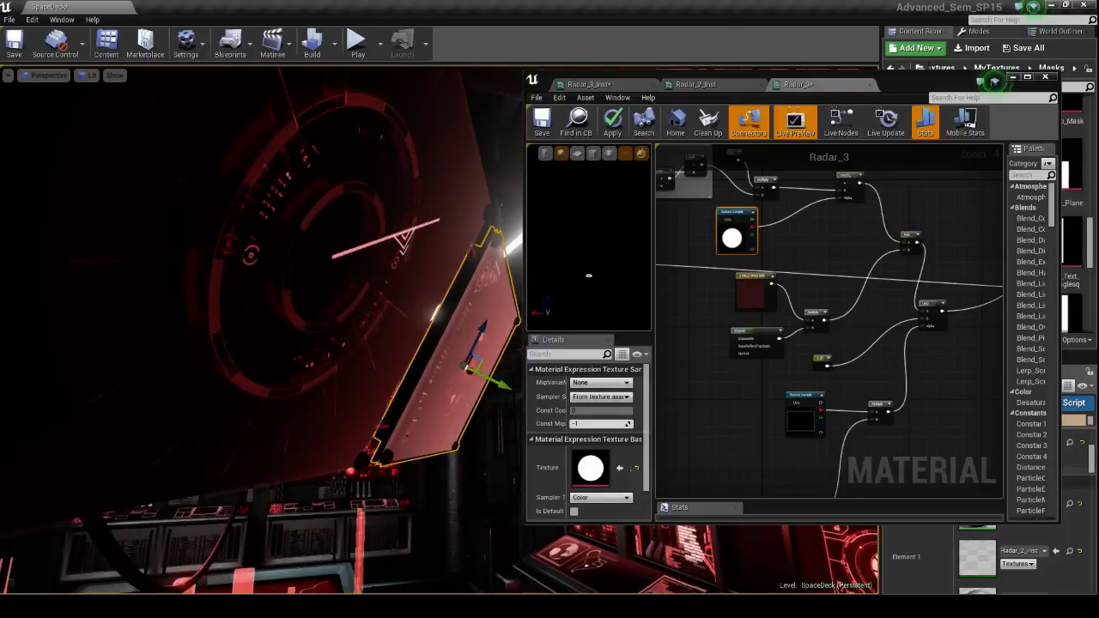
{"action": "scroll", "coordinate": [743, 342], "scroll_direction": "up", "scroll_amount": 5}
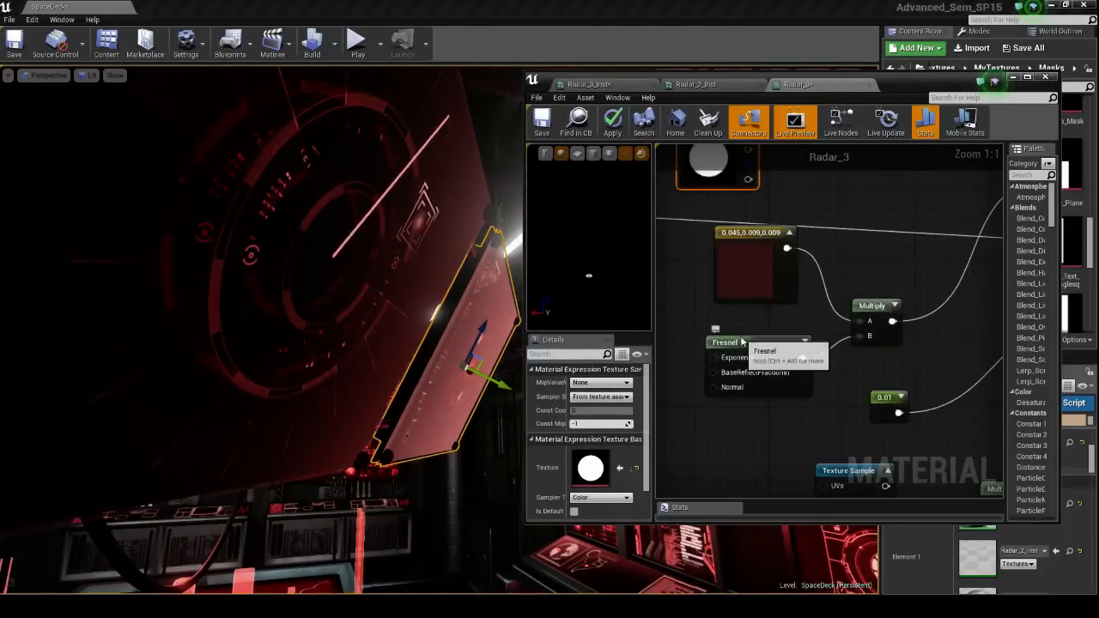
{"action": "left_click", "coordinate": [744, 341]}
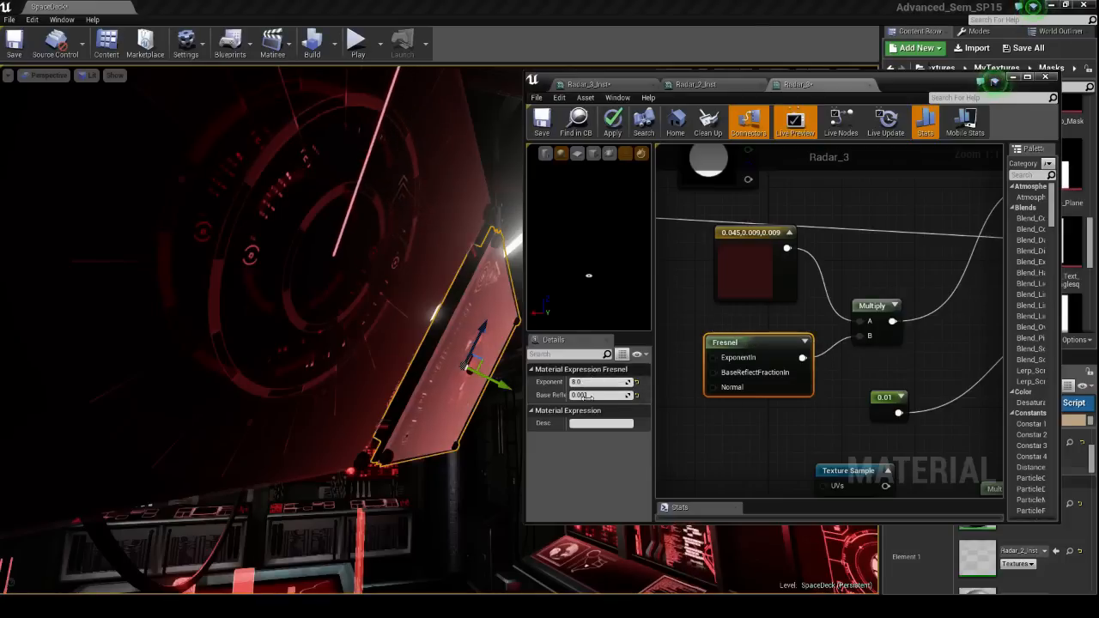
{"action": "left_click", "coordinate": [751, 290]}
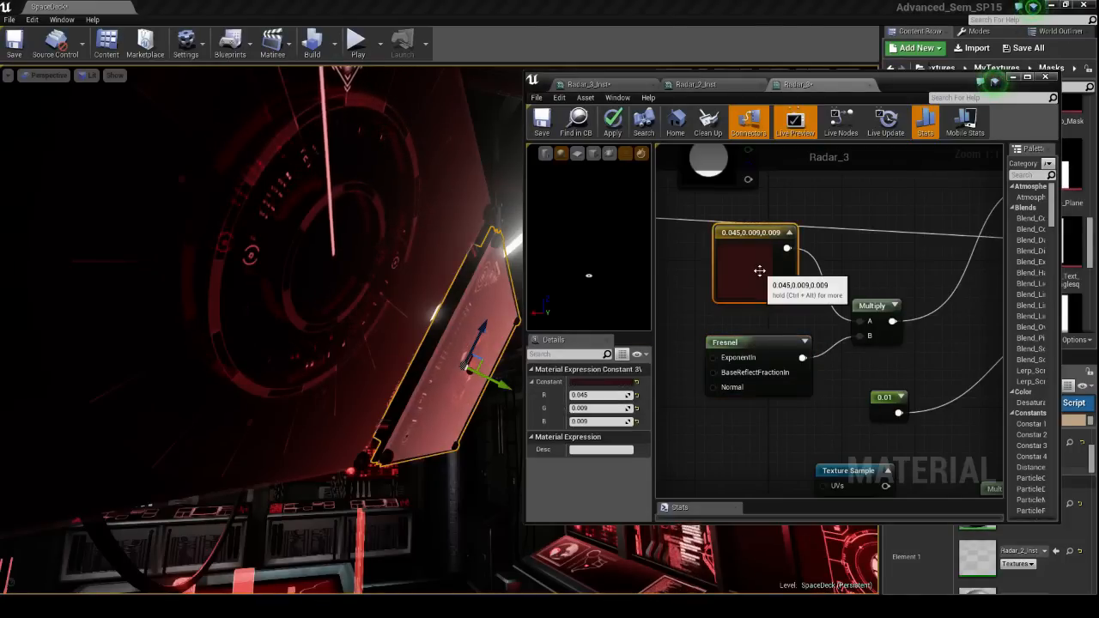
Trace the Fresnel branch through the Add to the final Lerp, and move the 0.8,0.24,0.24 colour constant closer to the black Texture Sample.
{"action": "right_click_drag", "start_coordinate": [880, 273], "coordinate": [729, 383]}
{"action": "right_click_drag", "start_coordinate": [739, 292], "coordinate": [752, 412]}
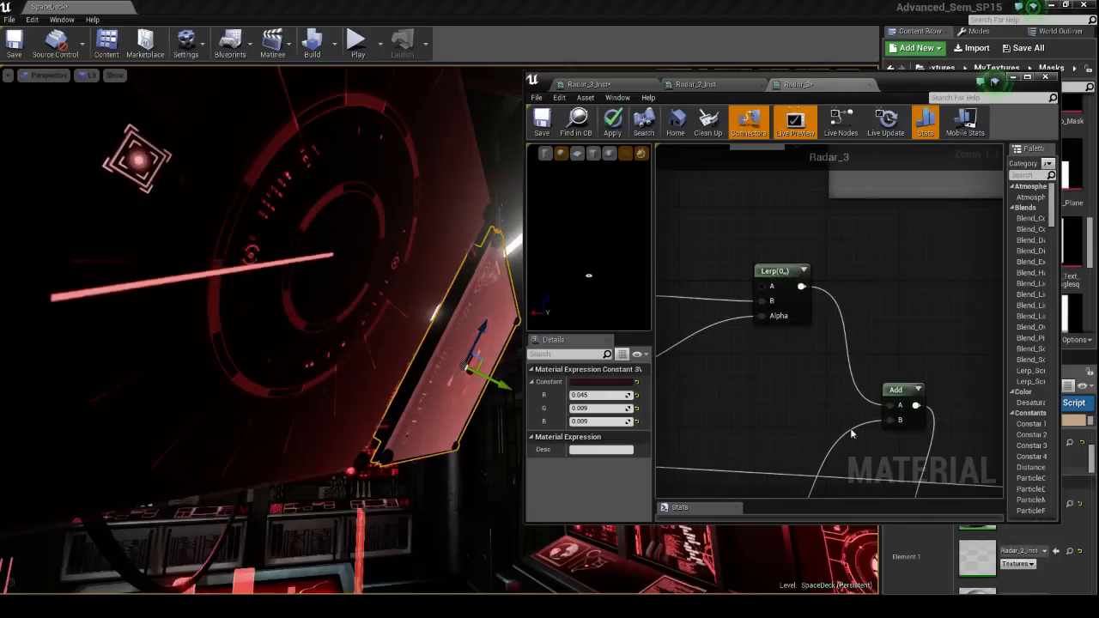
{"action": "right_click_drag", "start_coordinate": [851, 435], "coordinate": [824, 318]}
{"action": "scroll", "coordinate": [821, 317], "scroll_direction": "down", "scroll_amount": 3}
{"action": "right_click_drag", "start_coordinate": [811, 372], "coordinate": [823, 232]}
{"action": "right_click_drag", "start_coordinate": [812, 439], "coordinate": [812, 352]}
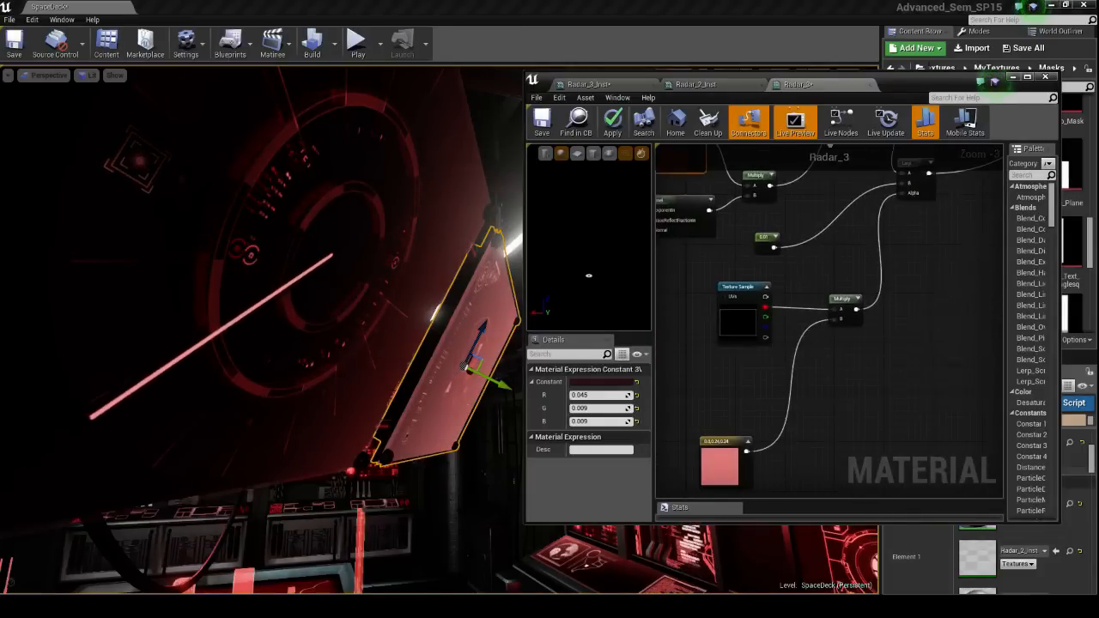
{"action": "left_click_drag", "start_coordinate": [717, 444], "coordinate": [737, 406]}
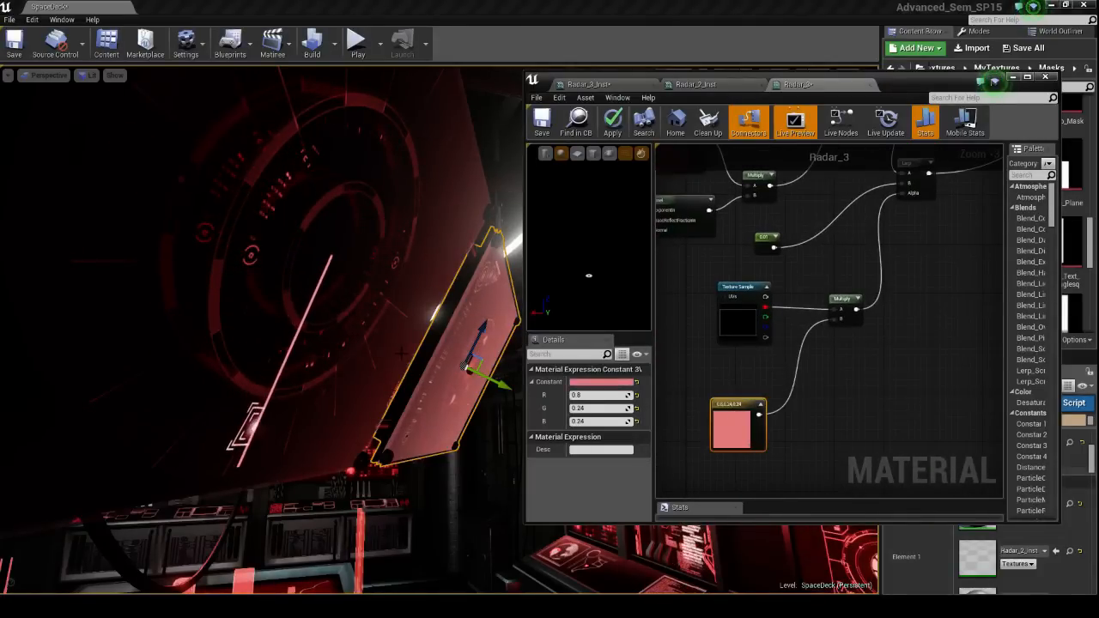
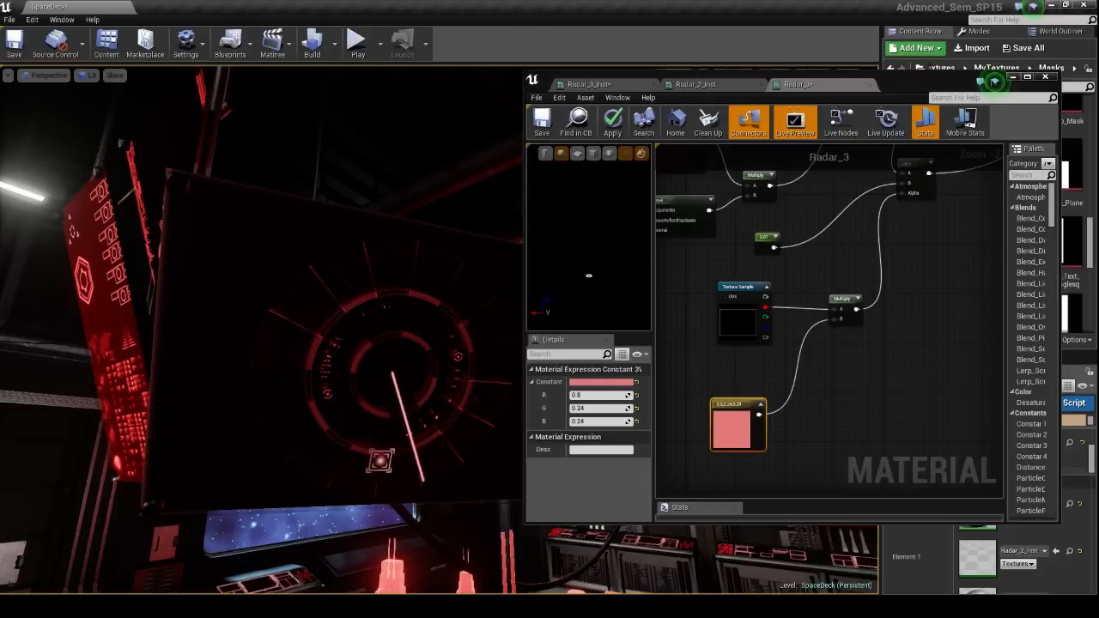
Follow the black Texture Sample and pink colour through their Multiply to the Alpha of the final Lerp, including its 0.01 input.
{"action": "scroll", "coordinate": [763, 339], "scroll_direction": "up", "scroll_amount": 3}
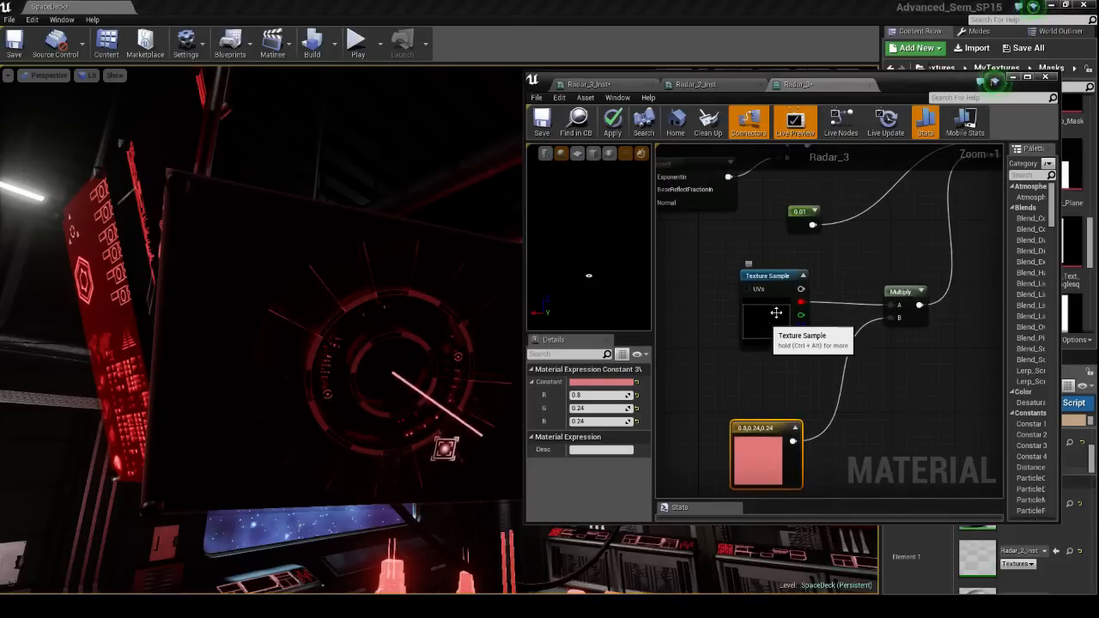
{"action": "right_click_drag", "start_coordinate": [874, 253], "coordinate": [725, 414]}
{"action": "right_click_drag", "start_coordinate": [785, 361], "coordinate": [833, 362]}
{"action": "scroll", "coordinate": [832, 363], "scroll_direction": "down", "scroll_amount": 1}
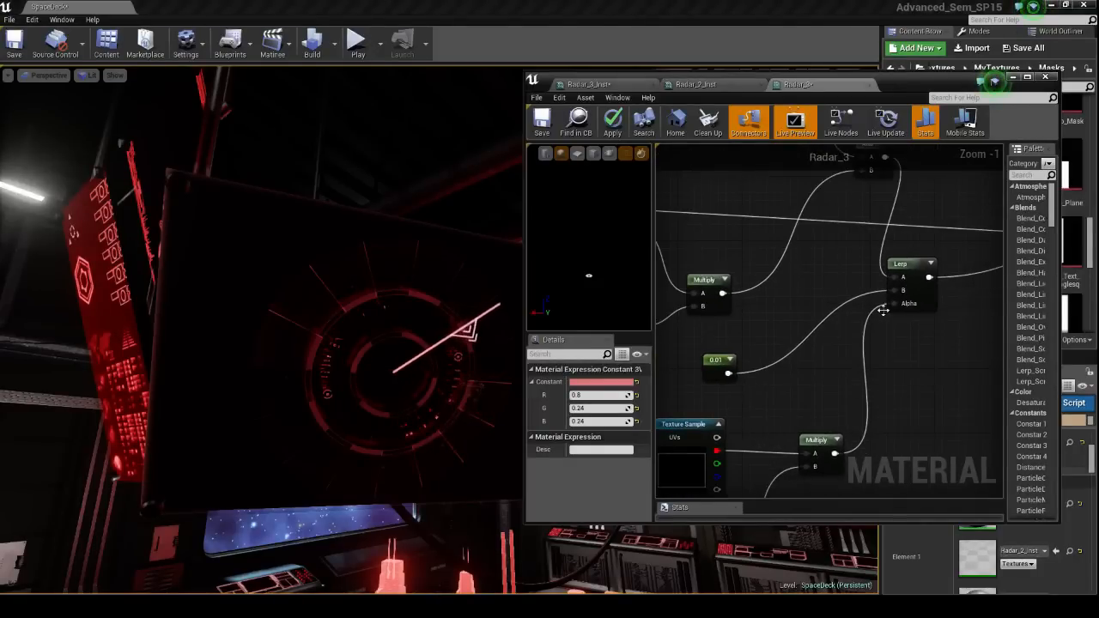
{"action": "right_click_drag", "start_coordinate": [785, 292], "coordinate": [817, 414]}
{"action": "scroll", "coordinate": [817, 414], "scroll_direction": "down", "scroll_amount": 2}
{"action": "scroll", "coordinate": [734, 327], "scroll_direction": "down", "scroll_amount": 2}
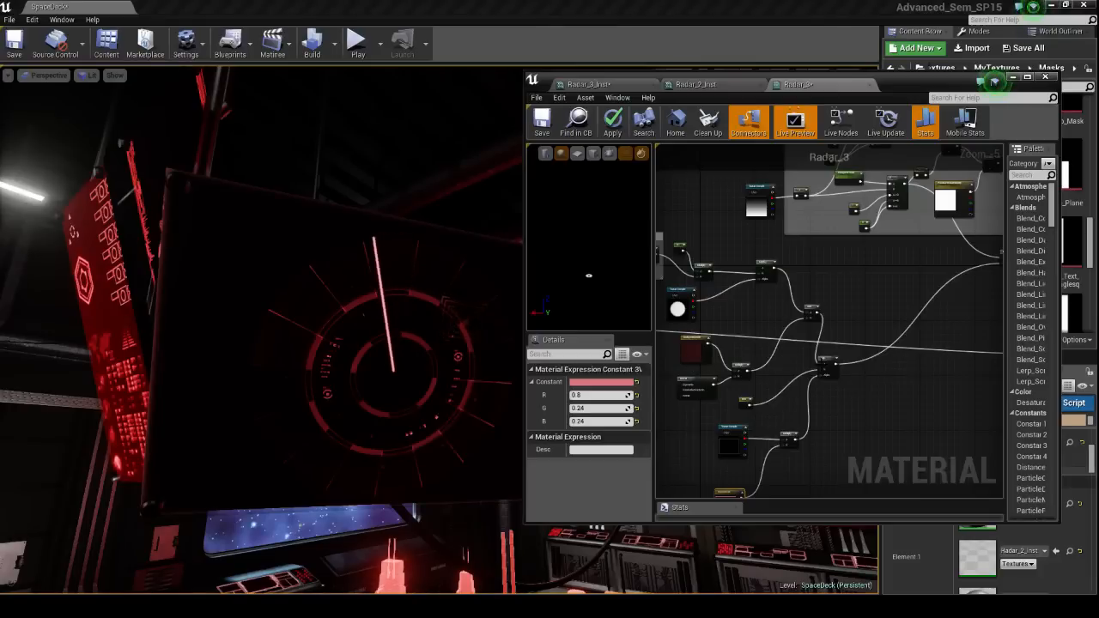
Move the final Lerp slightly to the right of its inputs and follow its output to the main material node.
{"action": "right_click_drag", "start_coordinate": [900, 374], "coordinate": [830, 369]}
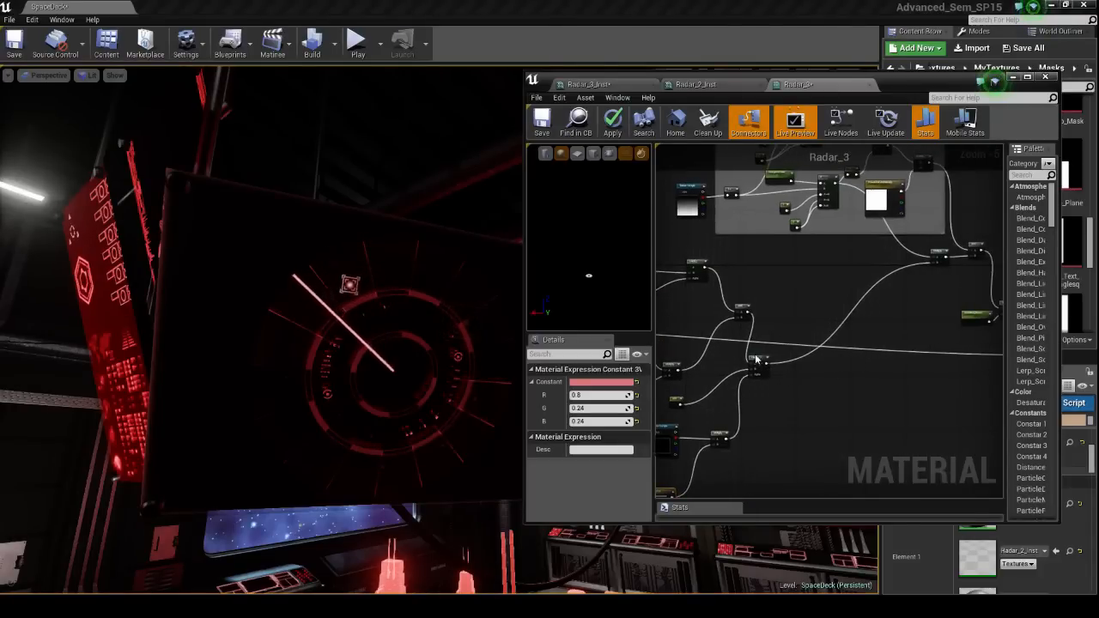
{"action": "left_click_drag", "start_coordinate": [759, 359], "coordinate": [788, 355]}
{"action": "right_click_drag", "start_coordinate": [738, 407], "coordinate": [802, 361]}
{"action": "right_click_drag", "start_coordinate": [893, 326], "coordinate": [817, 389]}
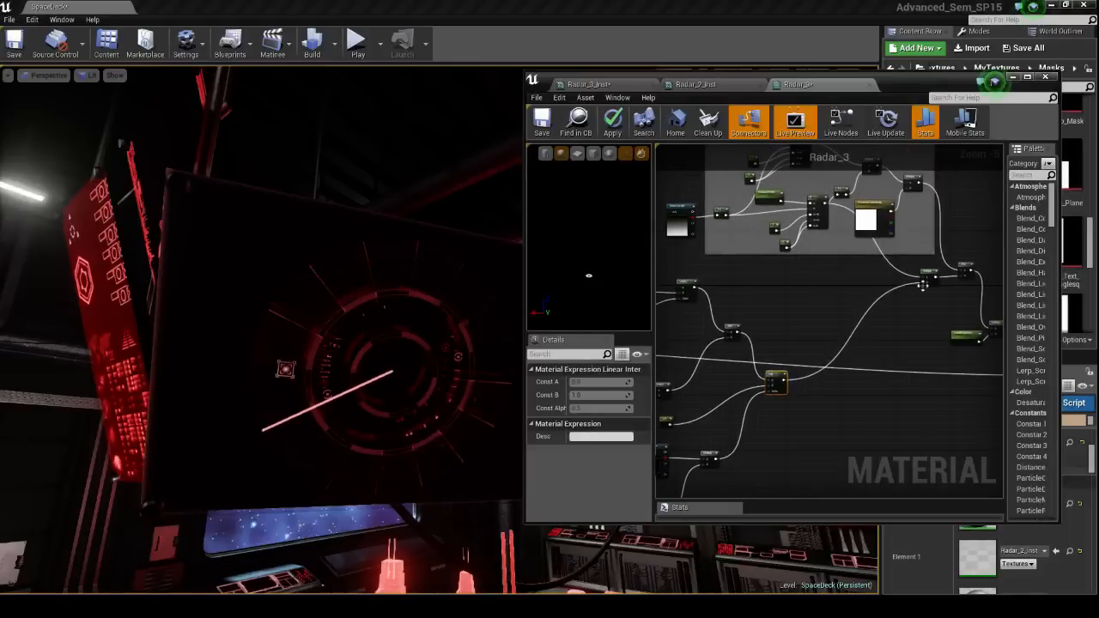
{"action": "right_click_drag", "start_coordinate": [908, 344], "coordinate": [832, 344]}
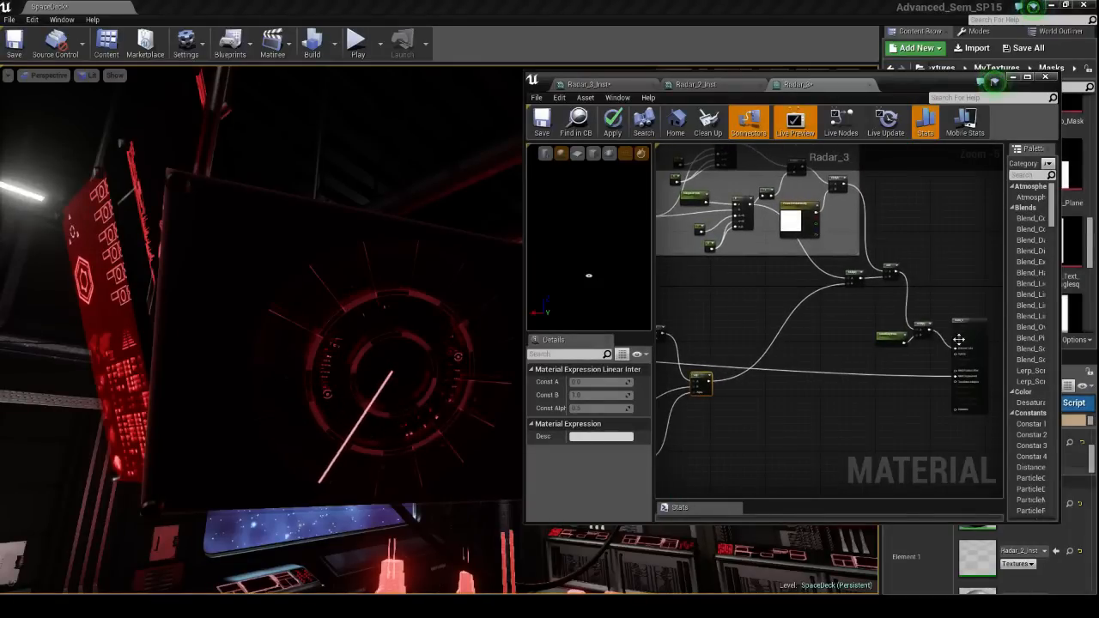
{"action": "scroll", "coordinate": [845, 274], "scroll_direction": "up", "scroll_amount": 2}
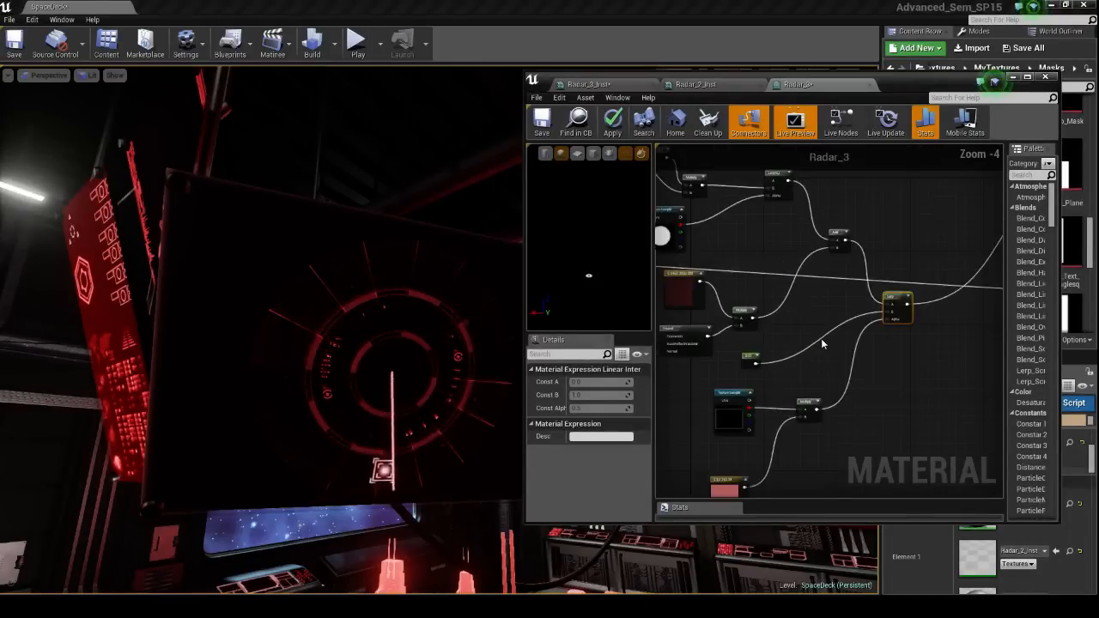
{"action": "scroll", "coordinate": [846, 274], "scroll_direction": "down", "scroll_amount": 3}
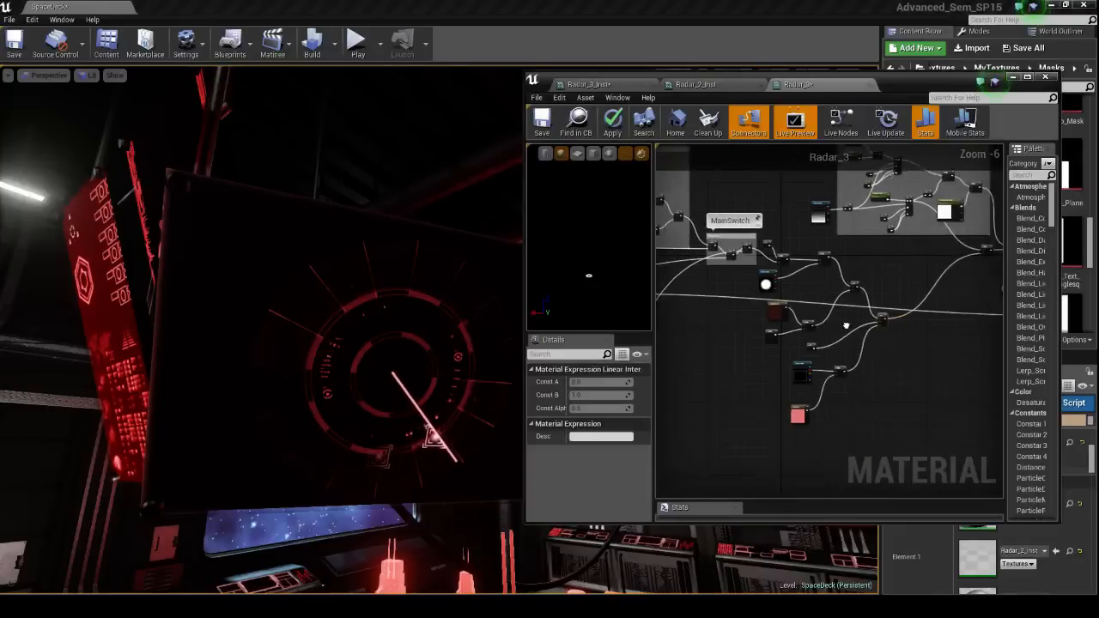
Review the Radar_3 branches from MainSwitch through the final Lerp and POWER group, and put the material editor out of sight.
{"action": "left_click_drag", "start_coordinate": [753, 286], "coordinate": [752, 273]}
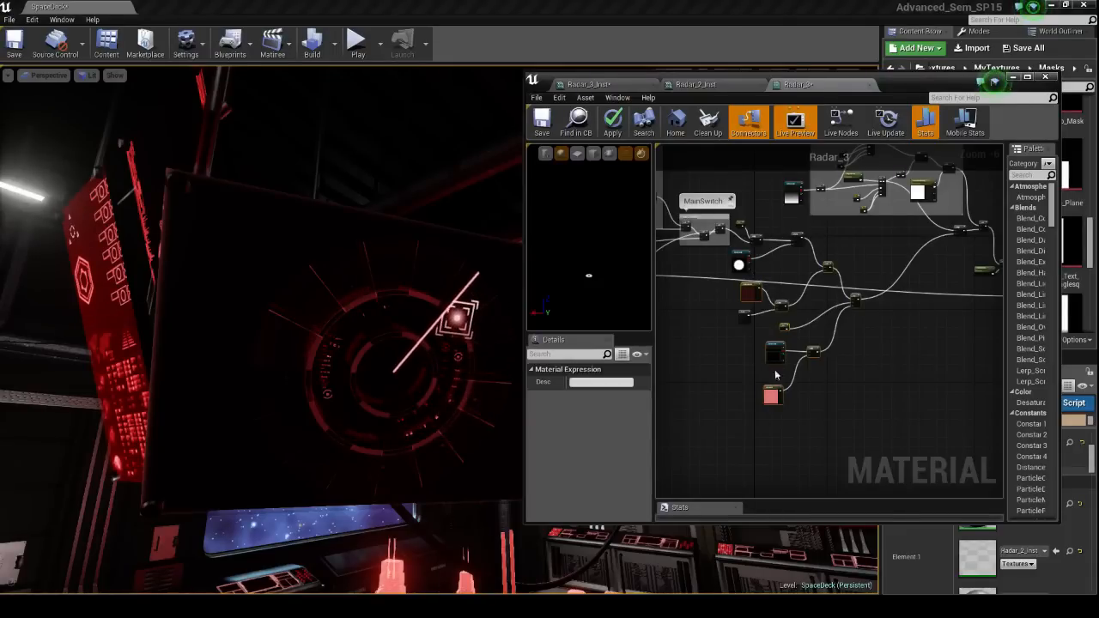
{"action": "right_click_drag", "start_coordinate": [852, 296], "coordinate": [816, 376]}
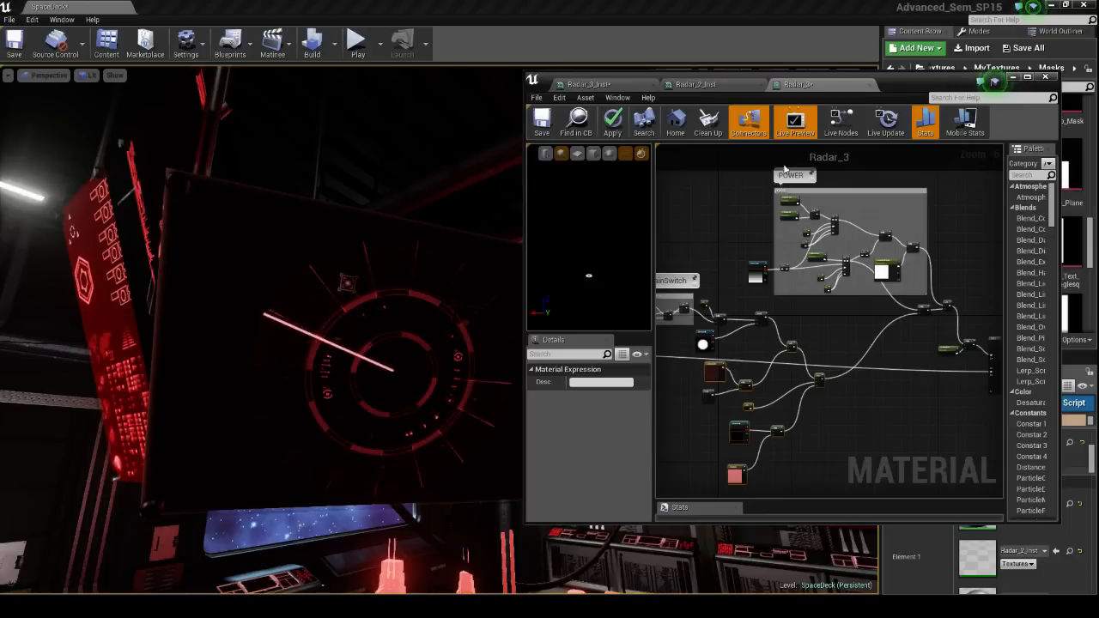
{"action": "left_click", "coordinate": [905, 71]}
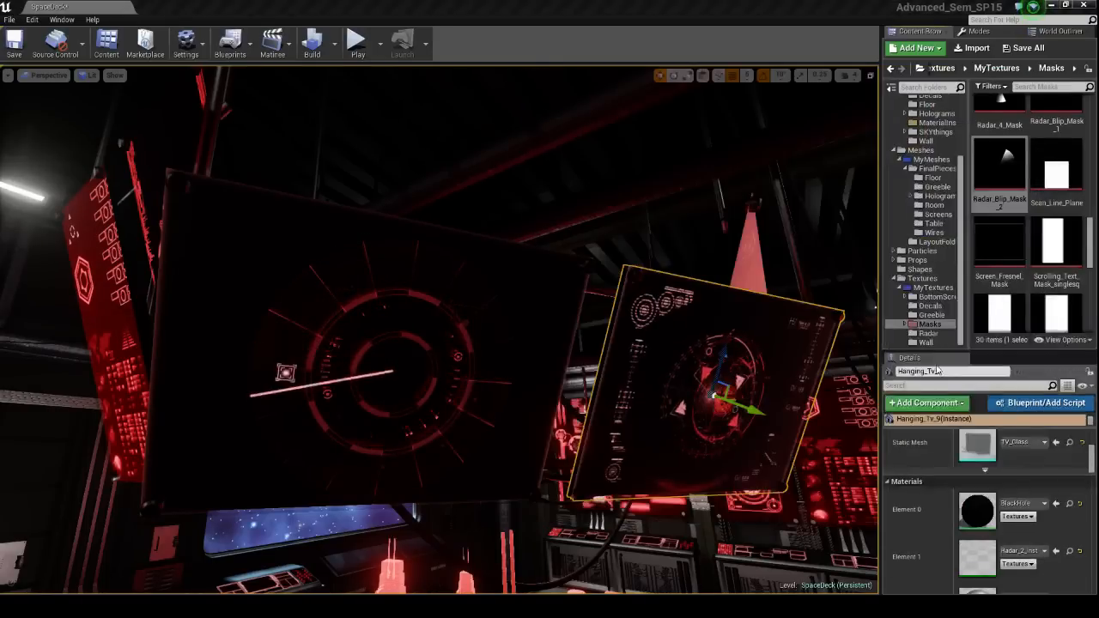
Select the neighbouring hanging TV screen in the level, open its Radar_2_Inst material instance and open the parent material Radar_2.
{"action": "right_click_drag", "start_coordinate": [746, 361], "coordinate": [674, 350]}
{"action": "key", "text": "Escape"}
{"action": "left_click", "coordinate": [508, 334]}
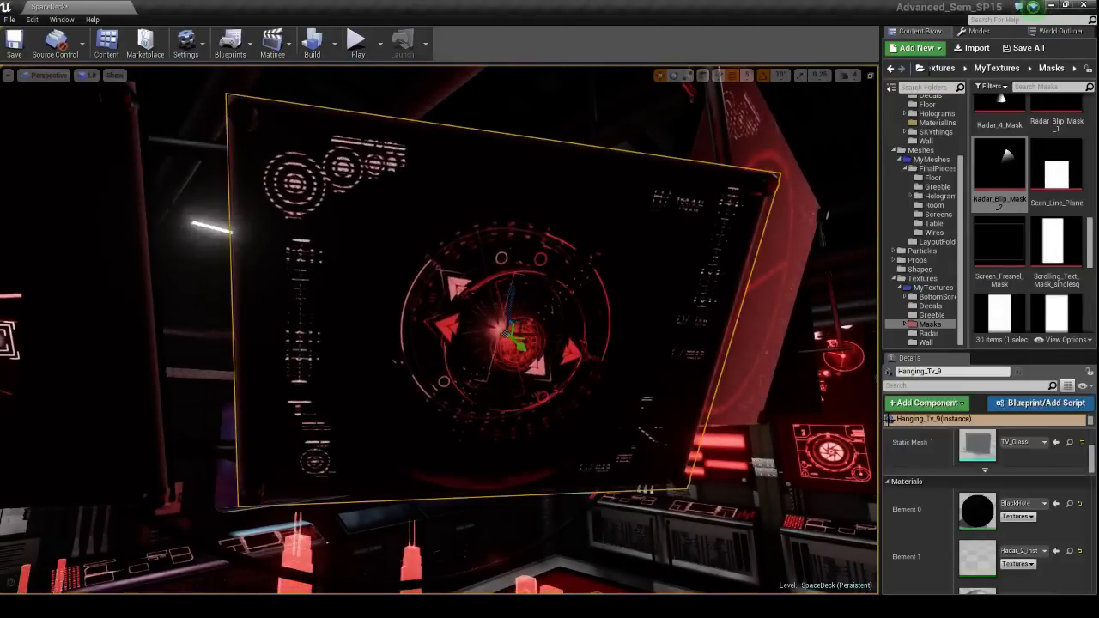
{"action": "left_click", "coordinate": [1068, 550]}
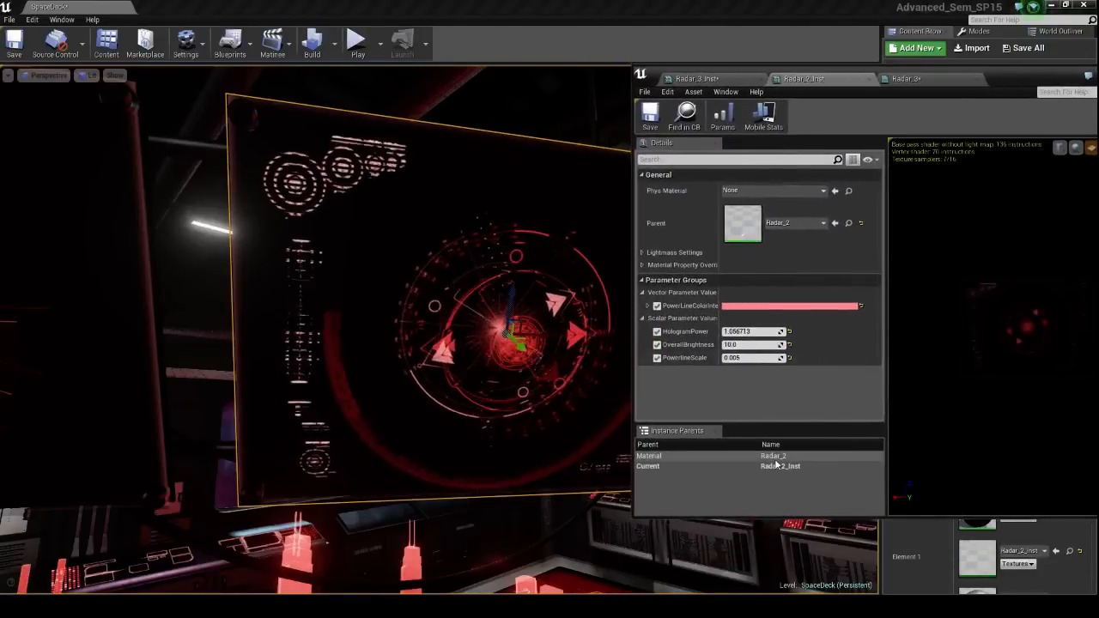
{"action": "double_click", "coordinate": [773, 456]}
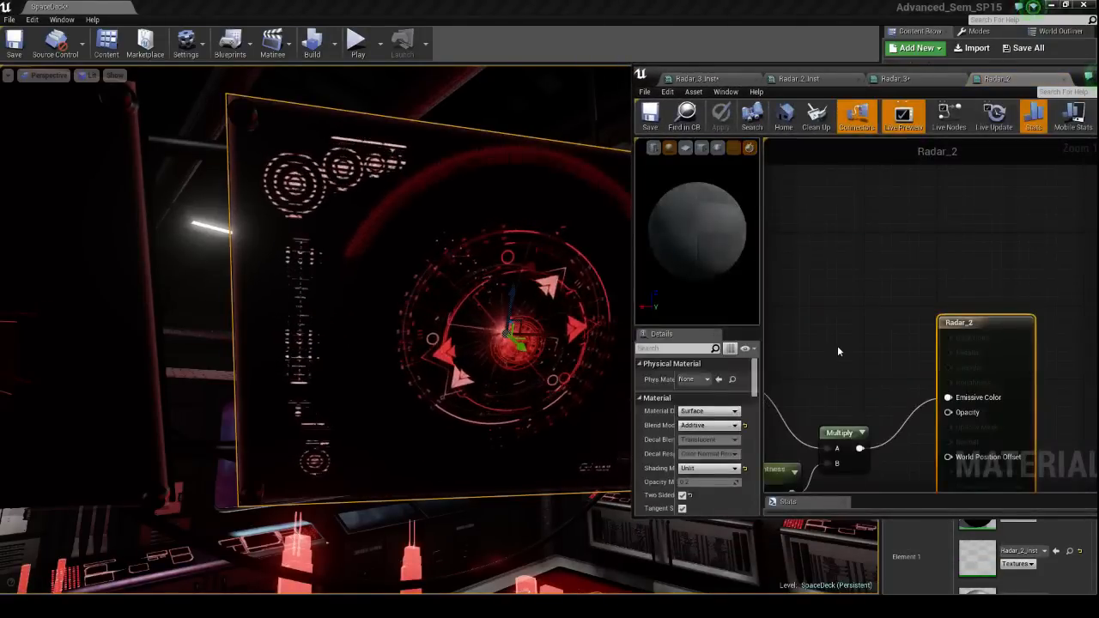
Survey the whole Radar_2 graph and examine the If, Multiply and colour nodes inside its POWER group.
{"action": "scroll", "coordinate": [837, 345], "scroll_direction": "down", "scroll_amount": 5}
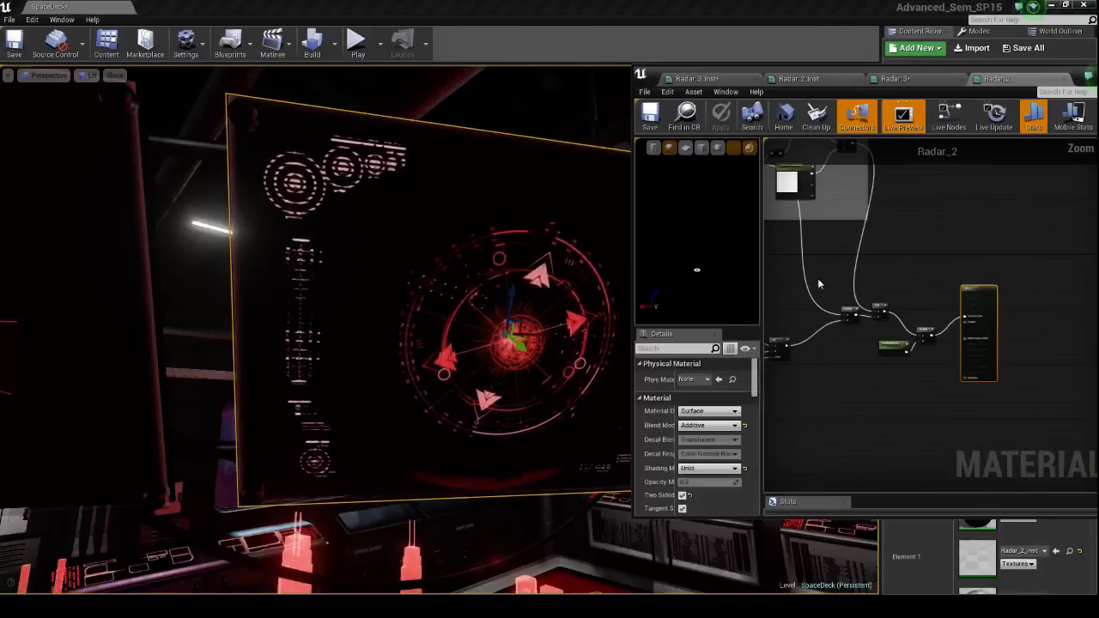
{"action": "scroll", "coordinate": [817, 278], "scroll_direction": "down", "scroll_amount": 5}
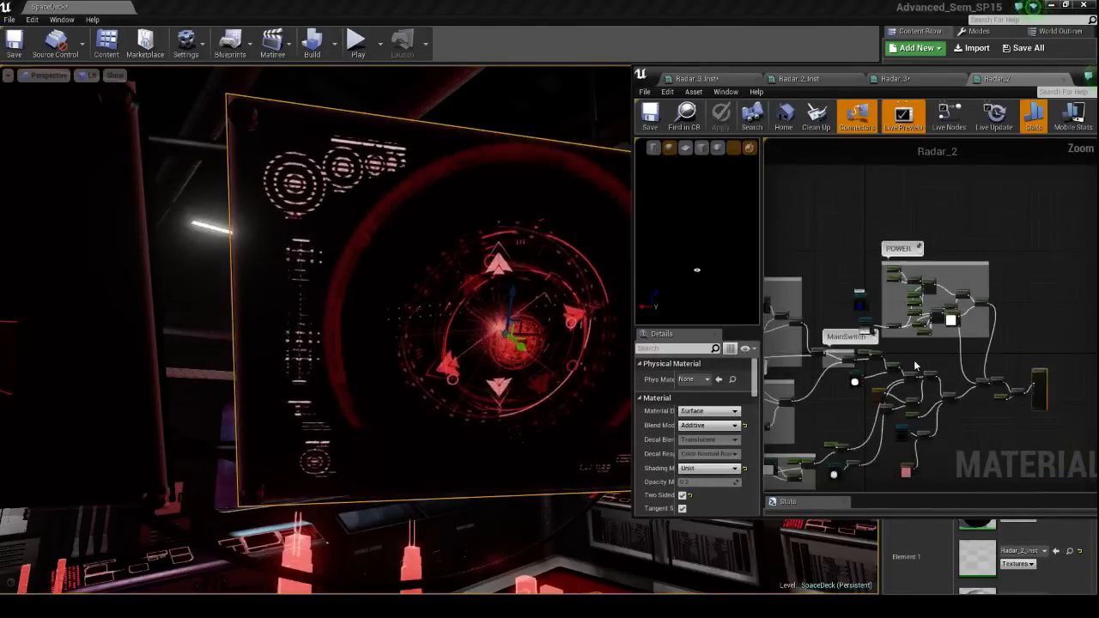
{"action": "right_click_drag", "start_coordinate": [914, 366], "coordinate": [932, 352]}
{"action": "scroll", "coordinate": [878, 292], "scroll_direction": "up", "scroll_amount": 3}
{"action": "scroll", "coordinate": [877, 292], "scroll_direction": "up", "scroll_amount": 2}
{"action": "left_click", "coordinate": [806, 127]}
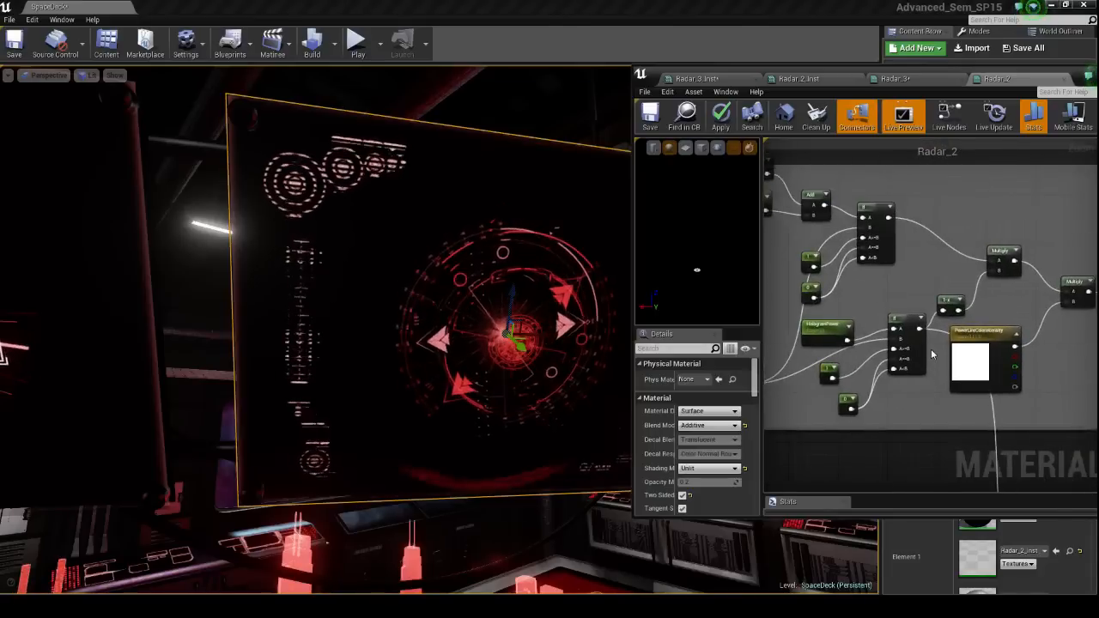
{"action": "scroll", "coordinate": [932, 353], "scroll_direction": "down", "scroll_amount": 2}
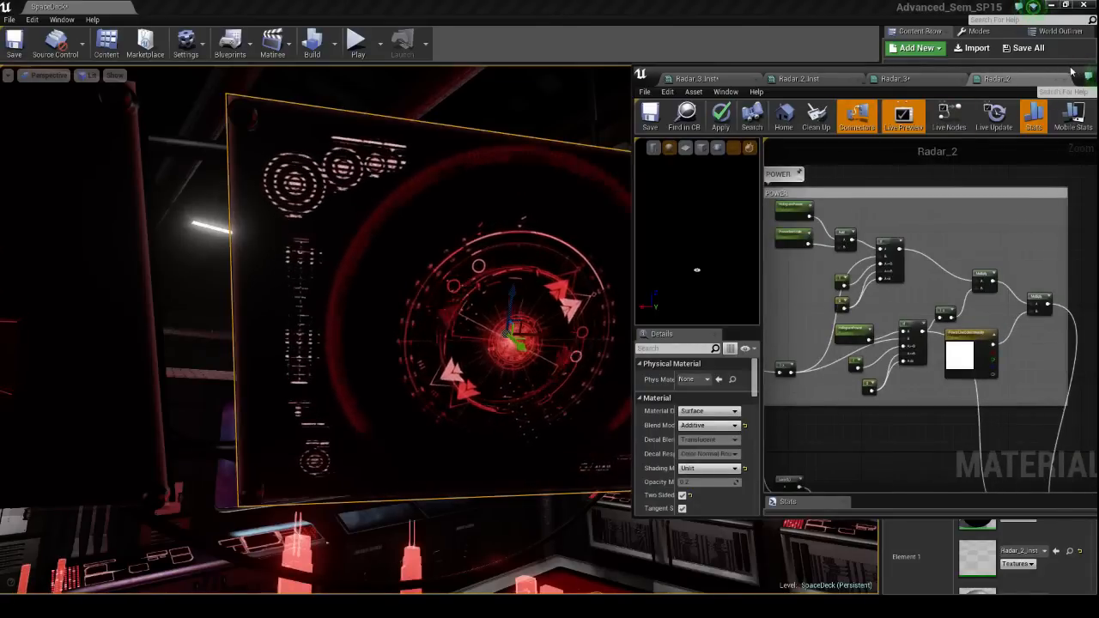
Reposition the material editor so more of the graph fits, and inspect the gradient Texture Sample feeding the POWER group.
{"action": "left_click_drag", "start_coordinate": [1070, 72], "coordinate": [1004, 71]}
{"action": "right_click_drag", "start_coordinate": [903, 199], "coordinate": [937, 190]}
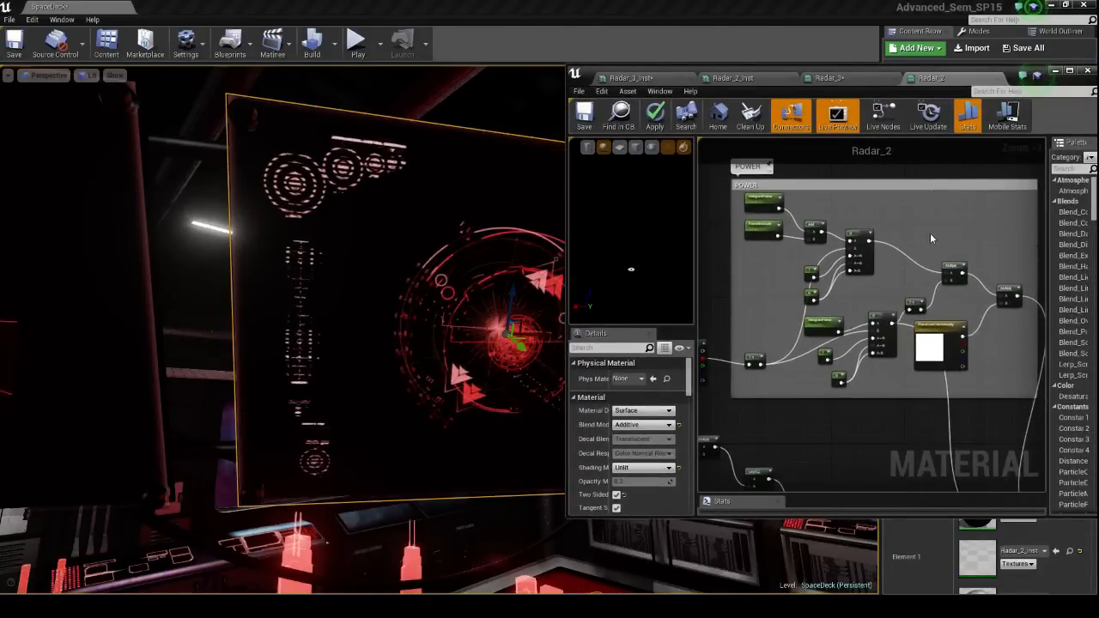
{"action": "scroll", "coordinate": [930, 233], "scroll_direction": "down", "scroll_amount": 1}
{"action": "right_click_drag", "start_coordinate": [930, 233], "coordinate": [966, 230]}
{"action": "left_click", "coordinate": [776, 312]}
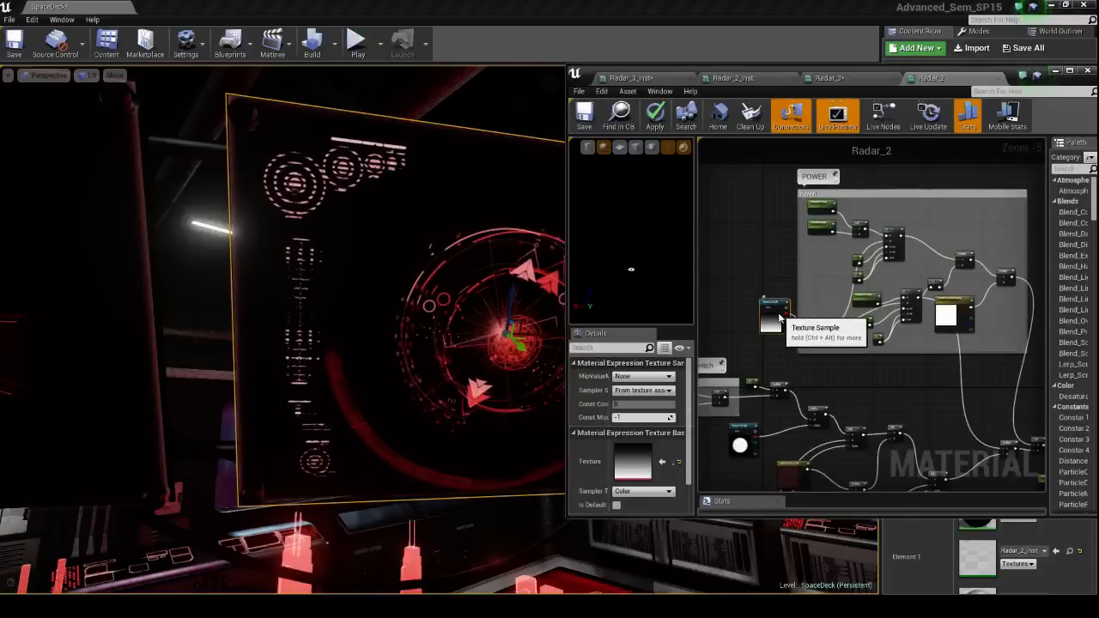
{"action": "right_click_drag", "start_coordinate": [780, 318], "coordinate": [747, 293]}
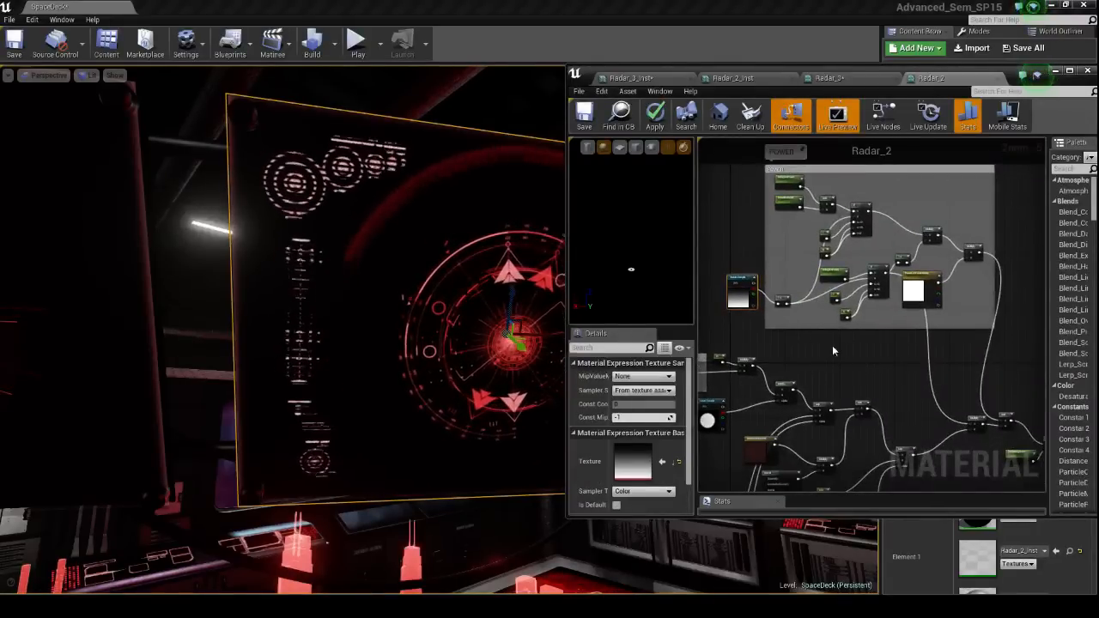
Trace the Radar_2 network from the final Lerp and its masks back through MainSwitch to the Scanline and Scan groups.
{"action": "right_click_drag", "start_coordinate": [832, 345], "coordinate": [831, 201]}
{"action": "right_click_drag", "start_coordinate": [859, 436], "coordinate": [856, 381]}
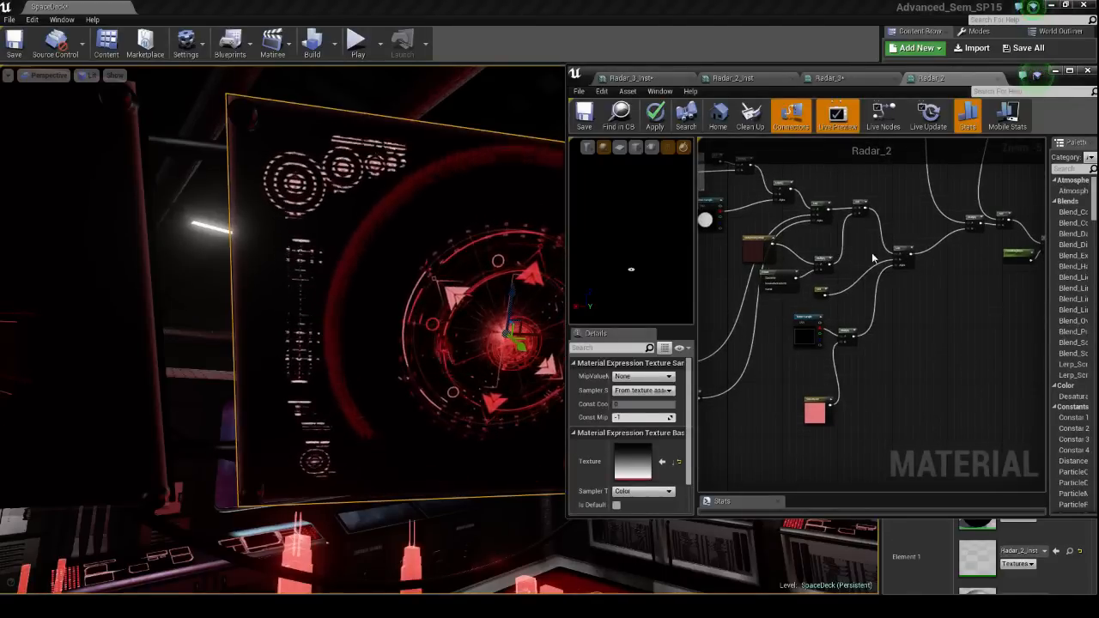
{"action": "right_click_drag", "start_coordinate": [884, 270], "coordinate": [865, 383]}
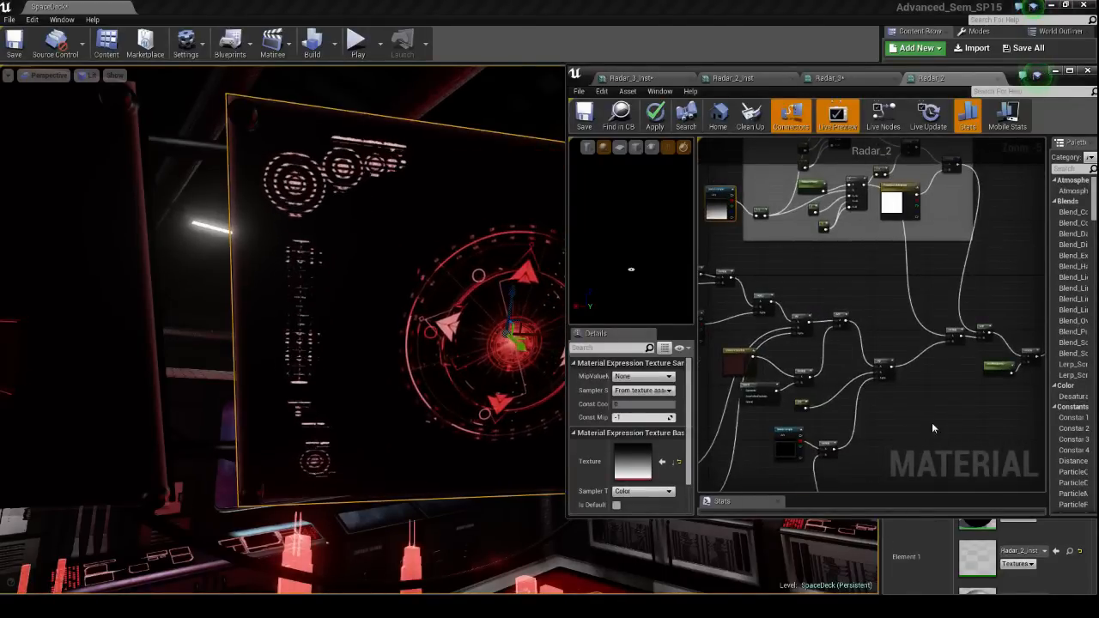
{"action": "scroll", "coordinate": [871, 315], "scroll_direction": "up", "scroll_amount": 5}
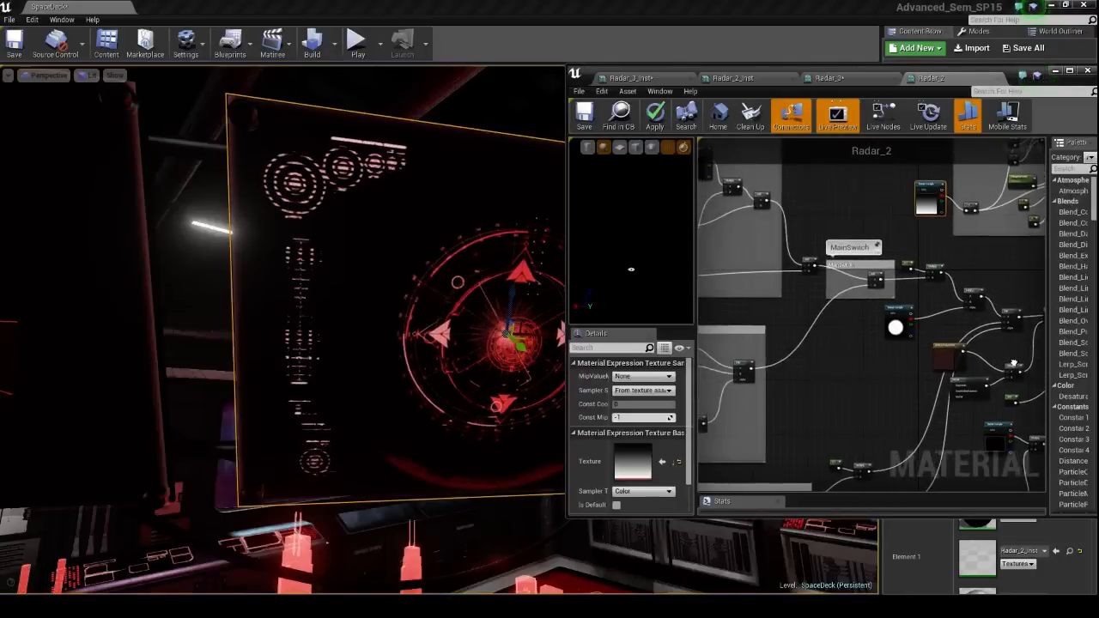
{"action": "scroll", "coordinate": [917, 383], "scroll_direction": "down", "scroll_amount": 4}
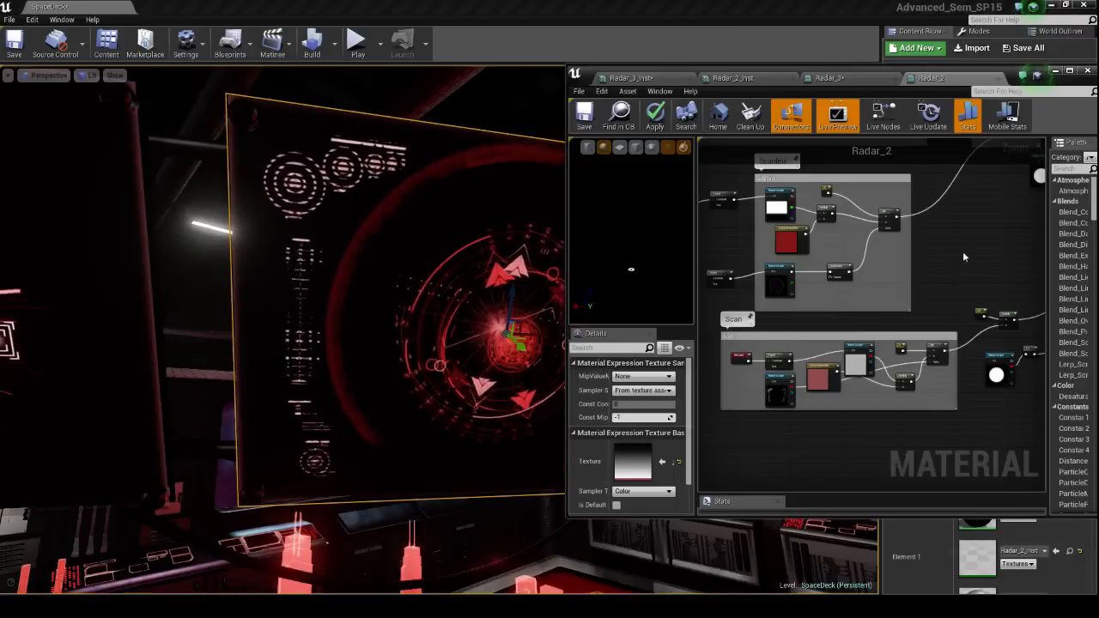
Compare the Scanline and CenterGauge groups with the radar screen seen from closer in the level.
{"action": "right_click_drag", "start_coordinate": [851, 190], "coordinate": [935, 308]}
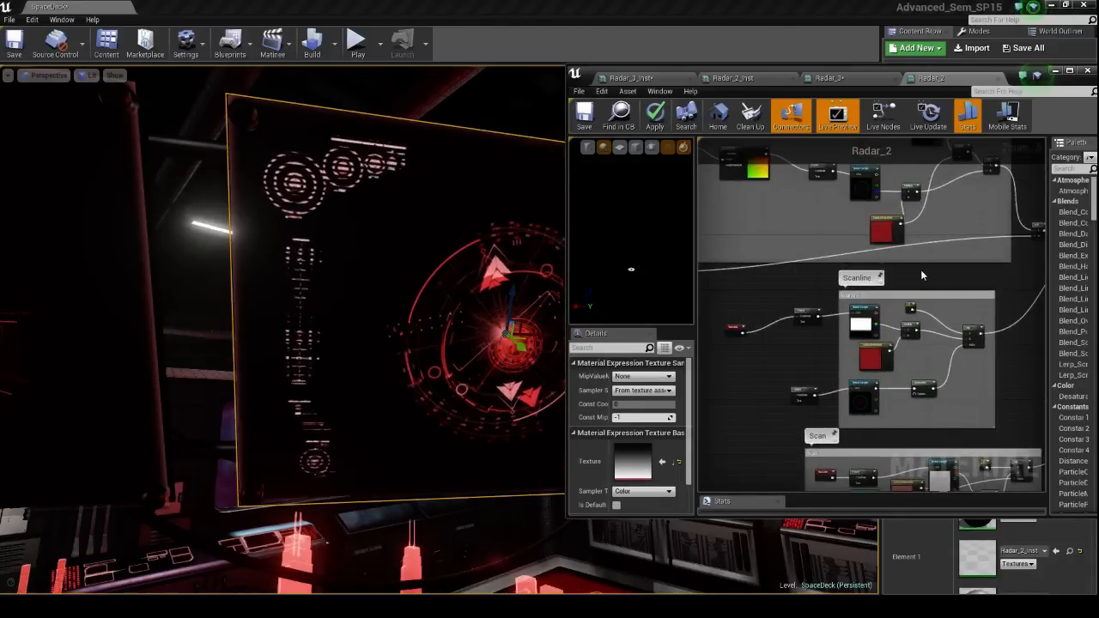
{"action": "right_click_drag", "start_coordinate": [387, 326], "coordinate": [441, 326]}
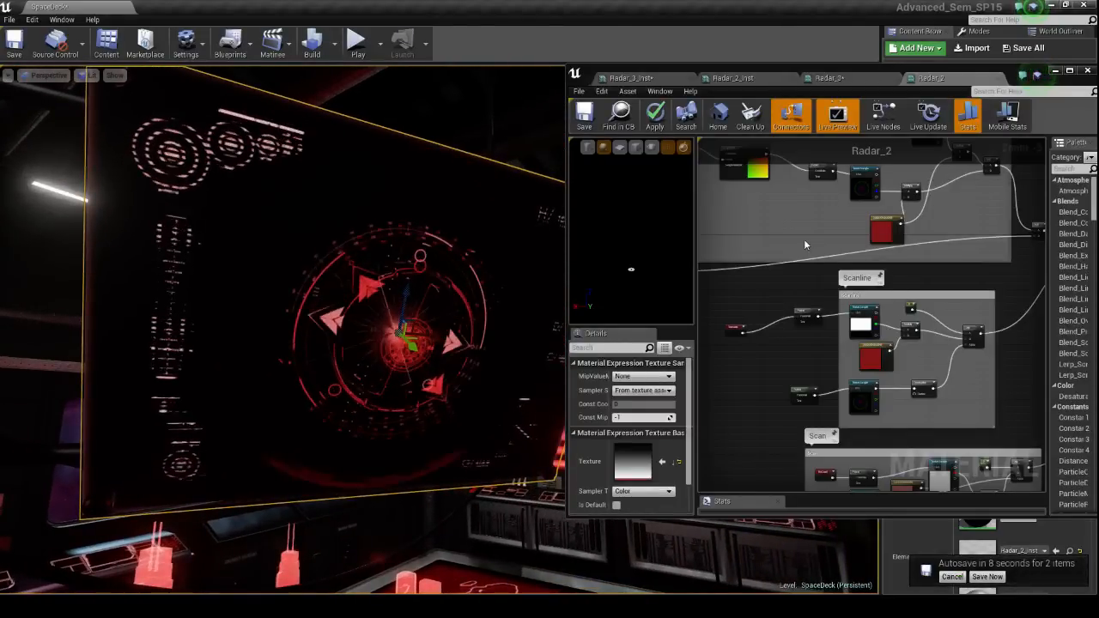
{"action": "right_click_drag", "start_coordinate": [805, 244], "coordinate": [784, 361]}
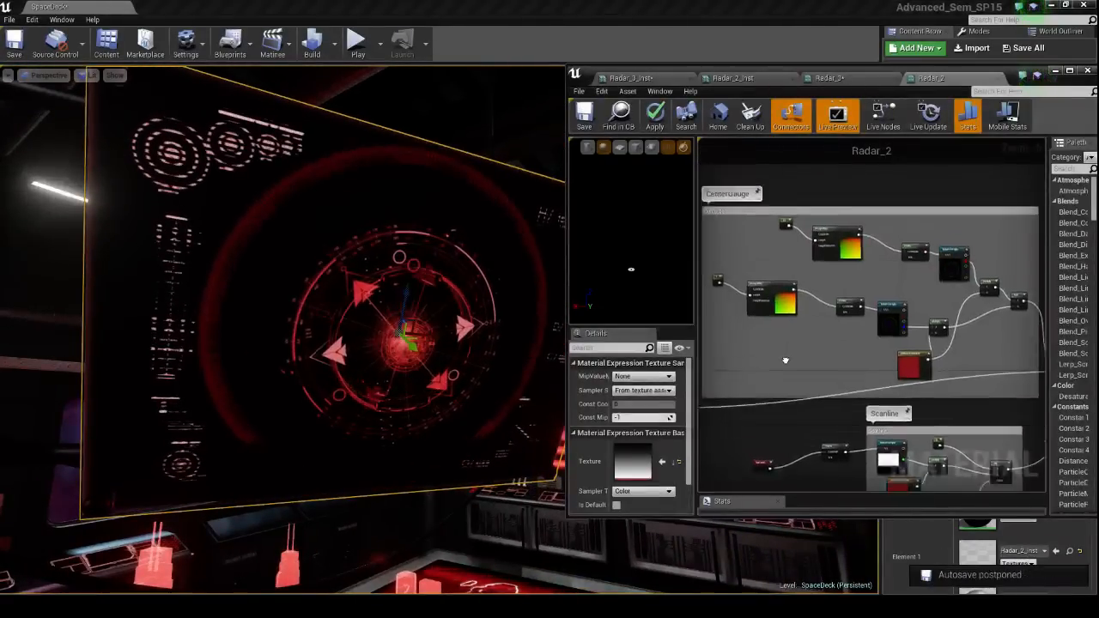
{"action": "scroll", "coordinate": [807, 429], "scroll_direction": "down", "scroll_amount": 5}
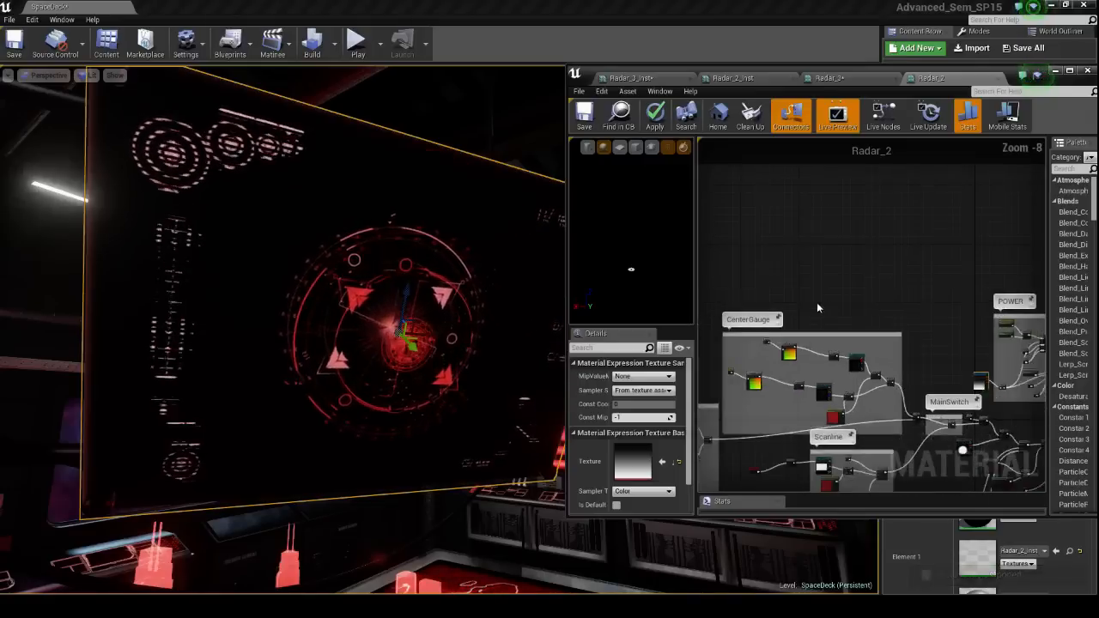
{"action": "right_click_drag", "start_coordinate": [817, 307], "coordinate": [783, 255]}
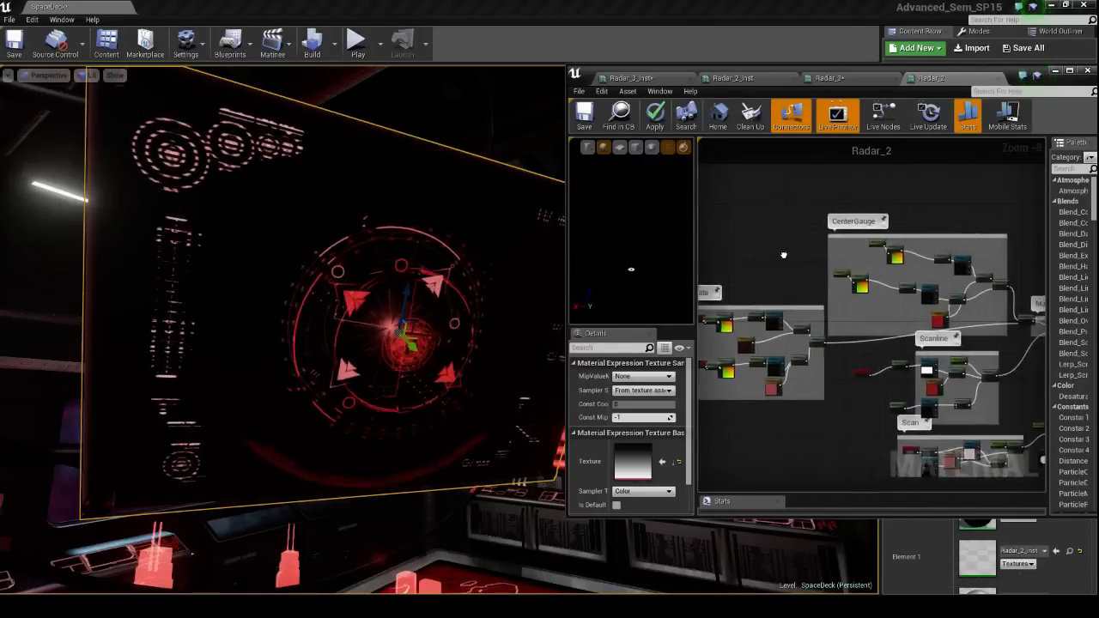
Examine the CenterGauge group's Rotator, Texture Sample and Multiply chains back to their BumpOffset nodes.
{"action": "scroll", "coordinate": [783, 255], "scroll_direction": "up", "scroll_amount": 7}
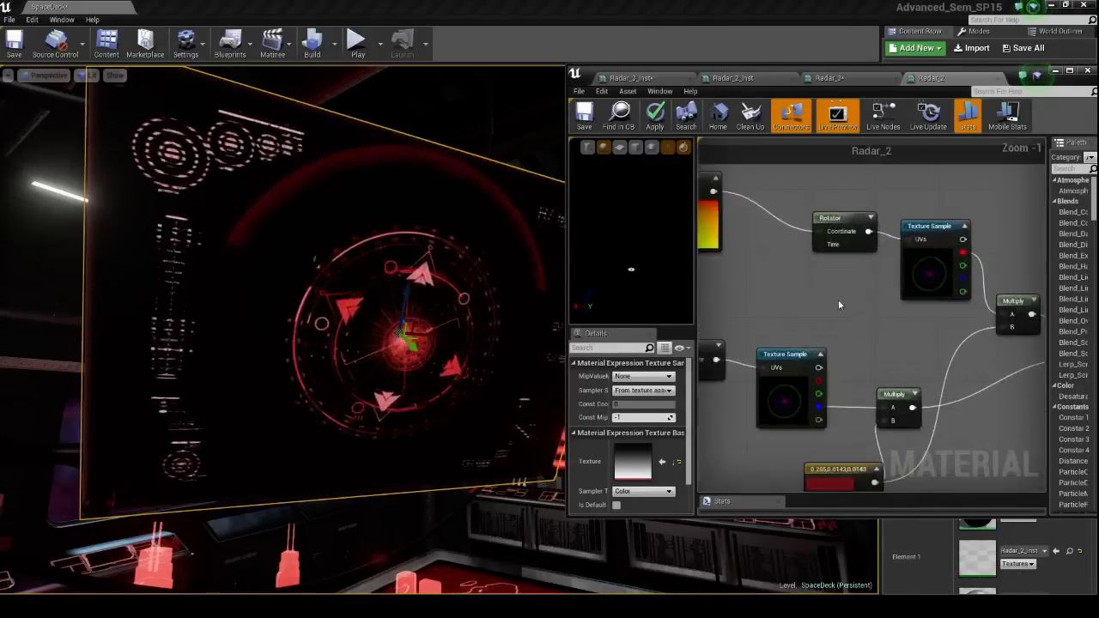
{"action": "right_click_drag", "start_coordinate": [840, 304], "coordinate": [774, 311]}
{"action": "scroll", "coordinate": [846, 302], "scroll_direction": "up", "scroll_amount": 1}
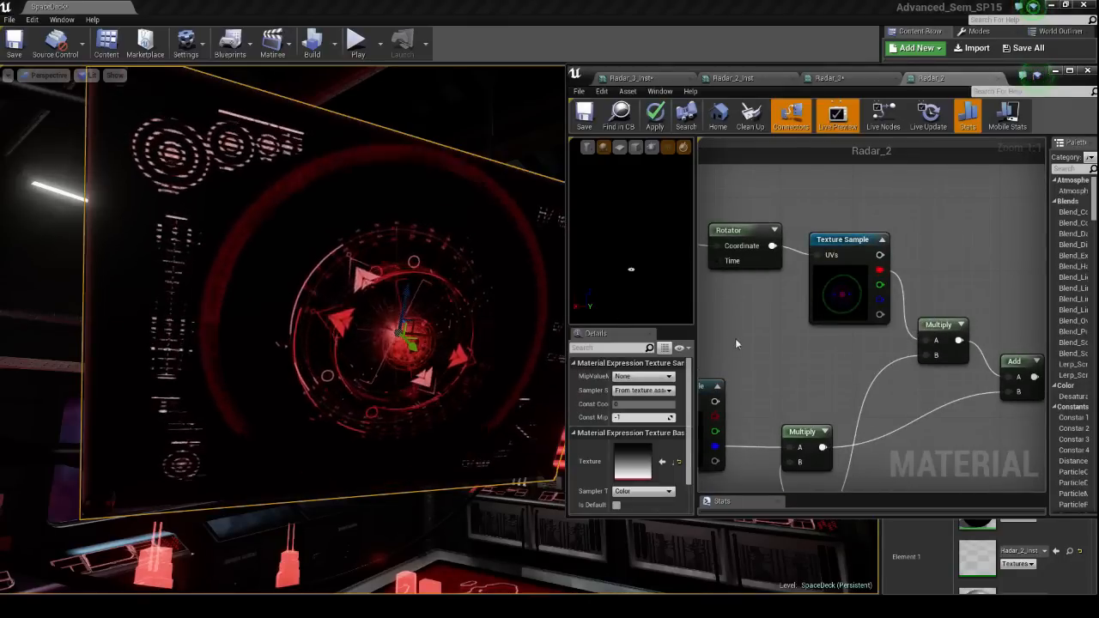
{"action": "right_click_drag", "start_coordinate": [735, 338], "coordinate": [915, 355]}
{"action": "scroll", "coordinate": [902, 317], "scroll_direction": "down", "scroll_amount": 2}
{"action": "right_click_drag", "start_coordinate": [831, 328], "coordinate": [920, 329]}
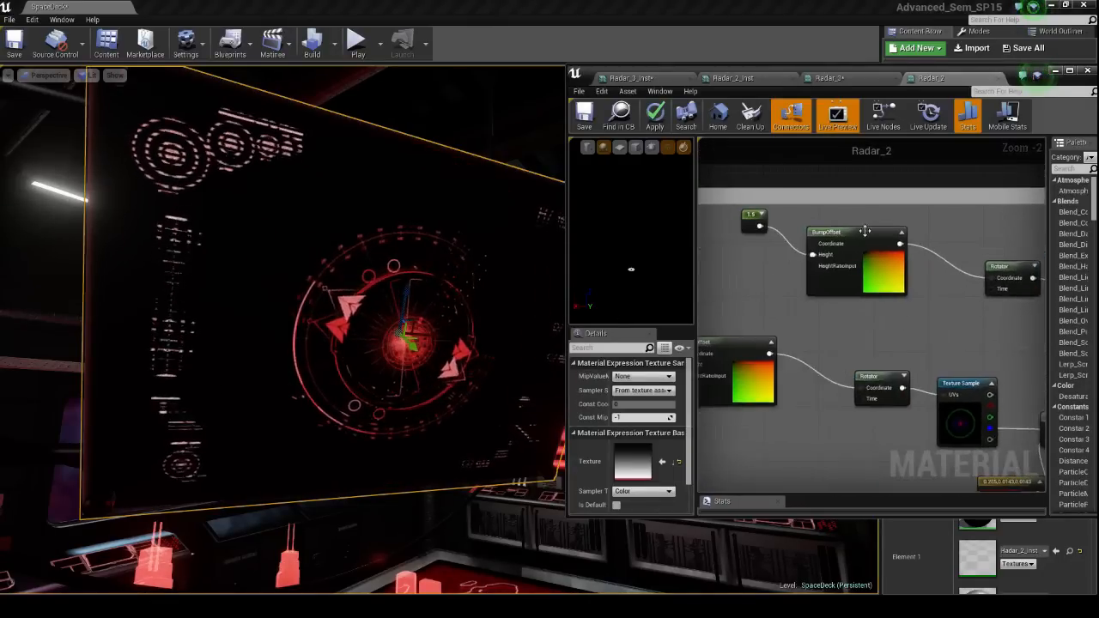
Inspect both CenterGauge BumpOffset nodes with their constant heights, and follow their branches through the Add nodes to MainSwitch.
{"action": "left_click", "coordinate": [865, 232]}
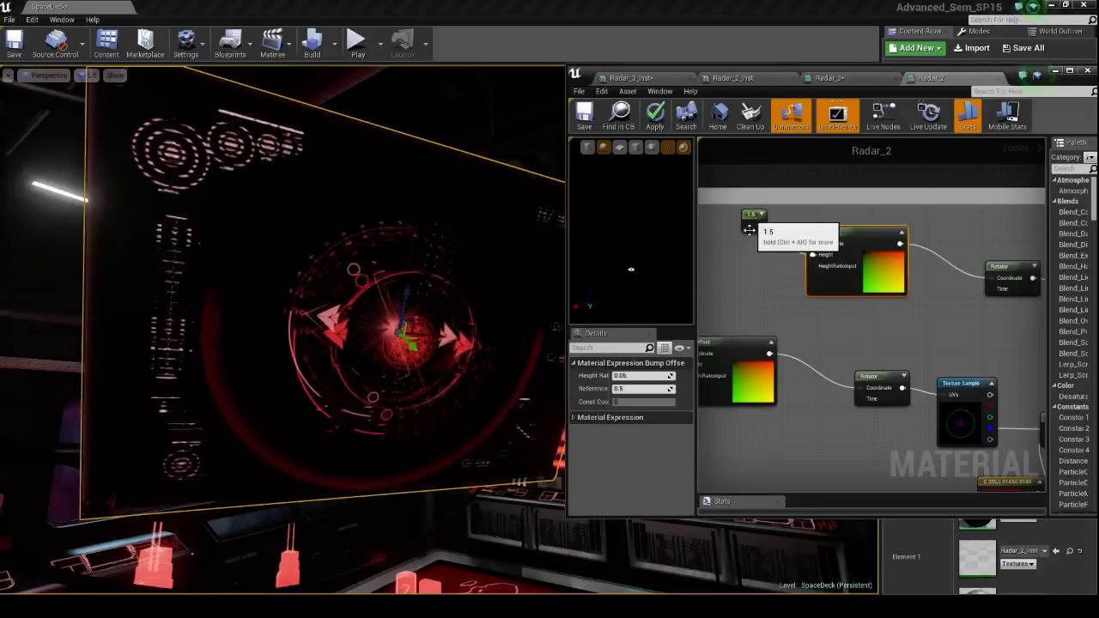
{"action": "right_click_drag", "start_coordinate": [740, 287], "coordinate": [877, 280]}
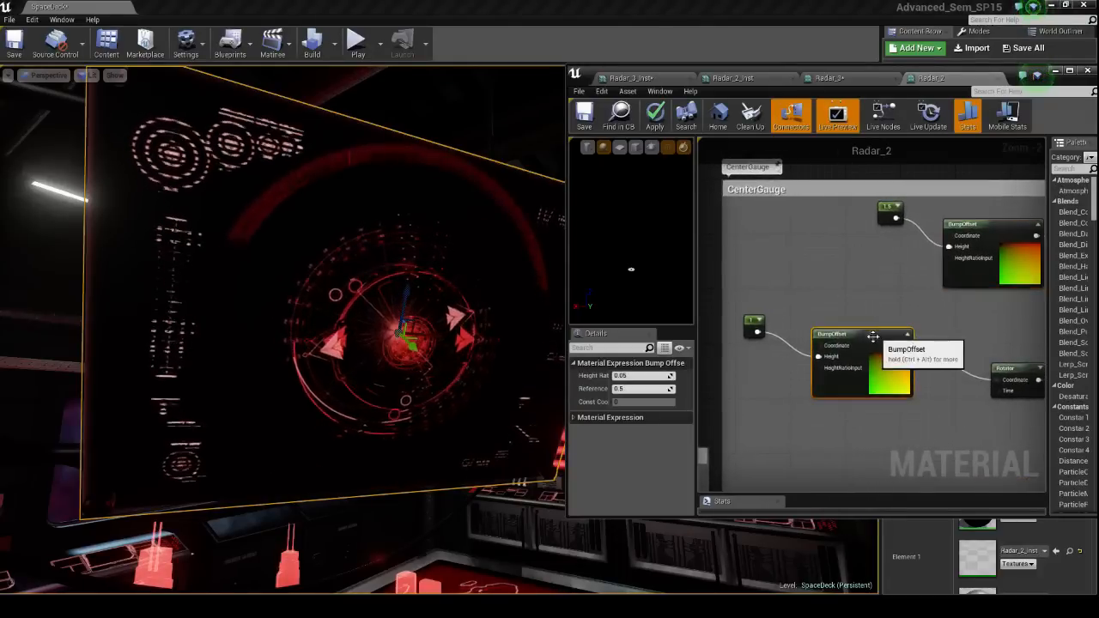
{"action": "right_click_drag", "start_coordinate": [872, 336], "coordinate": [851, 265]}
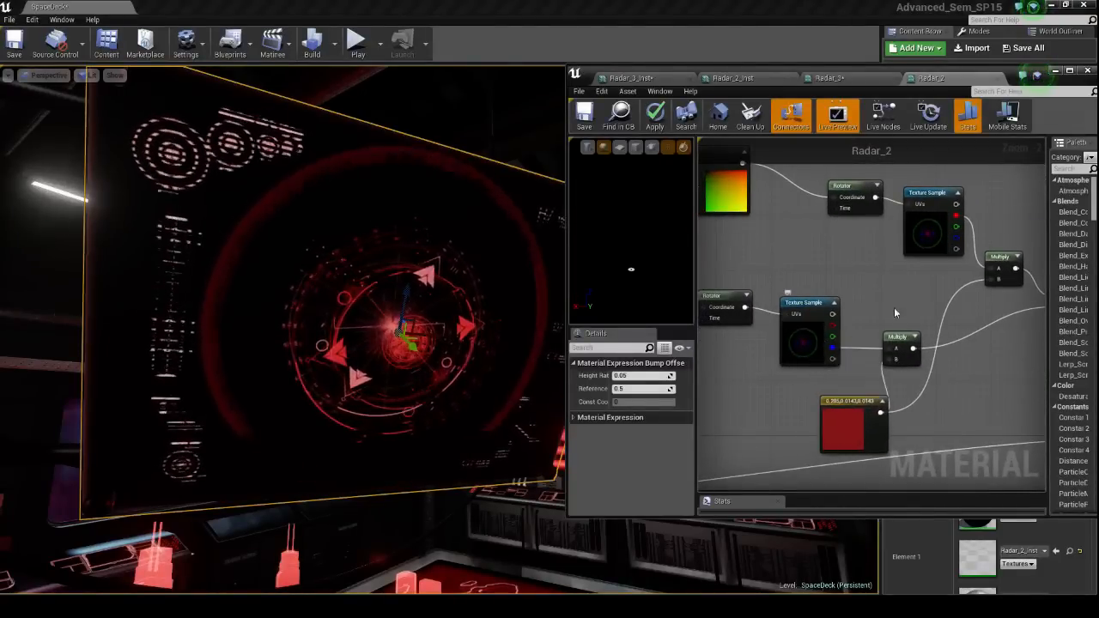
{"action": "right_click_drag", "start_coordinate": [895, 313], "coordinate": [824, 301]}
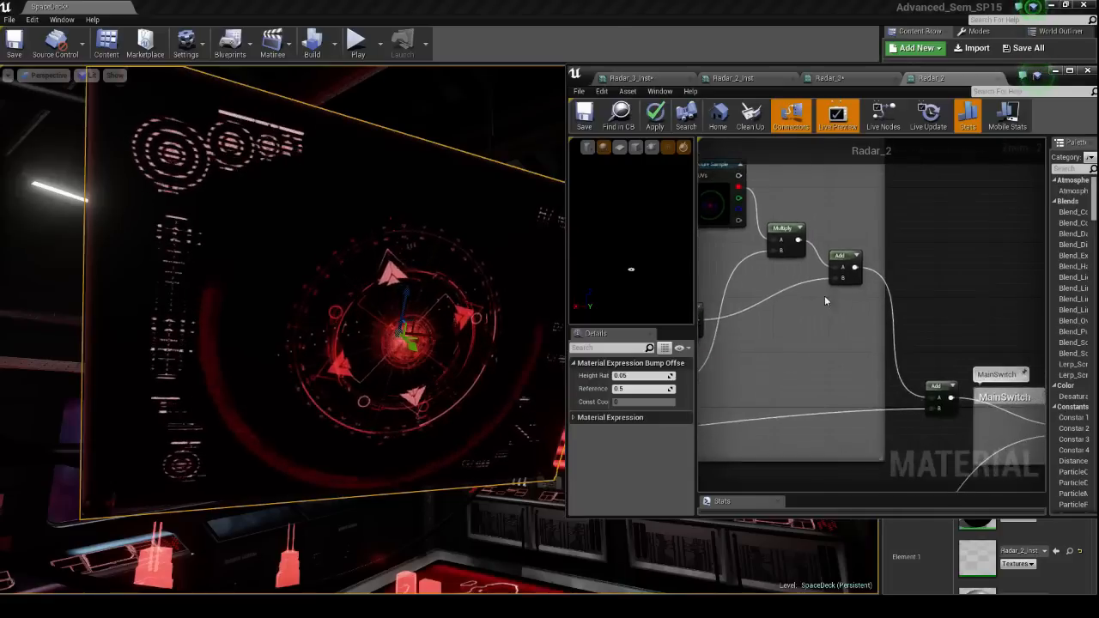
Examine the Rotate group's two Time, Sine, BumpOffset and Rotator chains with their colours, and inspect the lower BumpOffset's settings.
{"action": "scroll", "coordinate": [876, 396], "scroll_direction": "down", "scroll_amount": 5}
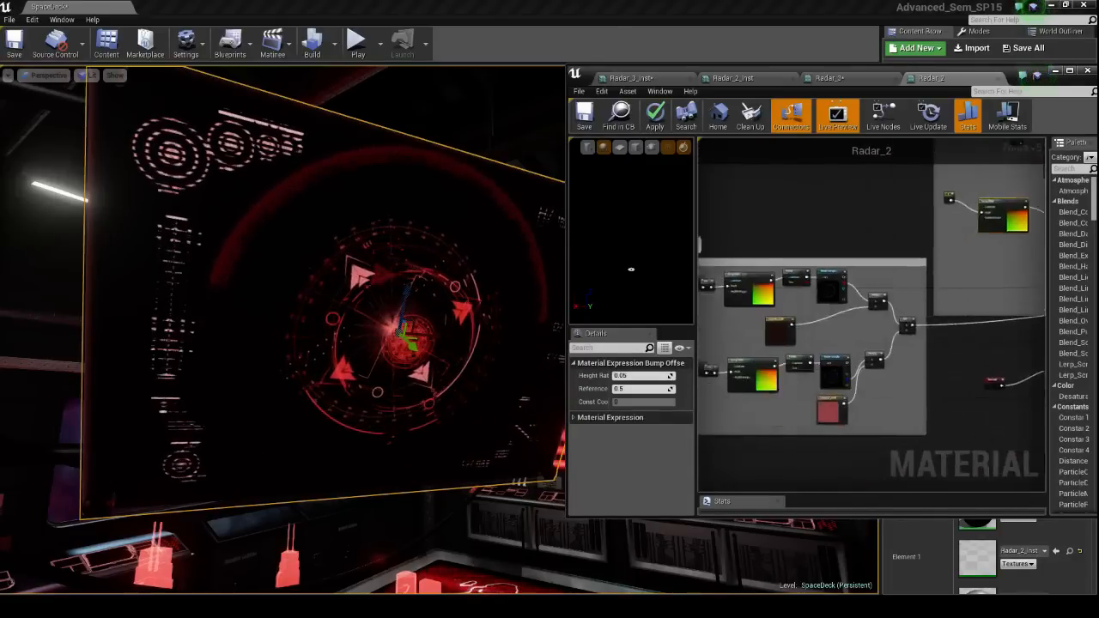
{"action": "scroll", "coordinate": [764, 313], "scroll_direction": "up", "scroll_amount": 4}
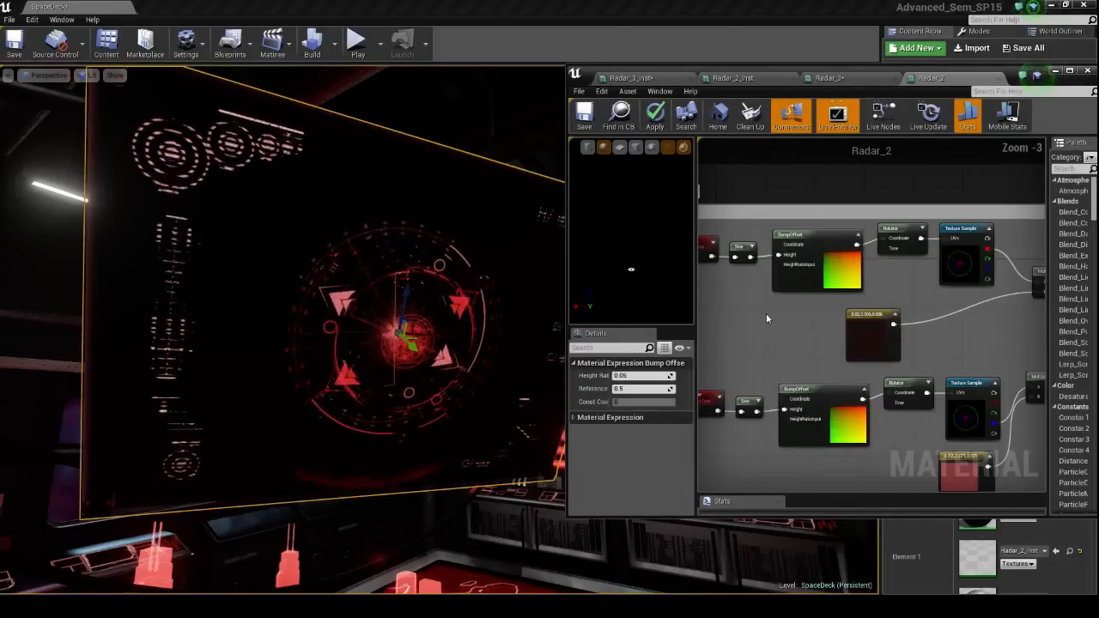
{"action": "scroll", "coordinate": [764, 315], "scroll_direction": "up", "scroll_amount": 1}
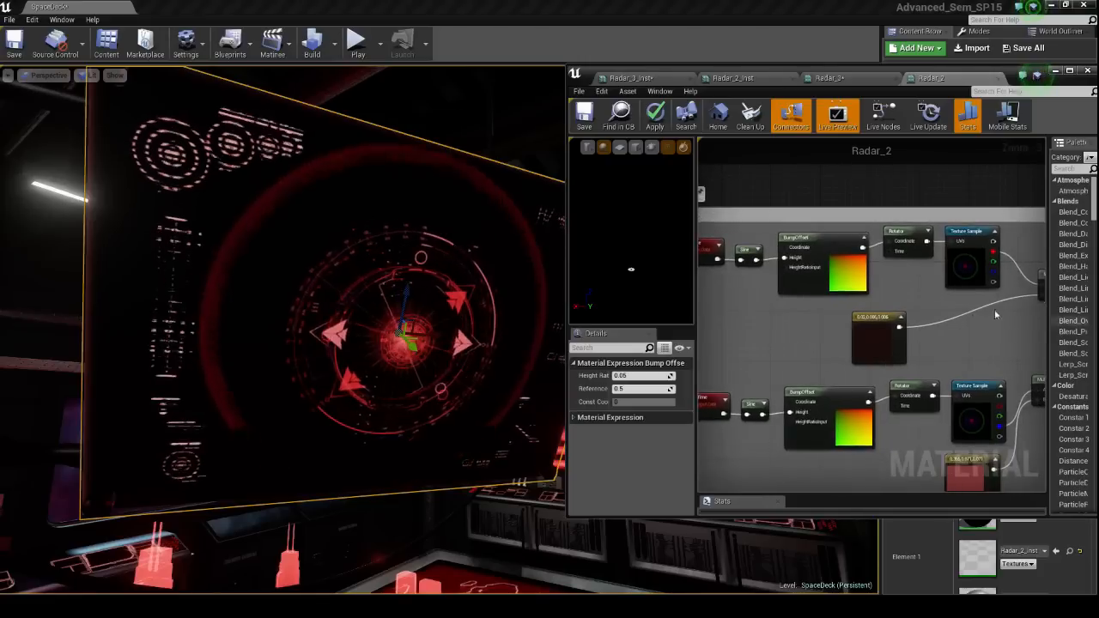
{"action": "right_click_drag", "start_coordinate": [996, 315], "coordinate": [877, 288]}
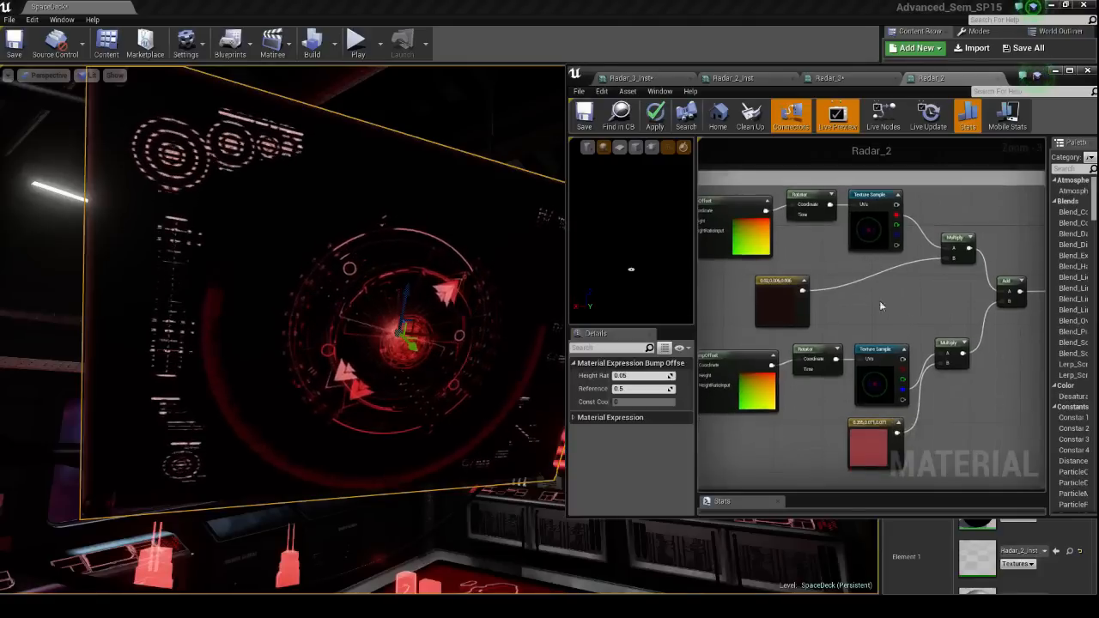
{"action": "right_click_drag", "start_coordinate": [814, 337], "coordinate": [972, 337]}
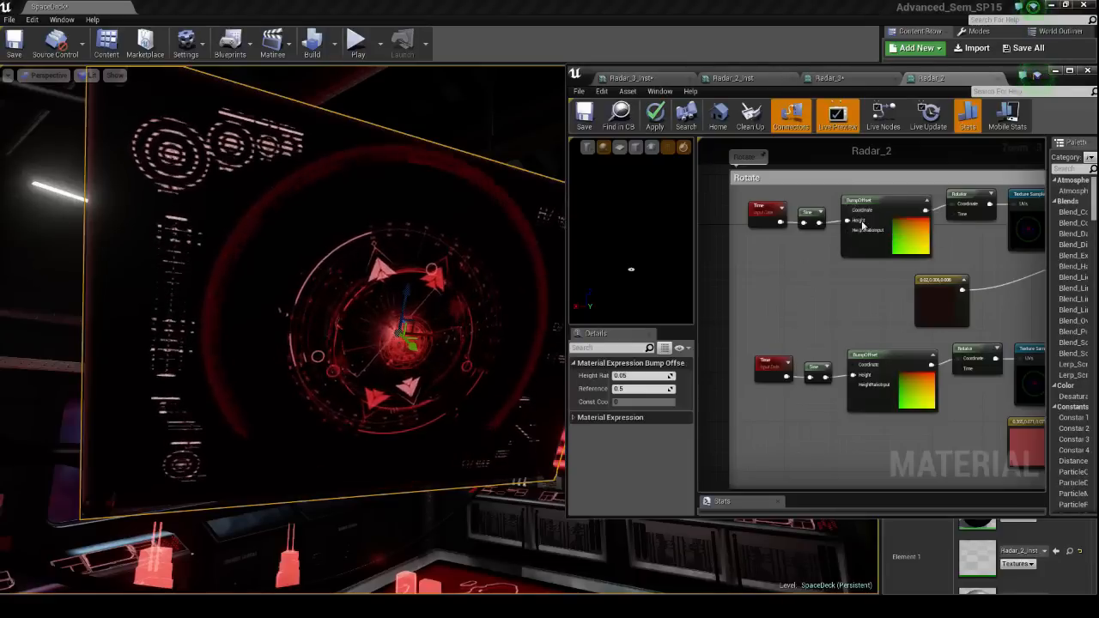
{"action": "left_click", "coordinate": [870, 356]}
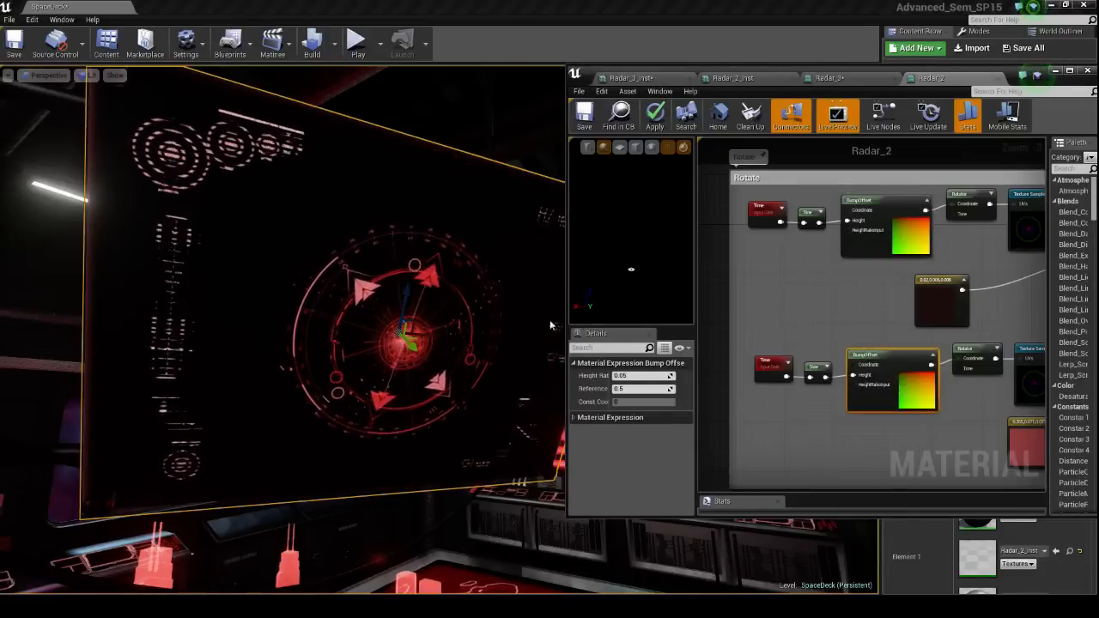
Inspect the Sine and BumpOffset settings of both Rotate chains, with the radar screen viewed from a steep angle.
{"action": "right_click_drag", "start_coordinate": [343, 326], "coordinate": [305, 276]}
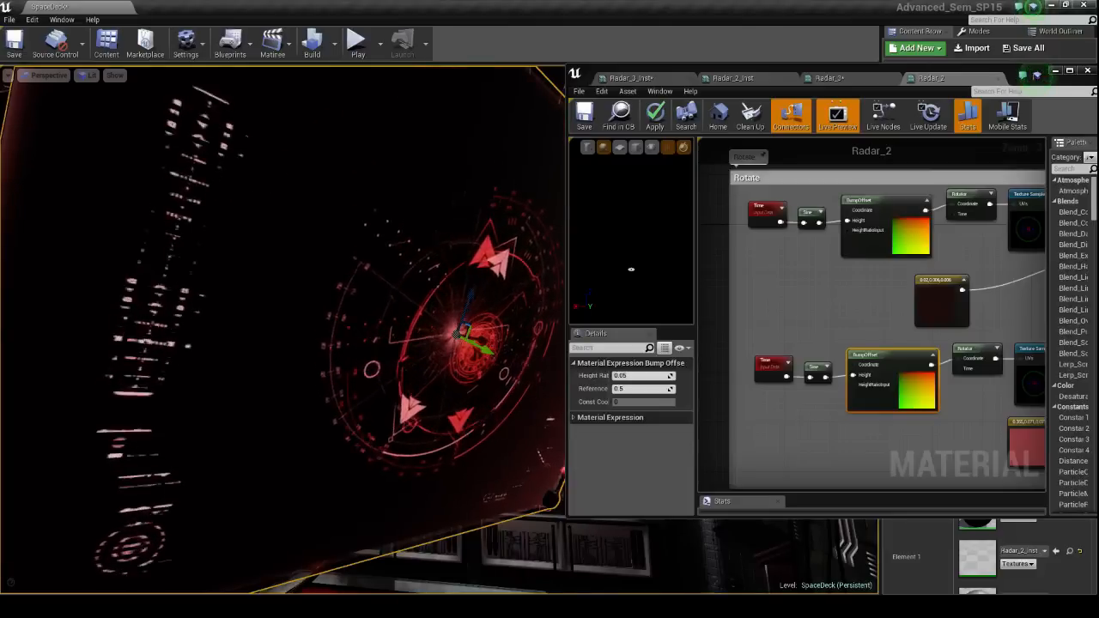
{"action": "mouse_move", "coordinate": [827, 323]}
{"action": "right_mouse_down"}
{"action": "mouse_move", "coordinate": [837, 280]}
{"action": "mouse_move", "coordinate": [830, 335]}
{"action": "right_mouse_up"}
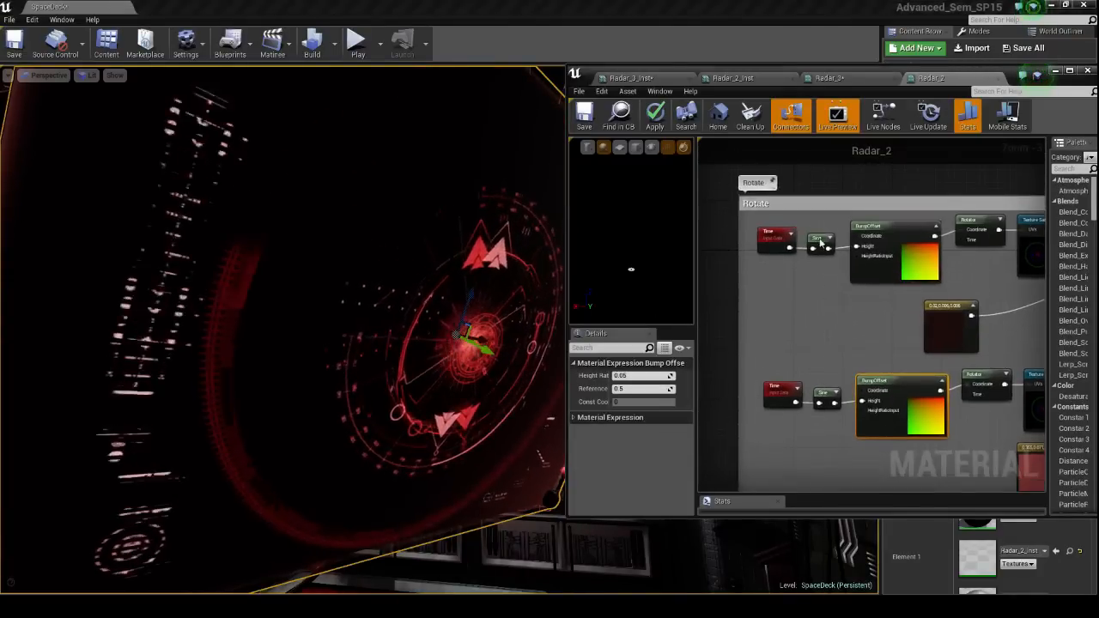
{"action": "left_click", "coordinate": [818, 236]}
{"action": "left_click", "coordinate": [822, 391]}
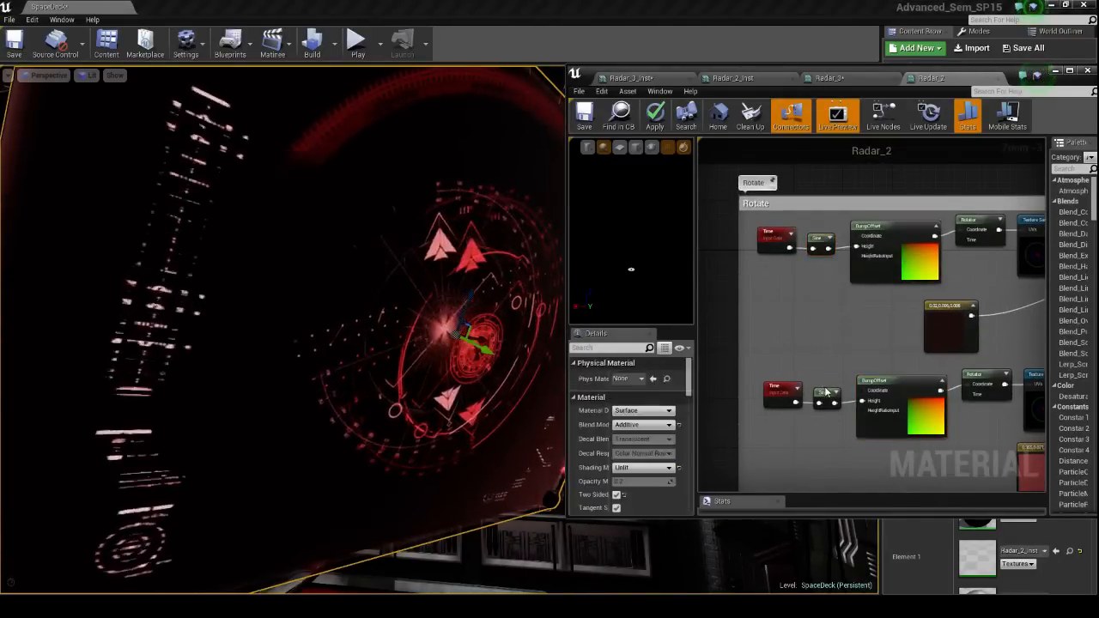
{"action": "left_click", "coordinate": [827, 391]}
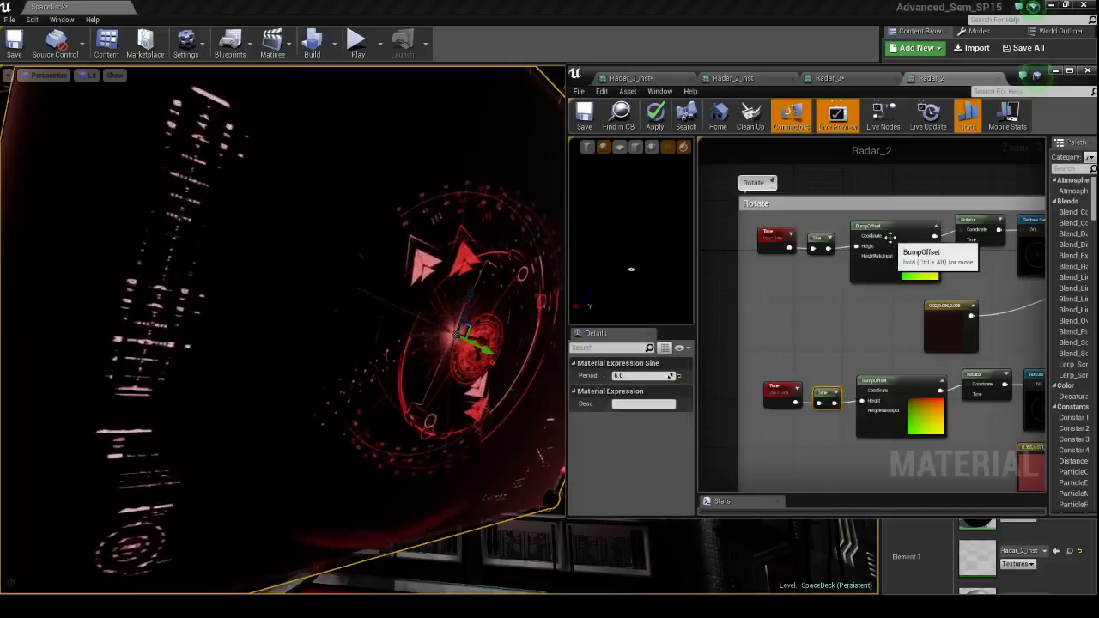
{"action": "left_click", "coordinate": [884, 239]}
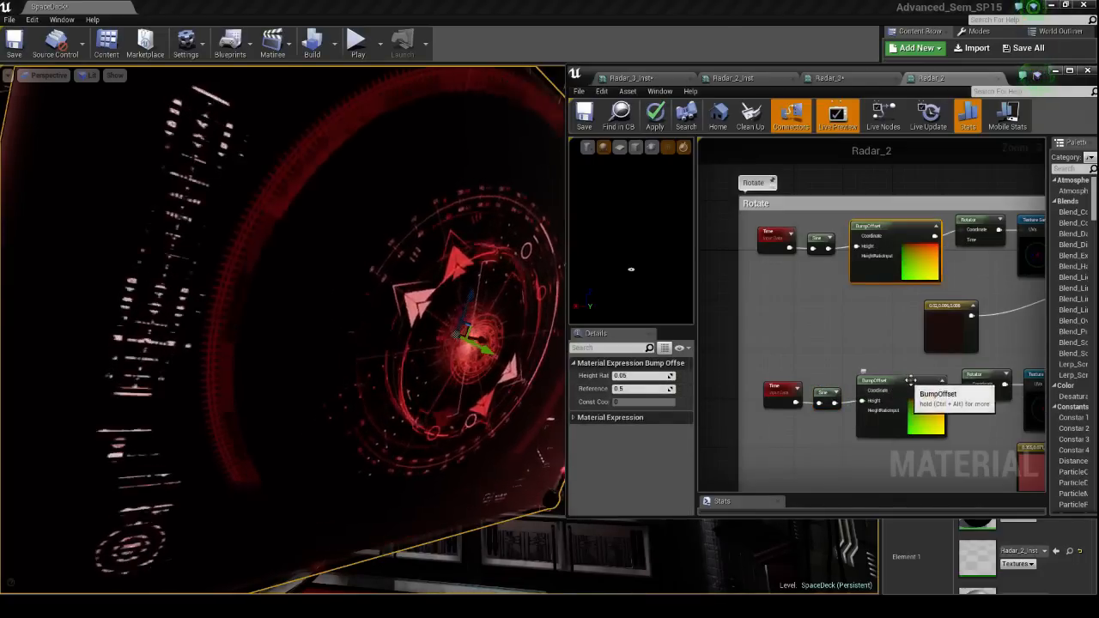
{"action": "right_click_drag", "start_coordinate": [873, 325], "coordinate": [821, 252]}
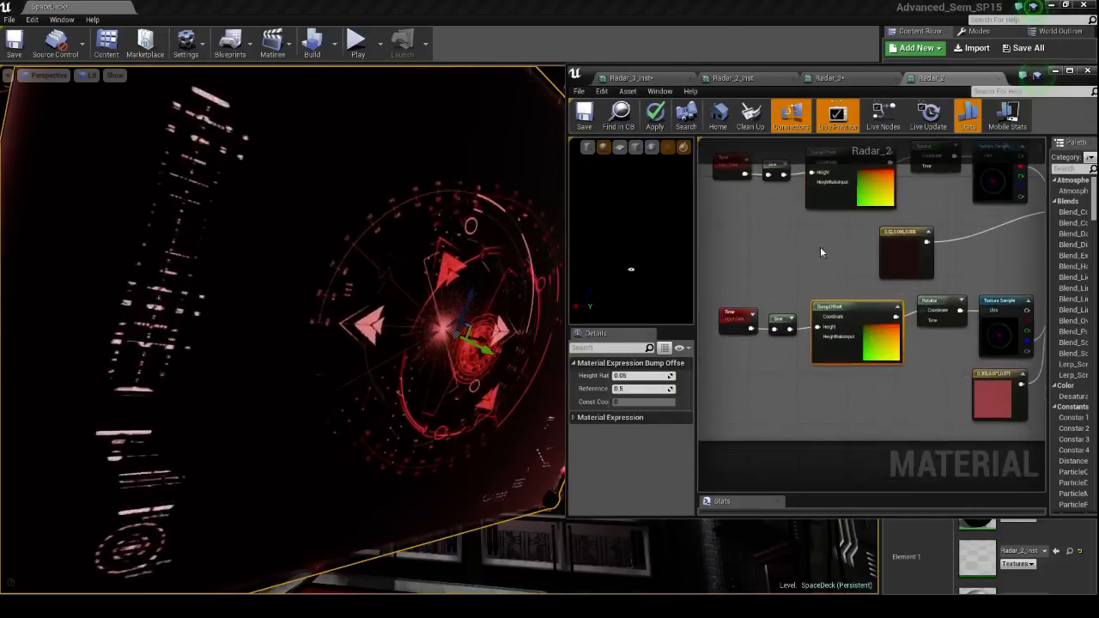
Locate the Scanline group in the Radar_2 graph and view the radar screen from the front for comparison.
{"action": "scroll", "coordinate": [822, 256], "scroll_direction": "down", "scroll_amount": 3}
{"action": "right_click_drag", "start_coordinate": [827, 354], "coordinate": [910, 321]}
{"action": "scroll", "coordinate": [859, 325], "scroll_direction": "up", "scroll_amount": 4}
{"action": "mouse_move", "coordinate": [343, 326]}
{"action": "right_mouse_down"}
{"action": "mouse_move", "coordinate": [289, 288]}
{"action": "mouse_move", "coordinate": [449, 311]}
{"action": "mouse_move", "coordinate": [419, 276]}
{"action": "mouse_move", "coordinate": [266, 273]}
{"action": "mouse_move", "coordinate": [429, 277]}
{"action": "mouse_move", "coordinate": [344, 319]}
{"action": "right_mouse_up"}
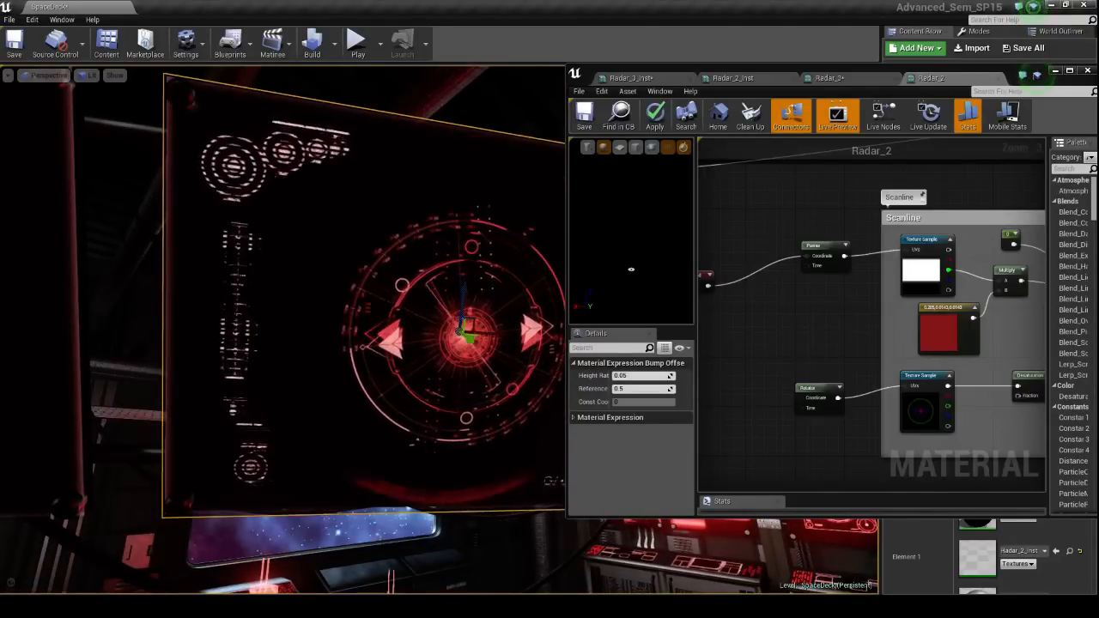
{"action": "right_click_drag", "start_coordinate": [345, 318], "coordinate": [388, 319]}
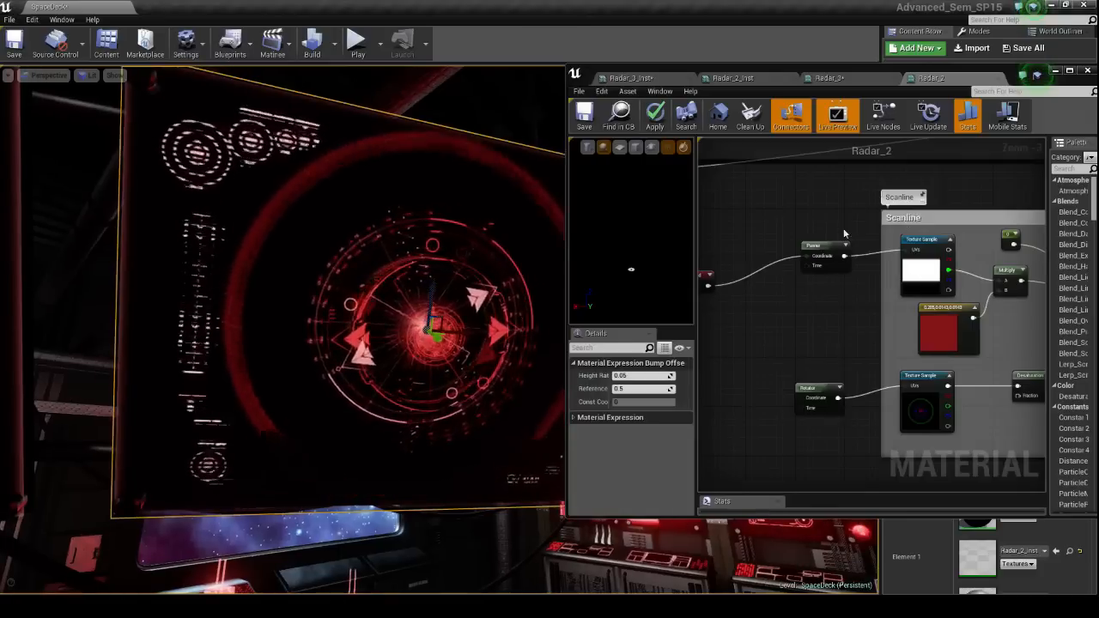
Examine the Scanline group from its Panner and Rotator to the Texture Samples, Multiply, Desaturation and Lerp, and inspect the Rotator's settings.
{"action": "right_click_drag", "start_coordinate": [864, 290], "coordinate": [754, 287]}
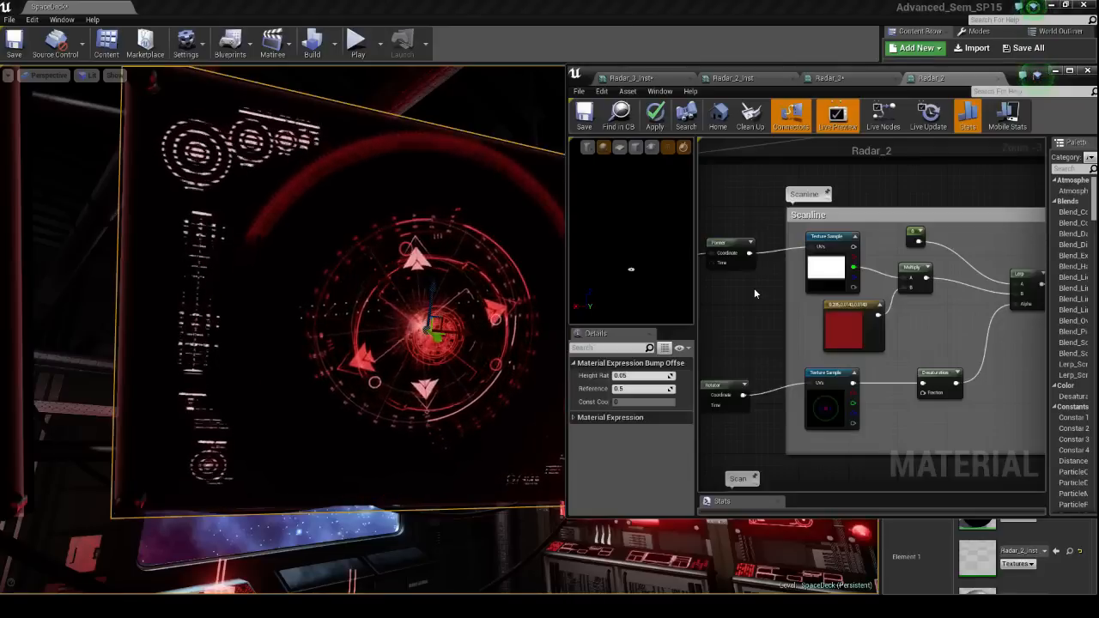
{"action": "right_click_drag", "start_coordinate": [755, 294], "coordinate": [720, 288]}
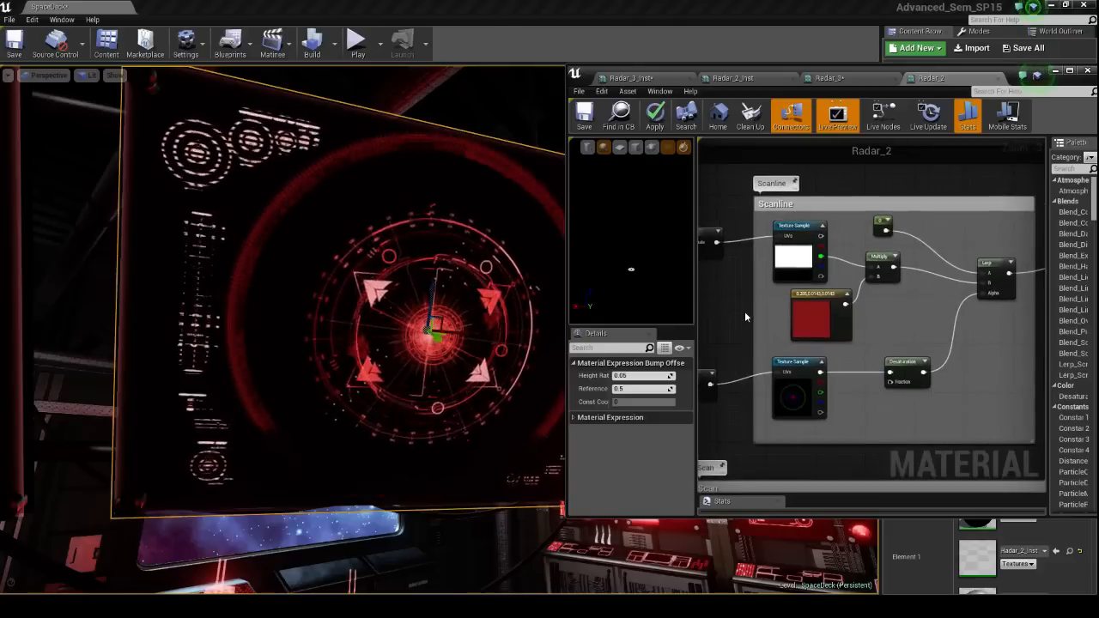
{"action": "right_click_drag", "start_coordinate": [740, 310], "coordinate": [846, 340]}
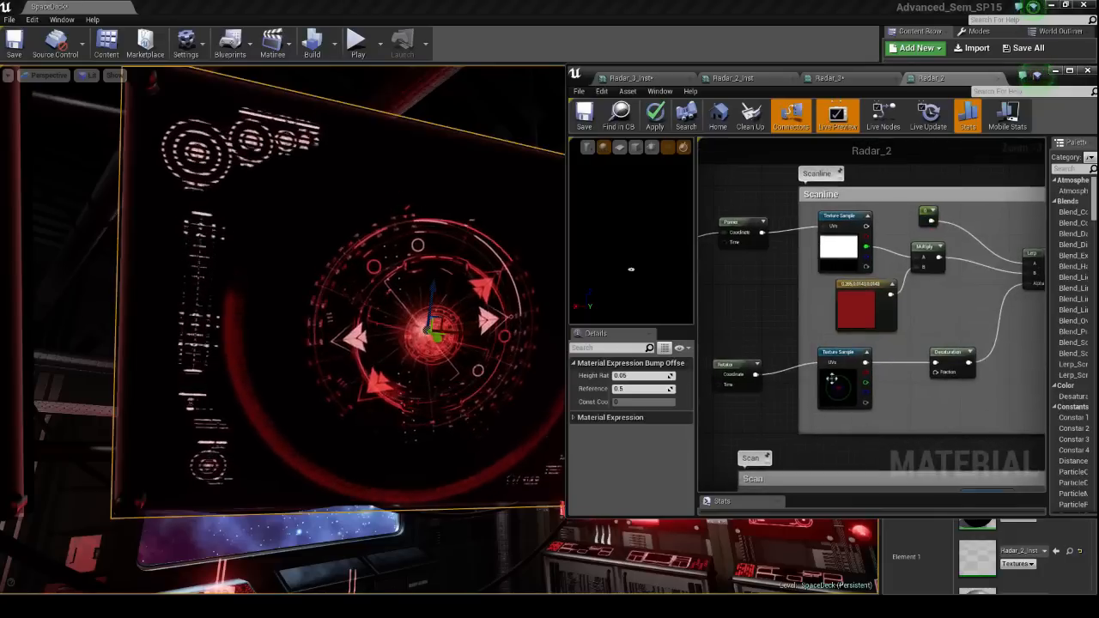
{"action": "right_click_drag", "start_coordinate": [936, 310], "coordinate": [887, 306]}
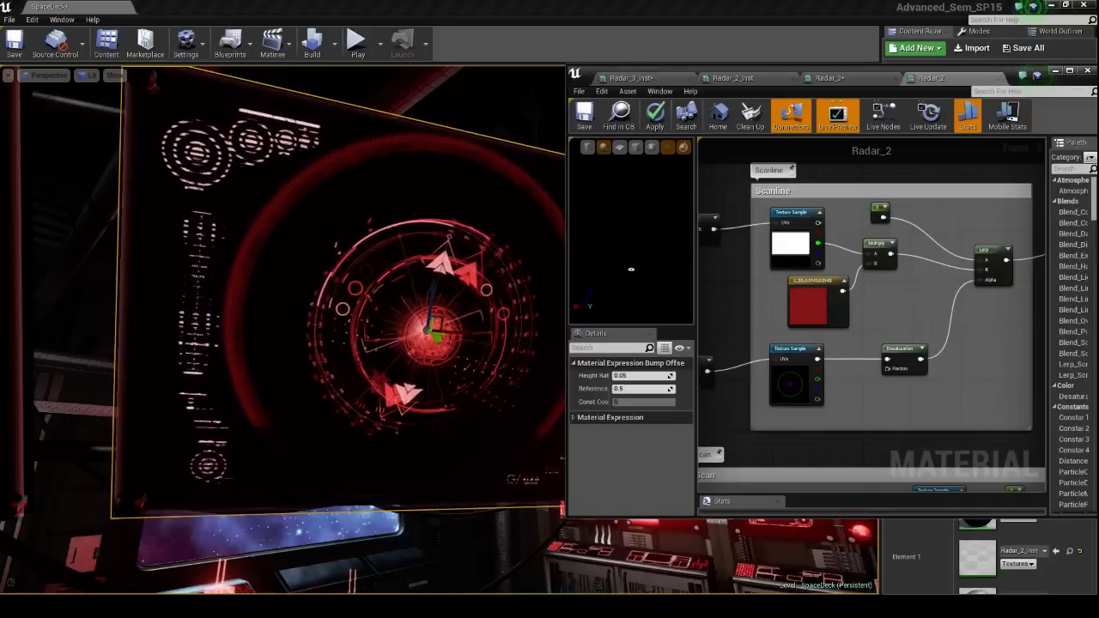
{"action": "right_click_drag", "start_coordinate": [769, 217], "coordinate": [871, 223]}
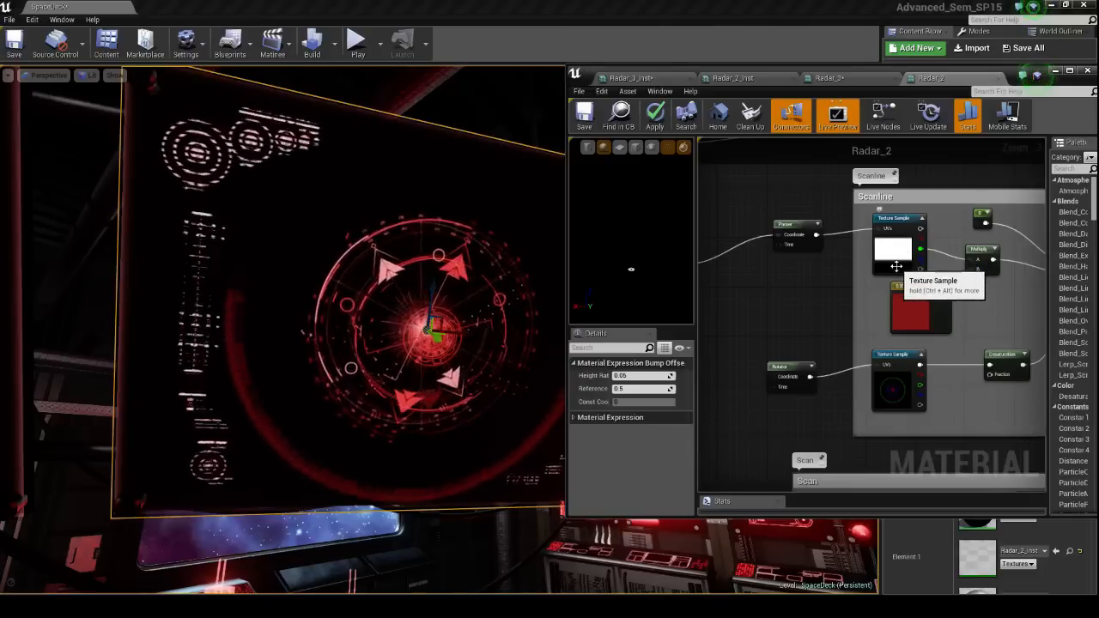
{"action": "mouse_move", "coordinate": [794, 305]}
{"action": "right_mouse_down"}
{"action": "mouse_move", "coordinate": [881, 305]}
{"action": "mouse_move", "coordinate": [789, 299]}
{"action": "right_mouse_up"}
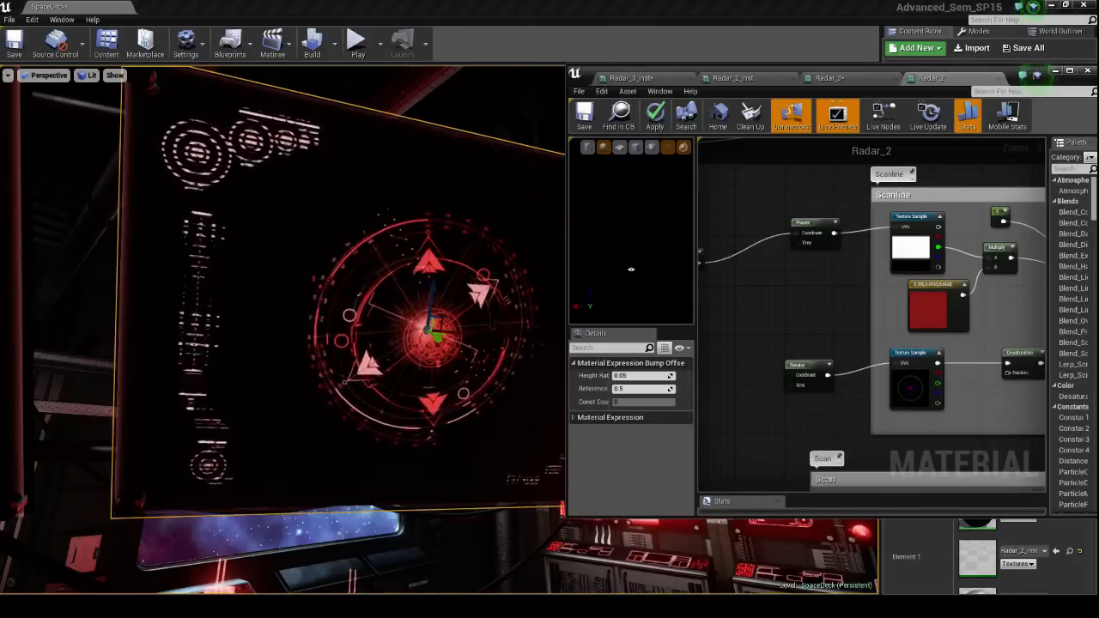
{"action": "left_click", "coordinate": [807, 366]}
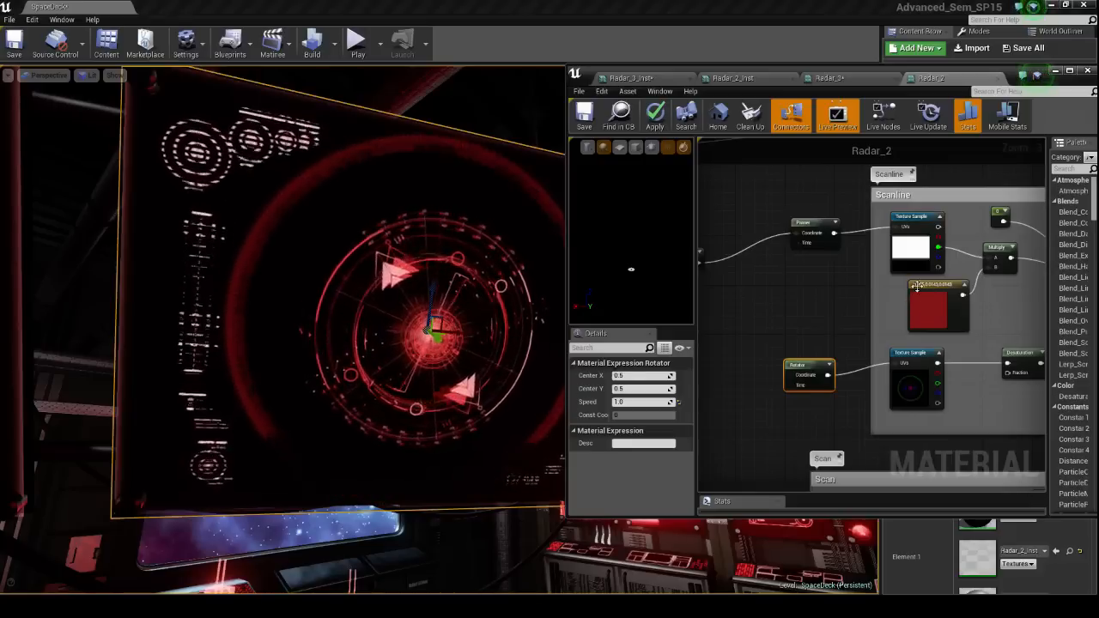
Follow the branches into the MainSwitch Add and past the circle Texture Sample, and locate the Scan group.
{"action": "right_click_drag", "start_coordinate": [1001, 322], "coordinate": [577, 470]}
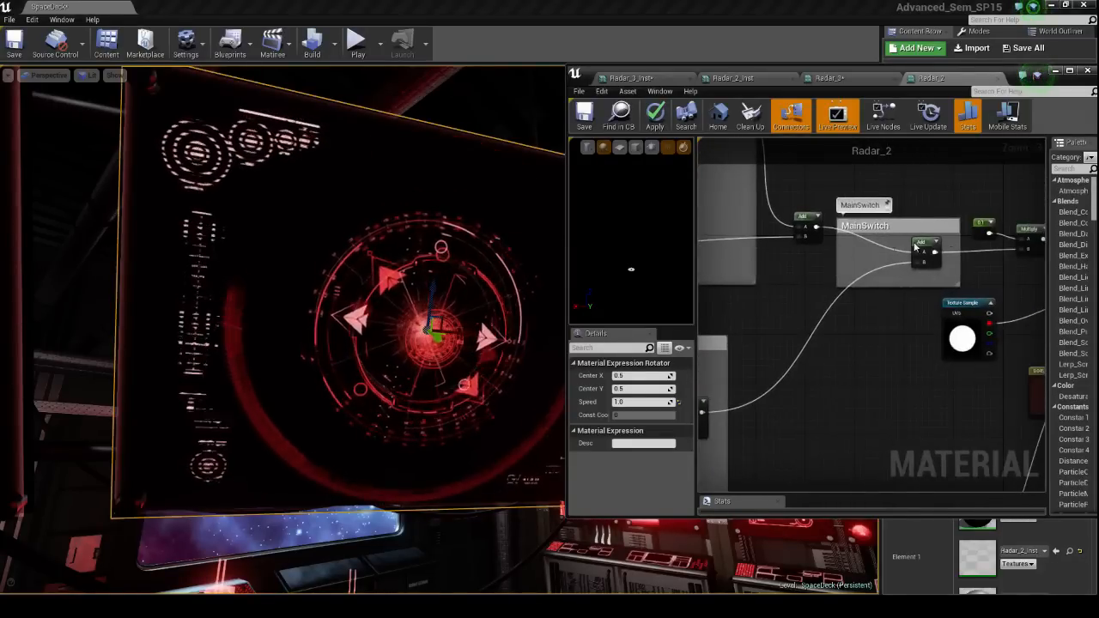
{"action": "right_click_drag", "start_coordinate": [891, 428], "coordinate": [951, 265]}
{"action": "scroll", "coordinate": [951, 265], "scroll_direction": "down", "scroll_amount": 1}
{"action": "right_click_drag", "start_coordinate": [831, 321], "coordinate": [973, 203]}
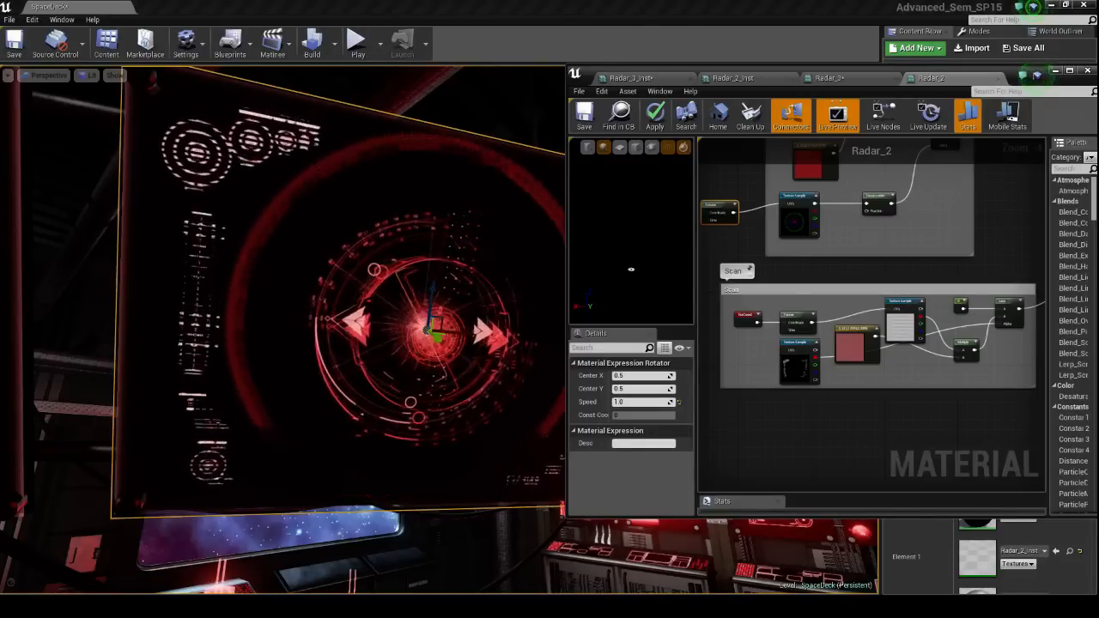
{"action": "right_click_drag", "start_coordinate": [974, 179], "coordinate": [777, 349]}
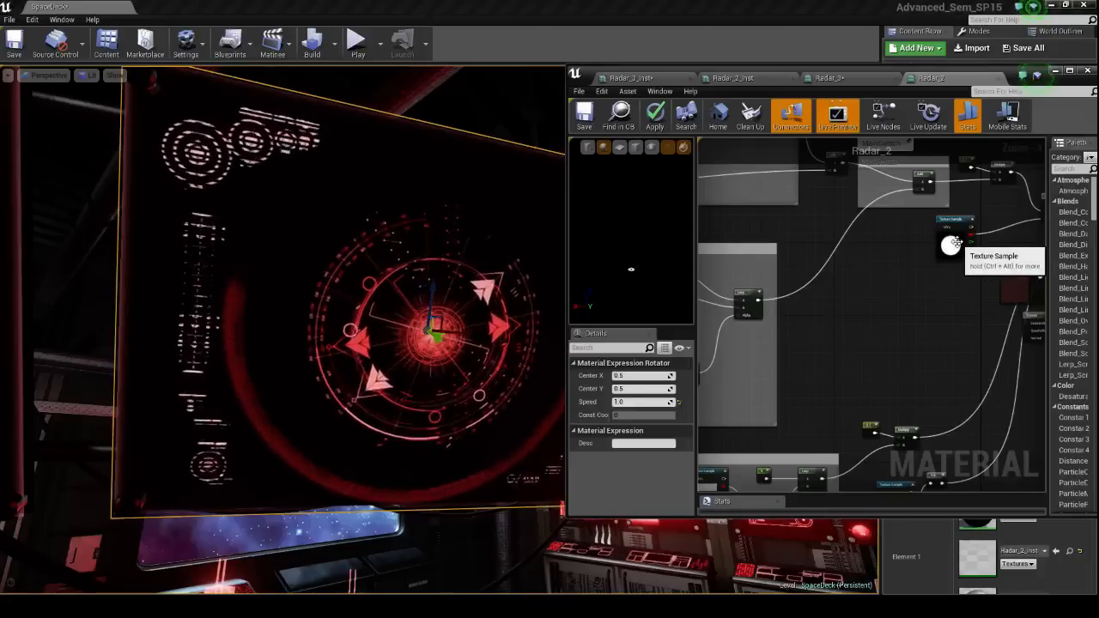
{"action": "right_click_drag", "start_coordinate": [950, 243], "coordinate": [1026, 225]}
{"action": "scroll", "coordinate": [766, 352], "scroll_direction": "up", "scroll_amount": 3}
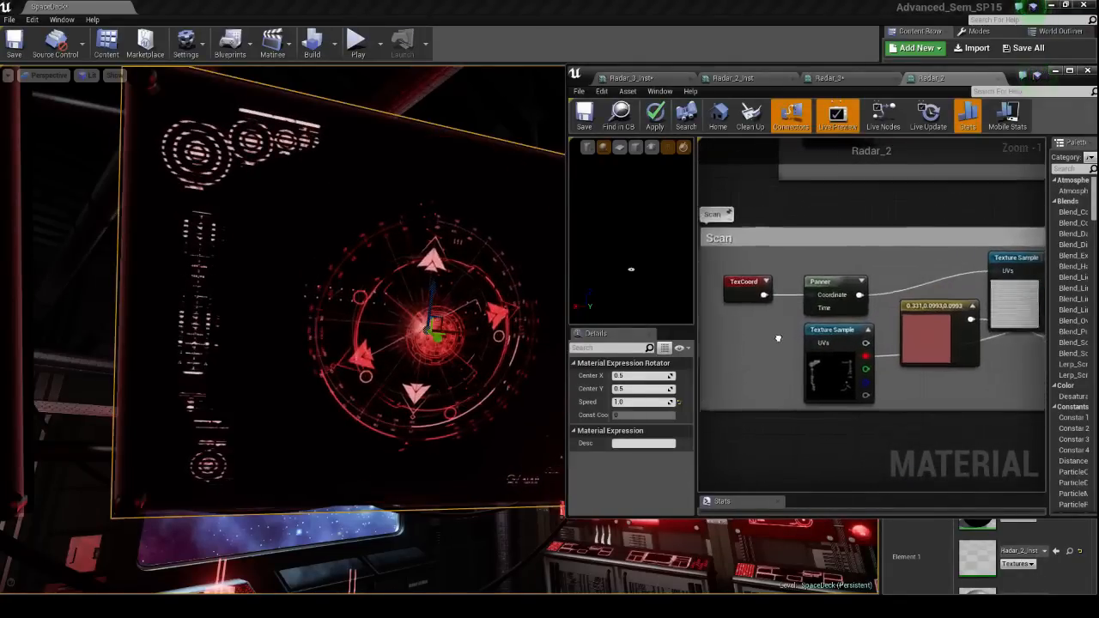
Inspect the Scan group's mask Texture Sample, TexCoord, Panner speeds and striped-line Texture Sample.
{"action": "left_click", "coordinate": [794, 397]}
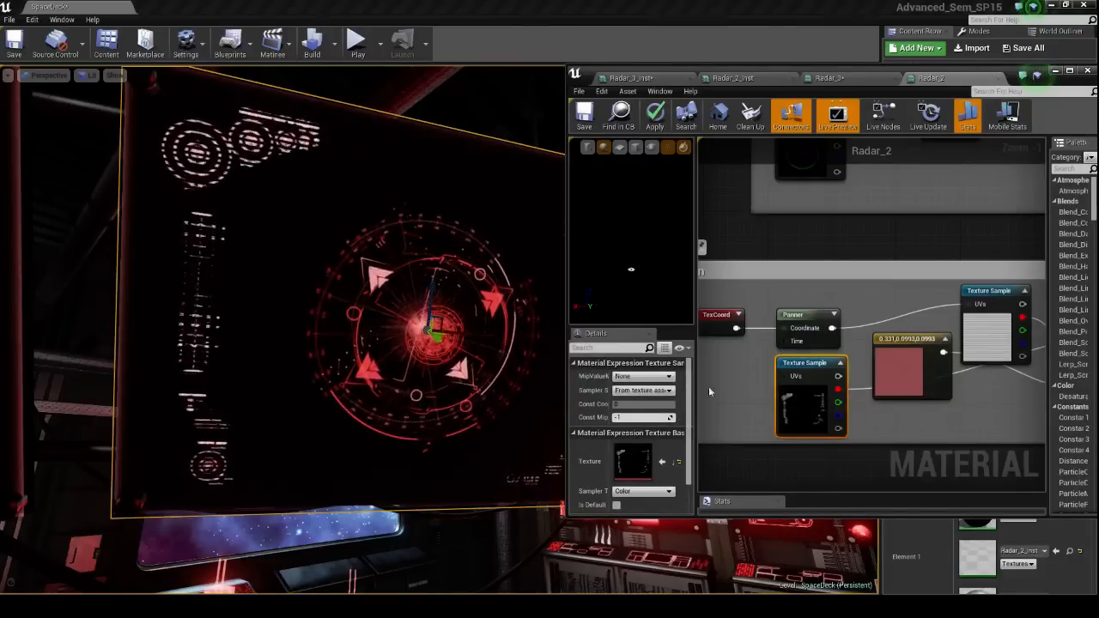
{"action": "right_click_drag", "start_coordinate": [802, 267], "coordinate": [828, 265]}
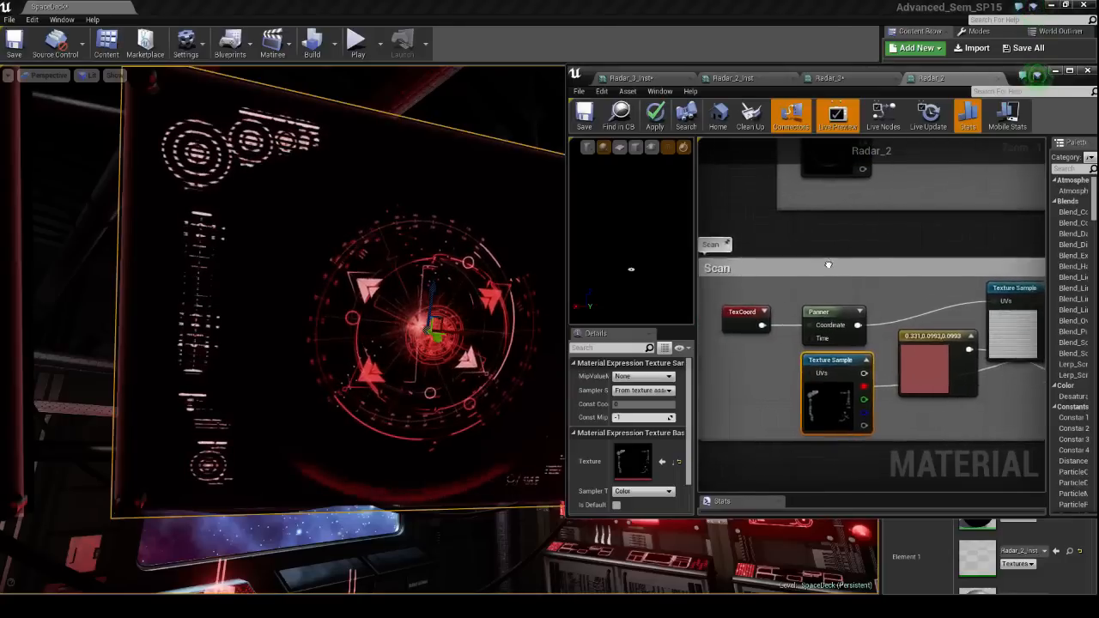
{"action": "left_click", "coordinate": [749, 319]}
{"action": "left_click", "coordinate": [818, 316]}
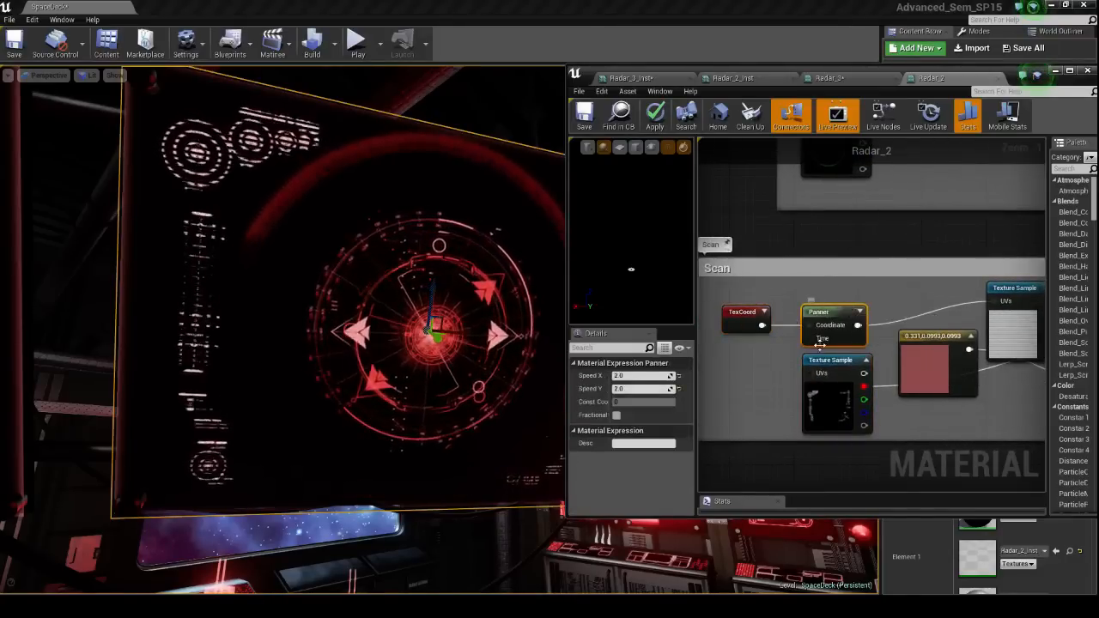
{"action": "right_click_drag", "start_coordinate": [903, 283], "coordinate": [732, 278]}
{"action": "left_click", "coordinate": [844, 285]}
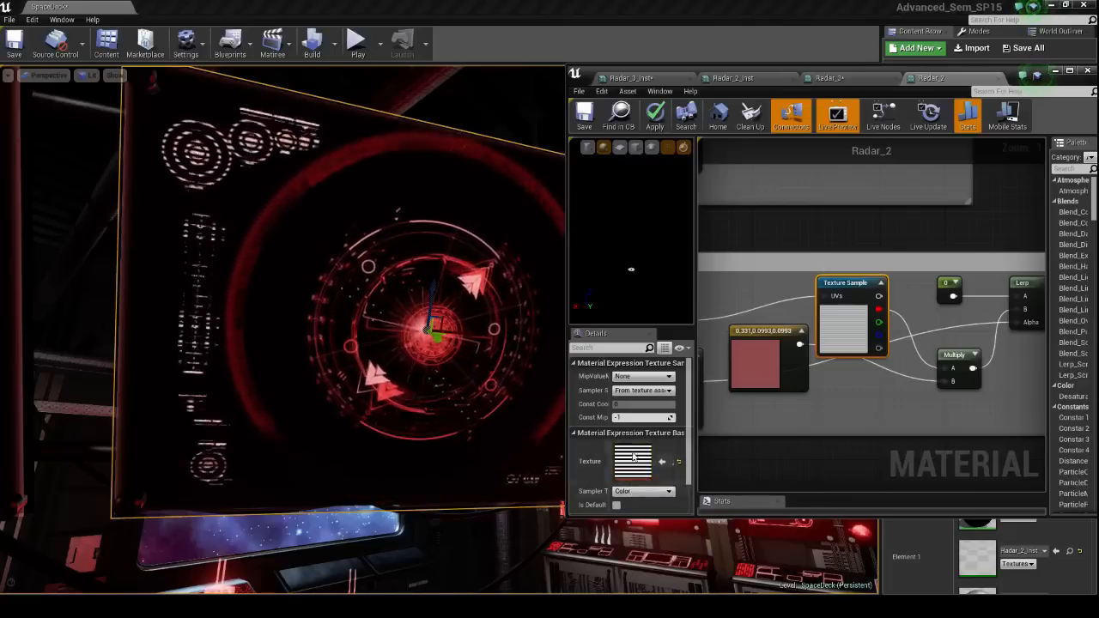
{"action": "right_click_drag", "start_coordinate": [700, 301], "coordinate": [873, 289]}
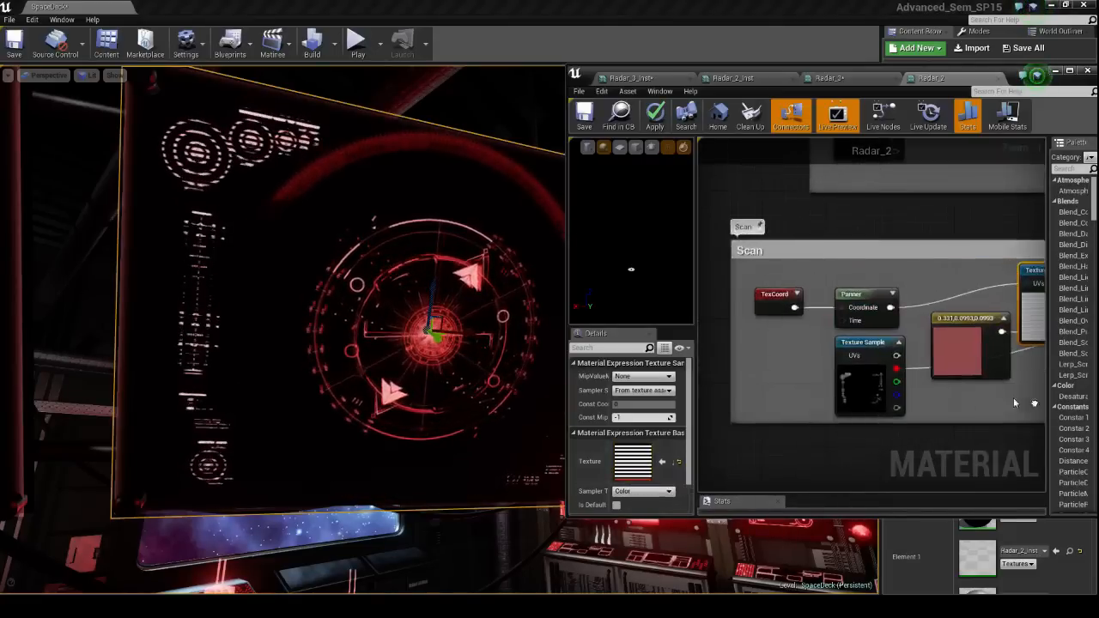
{"action": "left_click", "coordinate": [873, 288]}
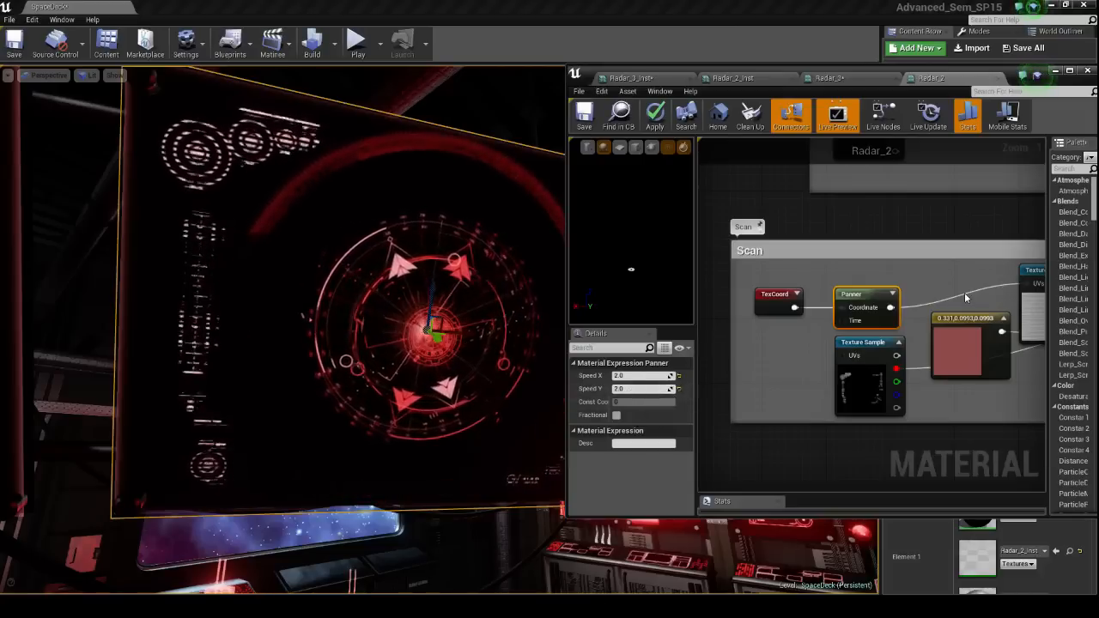
Trace the Scan group's striped texture and red colour through Multiply to Lerp, and inspect its mask Texture Sample again.
{"action": "right_click_drag", "start_coordinate": [964, 292], "coordinate": [822, 281]}
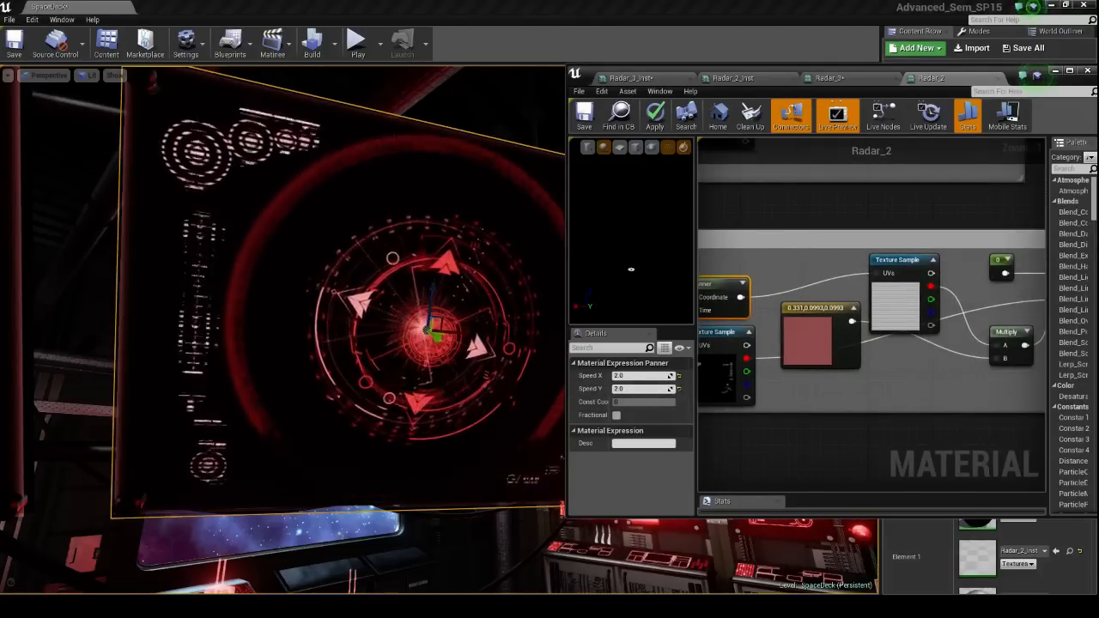
{"action": "right_click_drag", "start_coordinate": [934, 389], "coordinate": [758, 338]}
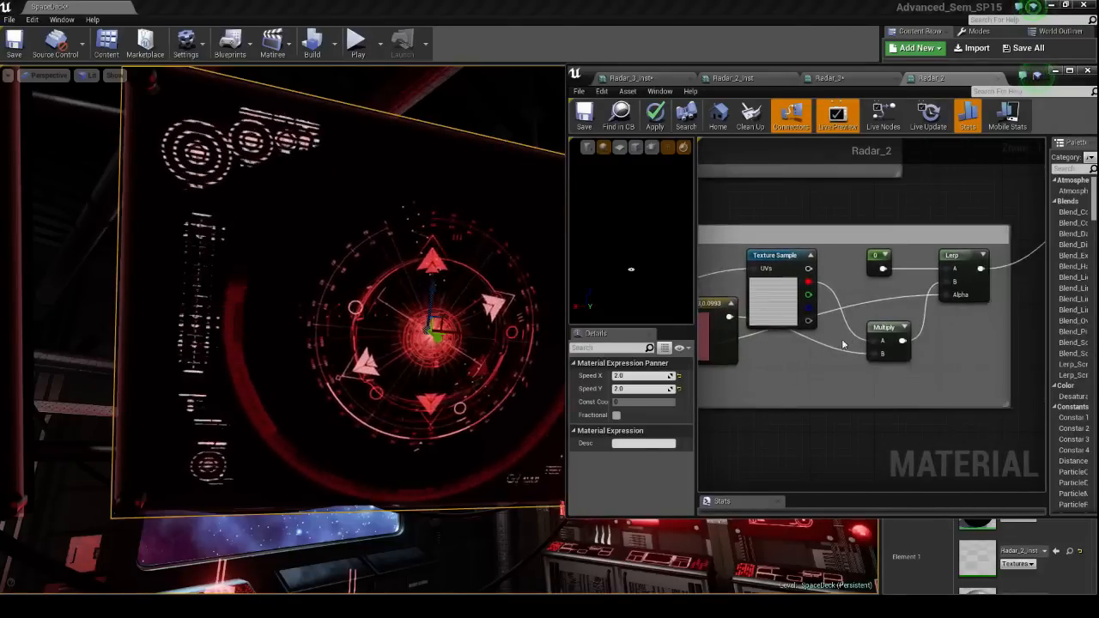
{"action": "right_click_drag", "start_coordinate": [906, 287], "coordinate": [1029, 243]}
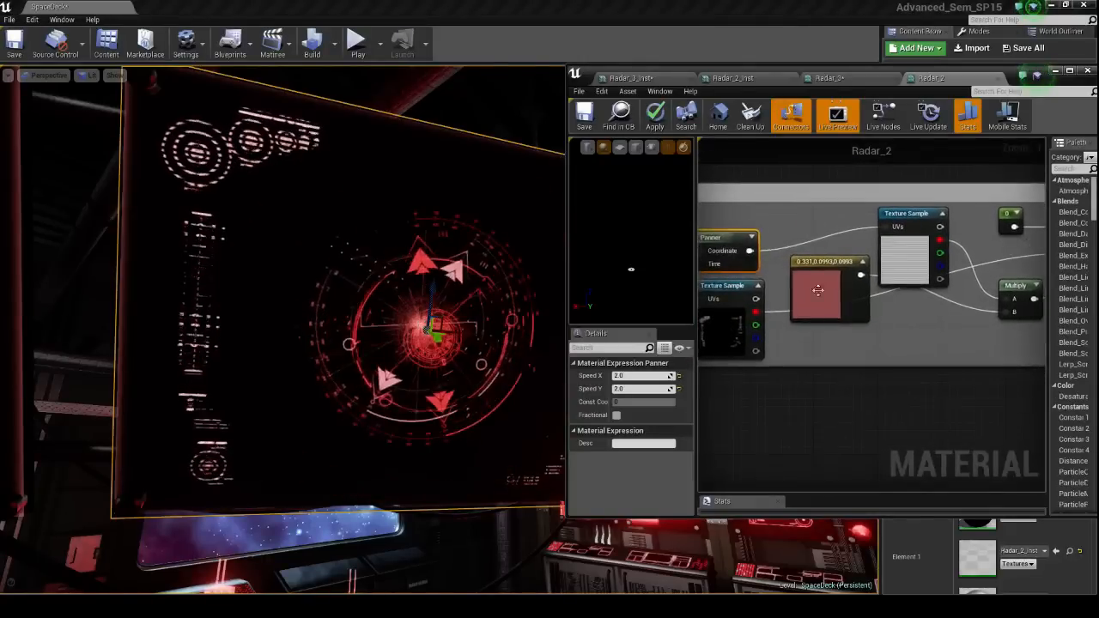
{"action": "left_click", "coordinate": [714, 331]}
{"action": "right_click_drag", "start_coordinate": [977, 298], "coordinate": [863, 359]}
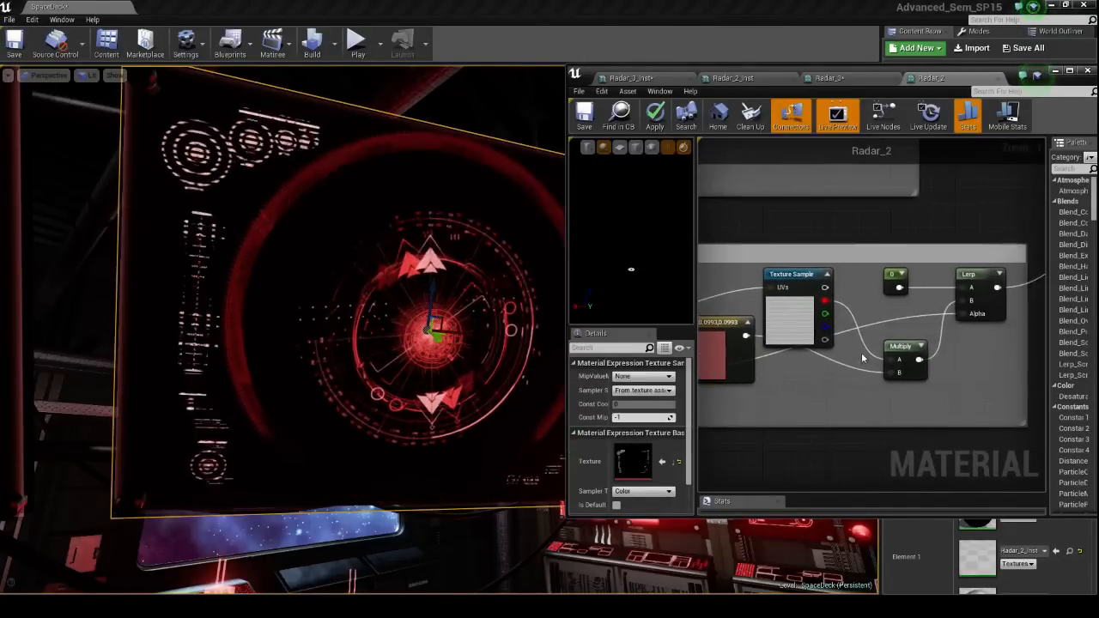
Trace the 0.1 Multiply and the circle Texture Sample with its 1-x node up to the Lerp, Fresnel and Add nodes.
{"action": "right_click_drag", "start_coordinate": [939, 311], "coordinate": [748, 340]}
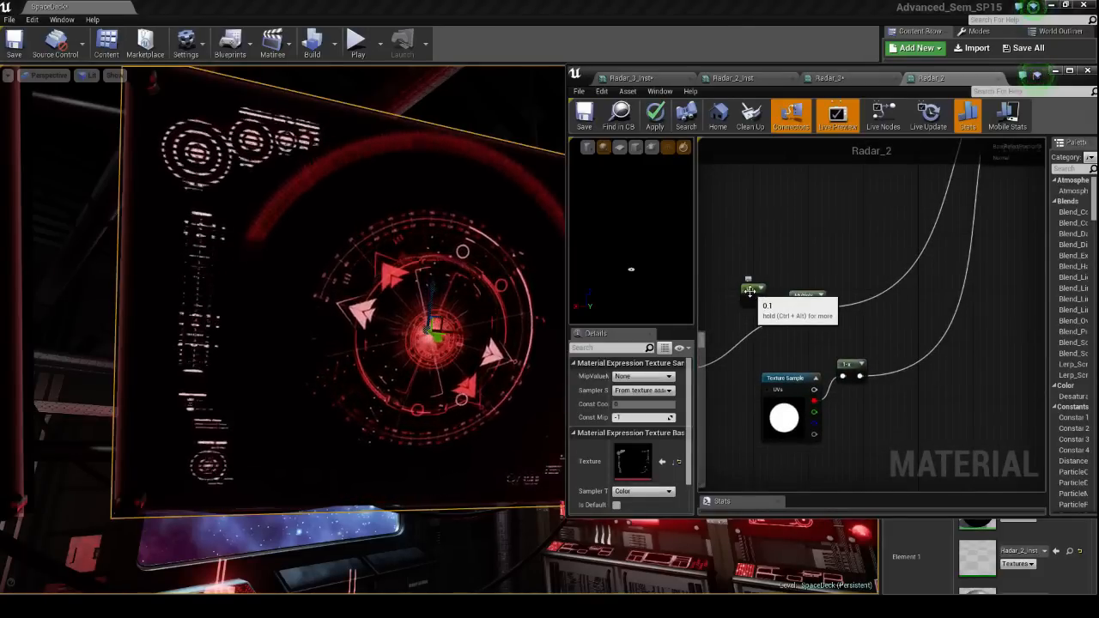
{"action": "right_click_drag", "start_coordinate": [779, 273], "coordinate": [804, 377]}
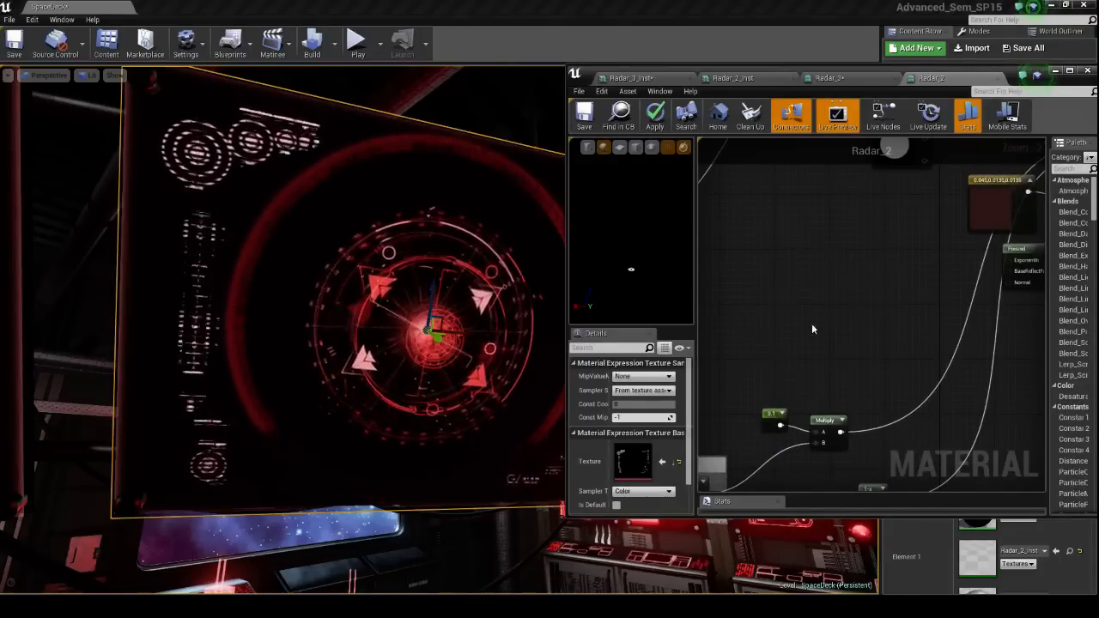
{"action": "right_click_drag", "start_coordinate": [811, 323], "coordinate": [617, 414]}
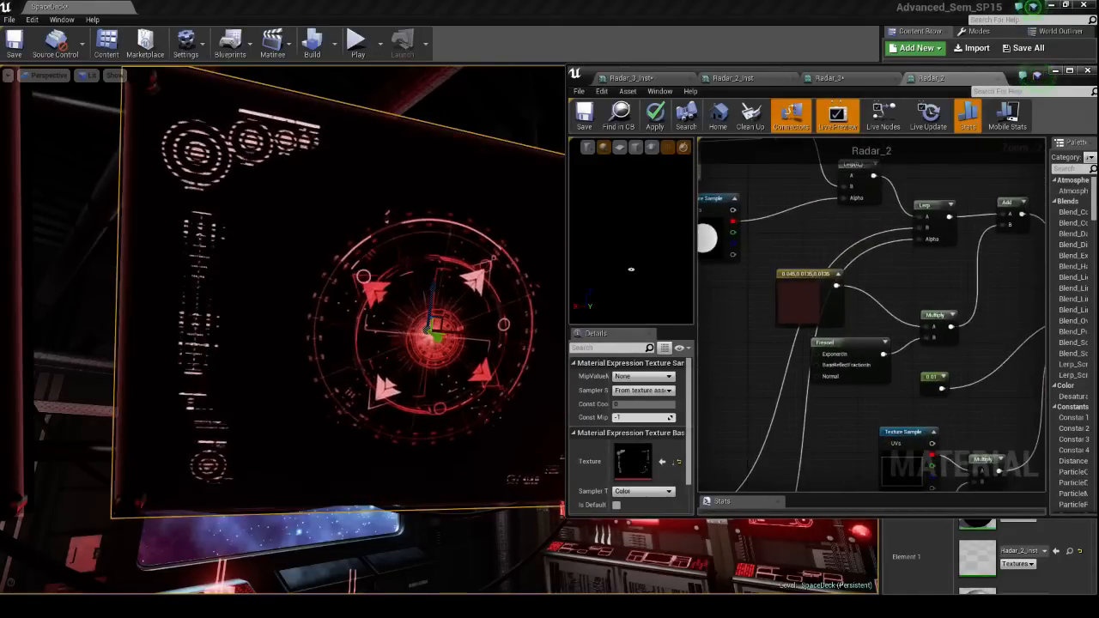
{"action": "right_click_drag", "start_coordinate": [863, 224], "coordinate": [859, 274]}
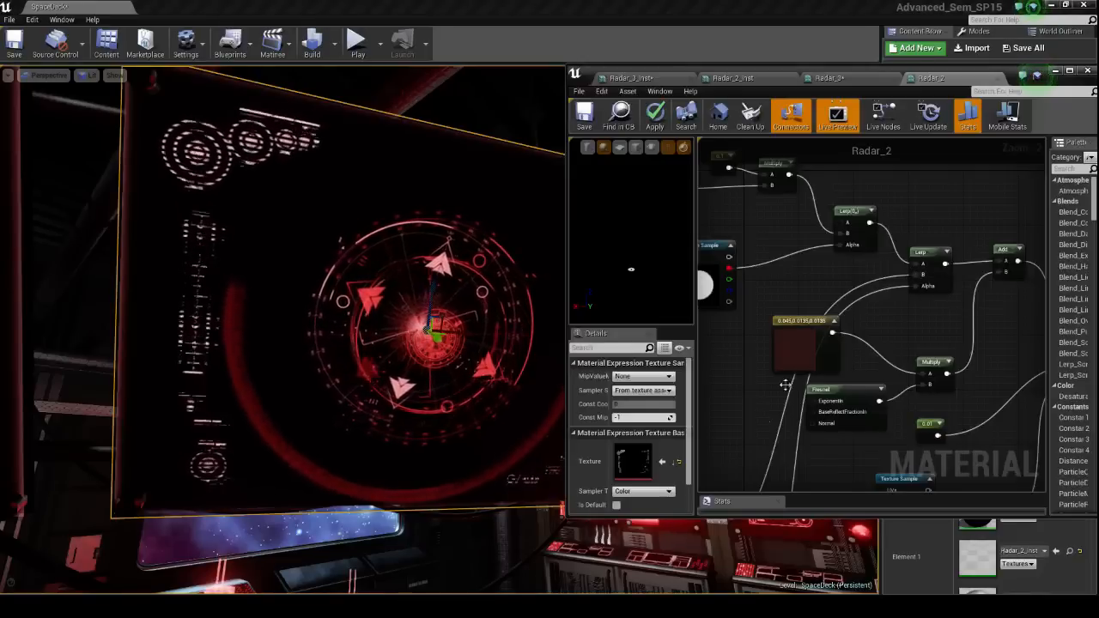
{"action": "right_click_drag", "start_coordinate": [782, 383], "coordinate": [927, 144]}
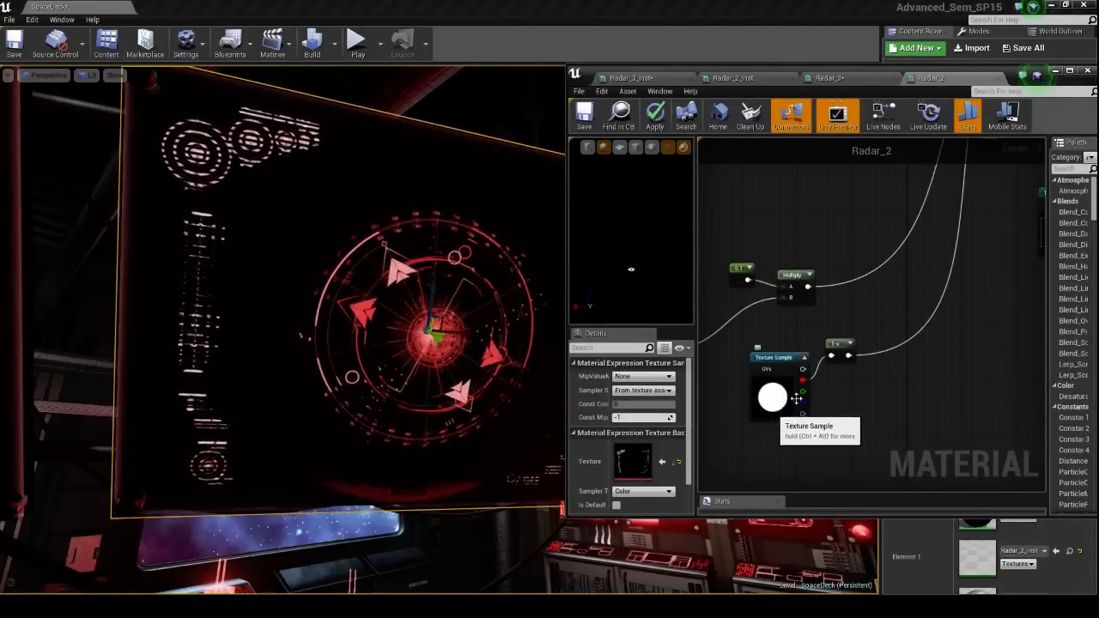
{"action": "right_click_drag", "start_coordinate": [860, 224], "coordinate": [734, 491]}
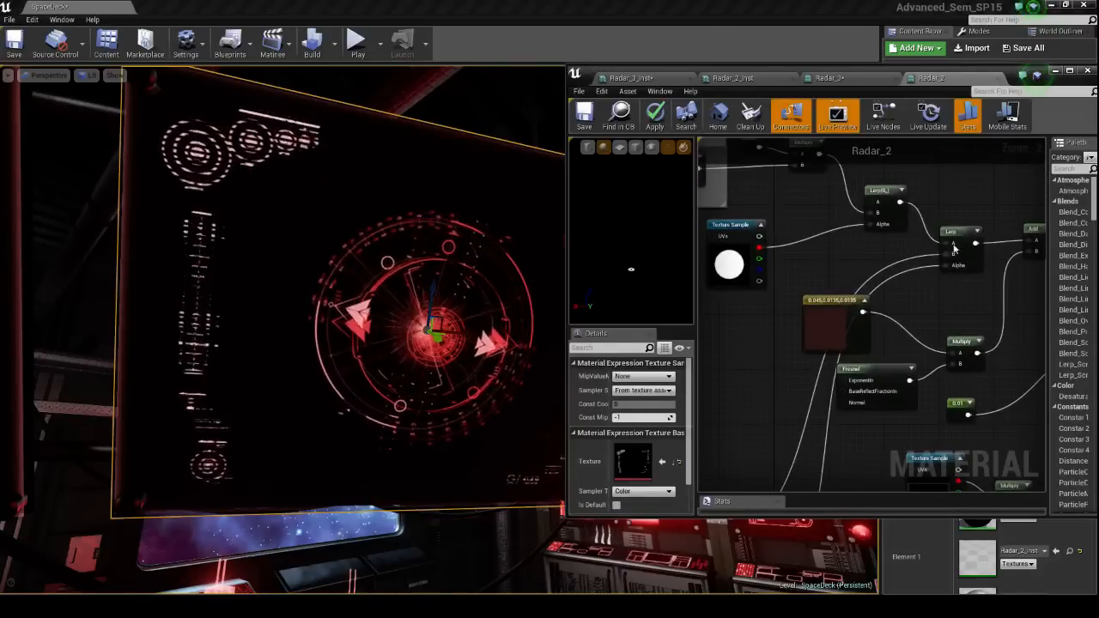
Trace Radar_2's graph from the final Lerp back through the 0.1 Multiply to the MainSwitch Add and circle Texture Sample.
{"action": "right_click_drag", "start_coordinate": [884, 258], "coordinate": [850, 288]}
{"action": "right_click_drag", "start_coordinate": [790, 431], "coordinate": [1020, 231]}
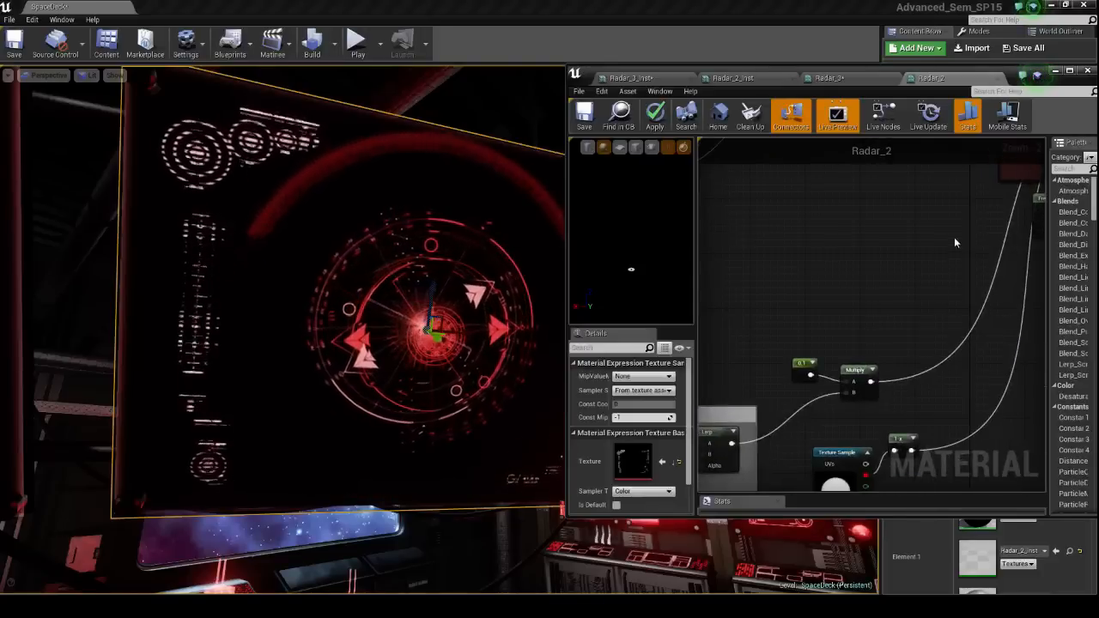
{"action": "right_click_drag", "start_coordinate": [954, 243], "coordinate": [935, 274]}
{"action": "right_click_drag", "start_coordinate": [870, 316], "coordinate": [978, 289]}
{"action": "right_click_drag", "start_coordinate": [810, 274], "coordinate": [875, 290]}
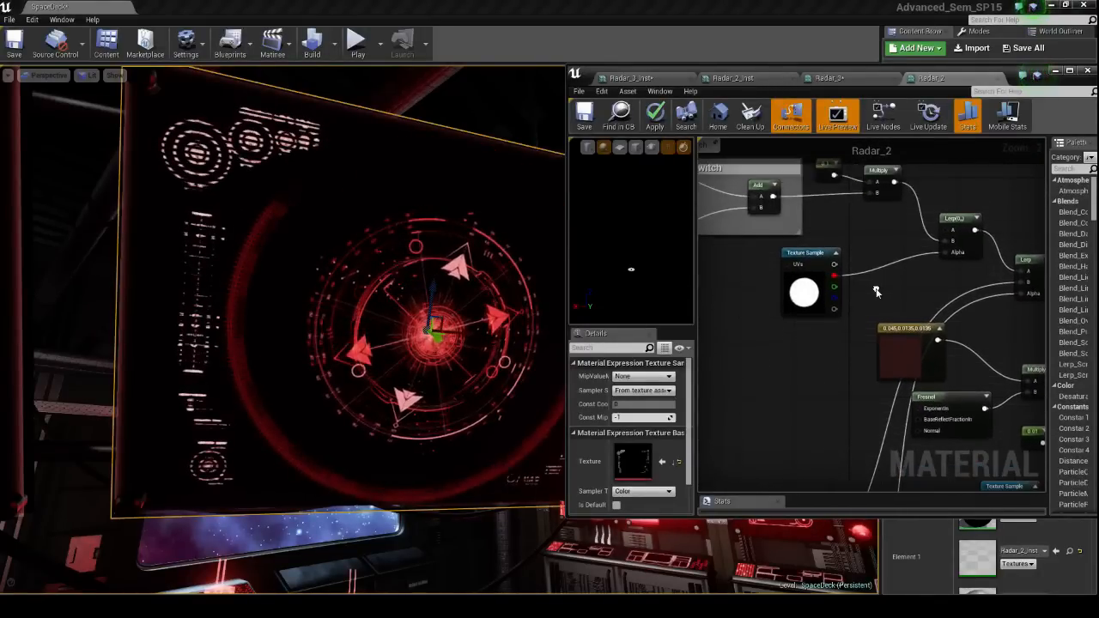
Save the Radar_2 material and close the material editors, applying the pending changes to Radar_3.
{"action": "left_click", "coordinate": [583, 116]}
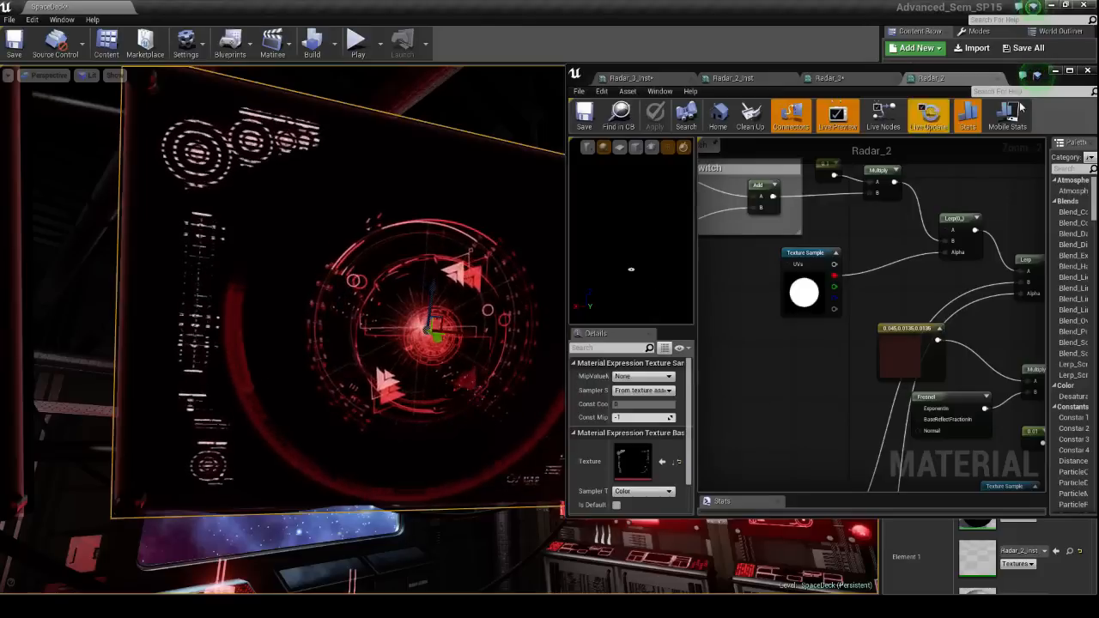
{"action": "left_click", "coordinate": [1087, 71]}
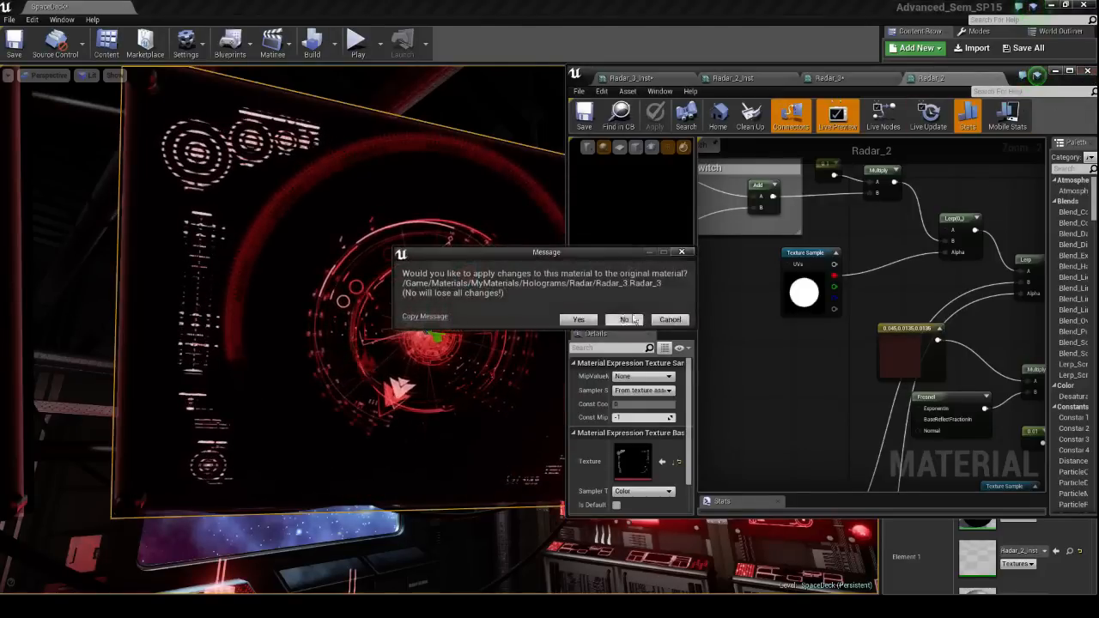
{"action": "left_click", "coordinate": [589, 320]}
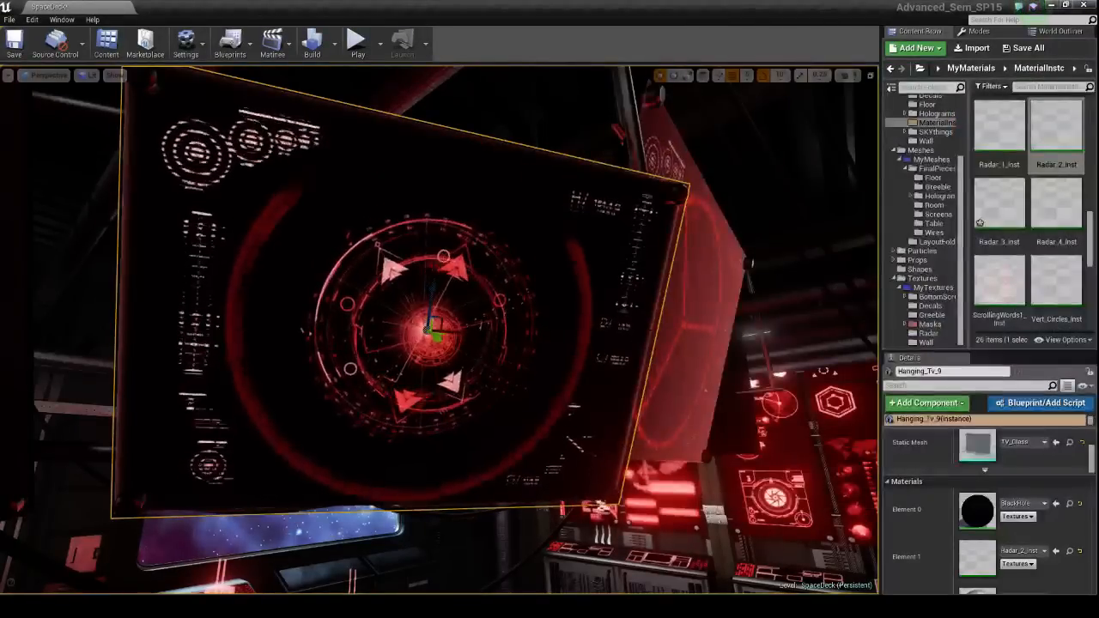
Tour the space deck level past the hologram city table, the red wall screens and the console panels.
{"action": "right_click_drag", "start_coordinate": [474, 403], "coordinate": [330, 319]}
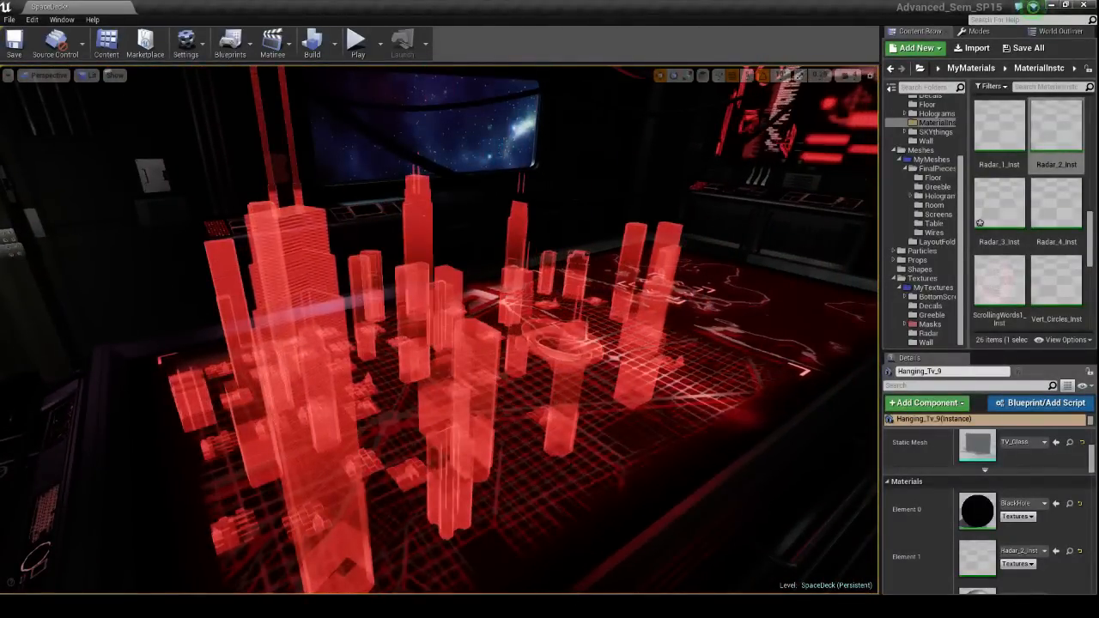
{"action": "right_click_drag", "start_coordinate": [329, 319], "coordinate": [330, 378]}
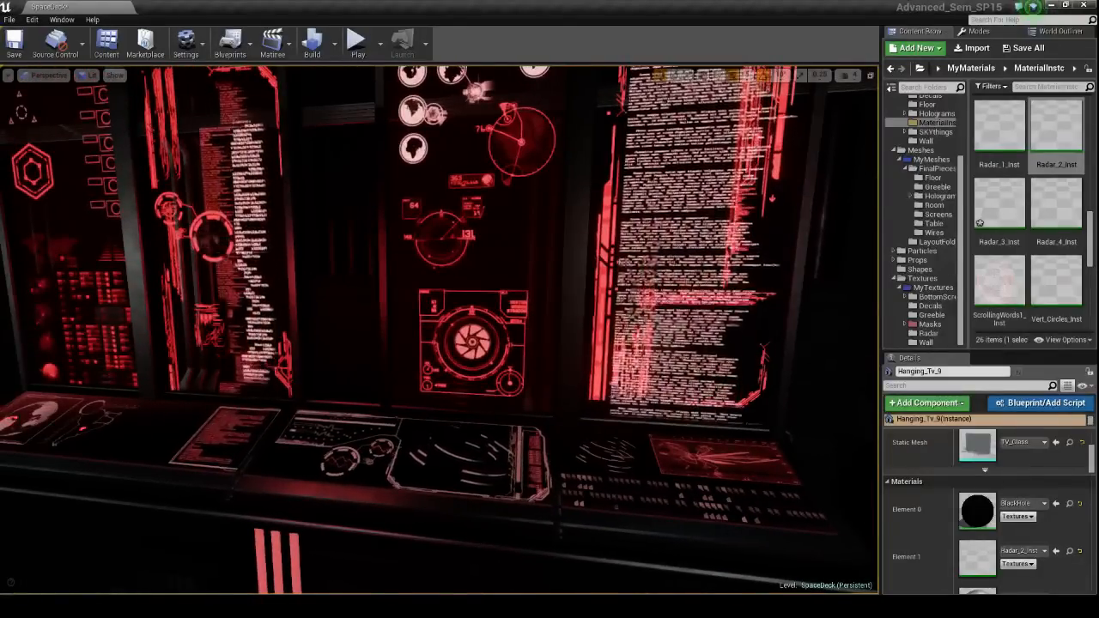
{"action": "right_click_drag", "start_coordinate": [330, 378], "coordinate": [301, 438]}
{"action": "key", "text": "w"}
{"action": "key", "text": "d"}
{"action": "key", "text": "d"}
{"action": "key", "text": "a"}
{"action": "key", "text": "w"}
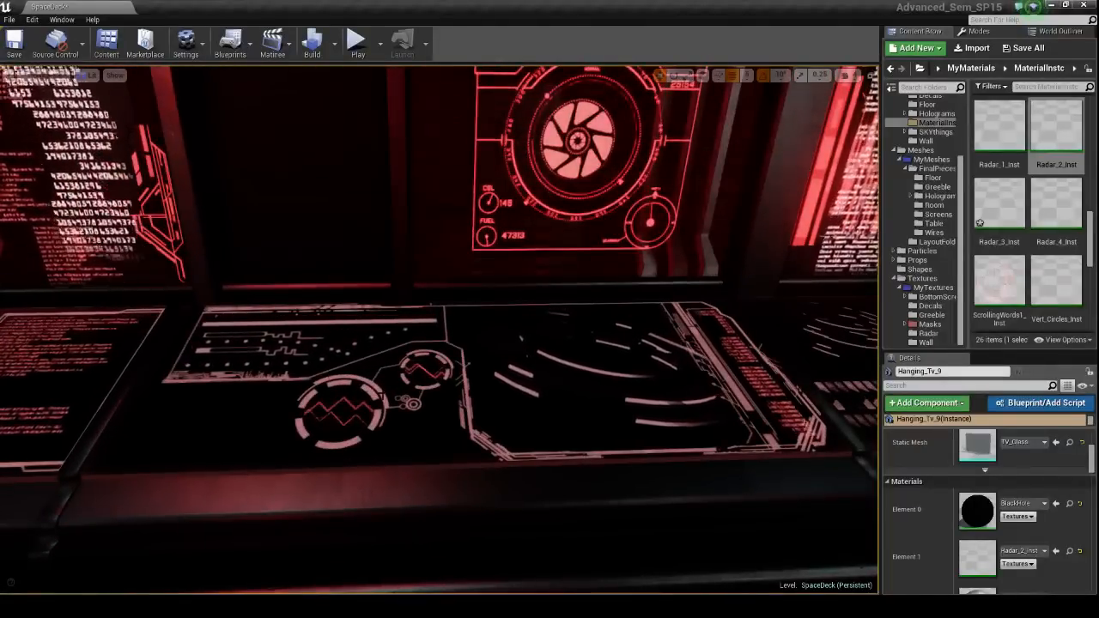
{"action": "right_click_drag", "start_coordinate": [301, 438], "coordinate": [301, 438]}
{"action": "right_click_drag", "start_coordinate": [438, 329], "coordinate": [704, 356]}
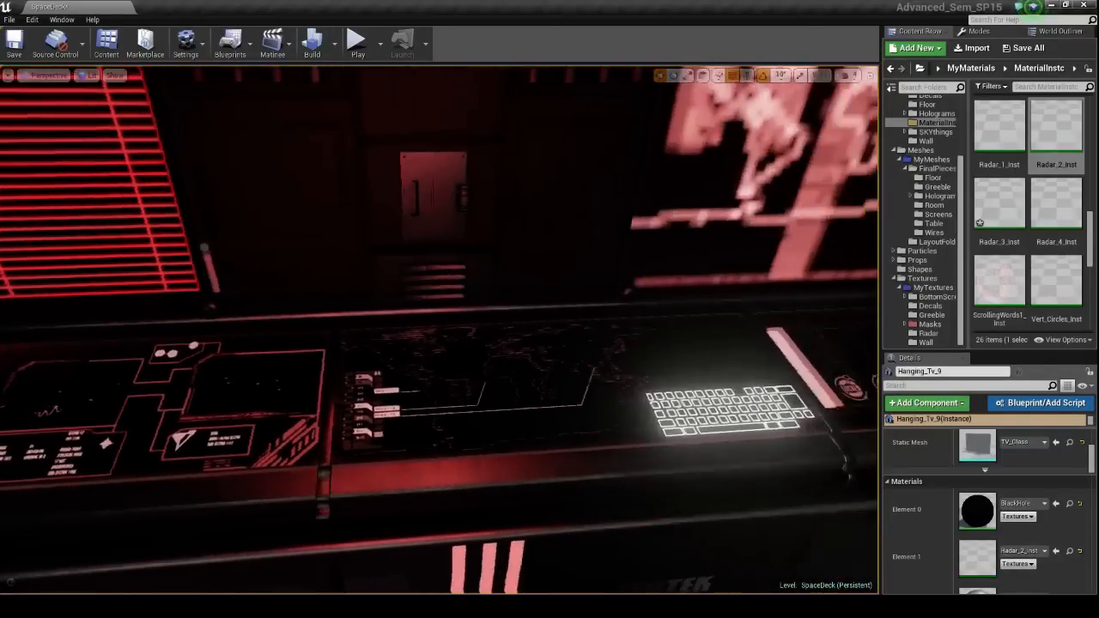
Locate the world-map screen's Excel_2_Inst material instance in the content browser, open it to inspect its parameters, and close it.
{"action": "right_click_drag", "start_coordinate": [436, 391], "coordinate": [528, 394]}
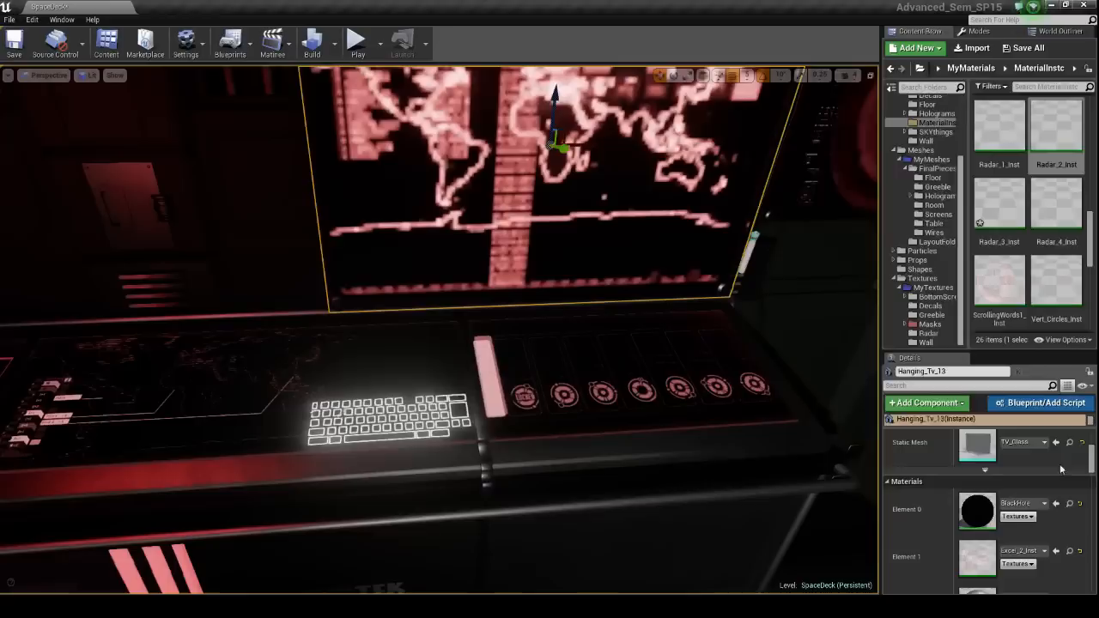
{"action": "left_click", "coordinate": [1070, 554]}
{"action": "double_click", "coordinate": [1001, 120]}
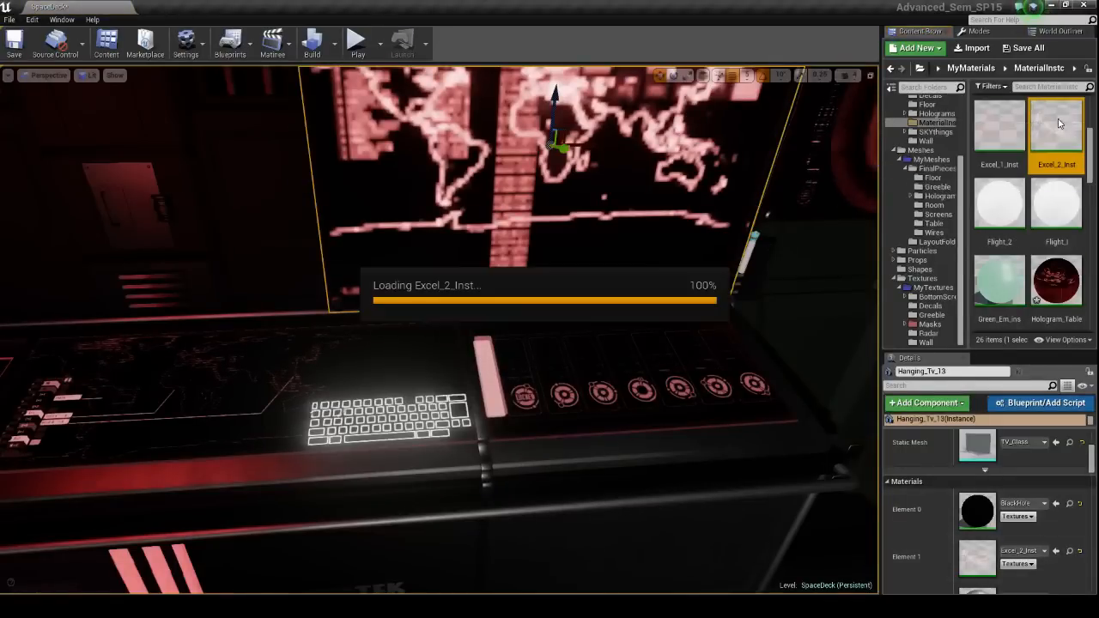
{"action": "left_click_drag", "start_coordinate": [1029, 90], "coordinate": [734, 232]}
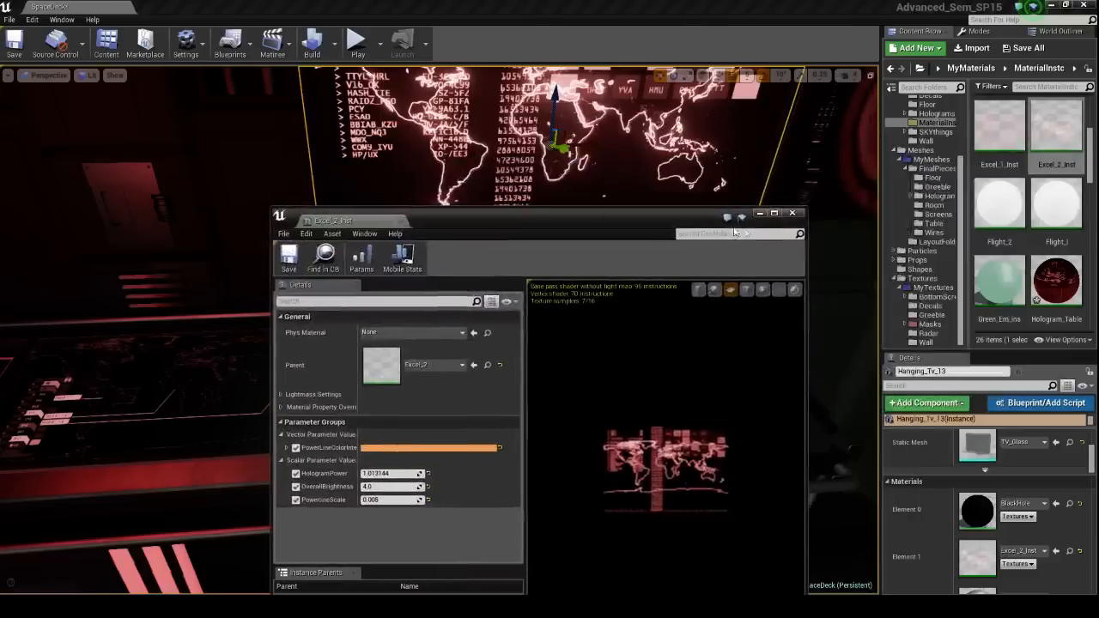
{"action": "left_click", "coordinate": [791, 213]}
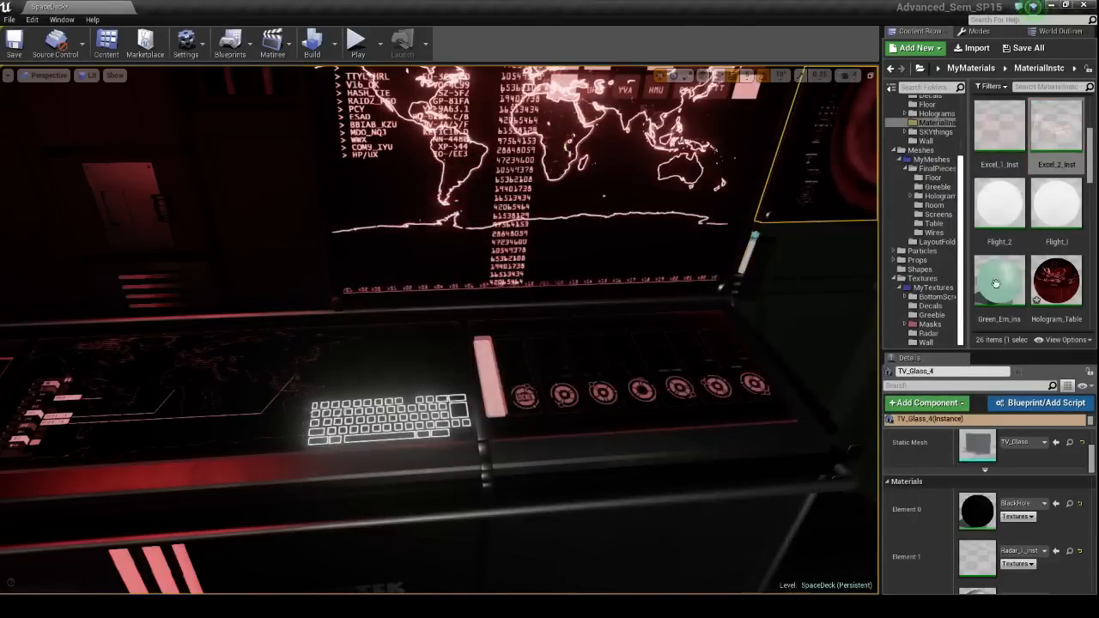
Open TV_Glass_4's Radar_1_Inst to inspect its parameters, close it, deselect the screen and view its radar display up close.
{"action": "left_click", "coordinate": [1071, 551]}
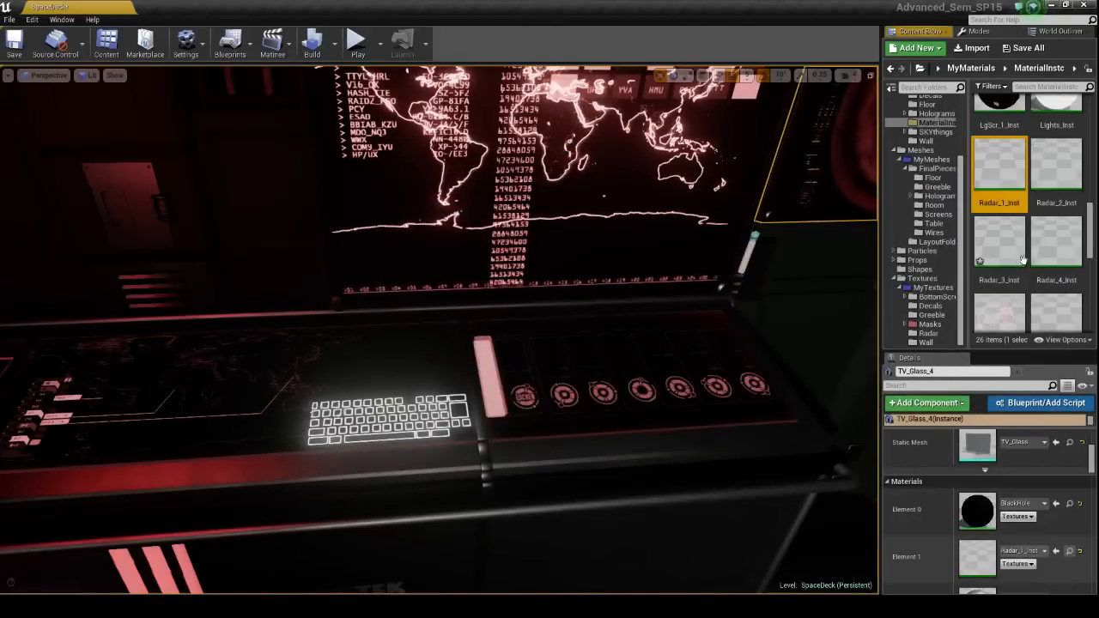
{"action": "double_click", "coordinate": [999, 165]}
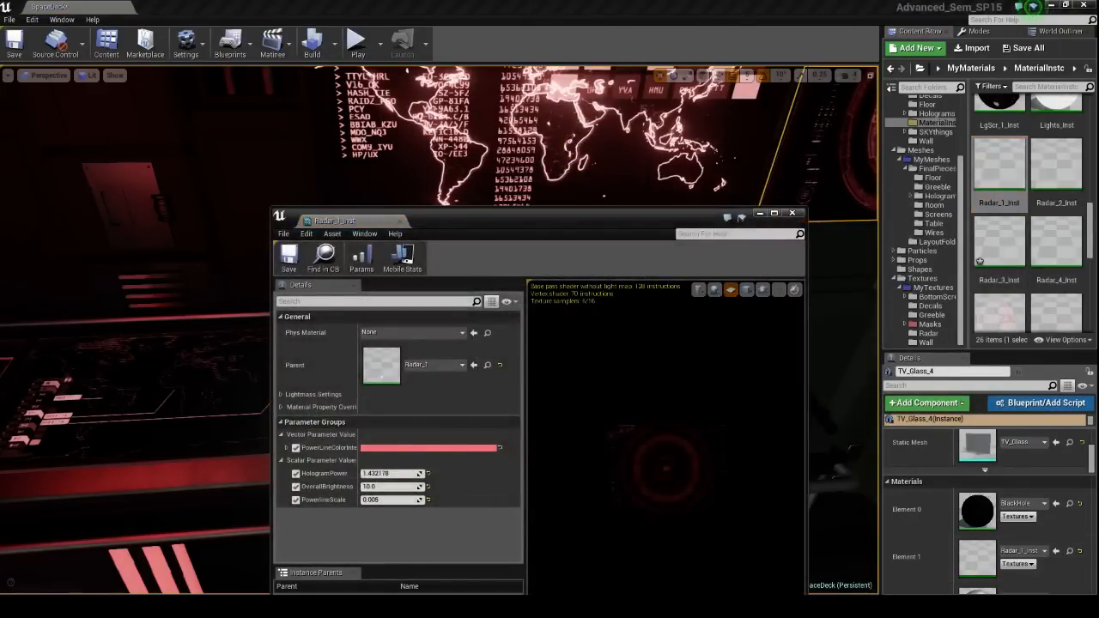
{"action": "left_click", "coordinate": [793, 213]}
{"action": "key", "text": "Escape"}
{"action": "right_click_drag", "start_coordinate": [550, 330], "coordinate": [812, 168]}
{"action": "key", "text": "w"}
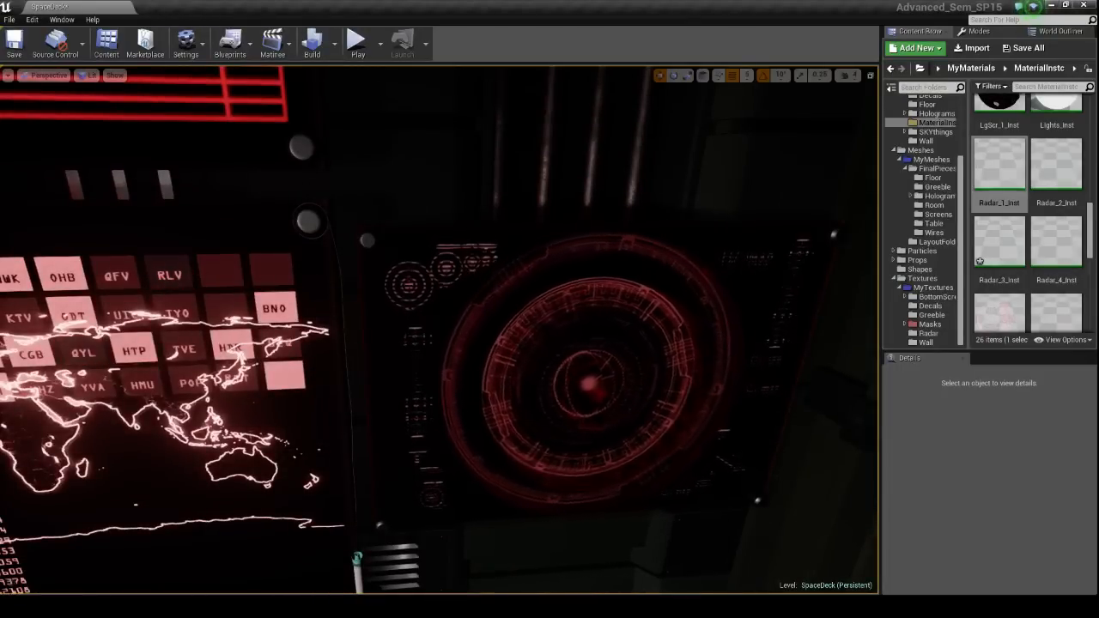
Examine the console's world-map panel and keyboard, and the wall screens with scrolling numbers and red data blocks.
{"action": "right_click_drag", "start_coordinate": [601, 326], "coordinate": [223, 538]}
{"action": "key", "text": "s"}
{"action": "key", "text": "w"}
{"action": "key", "text": "w"}
{"action": "key", "text": "w"}
{"action": "left_click_drag", "start_coordinate": [439, 329], "coordinate": [448, 386]}
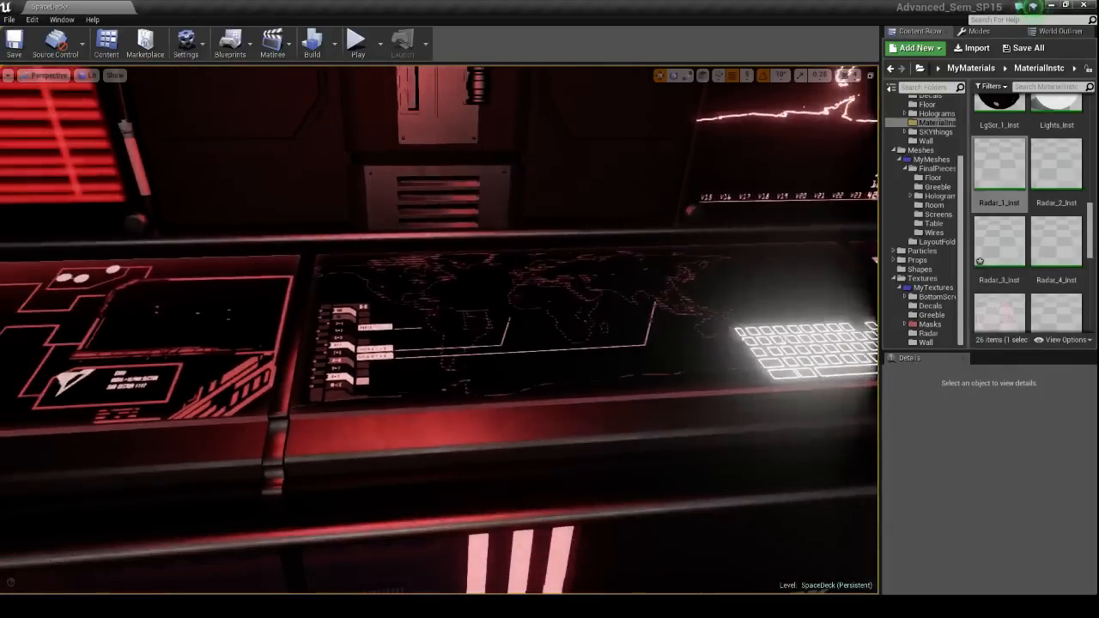
{"action": "right_click_drag", "start_coordinate": [440, 387], "coordinate": [257, 283]}
{"action": "left_click_drag", "start_coordinate": [440, 329], "coordinate": [451, 206]}
{"action": "right_click_drag", "start_coordinate": [451, 206], "coordinate": [283, 178]}
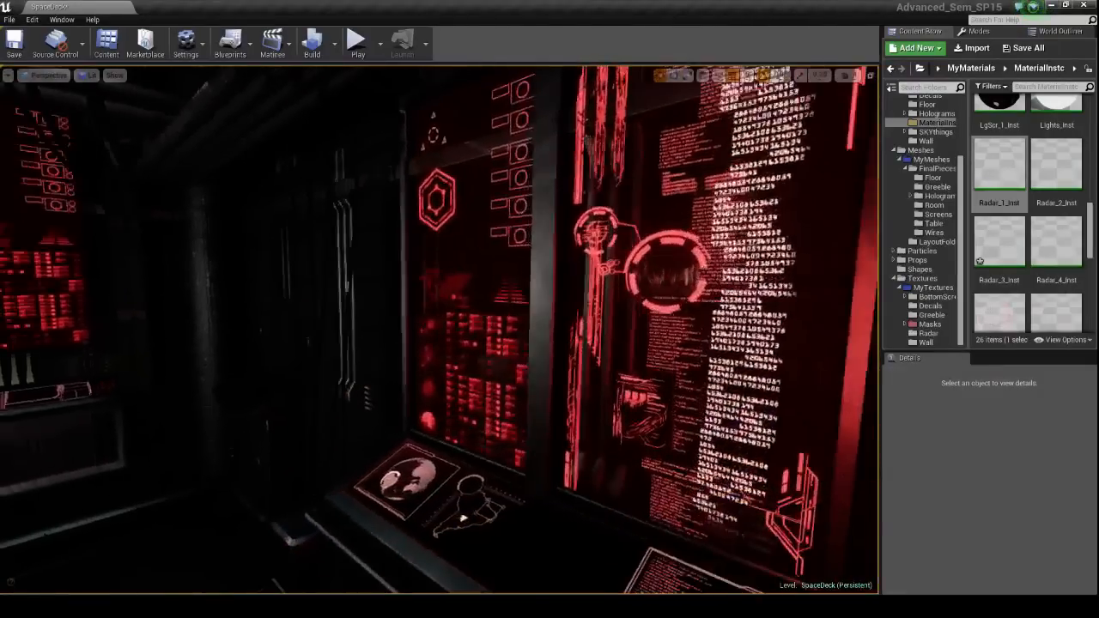